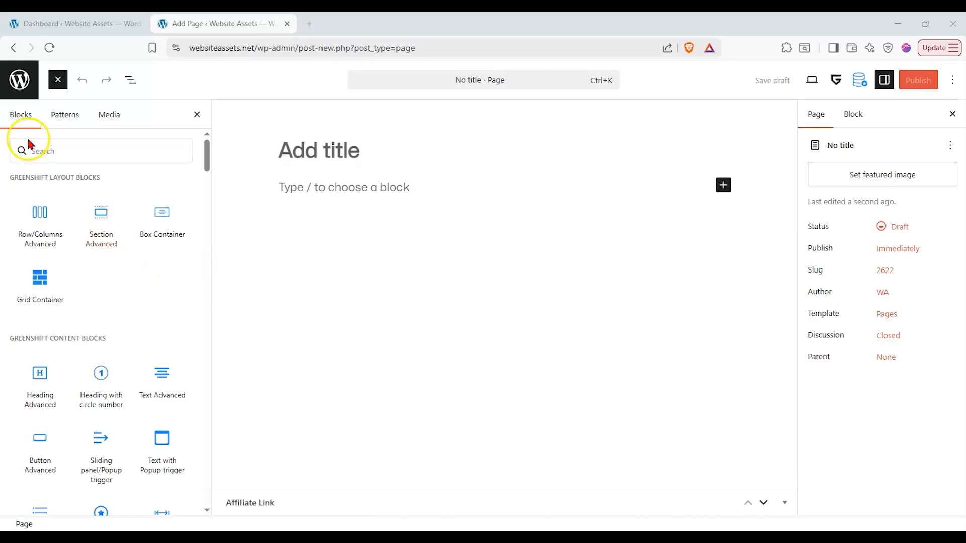
- Add a Text with Popup trigger block to the page and close the block library
scroll(11, 218, "down", 1)
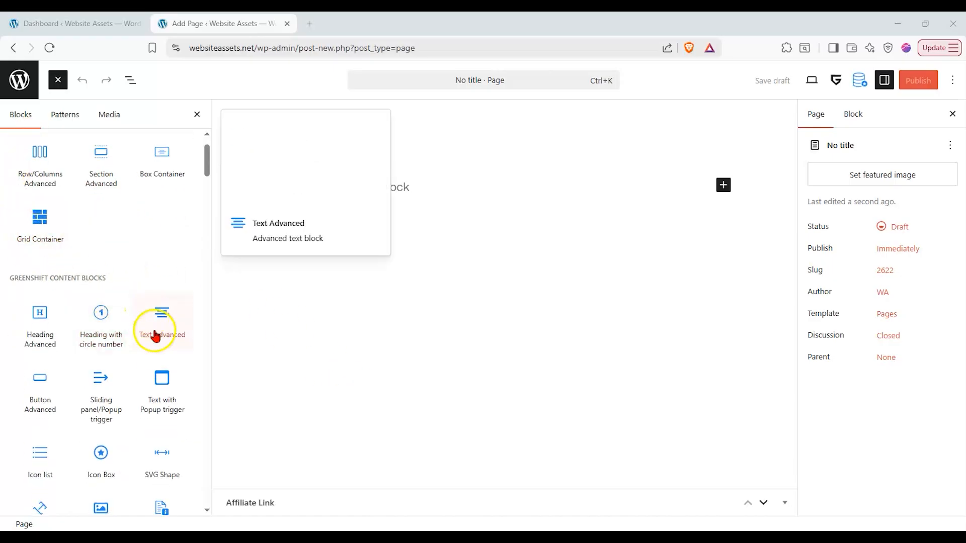
left_click_drag(163, 390, 341, 202)
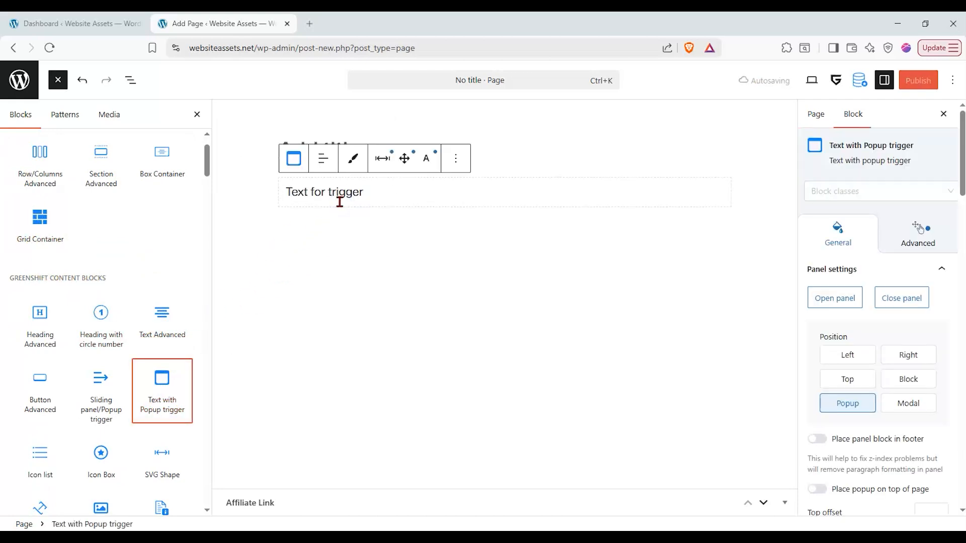
left_click(198, 114)
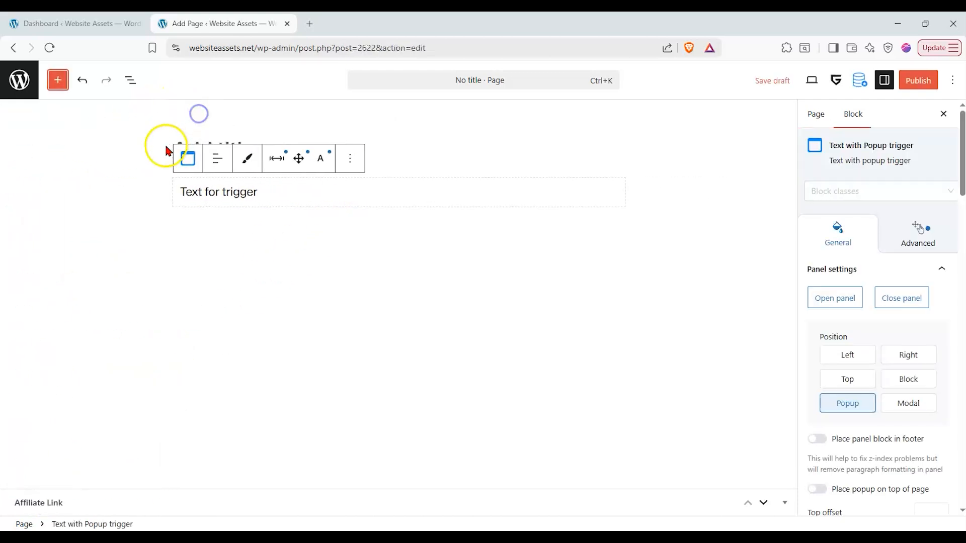
left_click(224, 191)
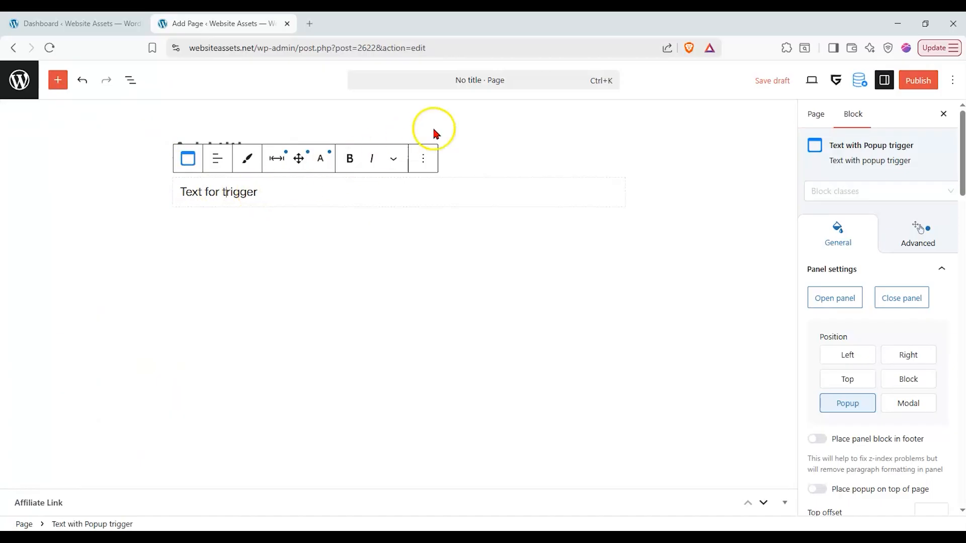
left_click(432, 133)
- Enter "text with popup test" as the page title
left_click(261, 164)
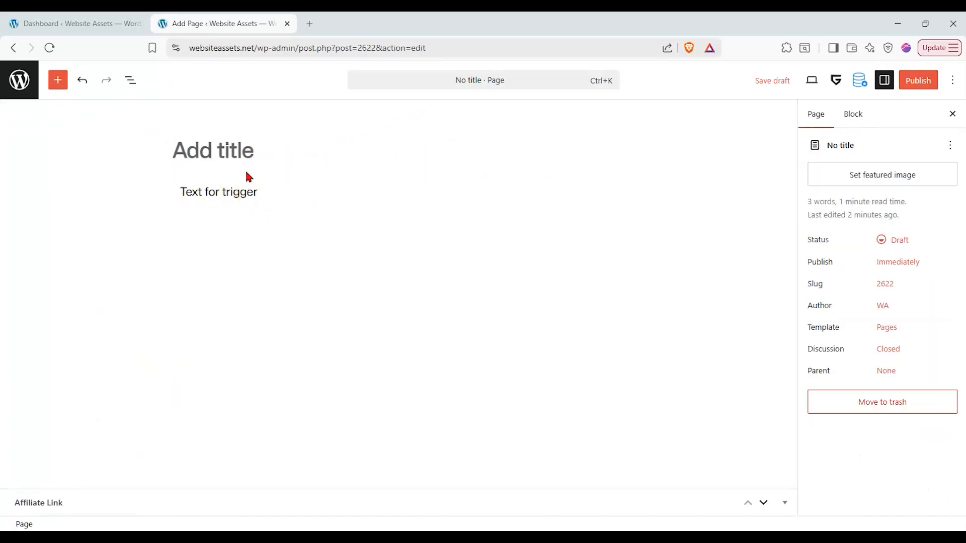
type("text")
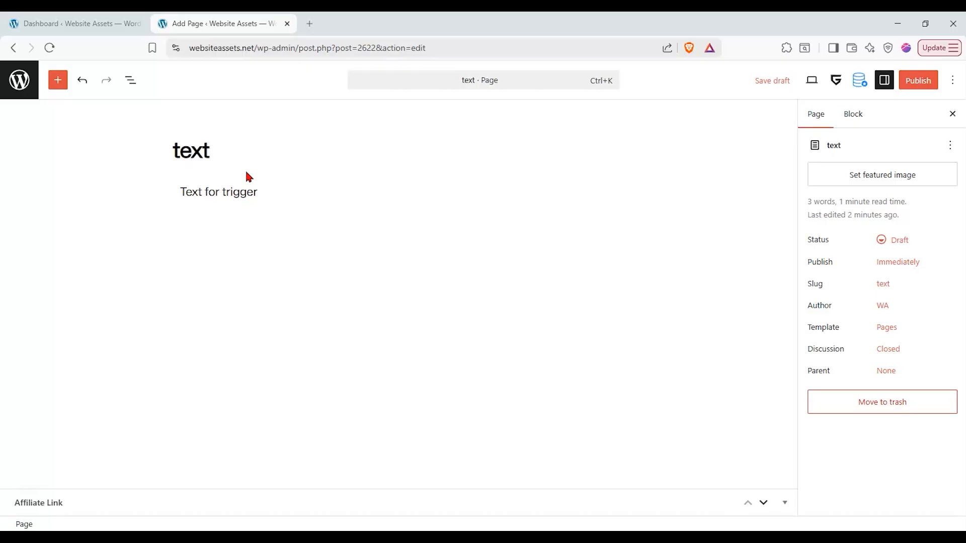
type(" woth po")
key("BackSpace")
key("BackSpace")
key("BackSpace")
key("BackSpace")
type("ith popup test")
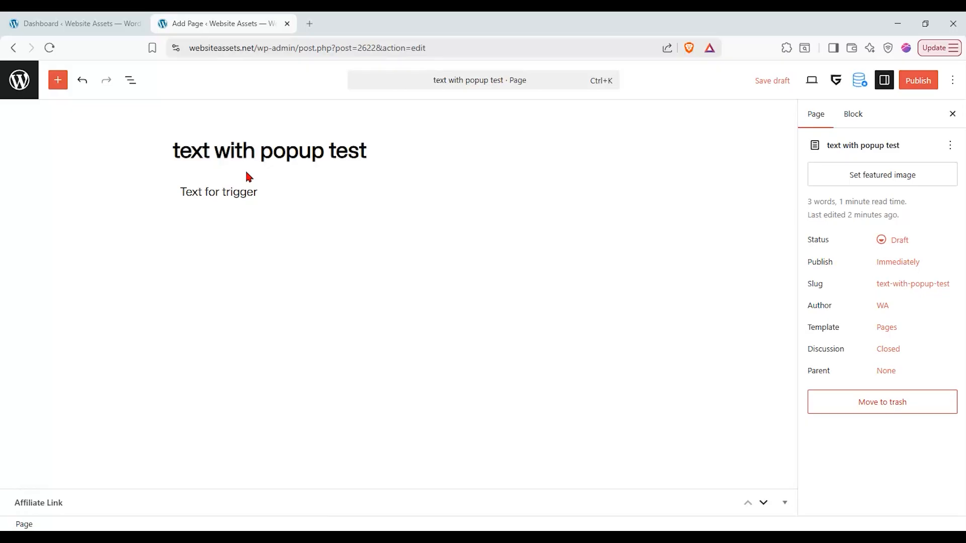
- Select the Text with Popup trigger block and look through its general settings sections, collapsing the expanded ones
left_click(242, 190)
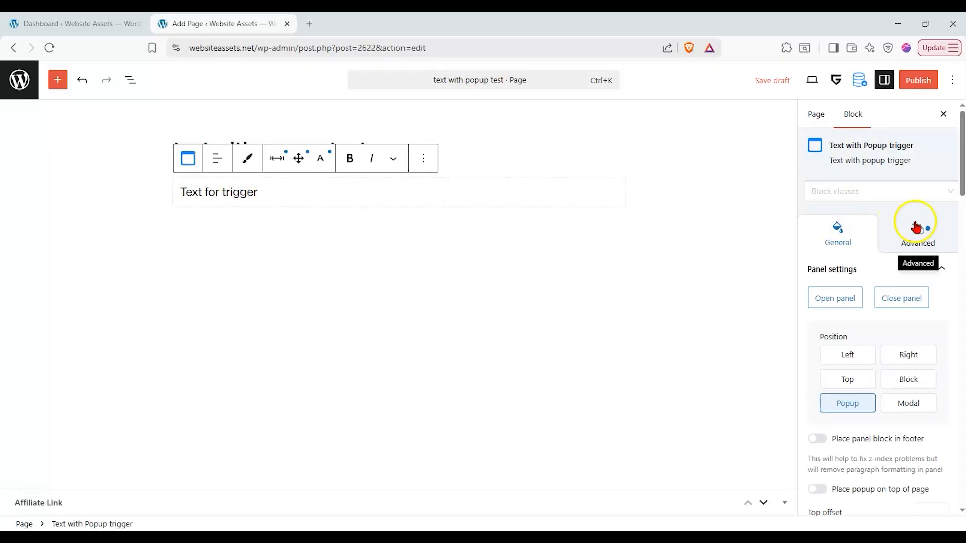
scroll(915, 224, "down", 1)
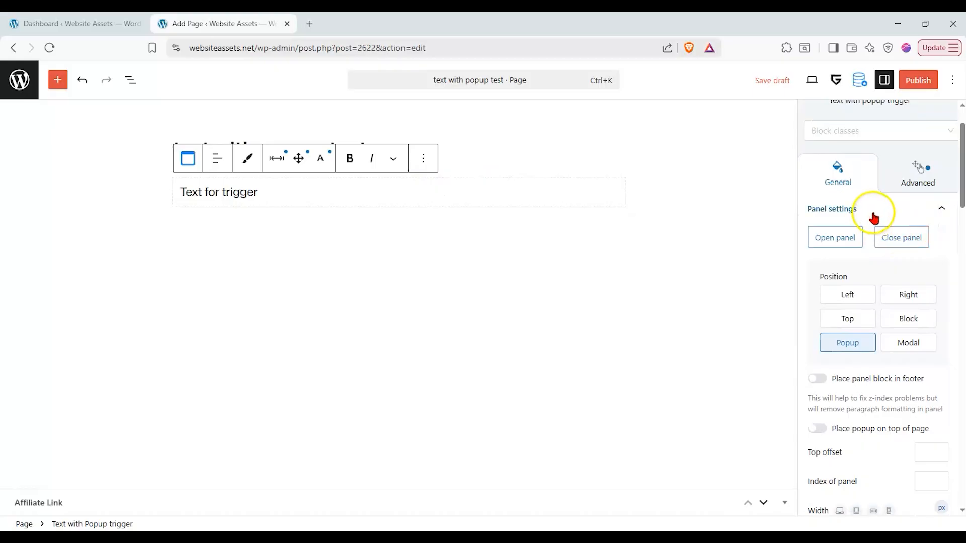
left_click(873, 217)
left_click(880, 237)
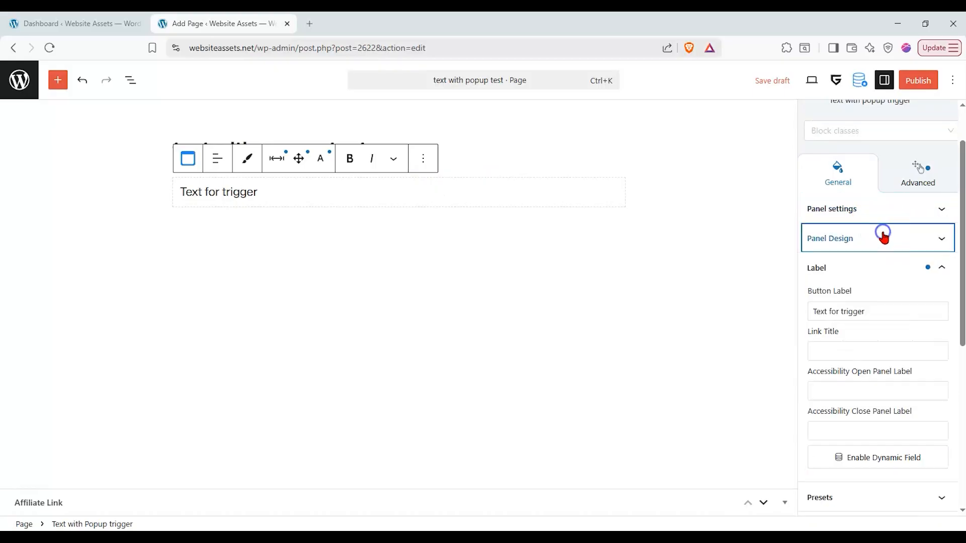
left_click(883, 268)
scroll(877, 301, "down", 3)
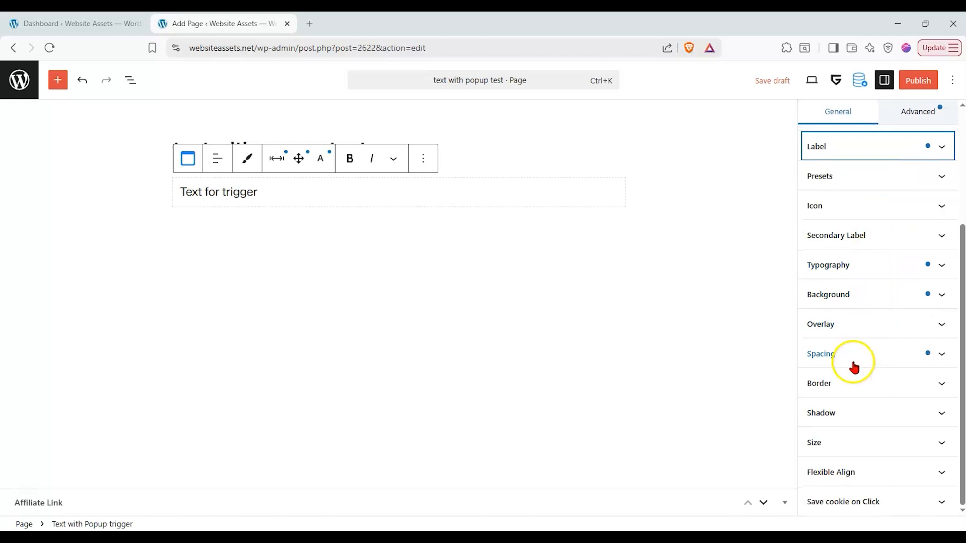
scroll(853, 364, "up", 2)
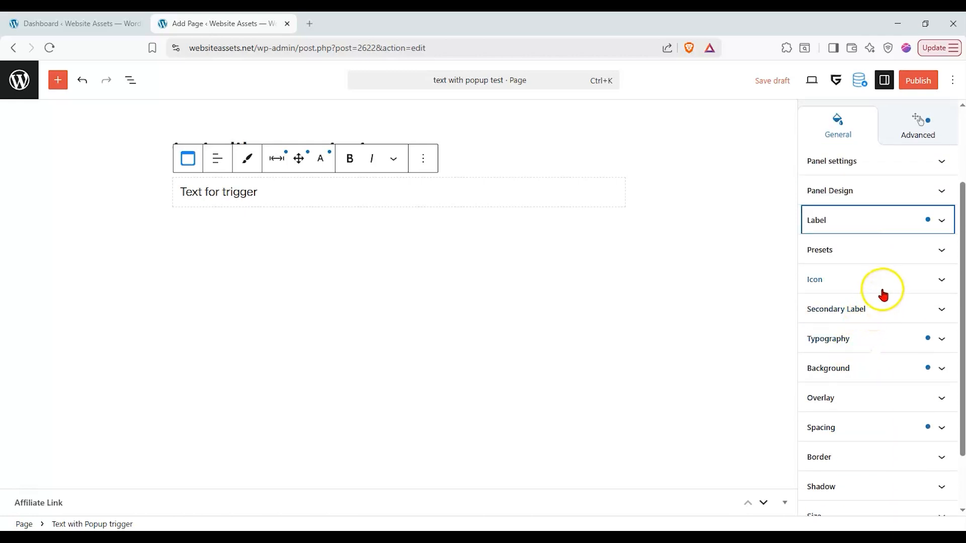
- Insert a Button Advanced block below the trigger text and collapse its Button Link and Label sections to review its settings
left_click(58, 80)
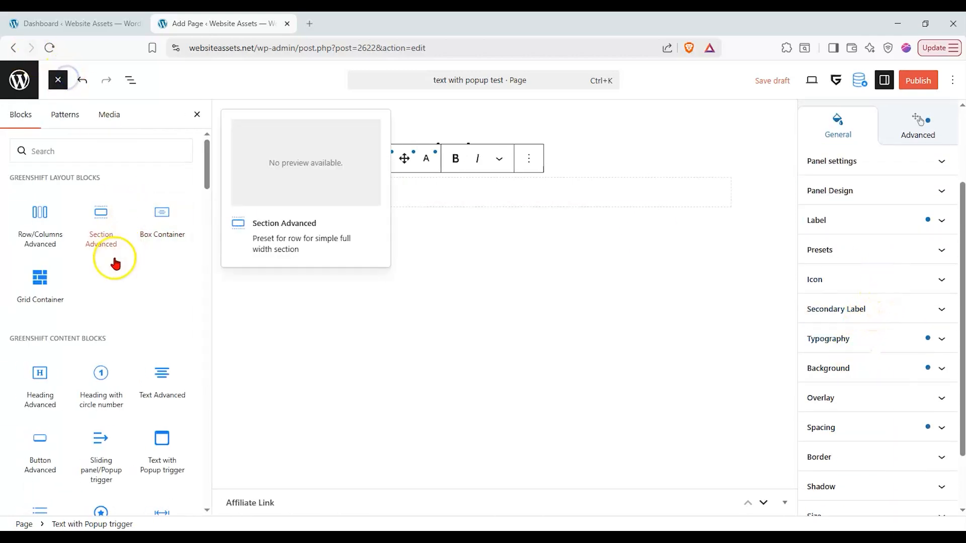
left_click(40, 440)
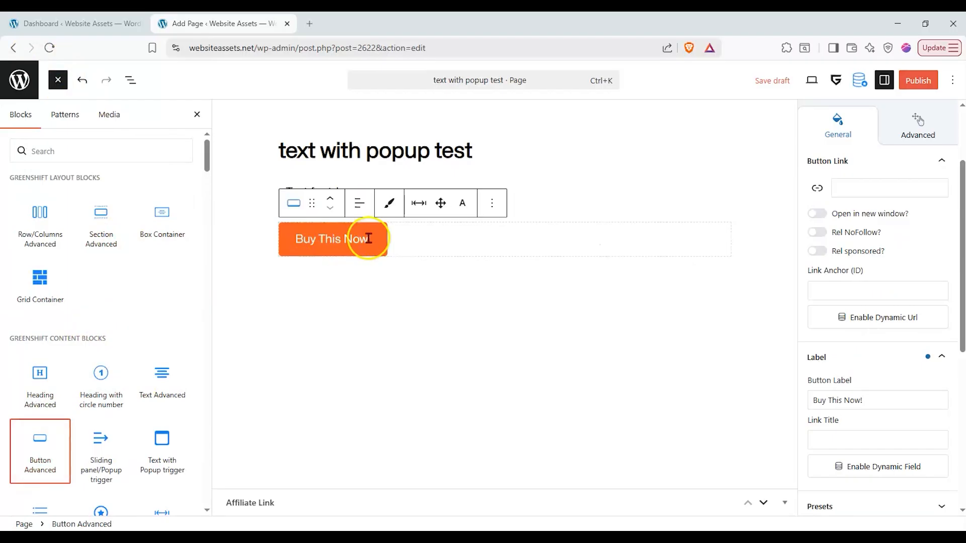
left_click(895, 160)
left_click(907, 191)
scroll(893, 216, "down", 2)
scroll(849, 417, "up", 2)
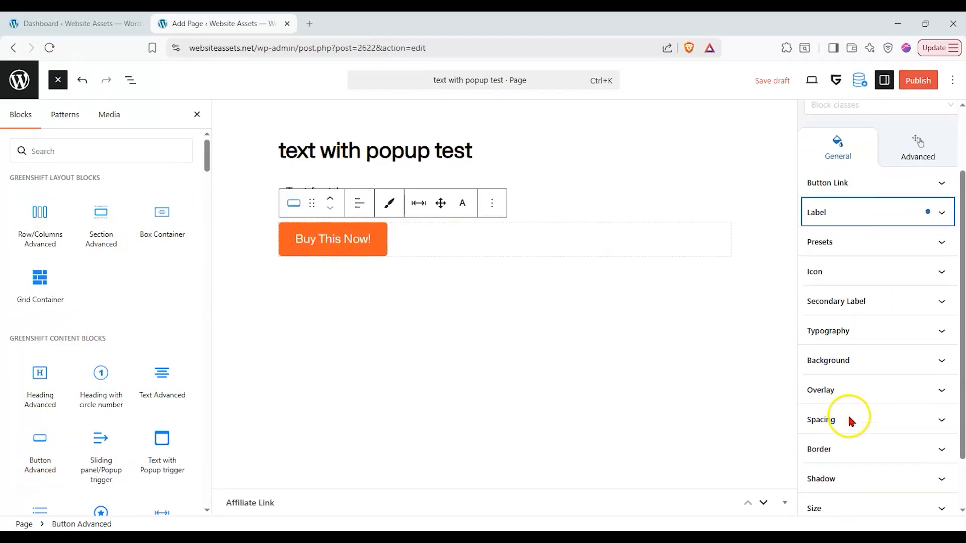
- Compare the general settings sections of the Text with Popup trigger block with those of the button block
left_click(552, 203)
left_click(903, 266)
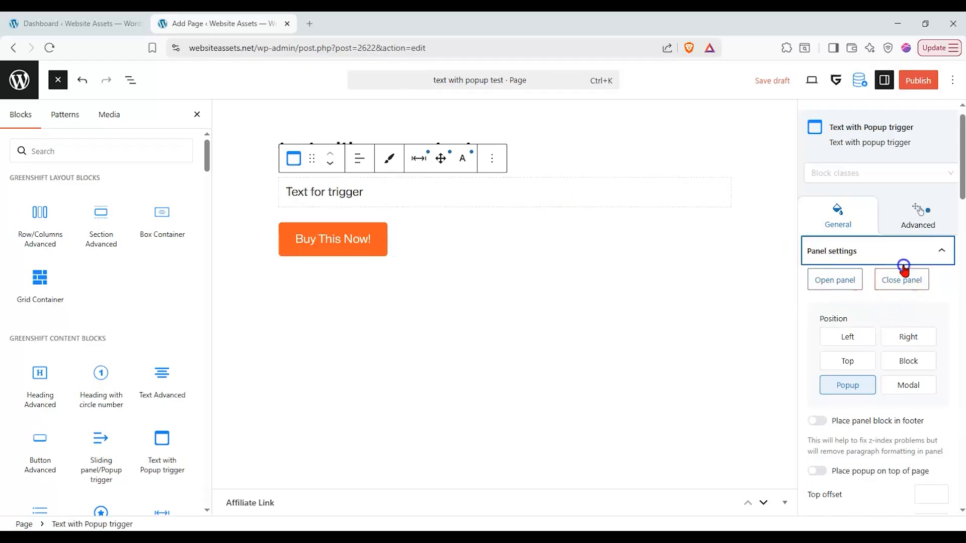
left_click(903, 265)
left_click(895, 280)
left_click(899, 299)
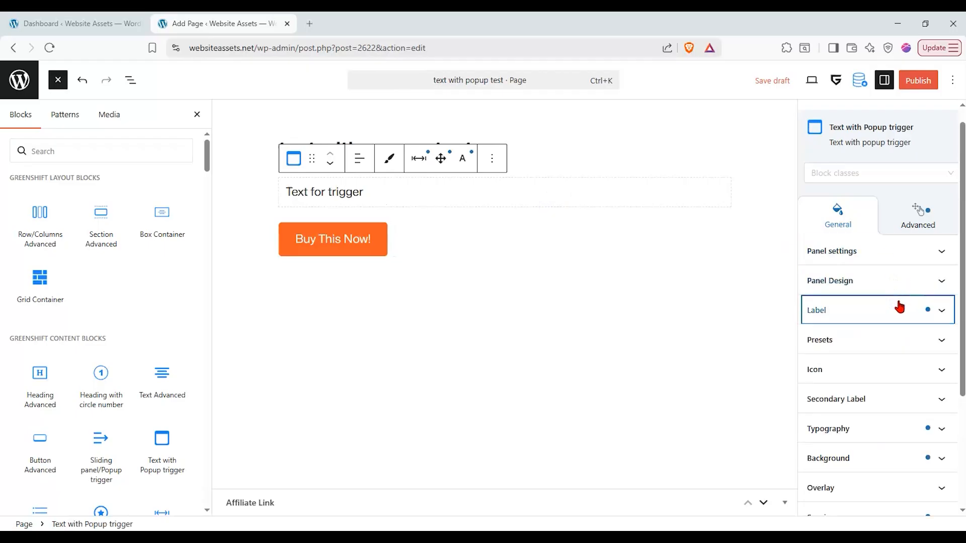
scroll(900, 307, "down", 3)
scroll(893, 330, "up", 2)
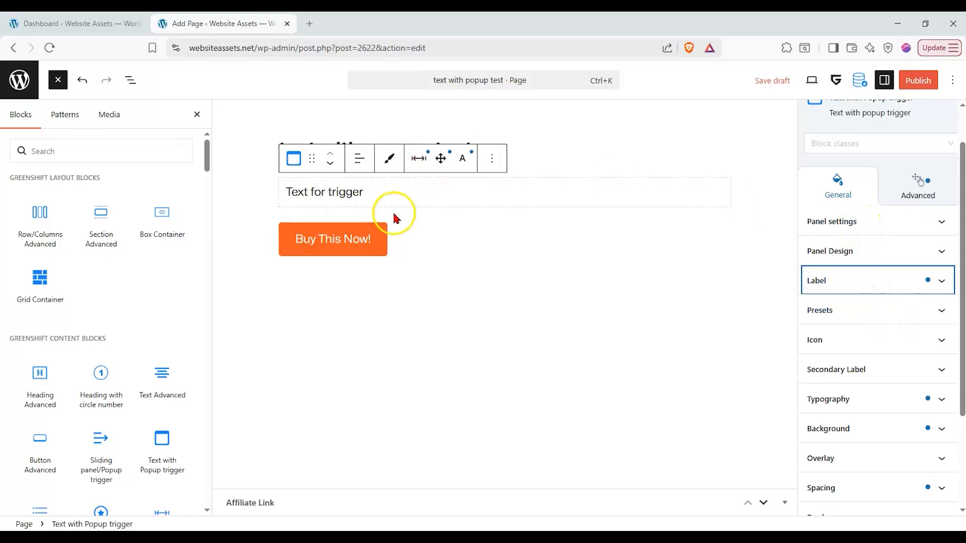
- Delete the Button Advanced block from the page and close the block library
left_click(381, 238)
left_click(492, 203)
scroll(498, 478, "down", 1)
left_click(507, 506)
left_click(197, 115)
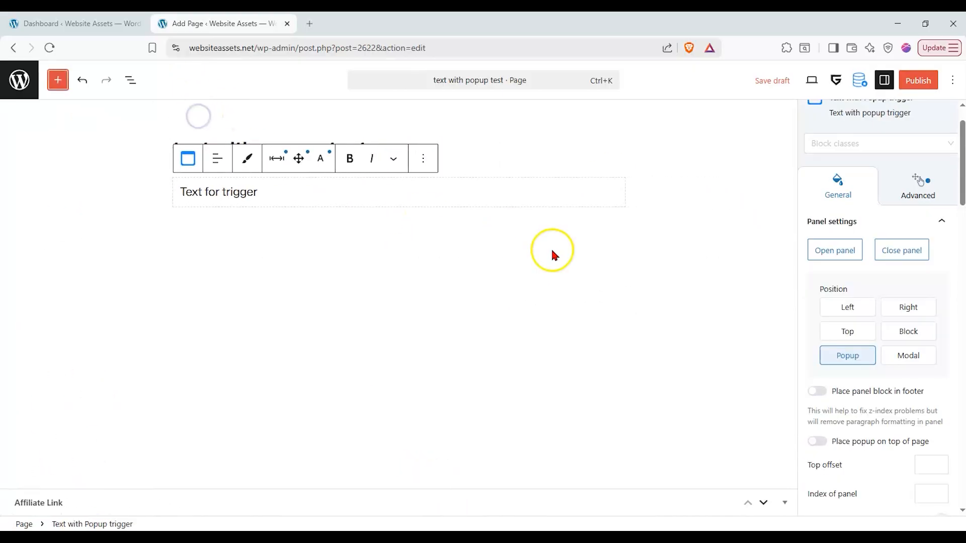
- Open and close the popup panel of the trigger block twice to preview it
left_click(846, 252)
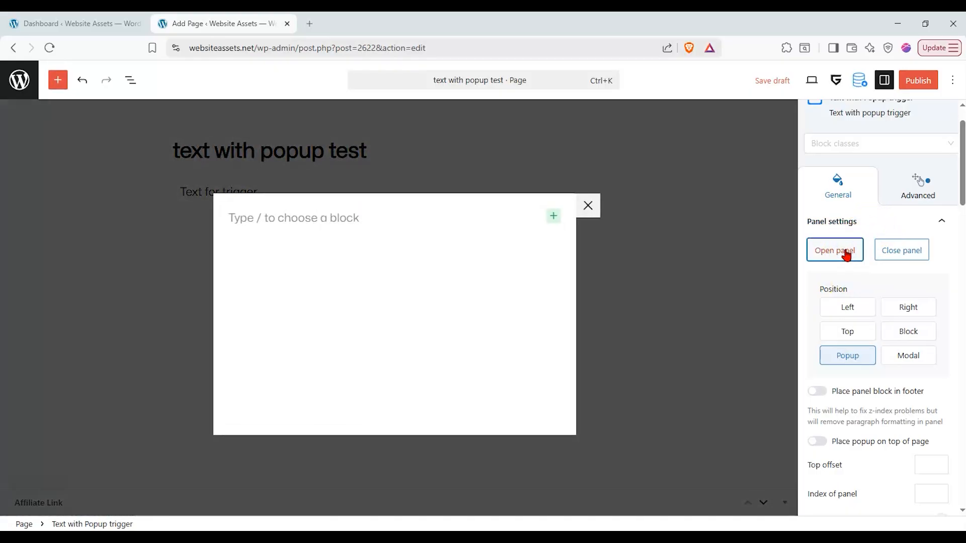
left_click(904, 254)
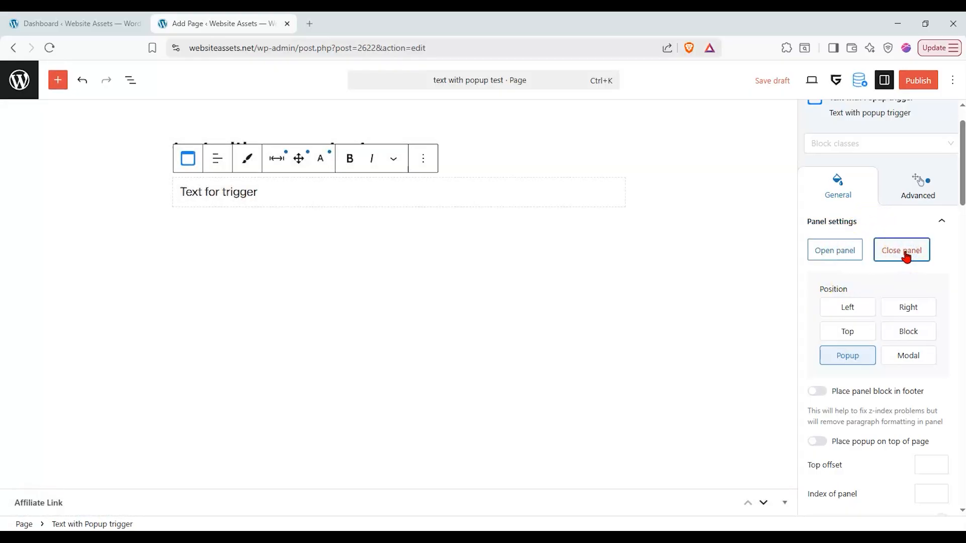
left_click(850, 252)
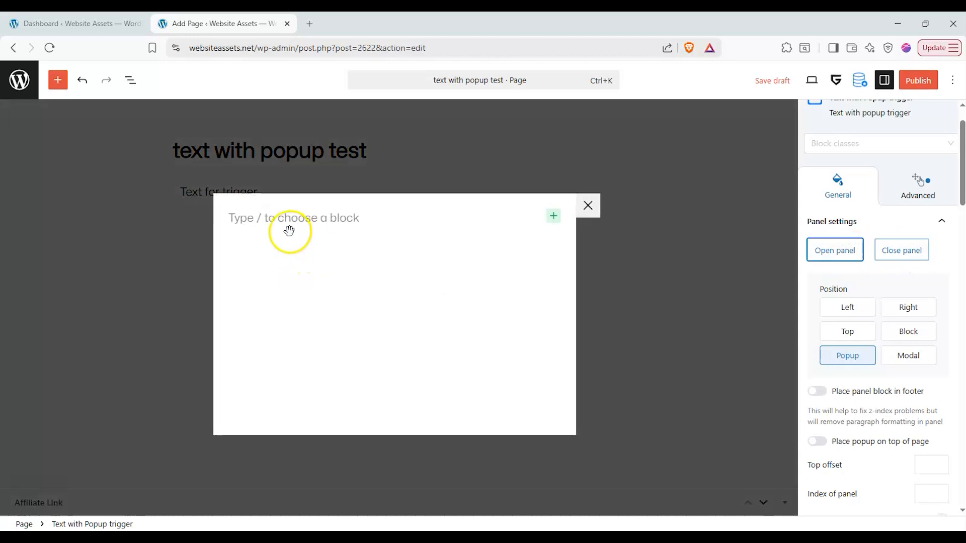
left_click(587, 206)
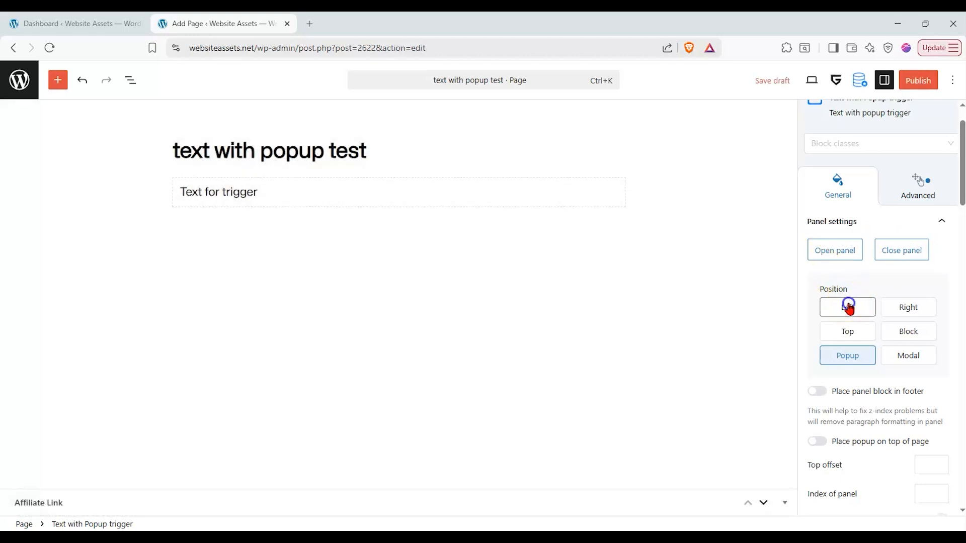
- Try the Left, Top, Right, Block and Modal positions for the trigger's panel, ending on Popup
left_click(847, 306)
left_click(835, 250)
left_click(858, 332)
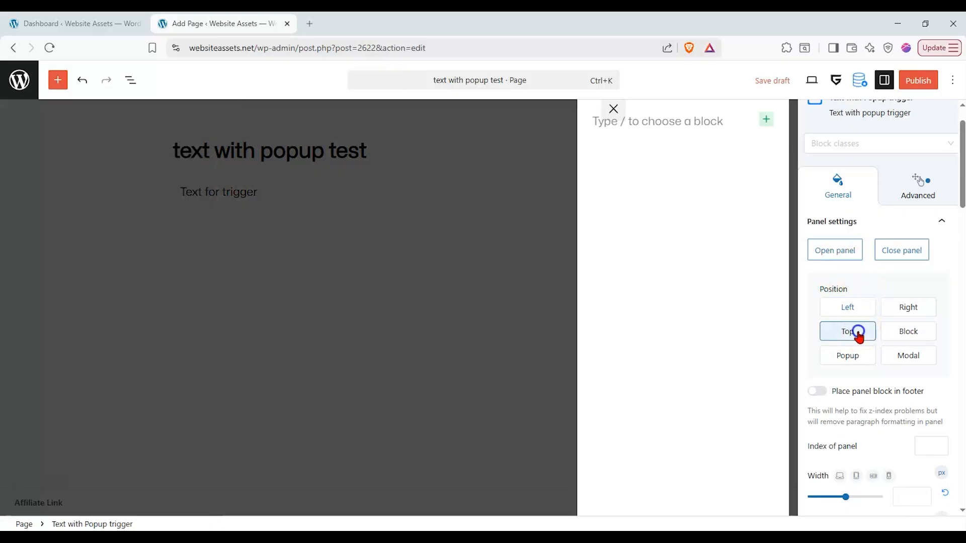
left_click(897, 310)
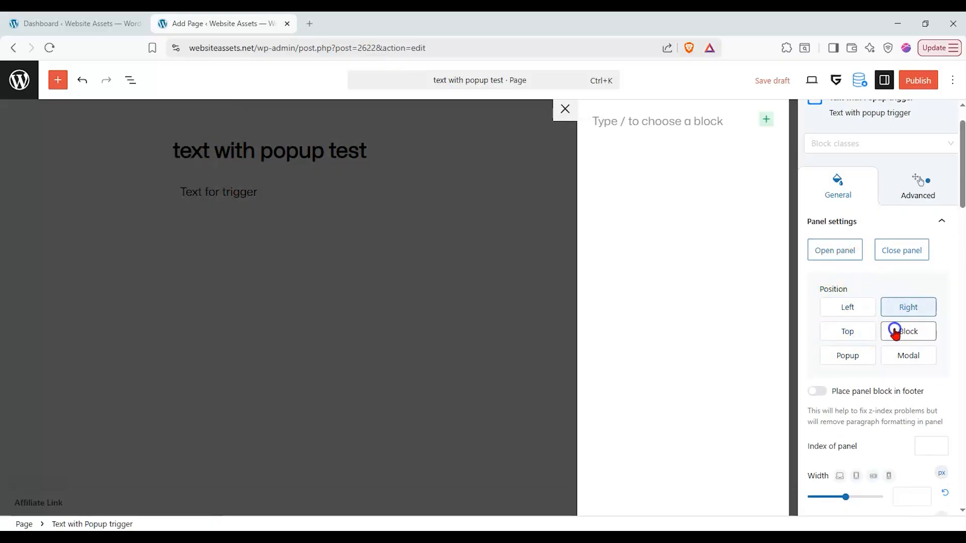
left_click(895, 332)
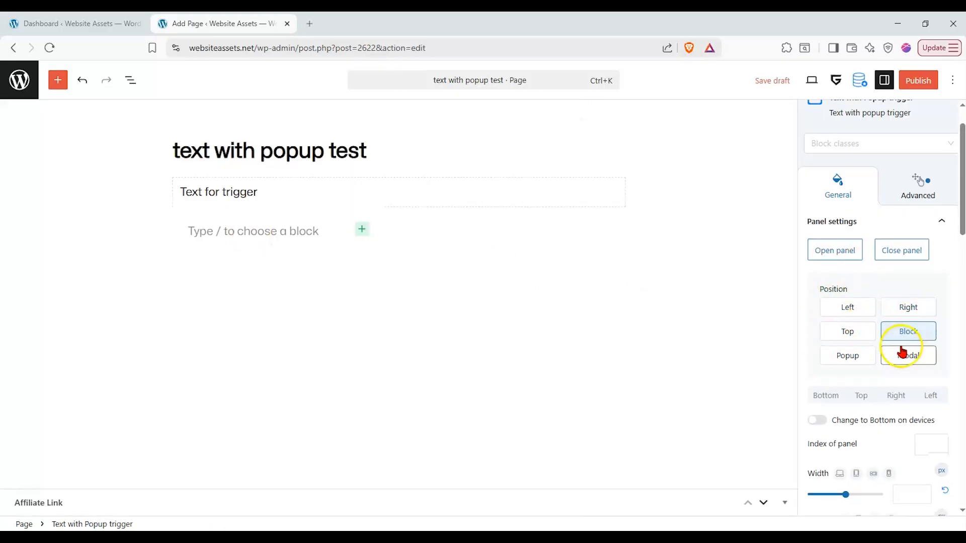
left_click(903, 354)
left_click(852, 359)
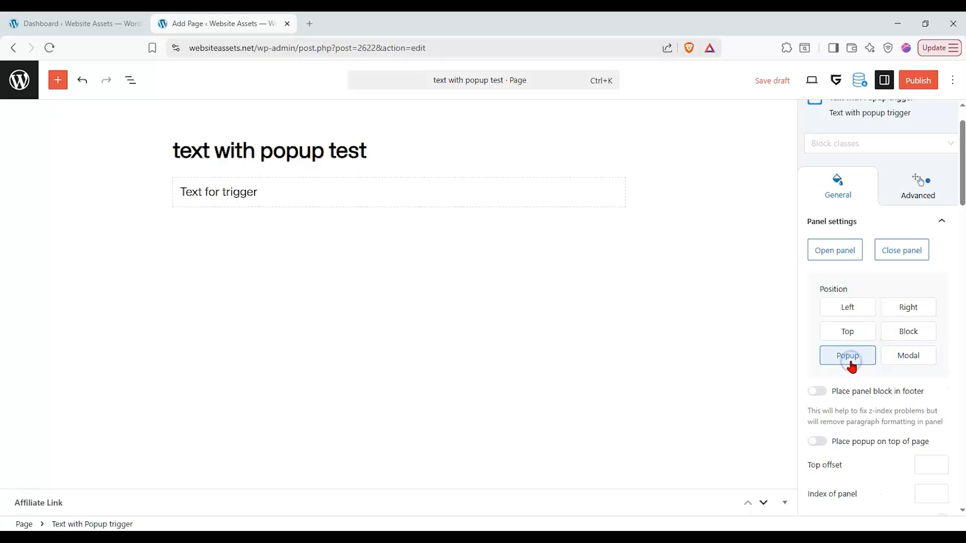
- Set the panel position to Modal, open the panel to preview it, and close it
left_click(850, 252)
left_click(904, 357)
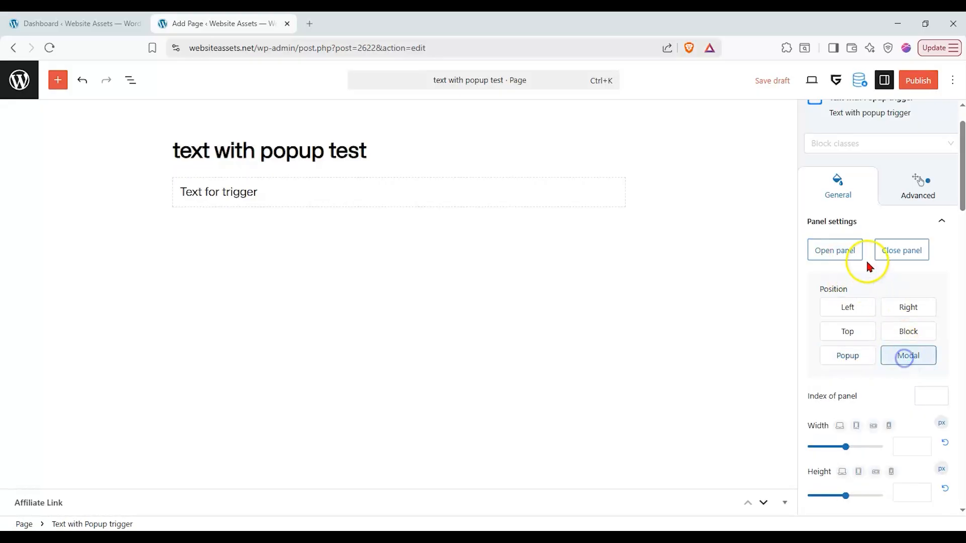
left_click(845, 250)
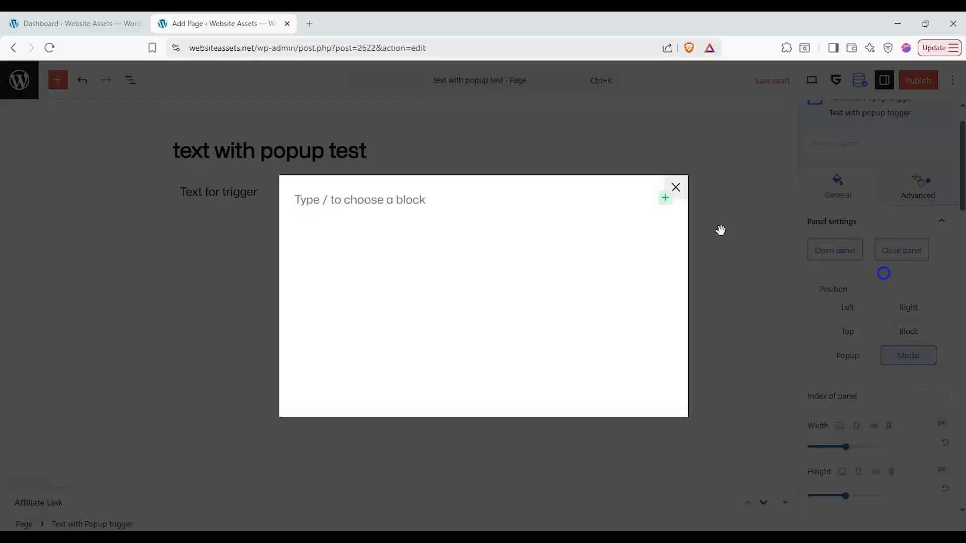
left_click(676, 187)
- Try the Block, Right and Top panel positions, previewing the Right and Top panels before closing the preview
left_click(909, 332)
left_click(906, 311)
left_click(845, 251)
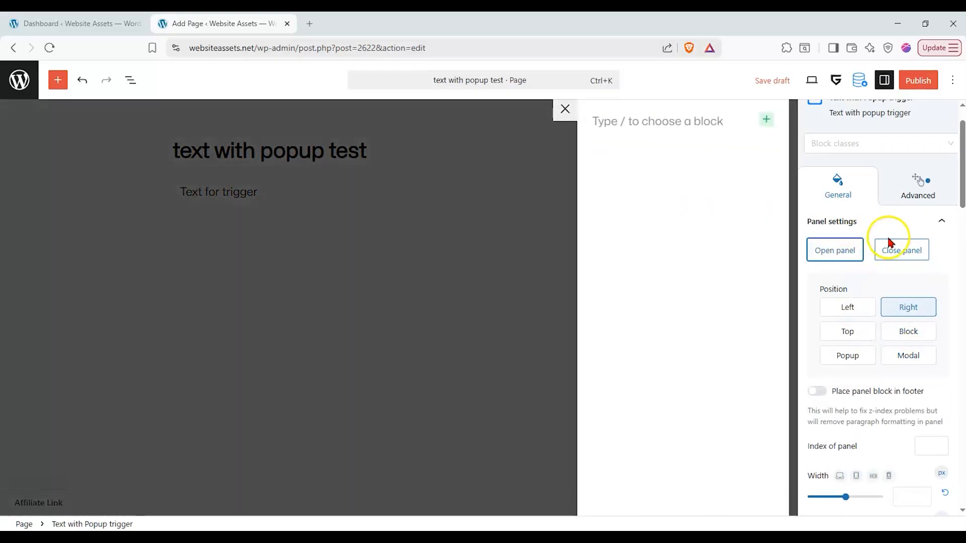
left_click(847, 331)
left_click(857, 249)
left_click(848, 331)
left_click(840, 254)
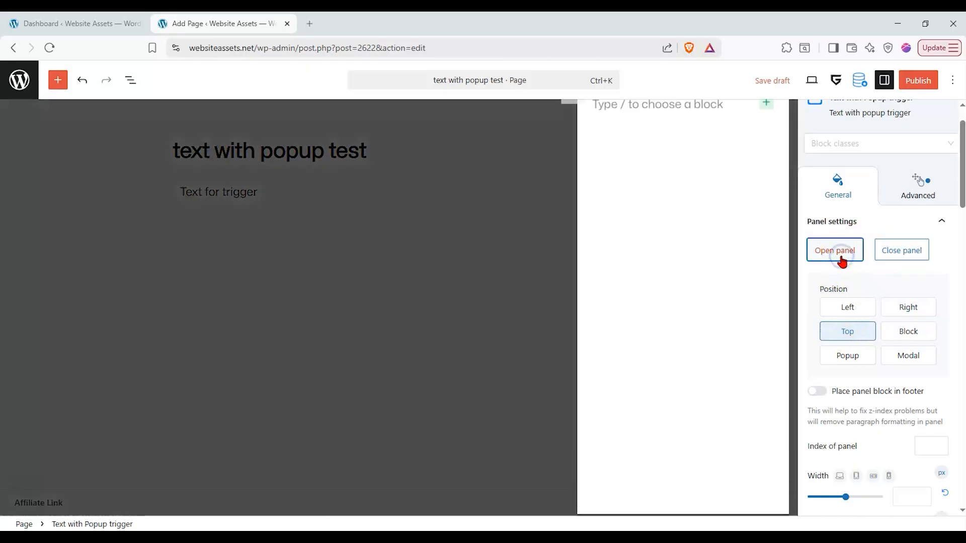
left_click(875, 251)
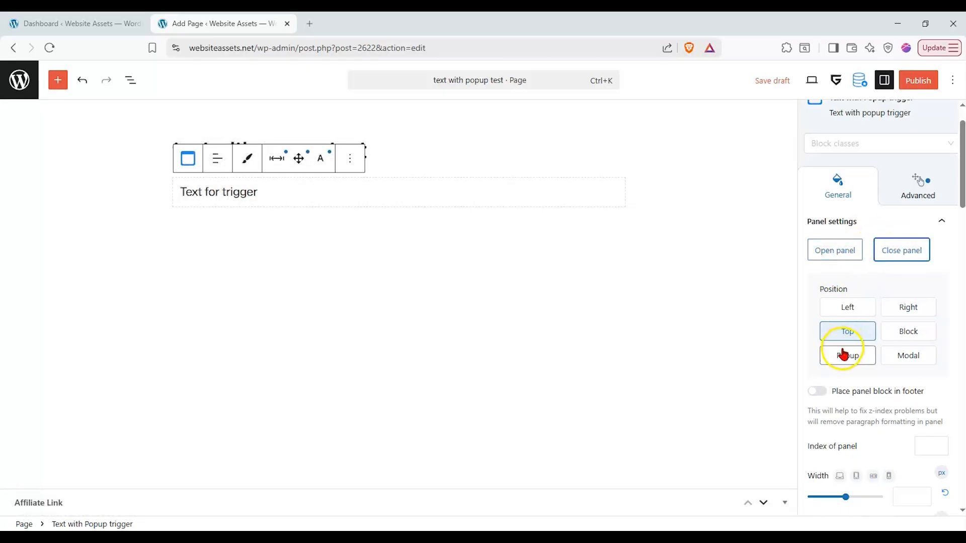
- Set the panel position to Popup and preview the opened panel
left_click(844, 354)
left_click(845, 255)
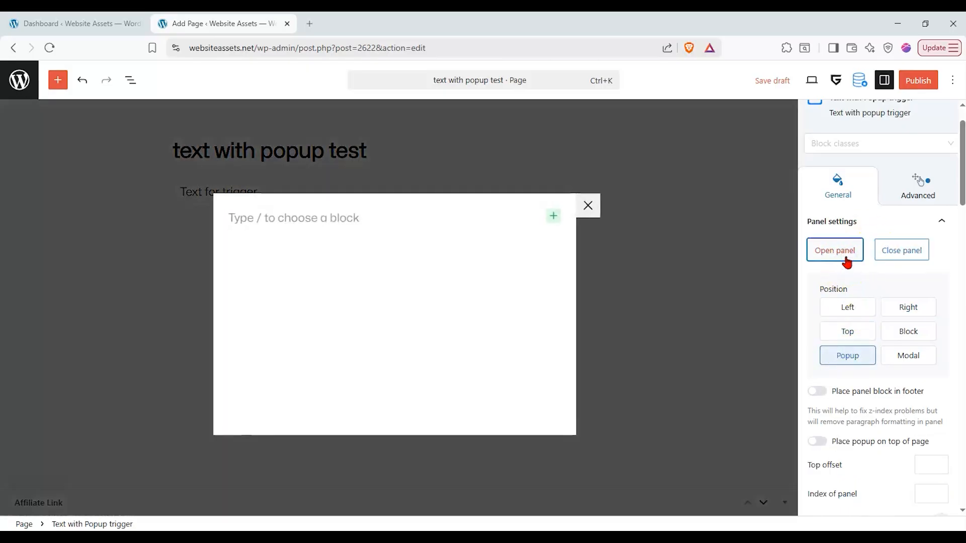
left_click(847, 260)
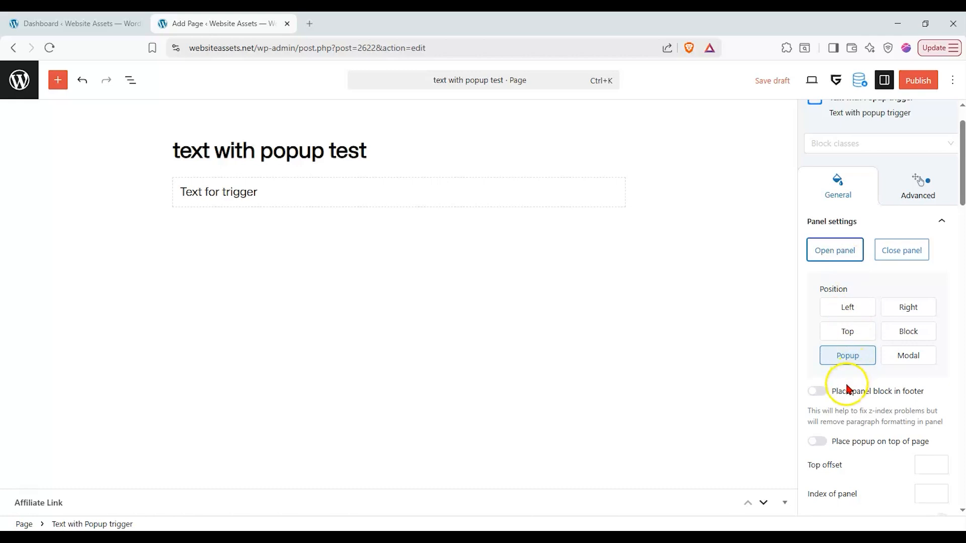
- Enable placing the panel block in the footer and open the panel to preview it
left_click(818, 392)
left_click(858, 254)
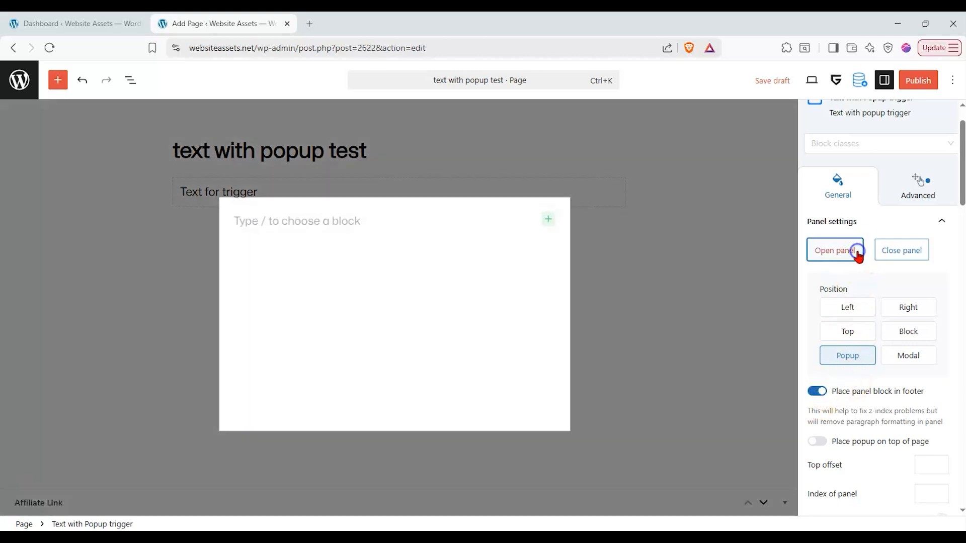
- Turn off placing the panel block in the footer, and try placing the popup on top of the page with a preview
left_click(857, 254)
left_click(815, 393)
scroll(815, 399, "down", 1)
left_click(817, 382)
left_click(852, 190)
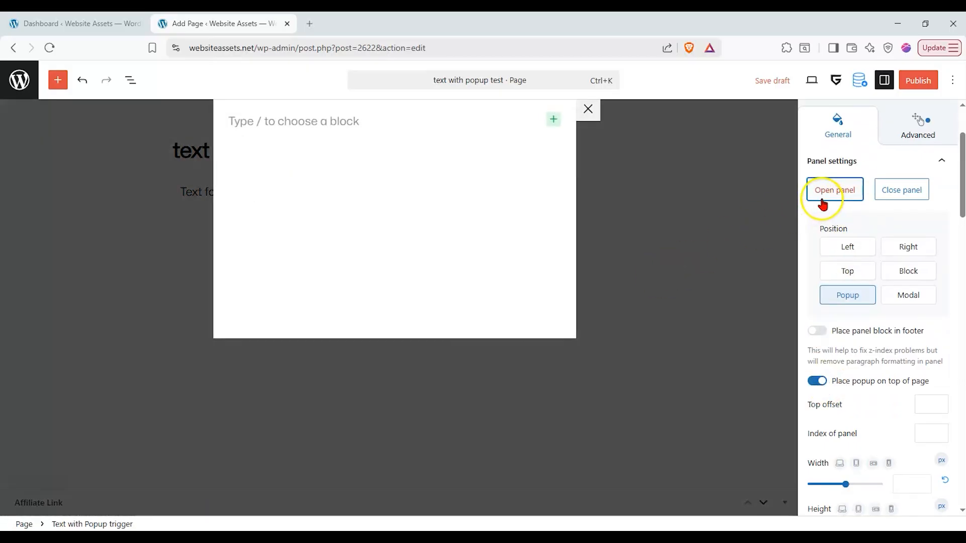
left_click(817, 381)
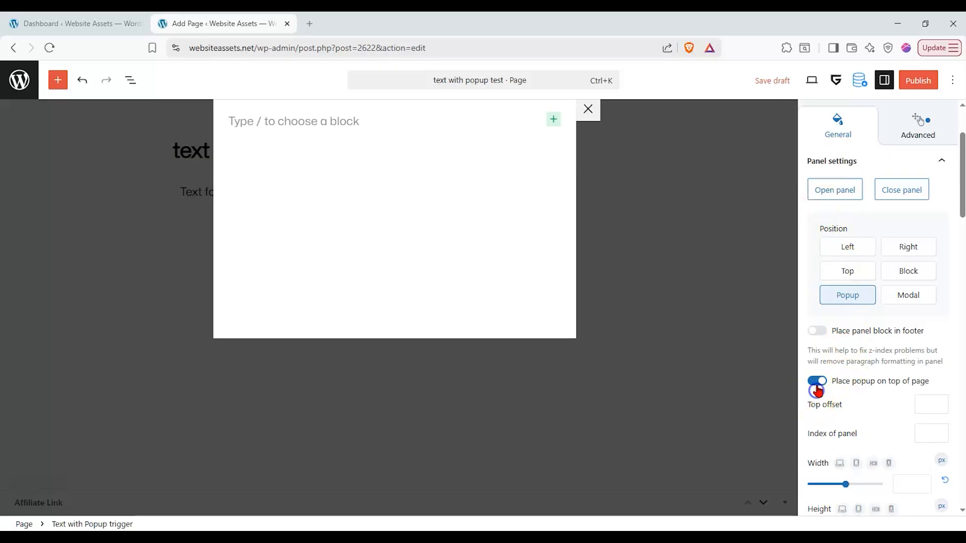
- Try adjusting the popup panel's width and height, and reset both dimensions
scroll(835, 373, "down", 2)
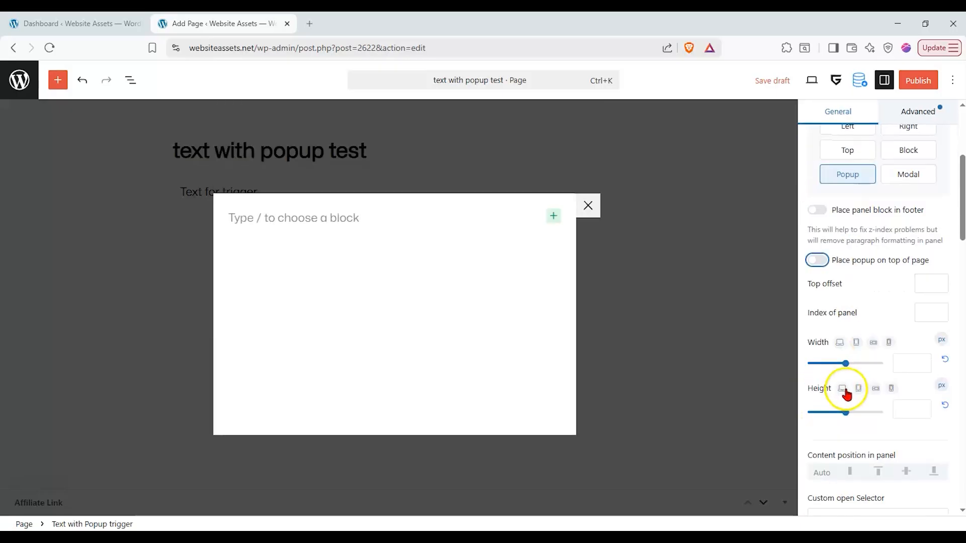
left_click_drag(850, 367, 838, 364)
mouse_move(846, 412)
left_mouse_down()
mouse_move(832, 420)
mouse_move(847, 411)
left_mouse_up()
left_click(944, 360)
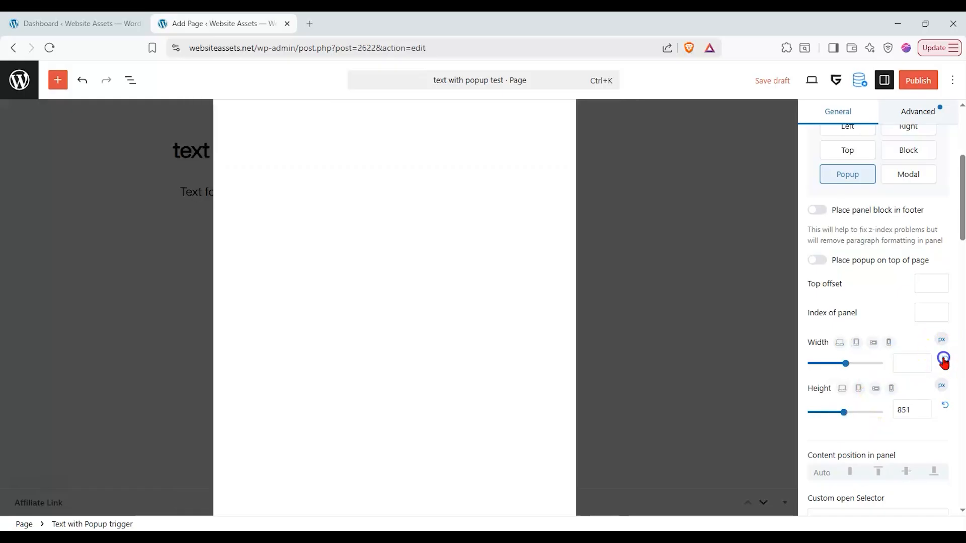
left_click(946, 407)
- Try disabling the panel's close button and turn the button back on
scroll(858, 379, "down", 2)
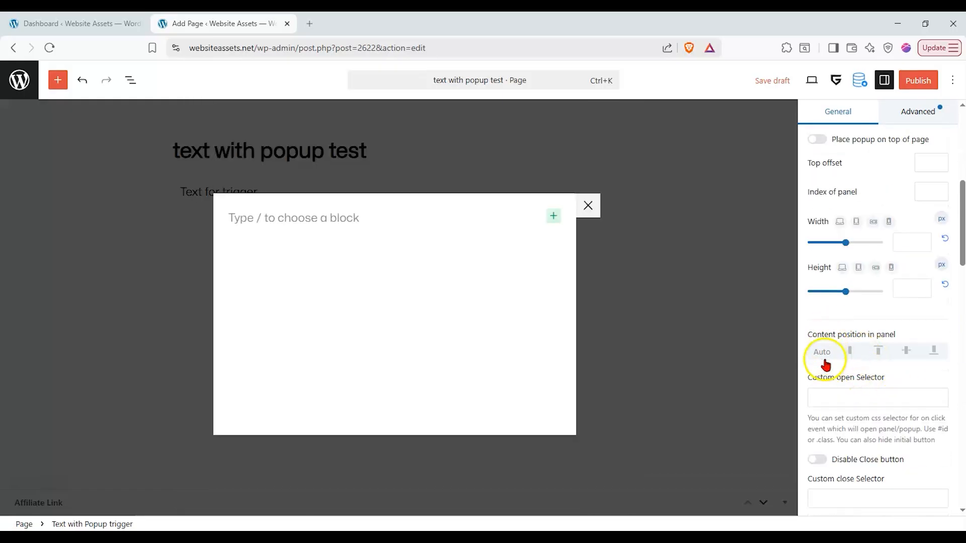
scroll(824, 362, "down", 2)
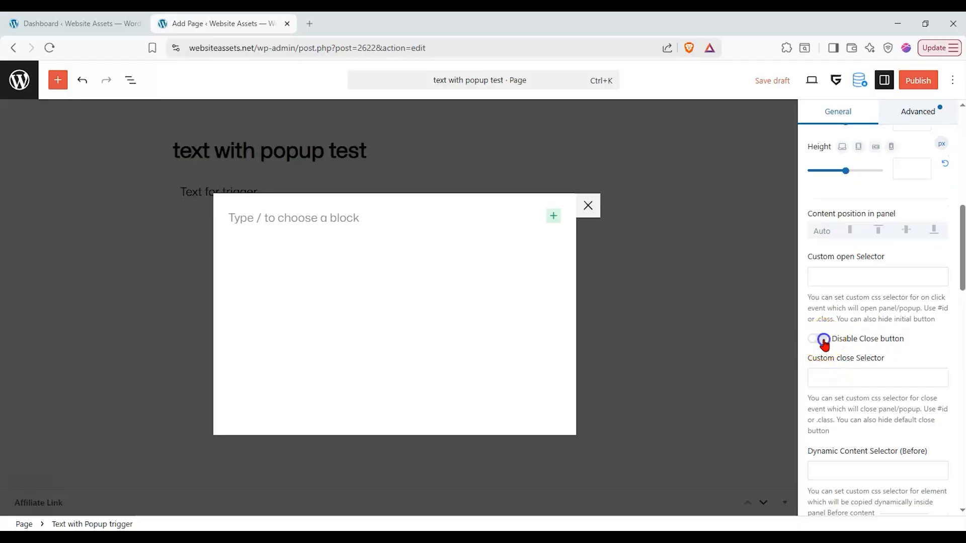
left_click(823, 339)
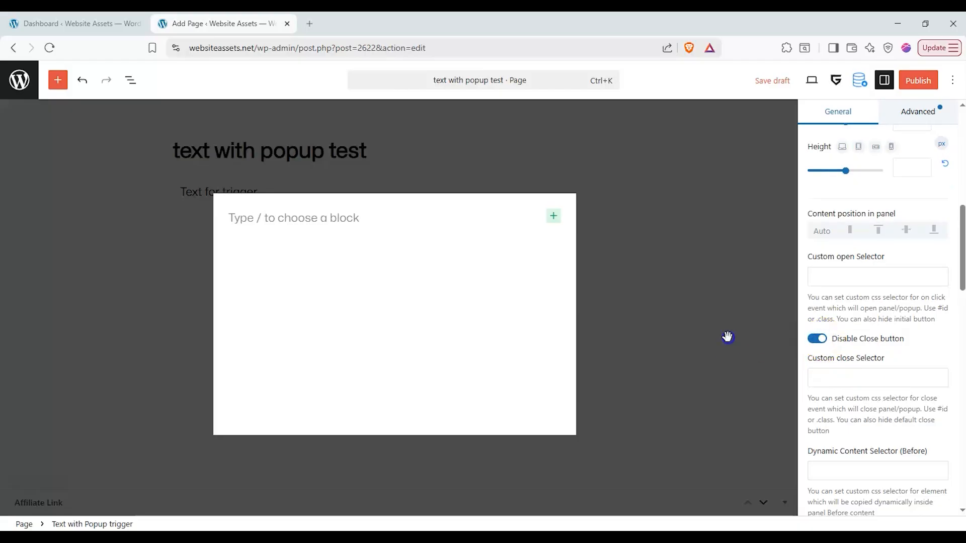
left_click(819, 339)
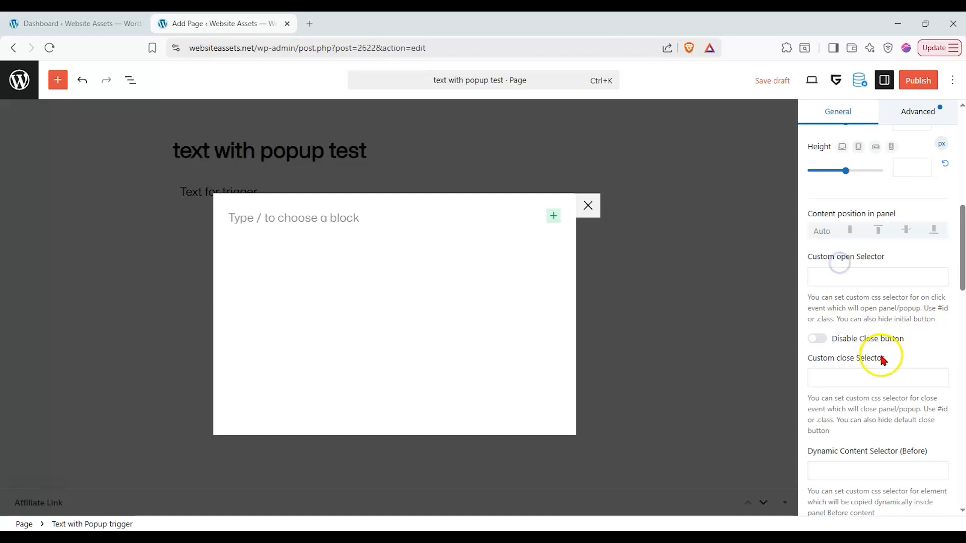
left_click_drag(885, 358, 843, 363)
left_click(843, 363)
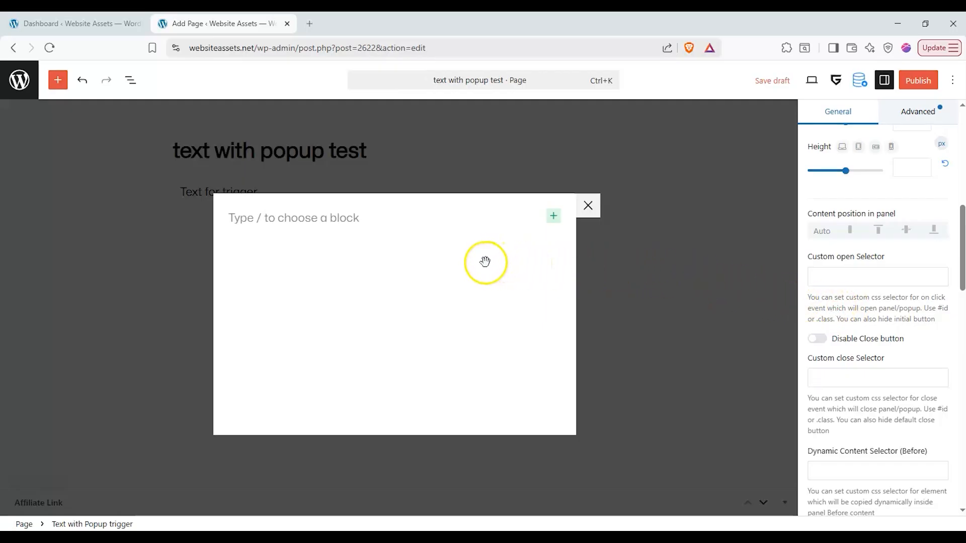
- Try using the hover trigger instead of click, closing the popup preview, and switch the option off again
scroll(901, 319, "down", 3)
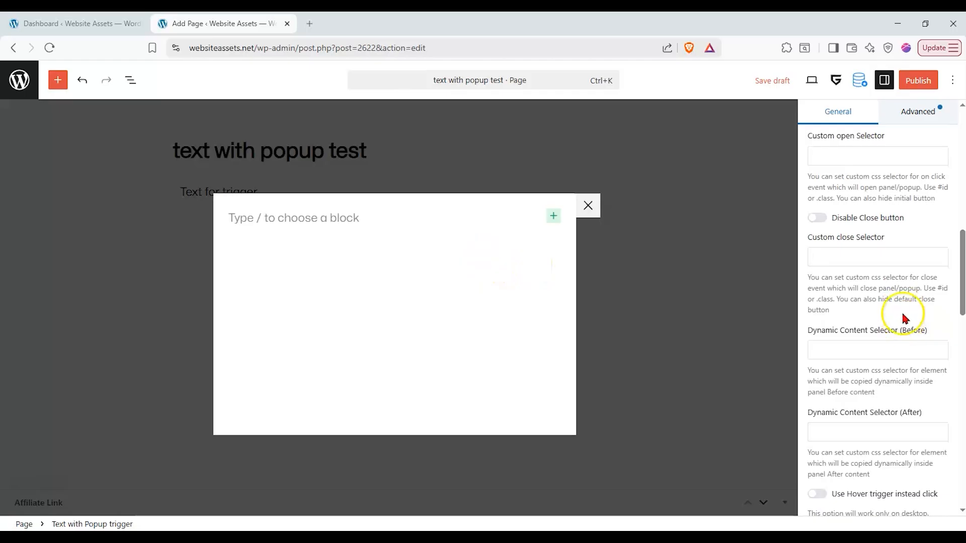
scroll(903, 318, "down", 1)
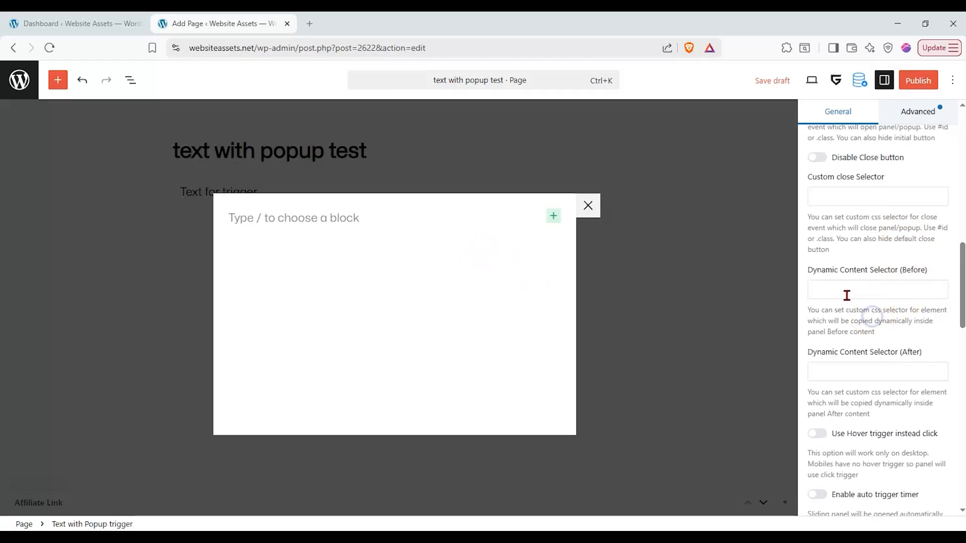
scroll(847, 295, "down", 2)
left_click(815, 314)
left_click(588, 206)
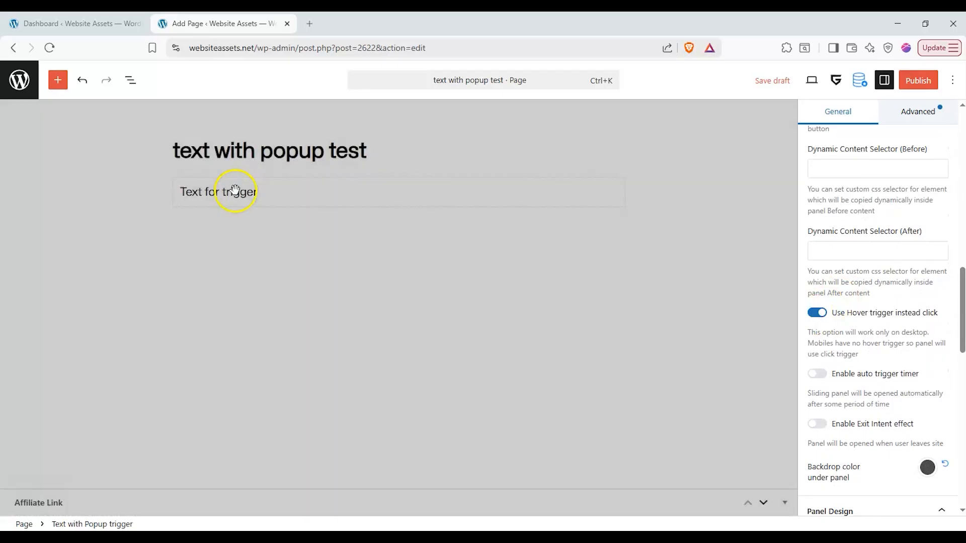
left_click(826, 316)
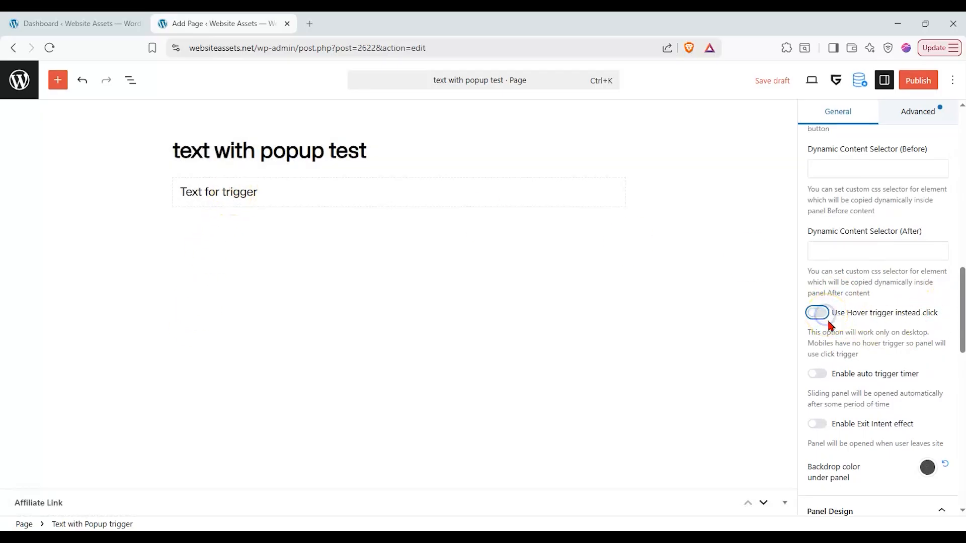
left_click_drag(824, 331, 915, 354)
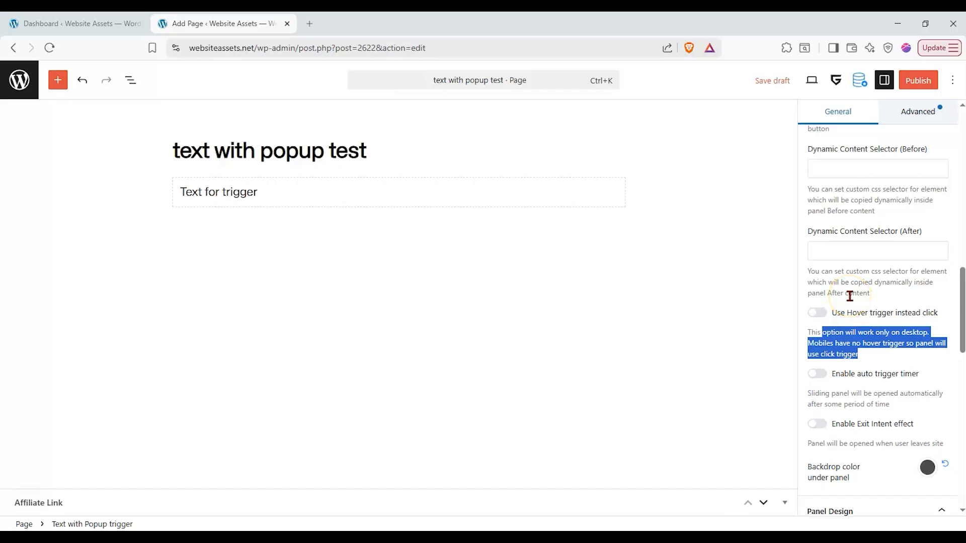
left_click_drag(847, 313, 850, 332)
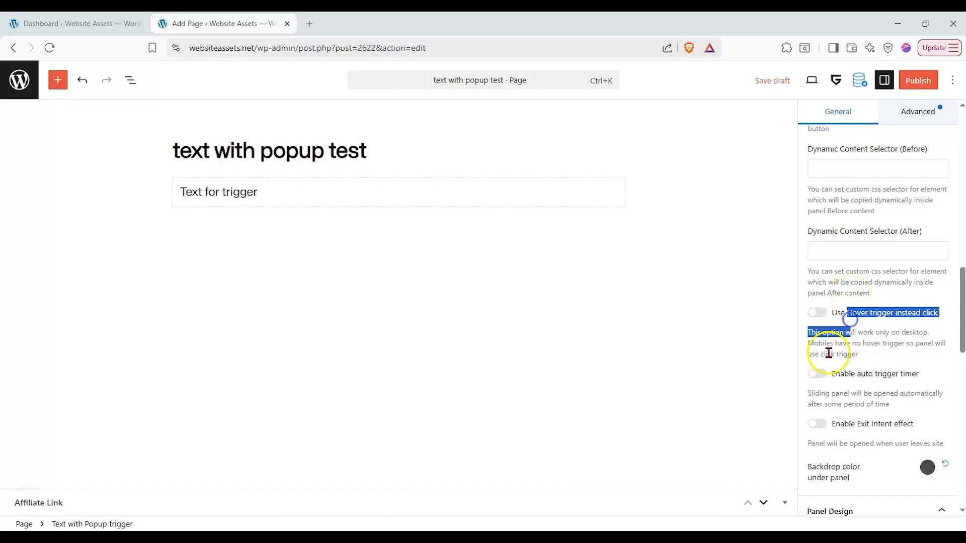
- Try the auto trigger timer with a value of 51 and turn the timer off again
left_click(817, 373)
scroll(857, 416, "down", 1)
left_click(865, 428)
left_click_drag(858, 430, 856, 428)
left_click(820, 313)
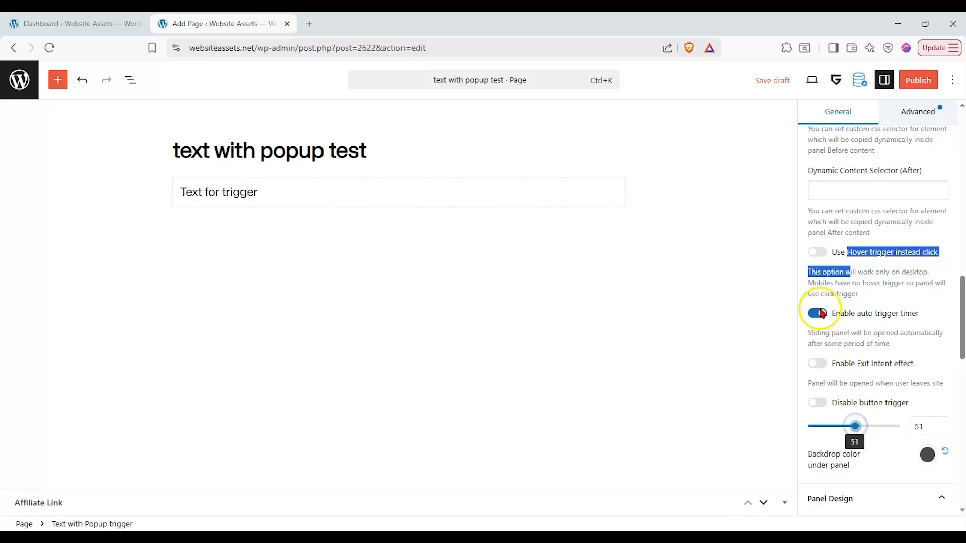
left_click(817, 313)
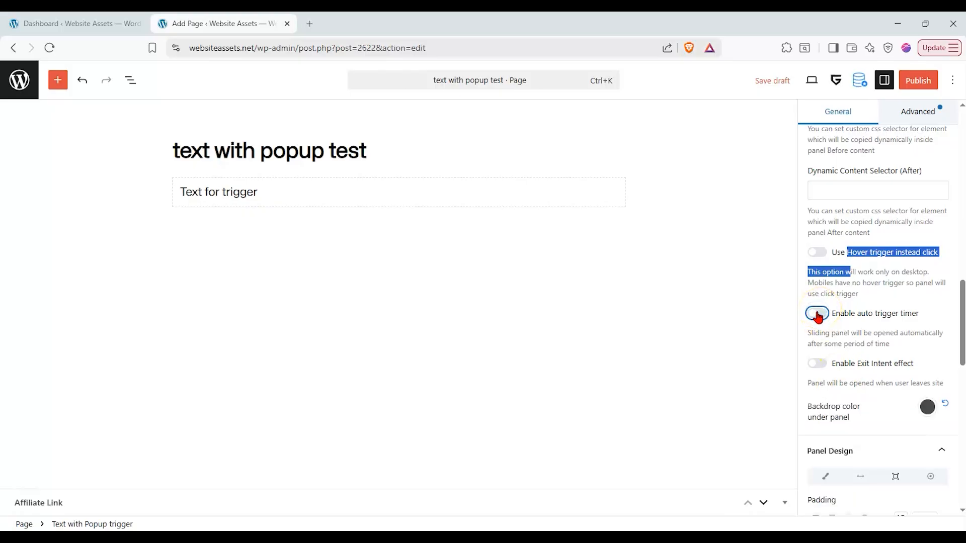
left_click(817, 312)
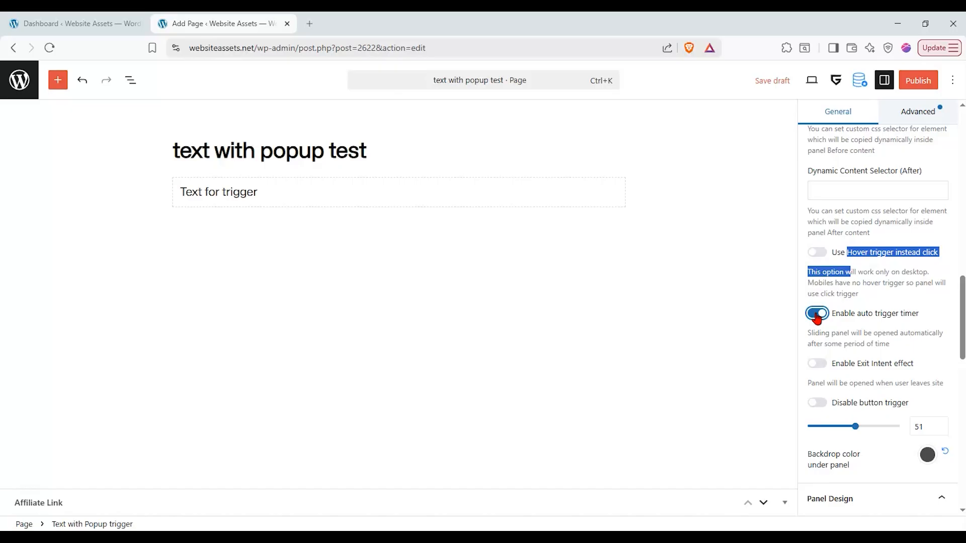
left_click(819, 317)
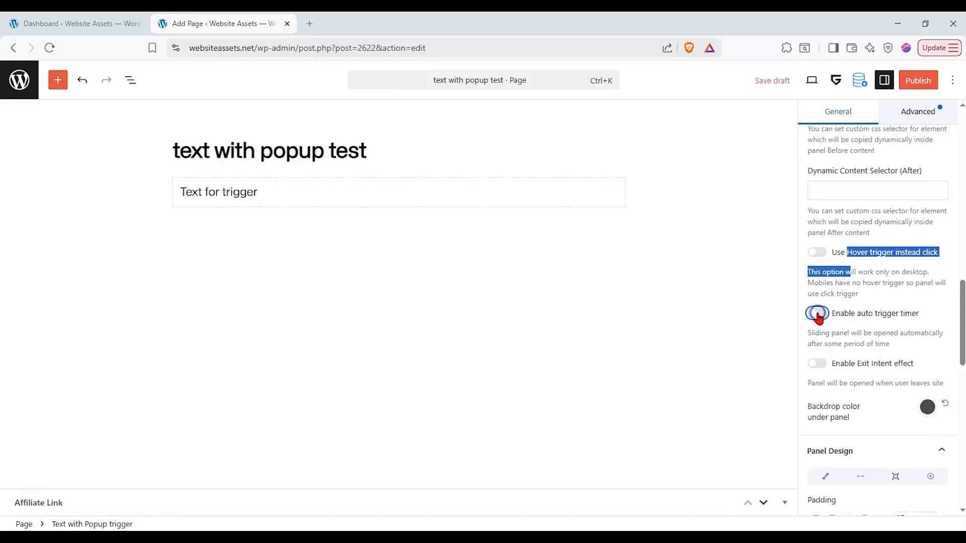
- Try the Exit Intent effect with the exit popup shown only once, and turn the effect off
left_click(824, 368)
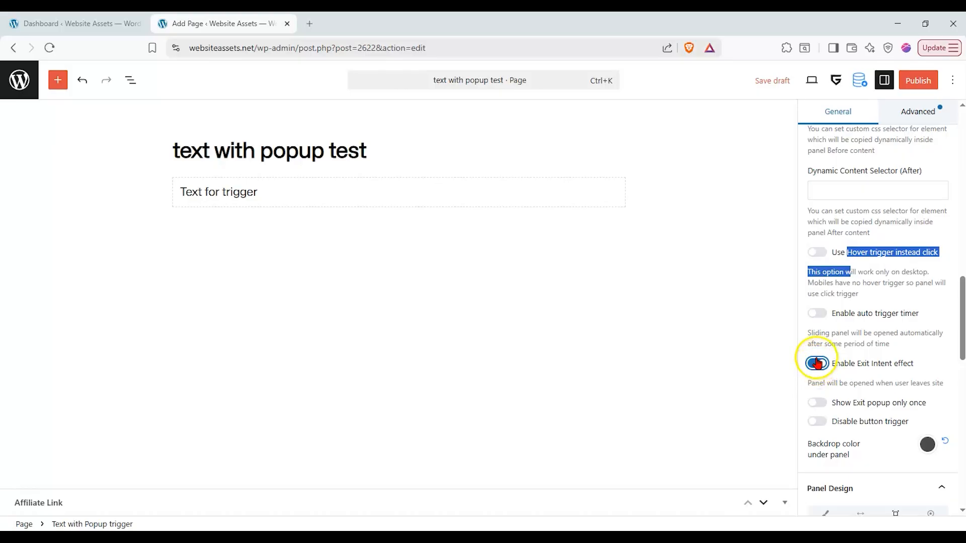
left_click(817, 404)
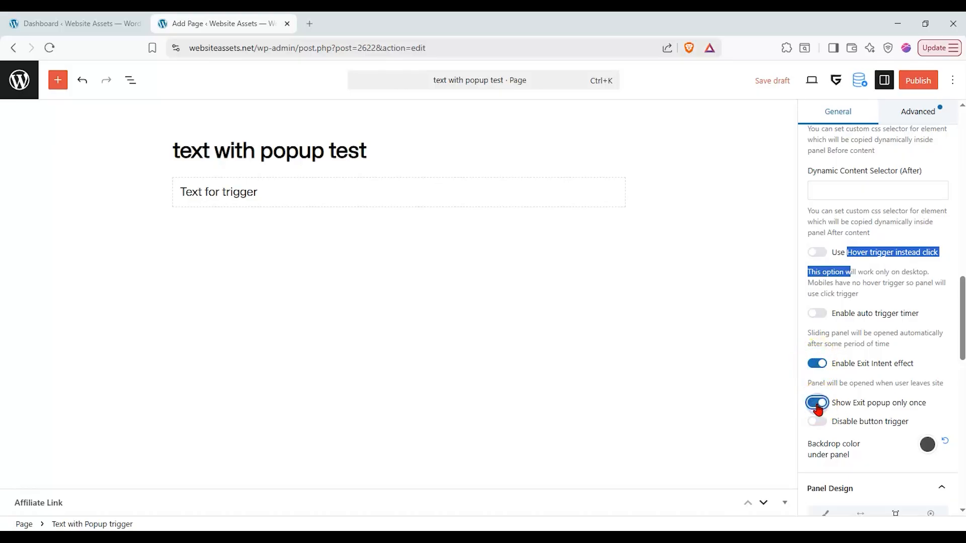
left_click(821, 365)
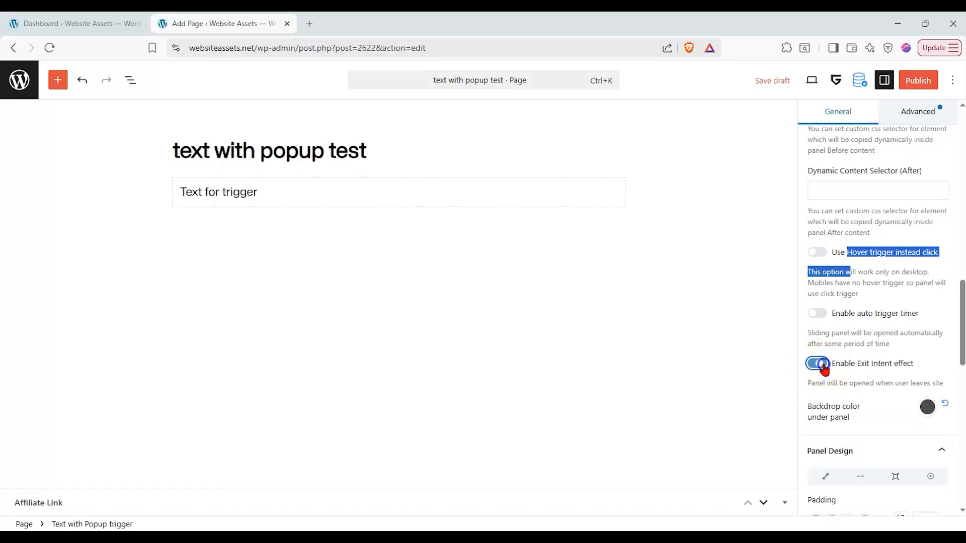
- Re-enable the Exit Intent effect and toggle Disable button trigger repeatedly, leaving it on
left_click(817, 365)
left_click(817, 423)
left_click(817, 422)
left_click(817, 422)
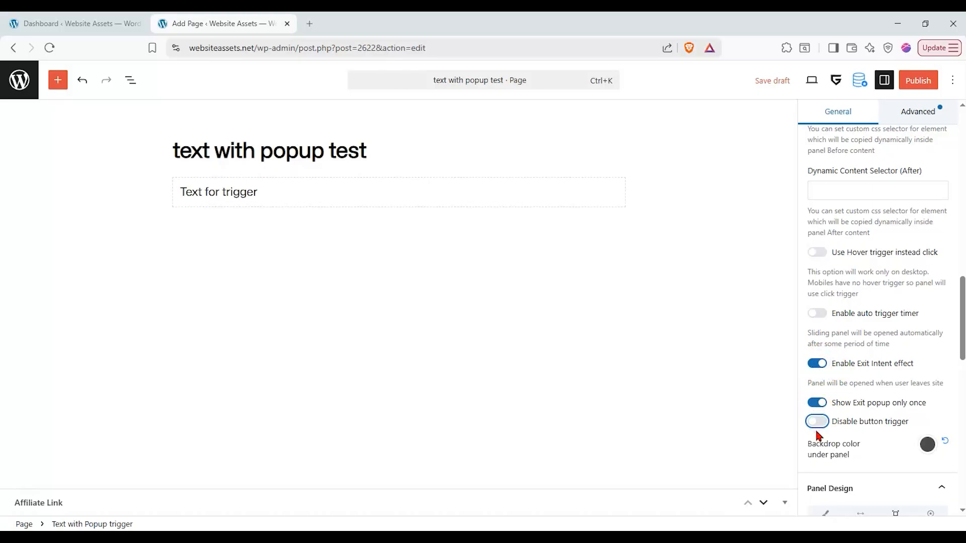
left_click(818, 425)
left_click(818, 425)
left_click(818, 424)
- Turn off Show Exit popup only once and Disable button trigger, and disable the Exit Intent effect
left_click(816, 364)
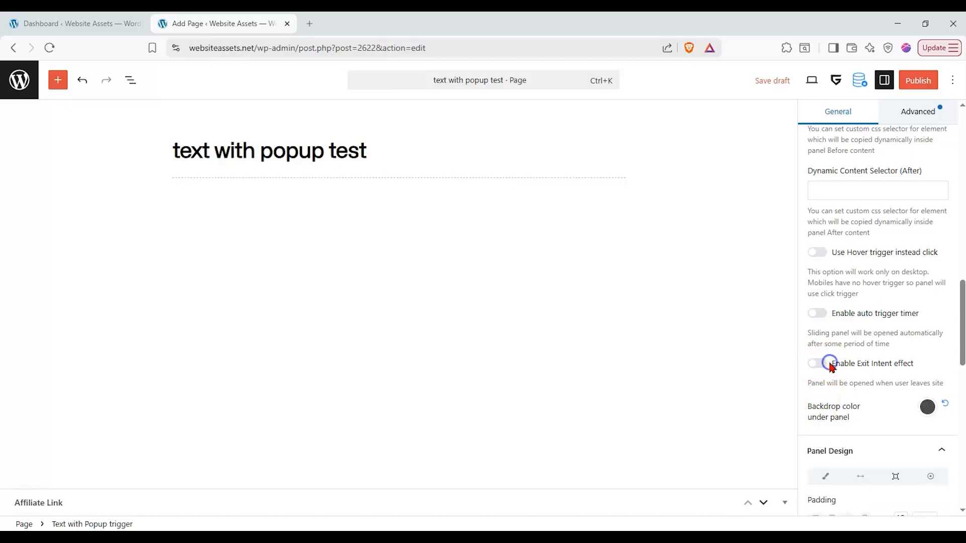
left_click(830, 365)
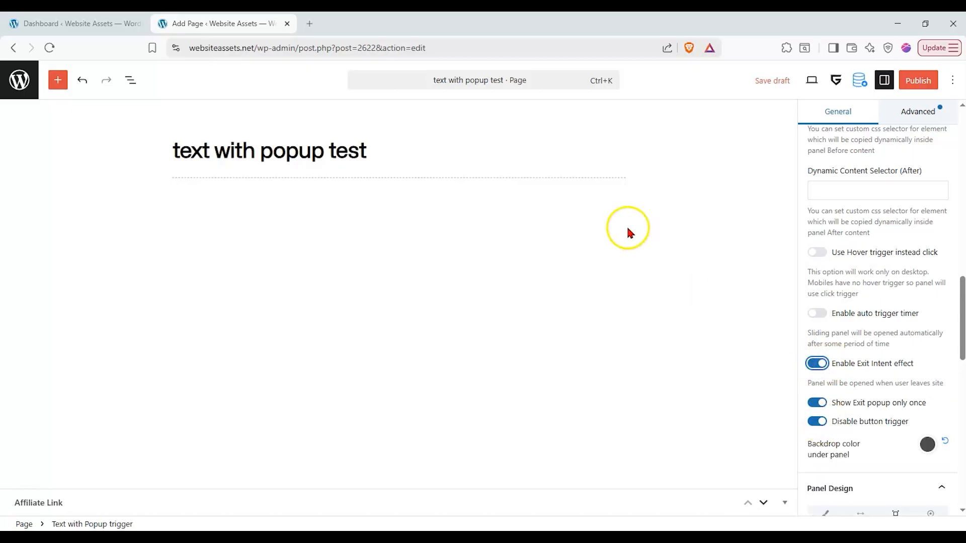
left_click(817, 403)
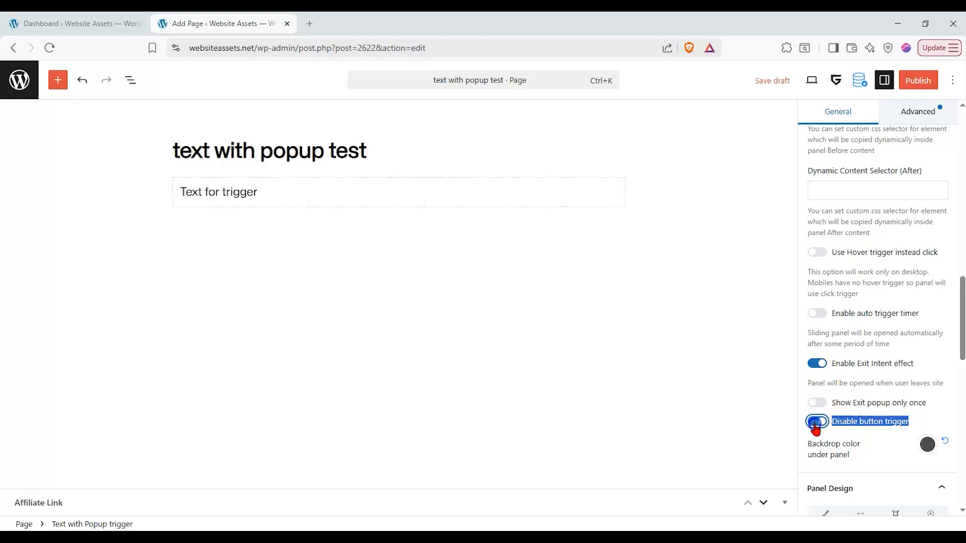
left_click(824, 366)
- Clear the backdrop color under the panel and open the panel to preview it
scroll(840, 372, "down", 1)
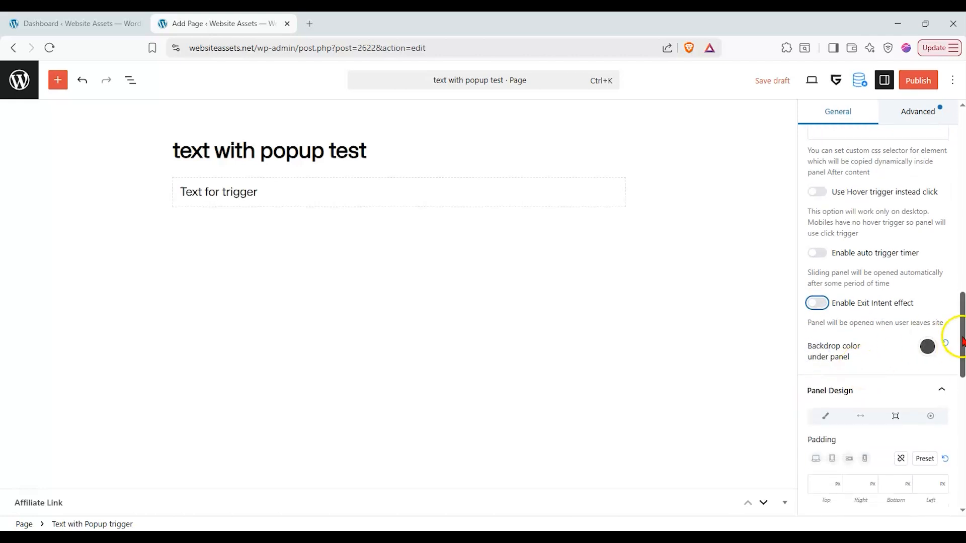
scroll(863, 367, "down", 2)
scroll(862, 363, "up", 2)
scroll(855, 342, "down", 2)
scroll(843, 302, "up", 12)
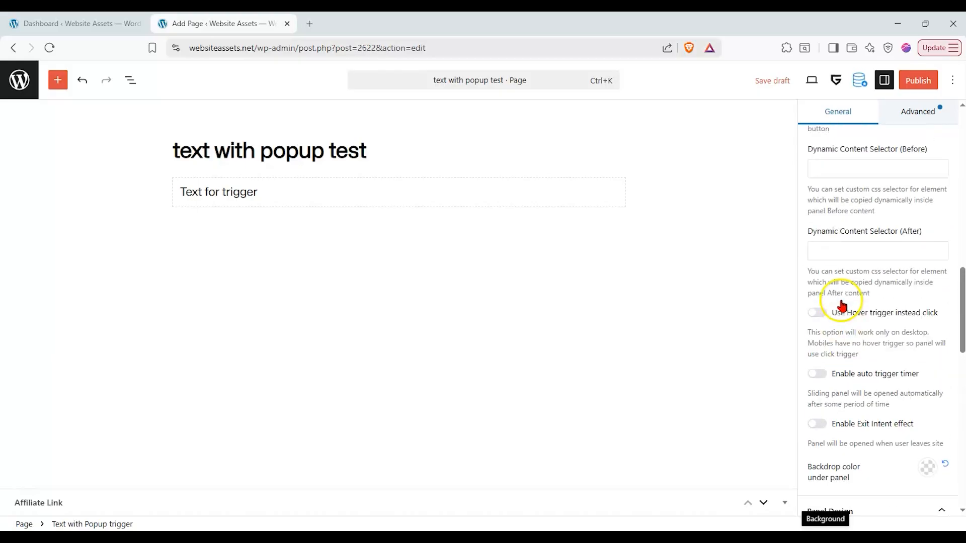
scroll(843, 302, "up", 5)
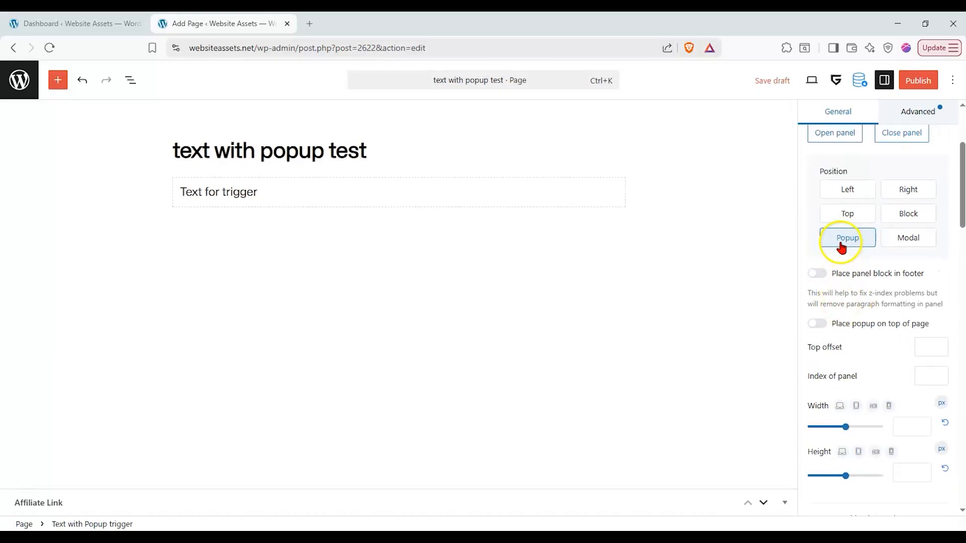
left_click(837, 255)
- Set the panel design's normal background color to a solid salmon red
scroll(873, 274, "down", 8)
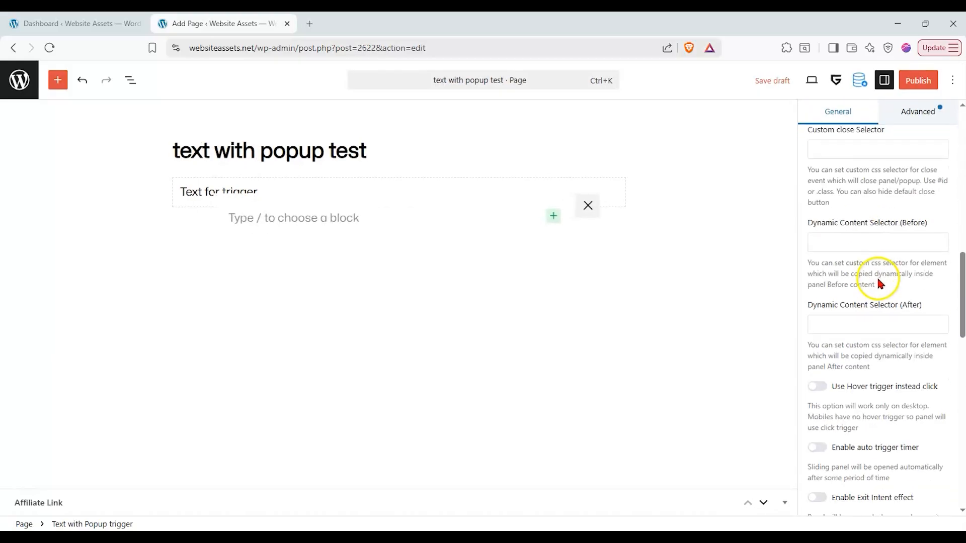
scroll(871, 281, "down", 1)
scroll(872, 281, "down", 6)
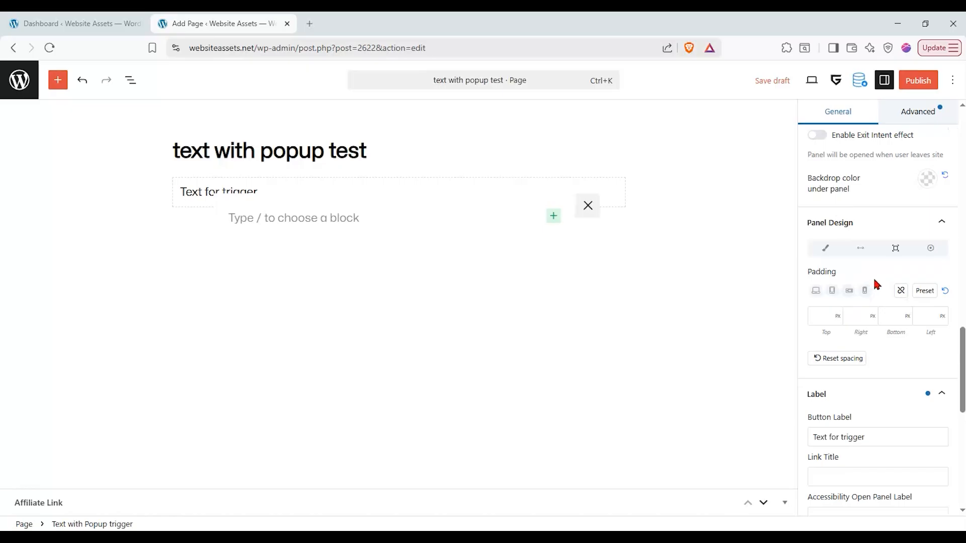
left_click(825, 248)
left_click(849, 285)
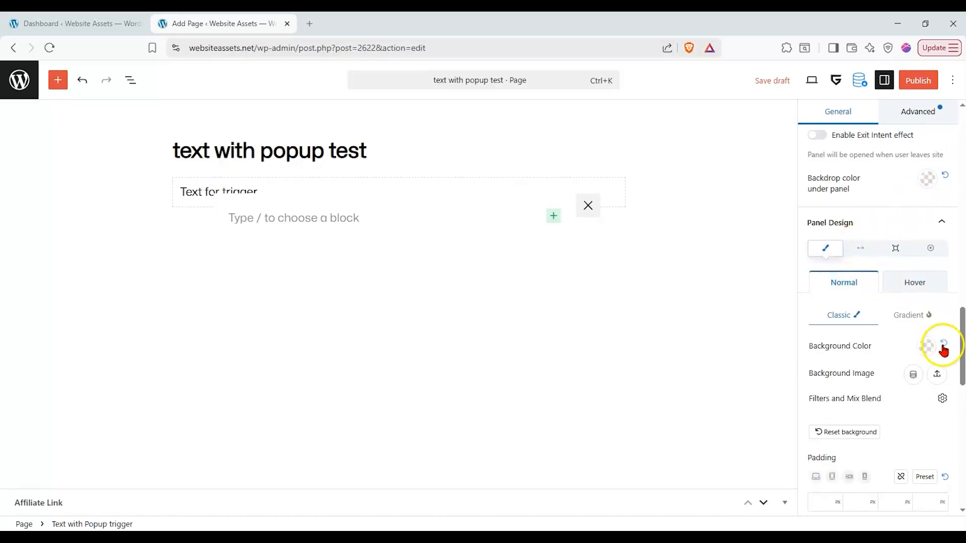
left_click(926, 346)
left_click(875, 109)
left_click_drag(879, 111, 854, 86)
left_click(892, 357)
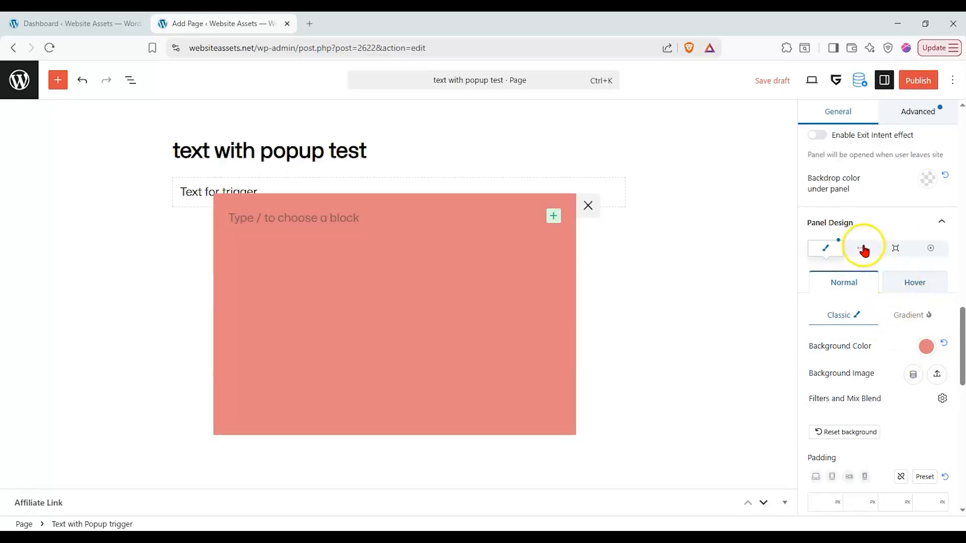
- Examine the panel design's spacing options, including margin, padding and overflow
left_click(864, 248)
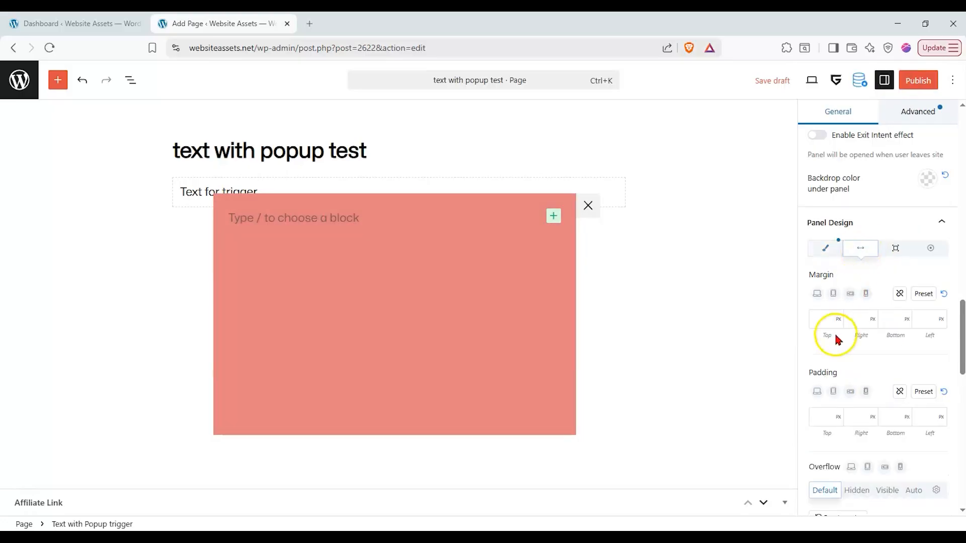
scroll(836, 334, "down", 6)
scroll(834, 332, "up", 7)
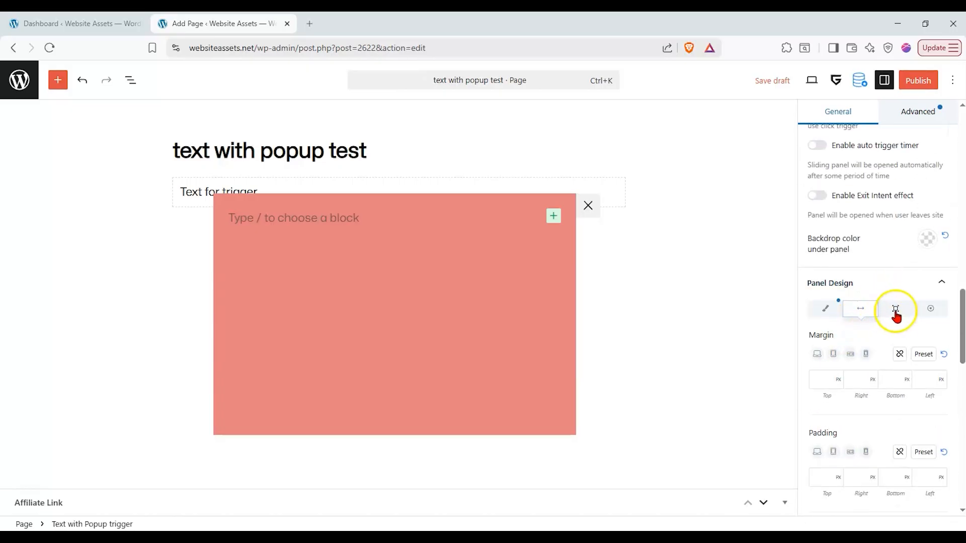
- Try several border presets for the panel design and apply the rounded-corner one without a visible border line
left_click(896, 311)
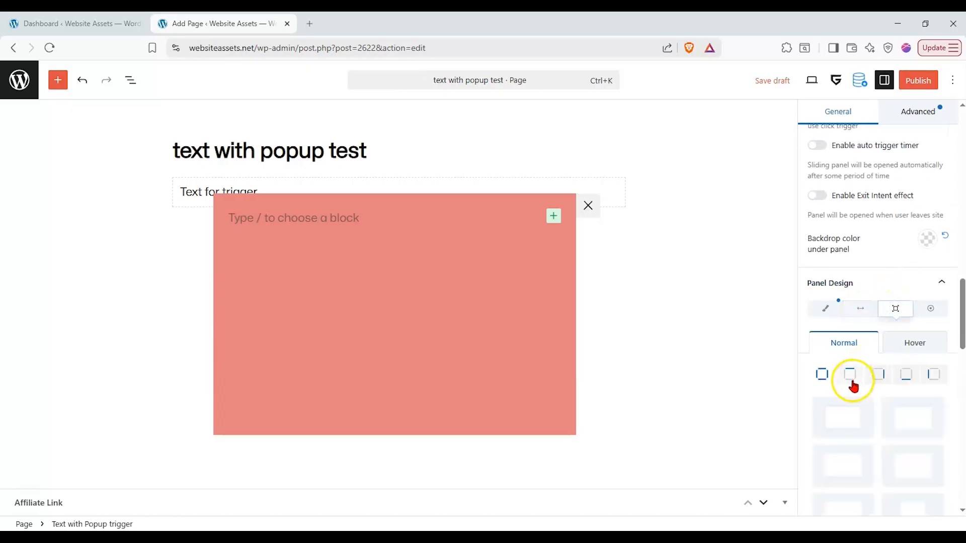
left_click(862, 411)
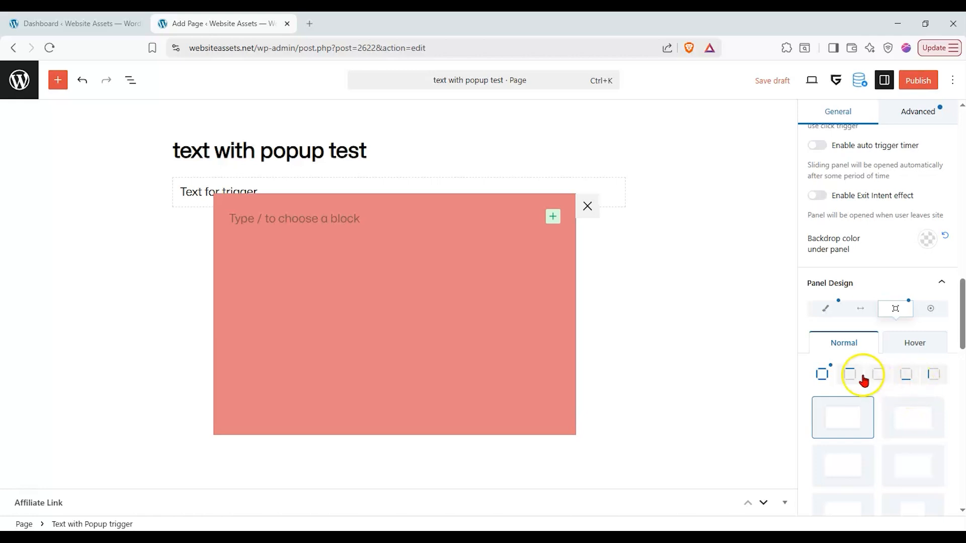
scroll(855, 377, "down", 5)
left_click(917, 274)
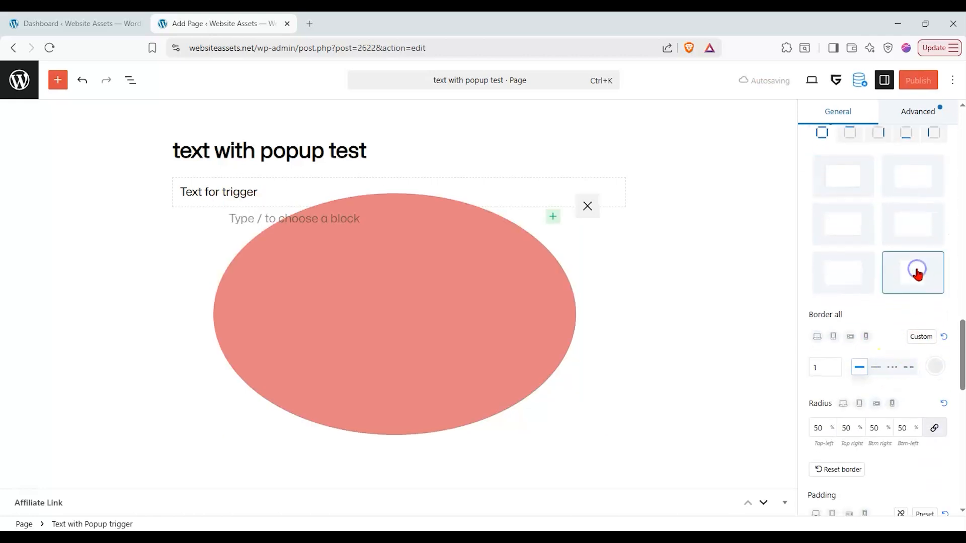
left_click(865, 277)
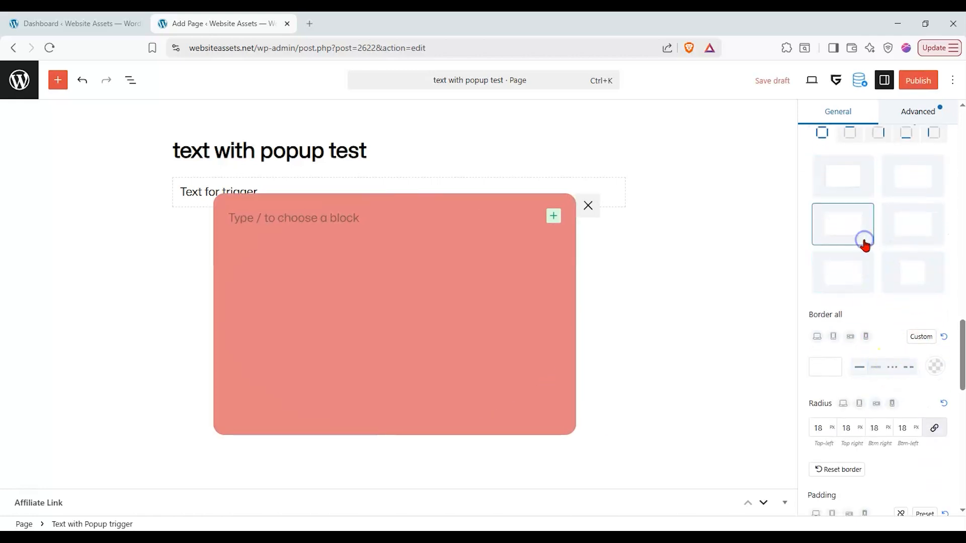
left_click(914, 276)
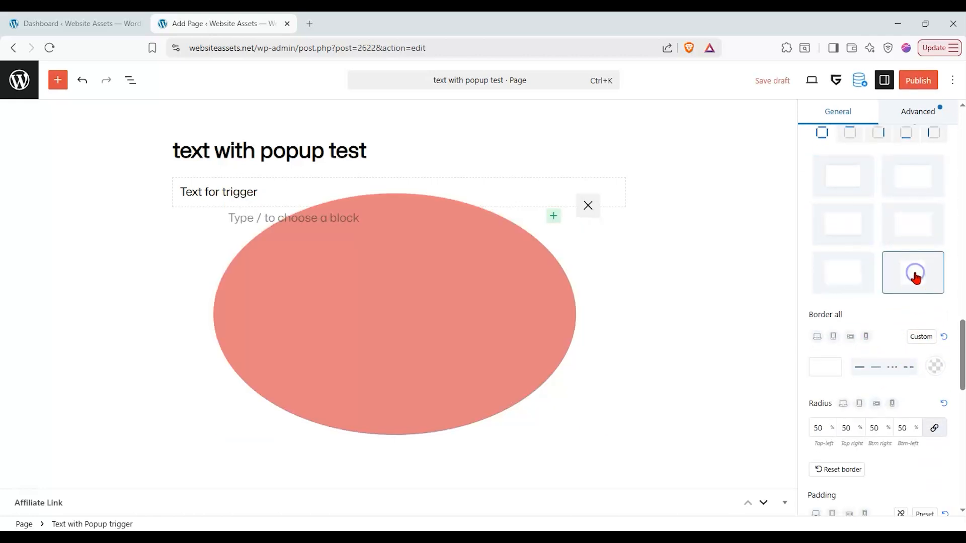
left_click(863, 282)
scroll(864, 282, "up", 4)
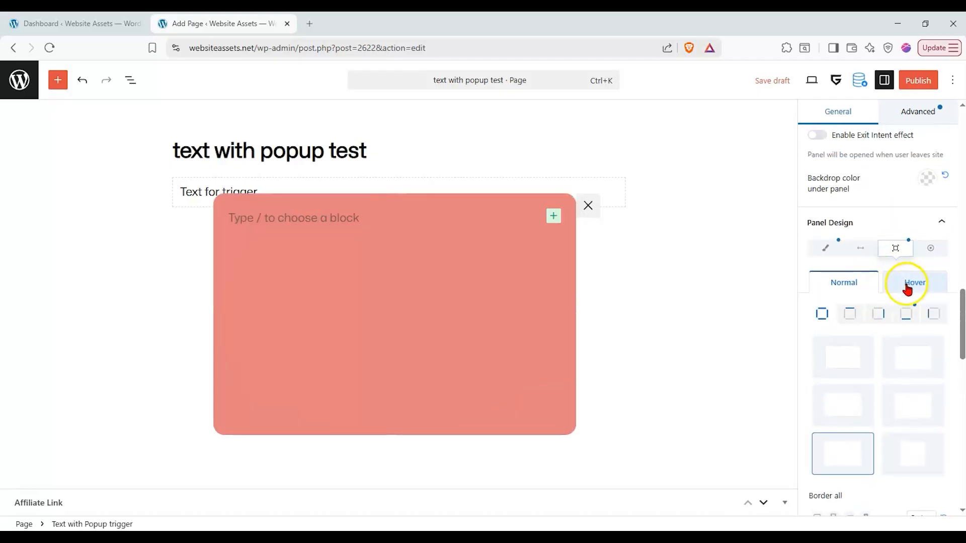
- Apply the soft outer shadow preset with 32 vertical offset and 48 blur to the panel design
left_click(937, 252)
left_click(898, 317)
left_click(850, 319)
left_click(909, 408)
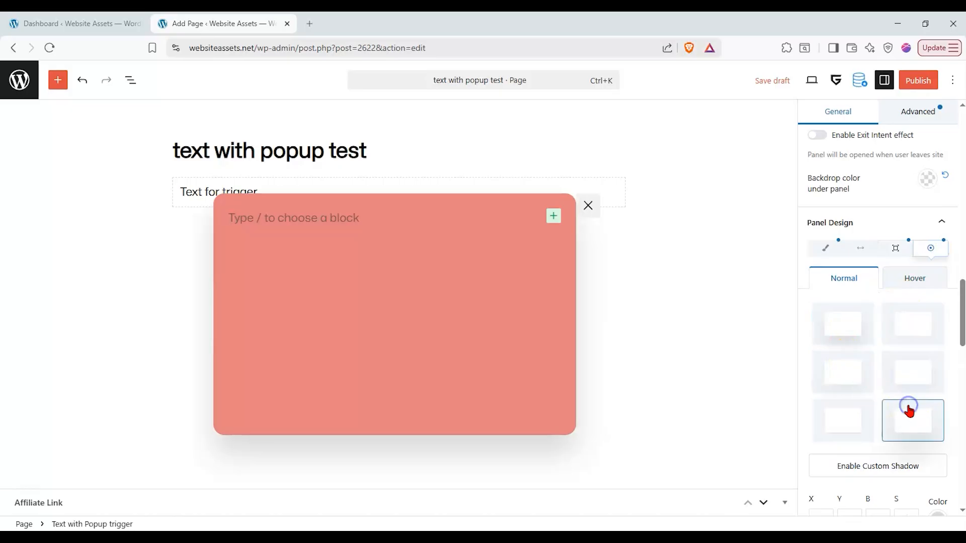
scroll(836, 252, "down", 6)
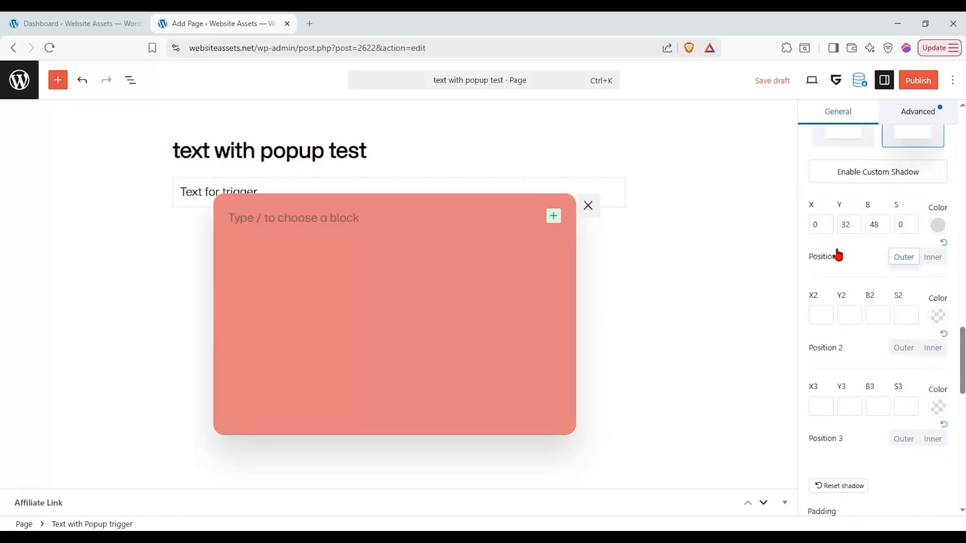
scroll(855, 257, "up", 5)
- Change the trigger's button label to "this is the button for our popup"
left_click(950, 158)
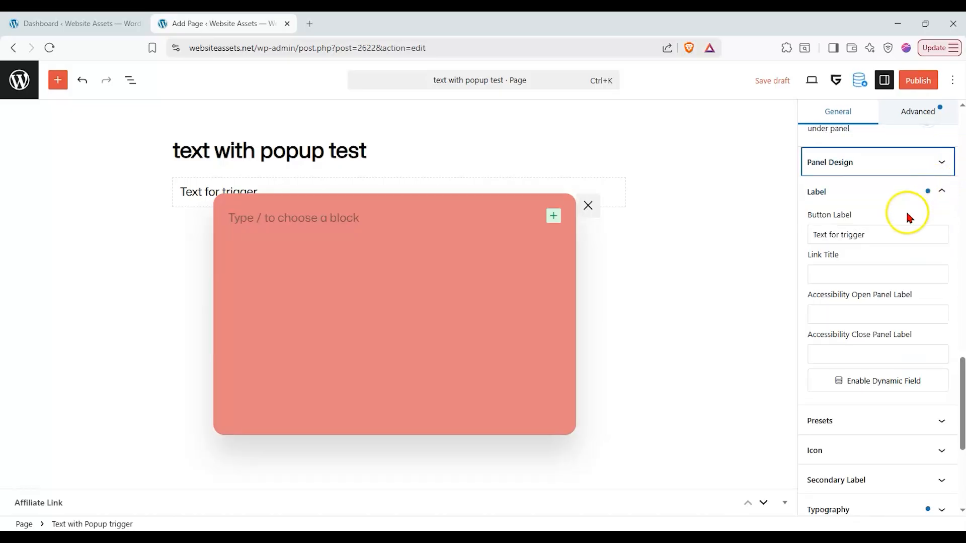
left_click_drag(884, 237, 778, 249)
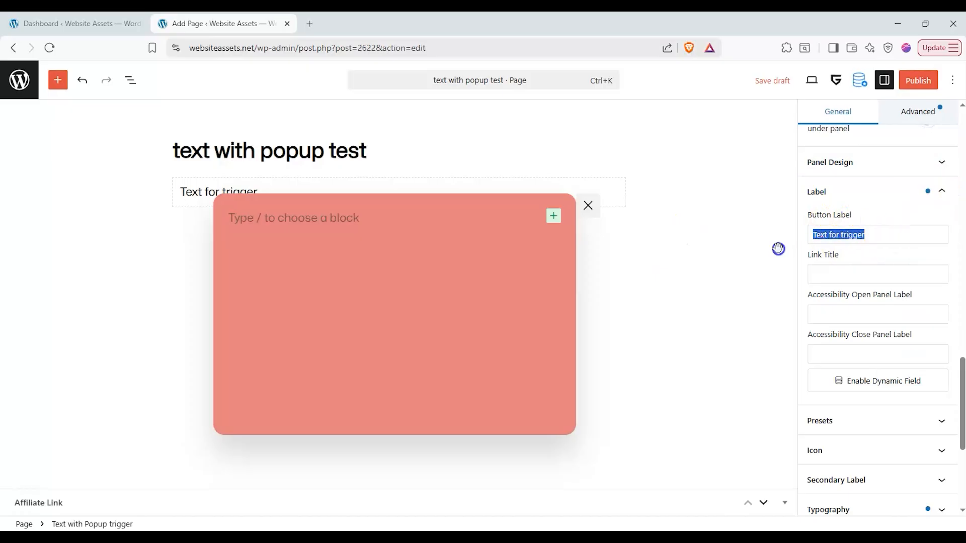
type("this is the button")
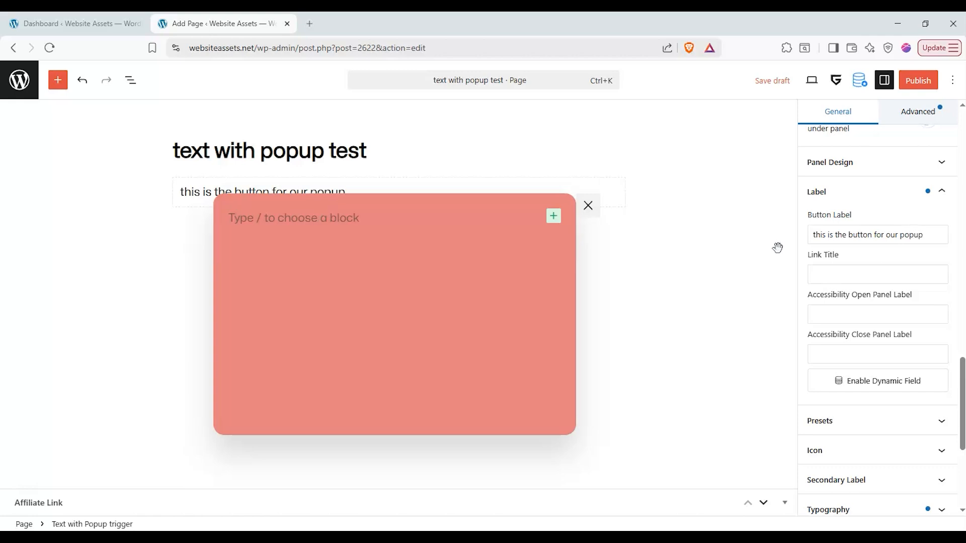
- Try 23525 as the link title and clear it again
left_click(841, 274)
type("23525")
left_click_drag(836, 276, 732, 285)
key("BackSpace")
- Examine the accessibility label fields for opening and closing the panel
left_click(881, 315)
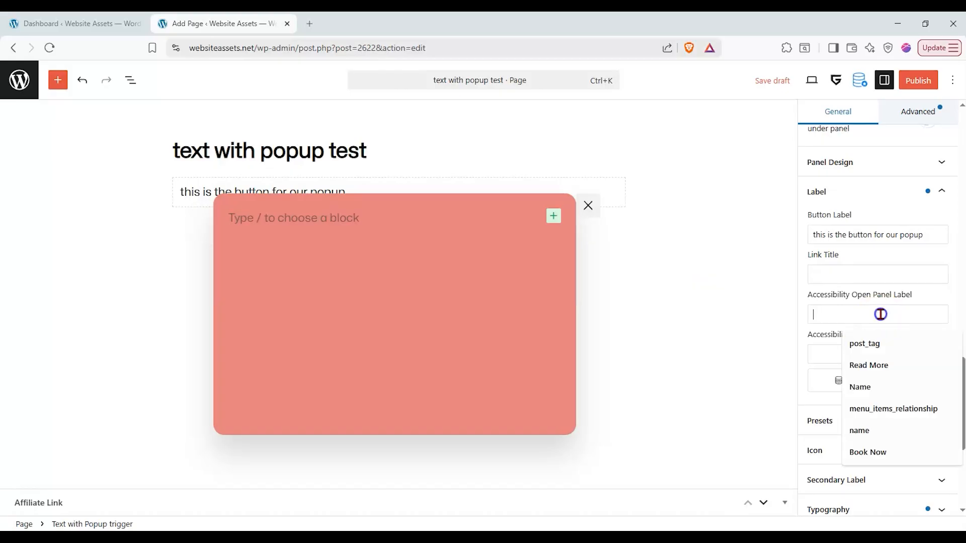
left_click(896, 288)
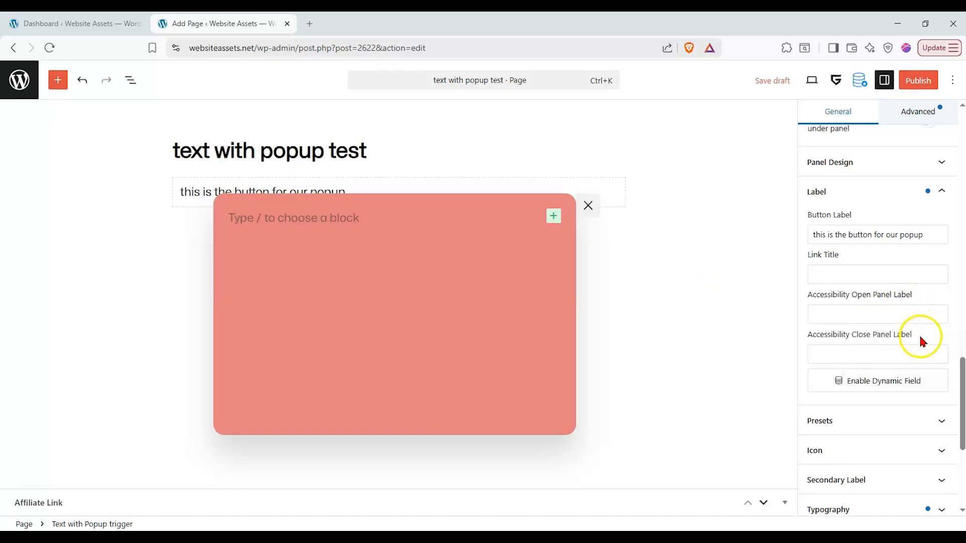
scroll(870, 375, "down", 1)
scroll(870, 378, "down", 1)
left_click(898, 254)
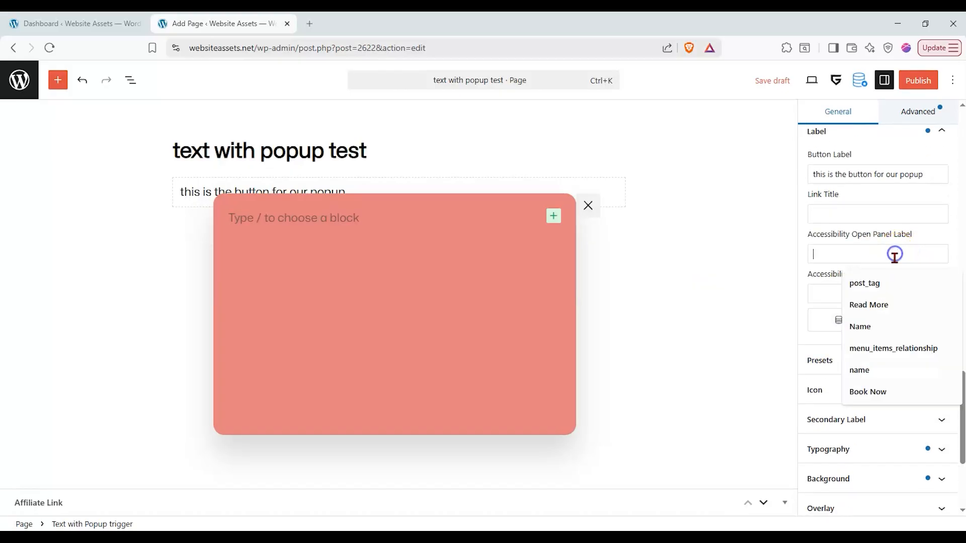
- Try several button presets on the popup trigger and apply the yellow rounded one
left_click(845, 360)
scroll(845, 301, "up", 3)
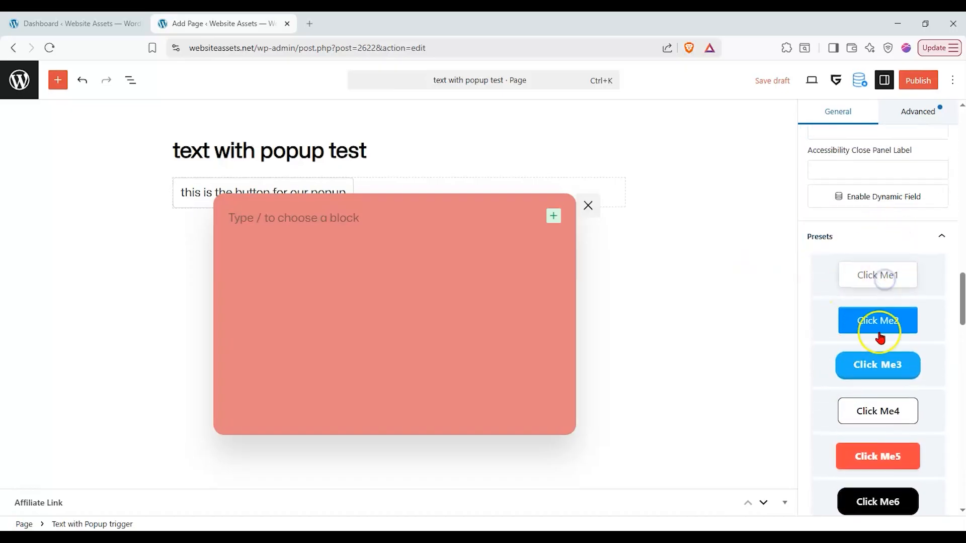
left_click(878, 457)
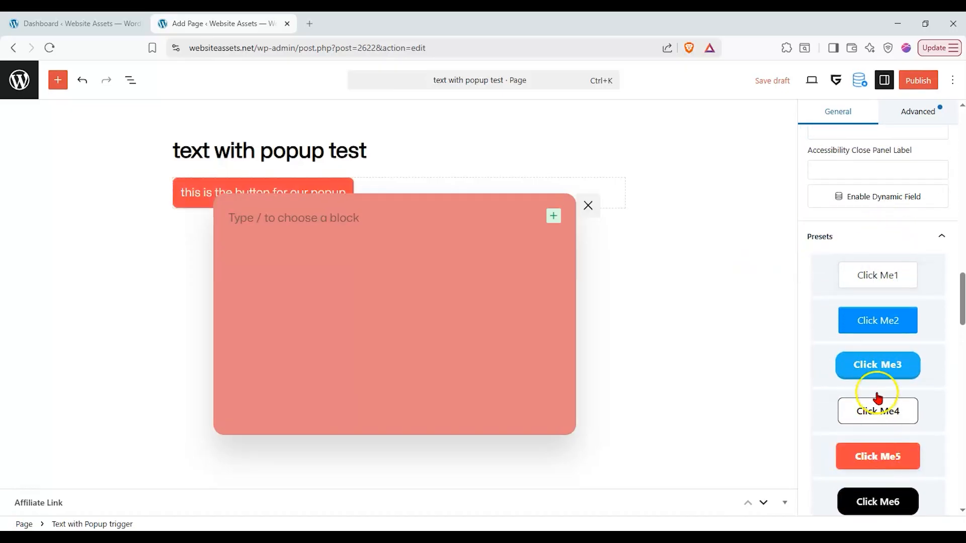
left_click(871, 332)
scroll(873, 423, "down", 3)
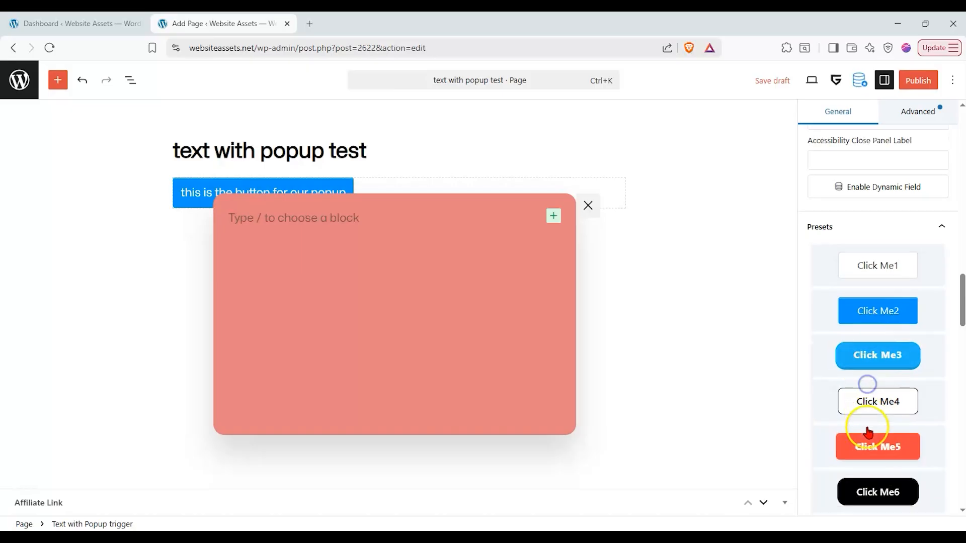
left_click(878, 455)
scroll(877, 357, "up", 5)
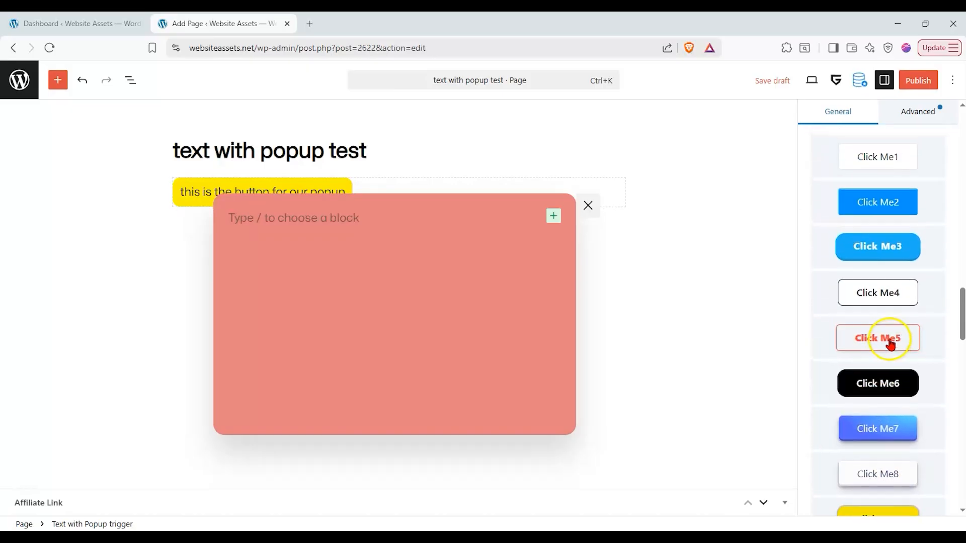
left_click(920, 304)
- Try enabling an icon on the trigger button and turn it off again
left_click(906, 324)
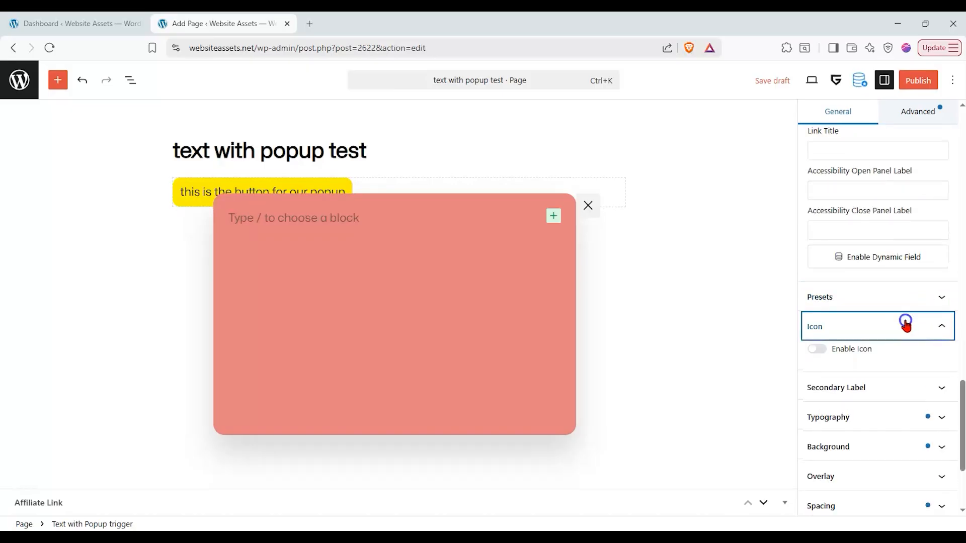
left_click(818, 349)
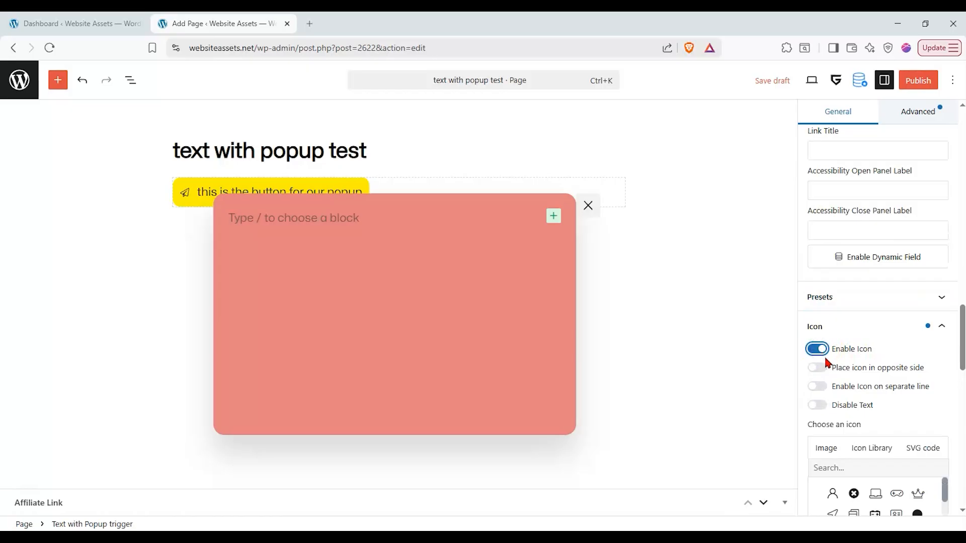
left_click(818, 349)
left_click(847, 327)
left_click(851, 356)
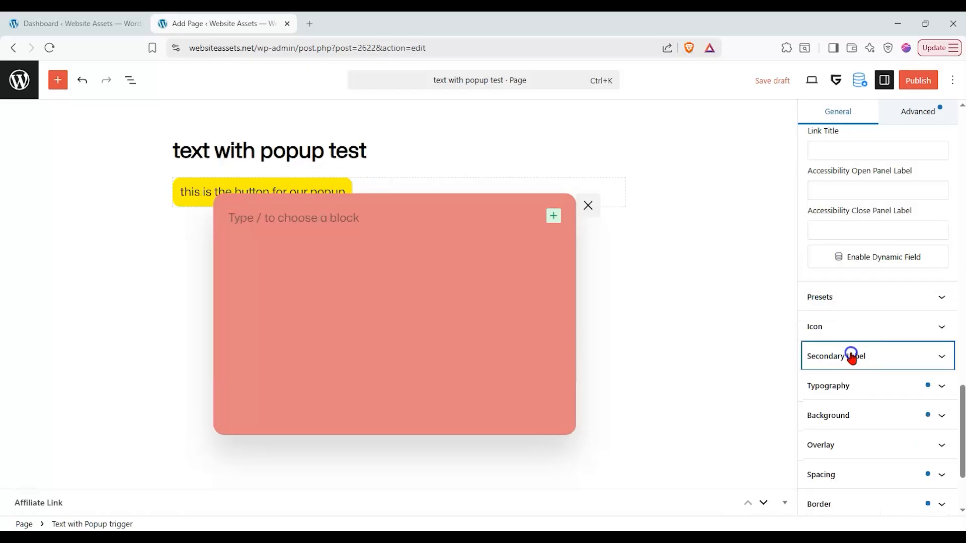
left_click(817, 379)
left_click(852, 406)
type("456456456")
left_click(588, 205)
left_click(914, 396)
left_click_drag(912, 399, 679, 416)
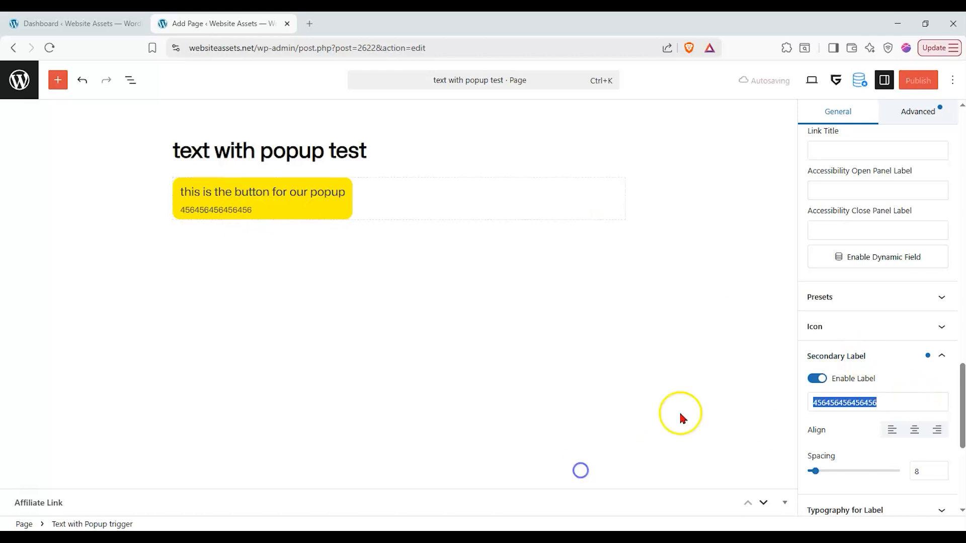
scroll(847, 382, "down", 1)
left_click(817, 320)
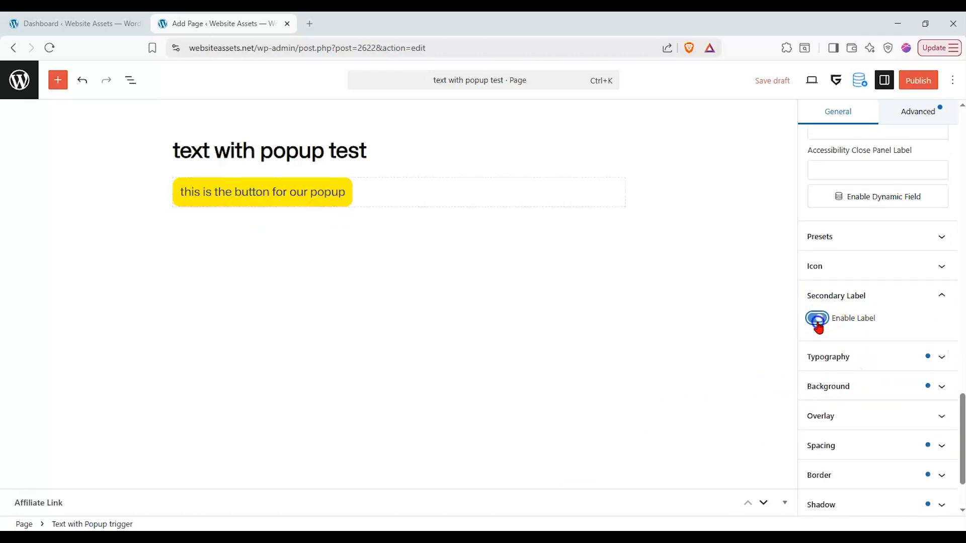
left_click(908, 302)
- Examine the trigger's typography and size options
left_click(897, 332)
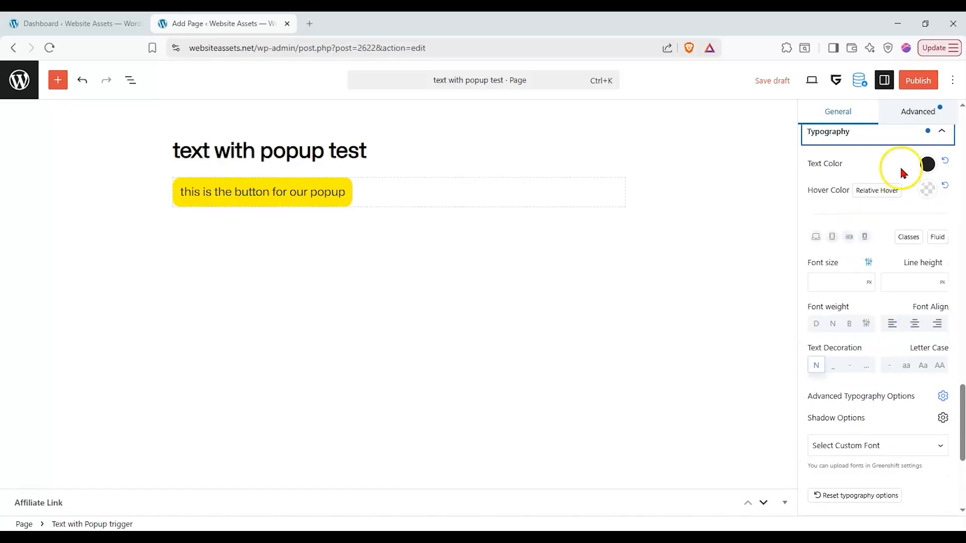
left_click(905, 145)
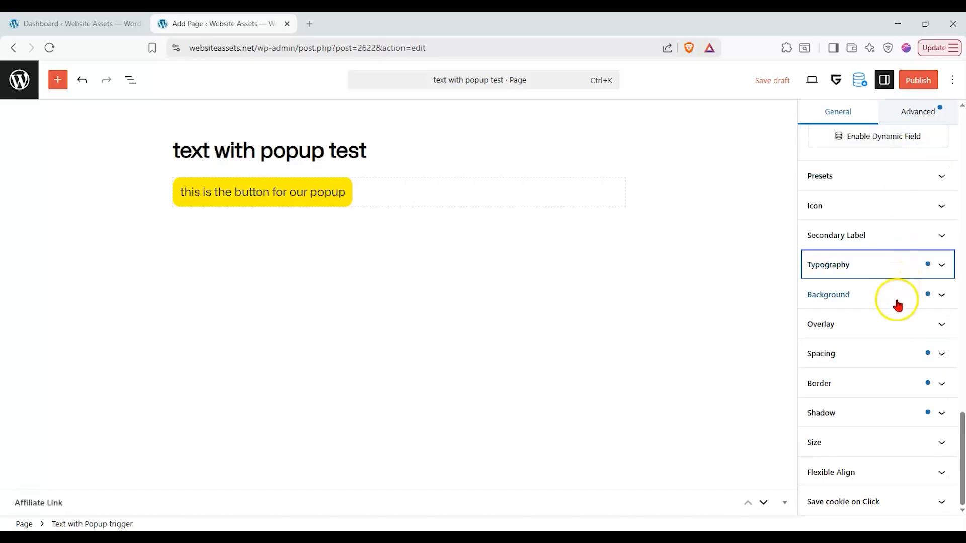
left_click(879, 442)
left_click(887, 385)
- Examine the block's advanced animation and CSS transform and transition settings
scroll(850, 387, "up", 15)
left_click(905, 237)
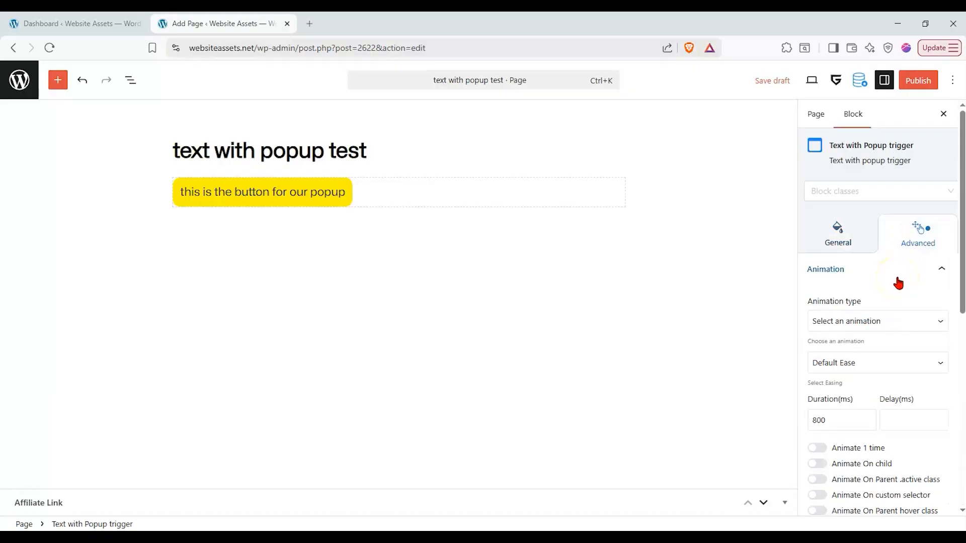
left_click(898, 279)
left_click(885, 299)
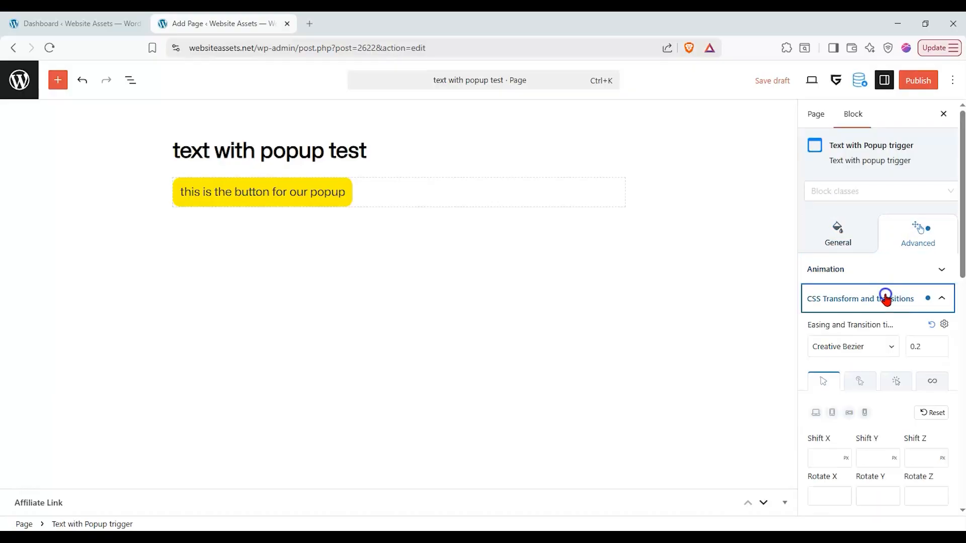
scroll(897, 300, "down", 2)
scroll(898, 300, "up", 2)
left_click(897, 295)
left_click(897, 280)
- Examine the block's interaction layers and position settings
left_click(909, 164)
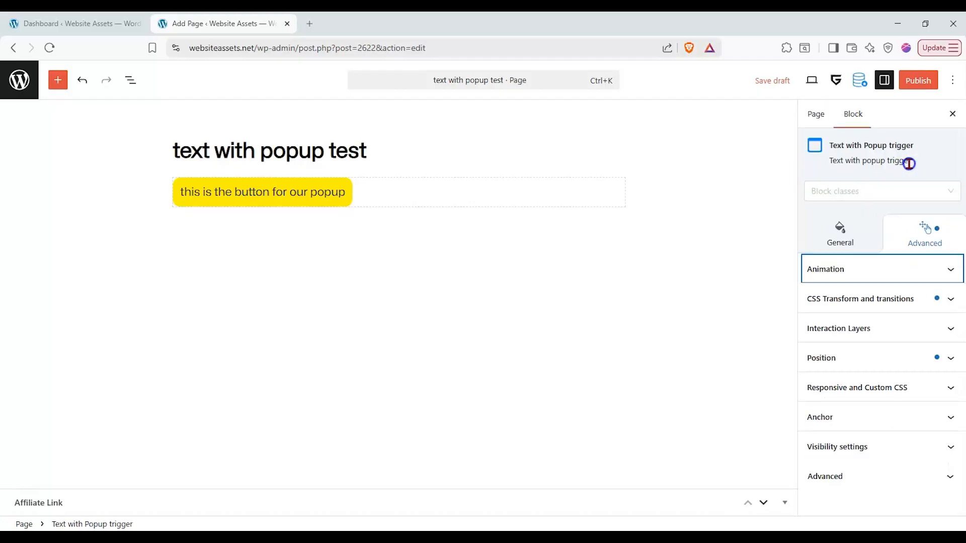
left_click(898, 337)
left_click(899, 336)
left_click(884, 357)
scroll(884, 263, "up", 2)
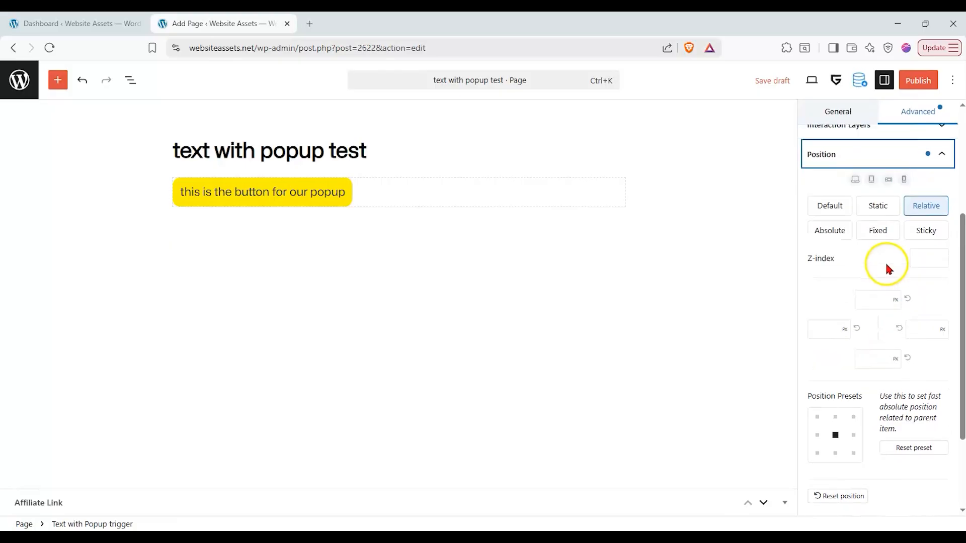
left_click(910, 204)
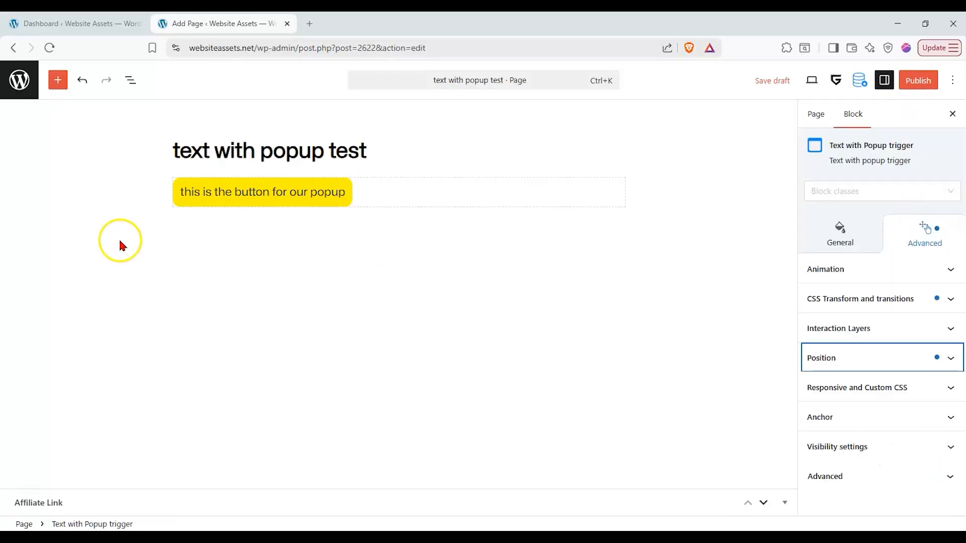
- Delete the Text with Popup trigger block from the page
left_click(824, 235)
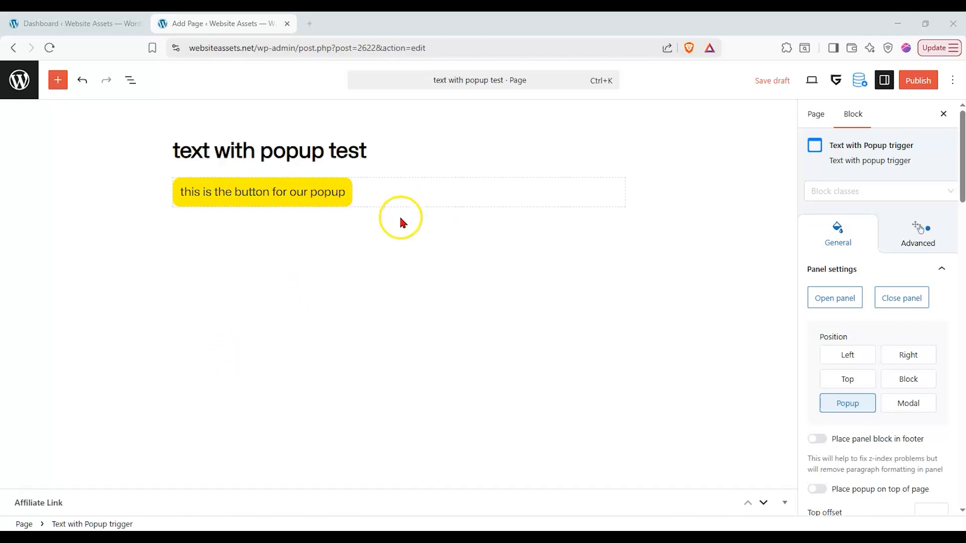
left_click(389, 240)
left_click(337, 184)
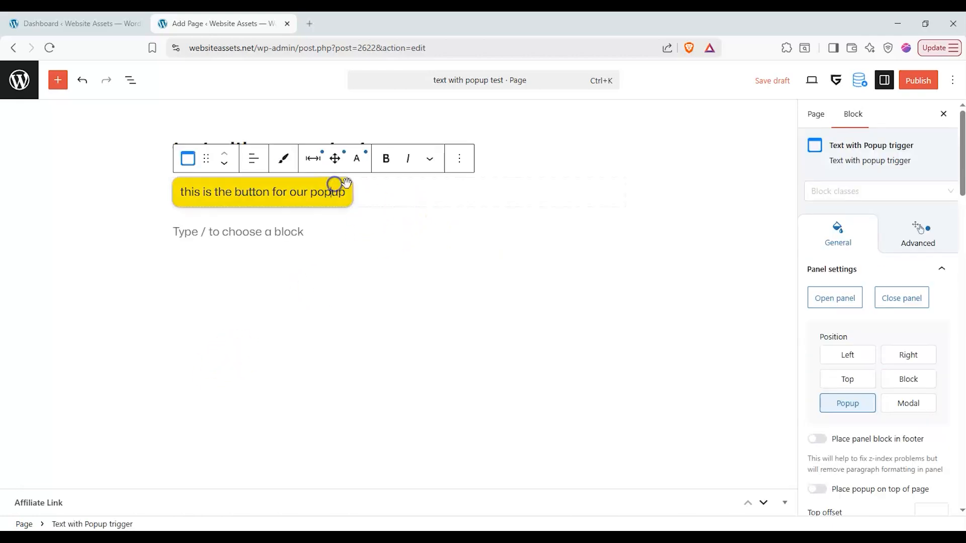
left_click(457, 158)
left_click(492, 510)
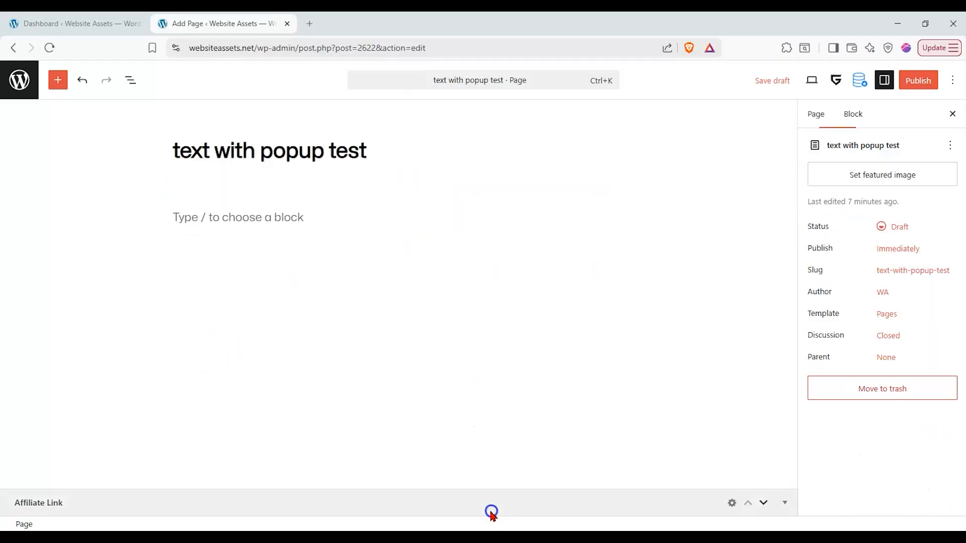
- Insert a Row/Columns Advanced block with two equal columns below the page title
left_click(244, 198)
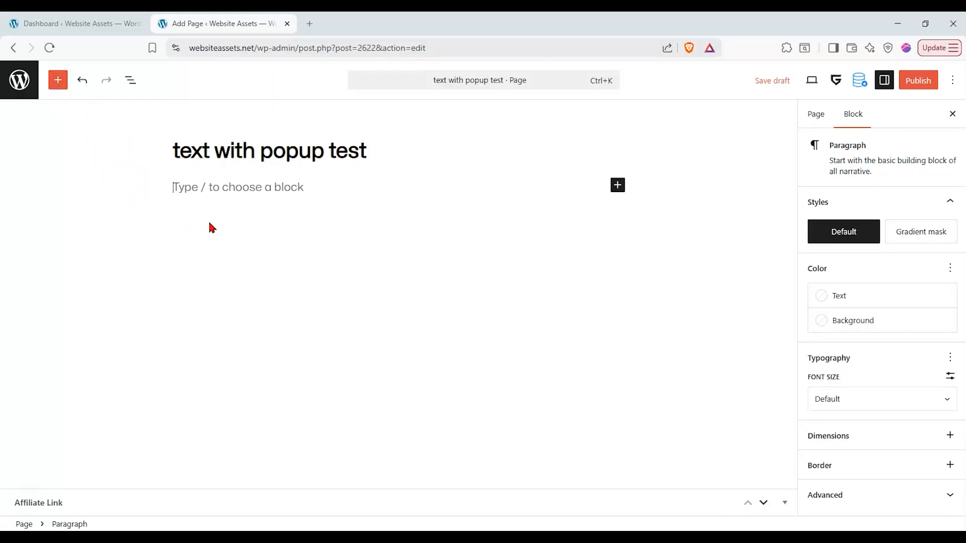
left_click(59, 82)
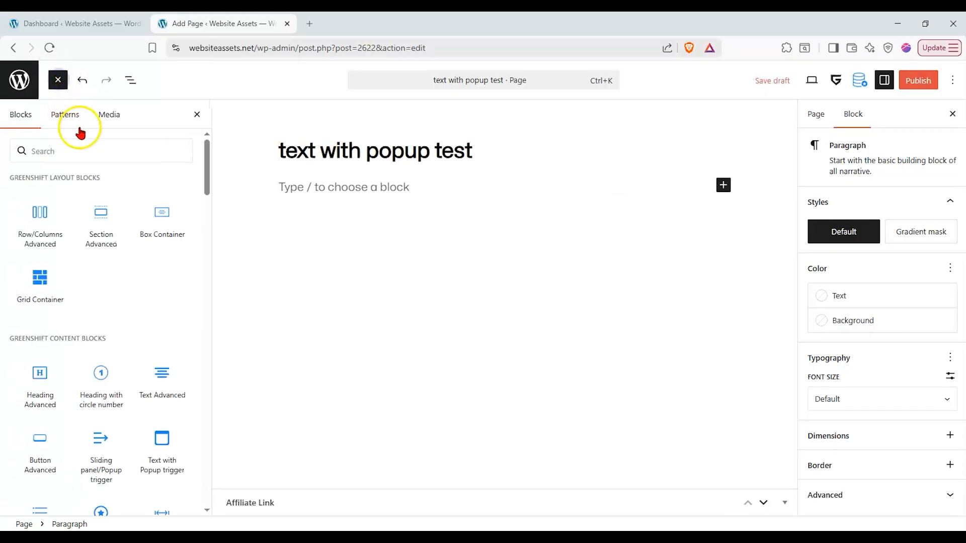
mouse_move(60, 208)
left_click_drag(51, 215, 452, 222)
left_click(501, 281)
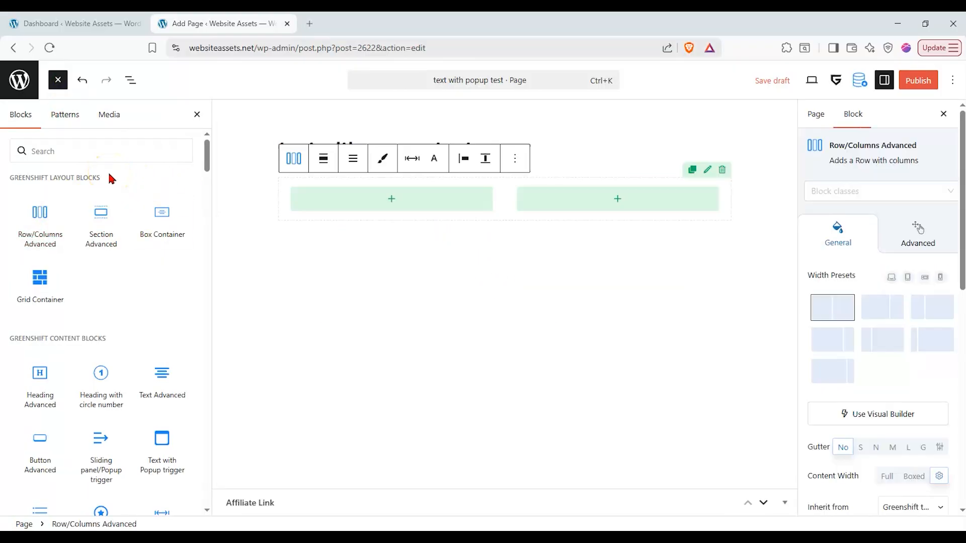
- Add an Image Advanced block to the first column and choose img-01-a-green.jpg from the media library
scroll(136, 285, "down", 2)
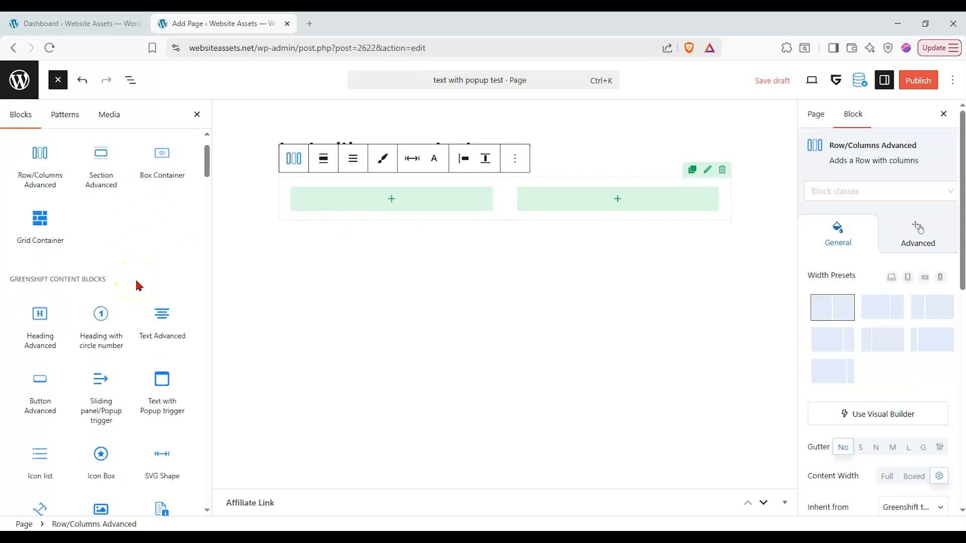
mouse_move(102, 473)
left_click_drag(102, 473, 401, 194)
left_click(371, 268)
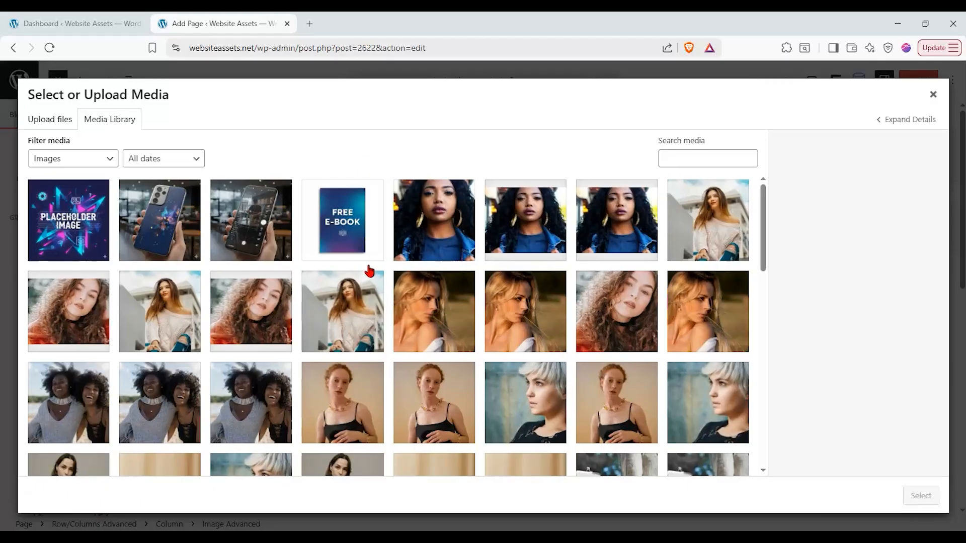
scroll(370, 270, "down", 7)
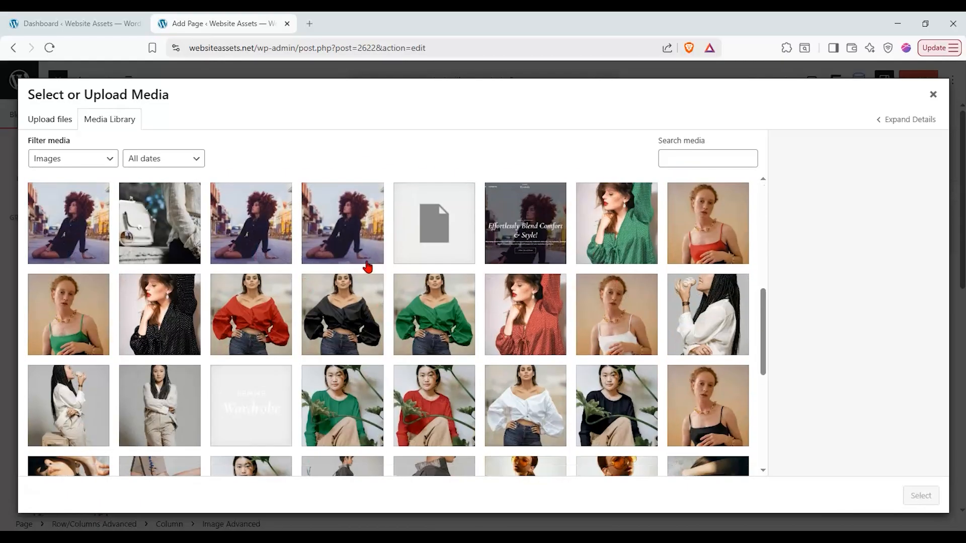
left_click(330, 401)
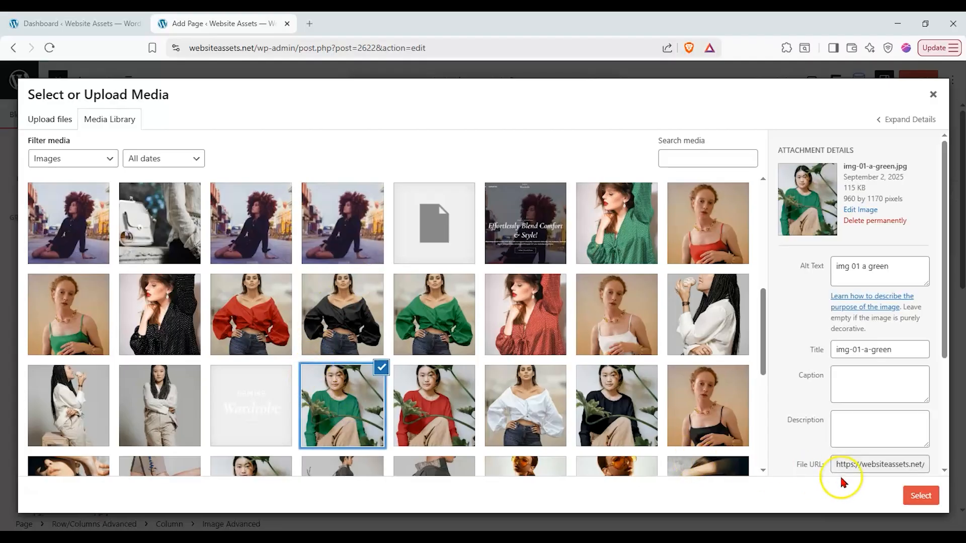
left_click(920, 495)
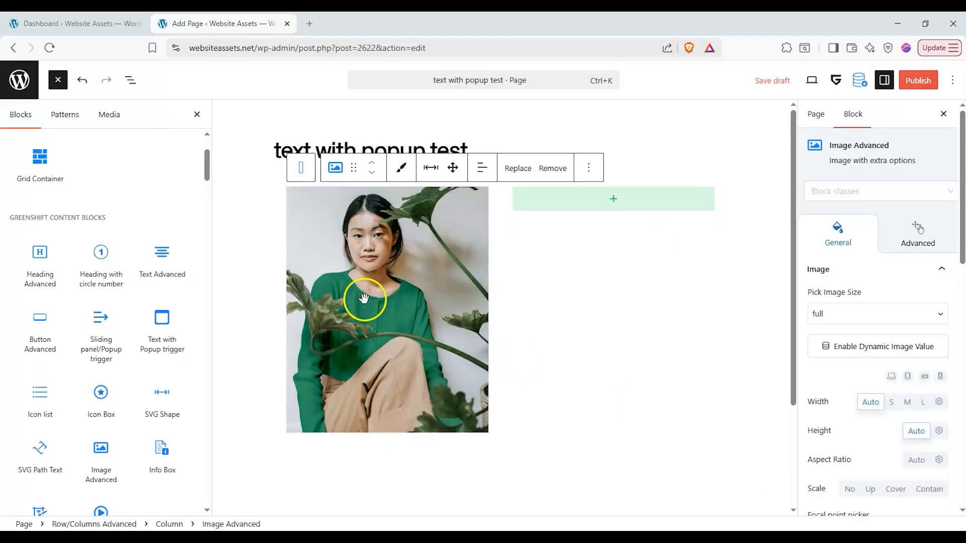
- Add a Heading Advanced block to the second column, set its tag to H1 and its text to "WA Green Blouse"
left_click_drag(40, 255, 569, 191)
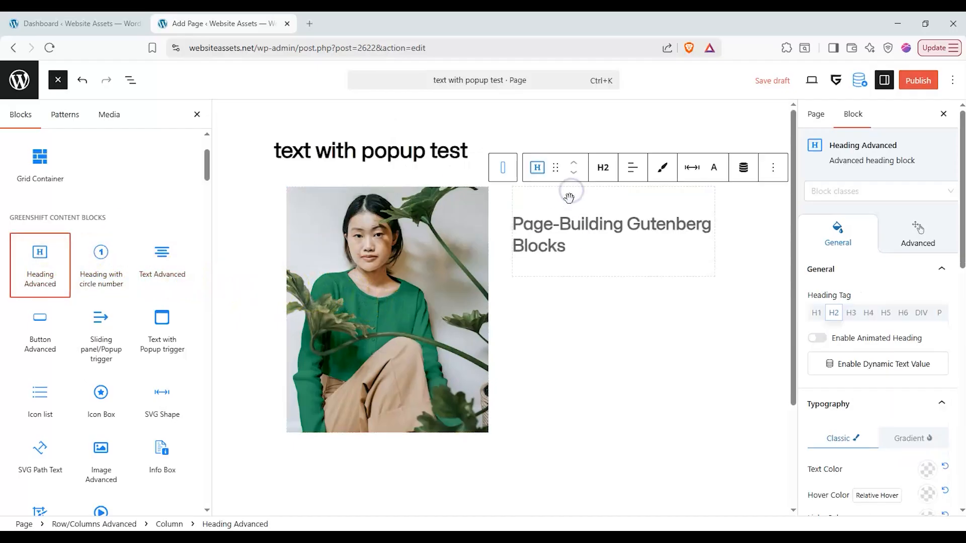
left_click(817, 313)
left_click(579, 261)
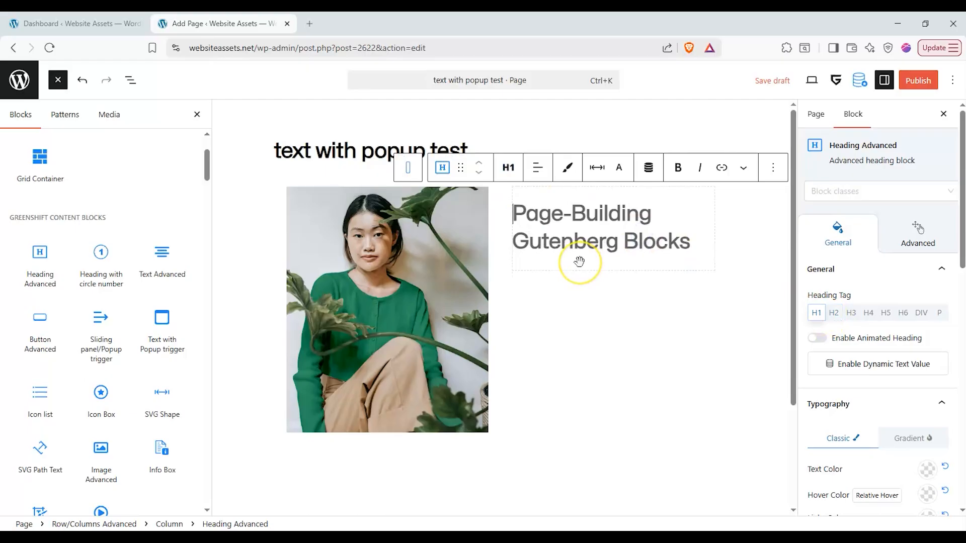
key("ctrl+a")
type("WA Green Blo")
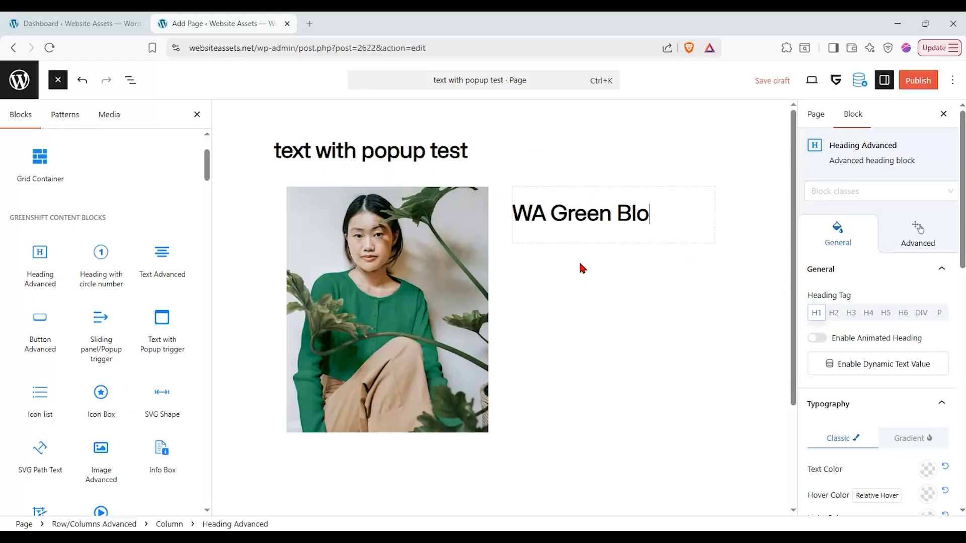
type("use")
- Center-align the WA Green Blouse heading's text
scroll(927, 323, "down", 5)
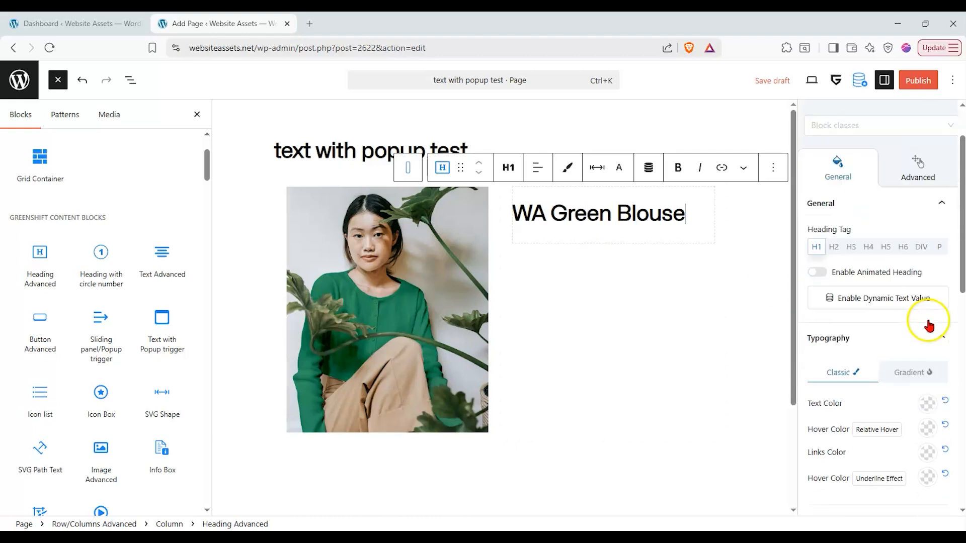
left_click(915, 426)
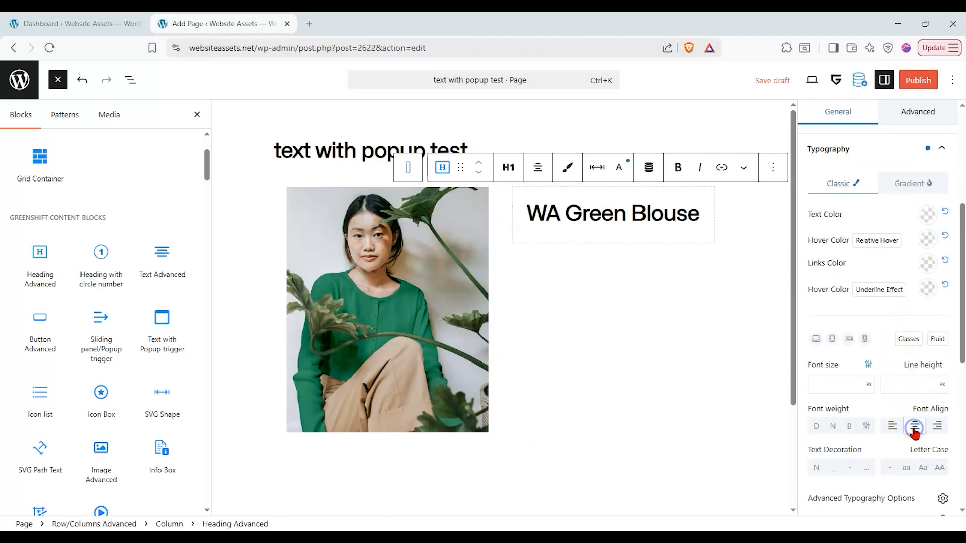
scroll(820, 231, "up", 5)
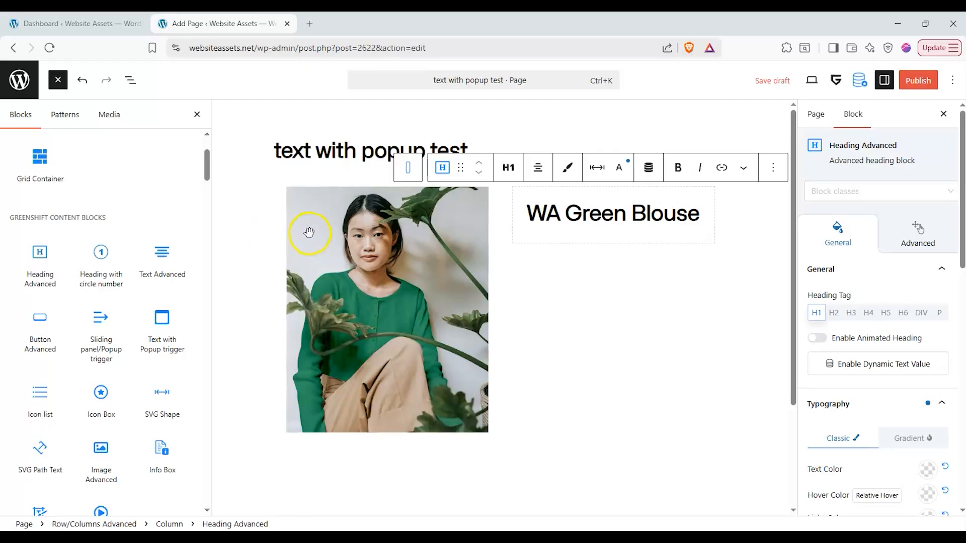
- Enable the dynamic text value for the WA Green Blouse heading and examine its data source options
left_click(533, 218)
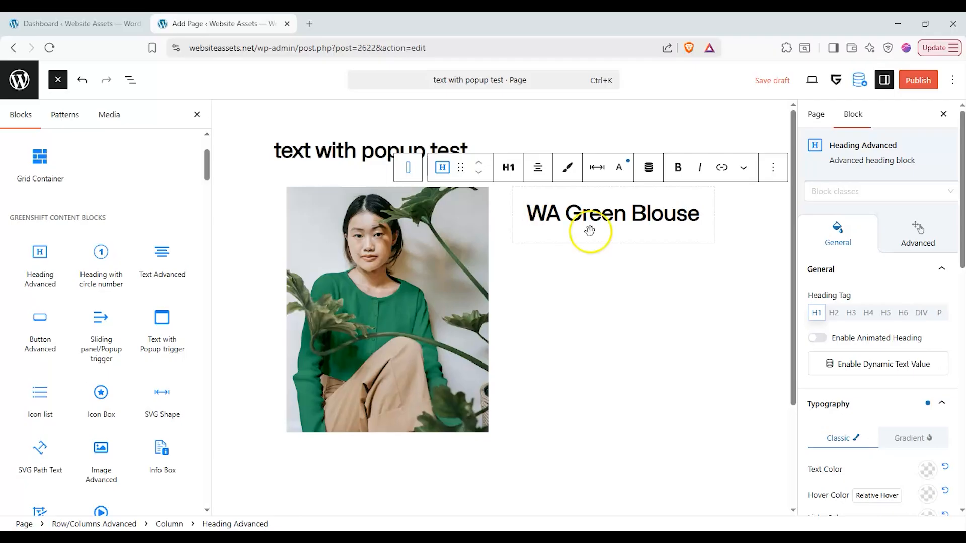
left_click(873, 373)
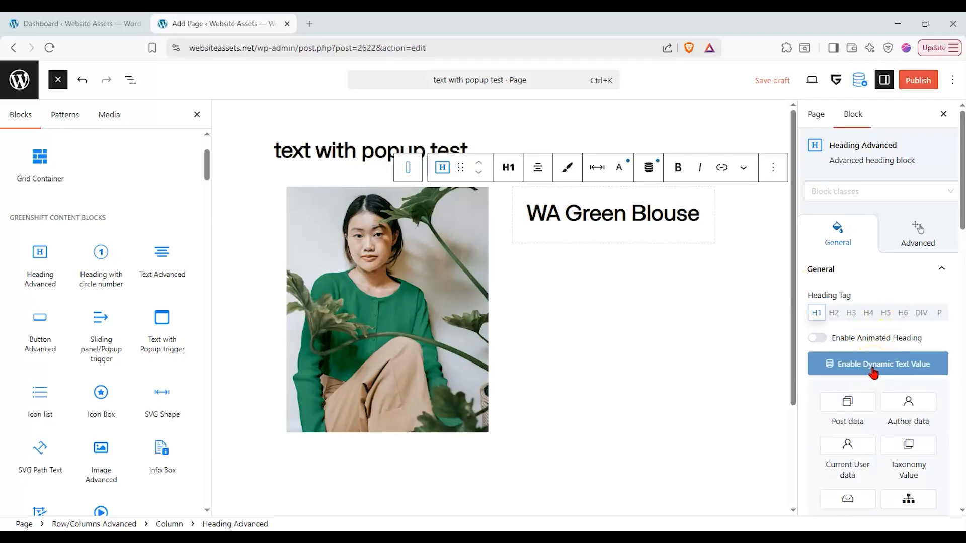
left_click(873, 371)
left_click(873, 371)
scroll(852, 401, "down", 1)
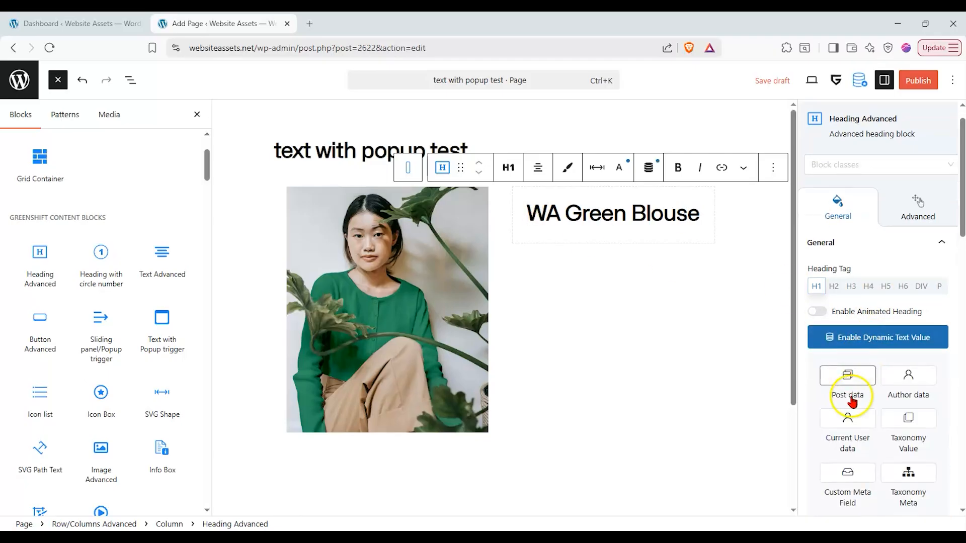
left_click(847, 343)
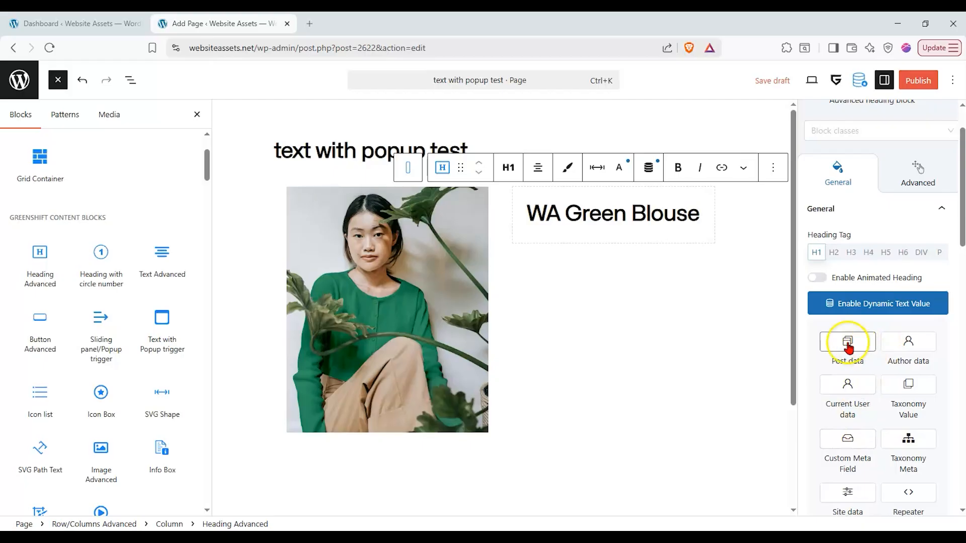
left_click_drag(272, 150, 461, 151)
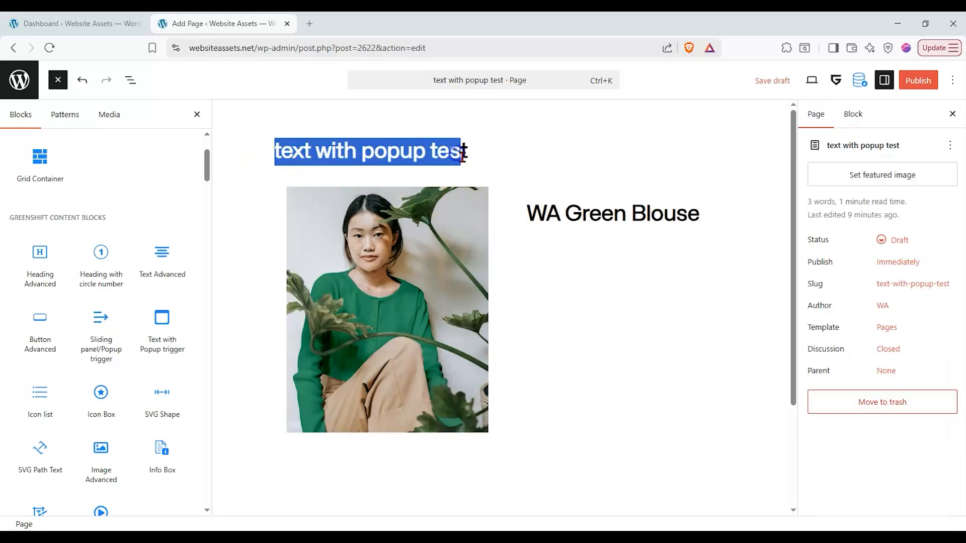
left_click(589, 222)
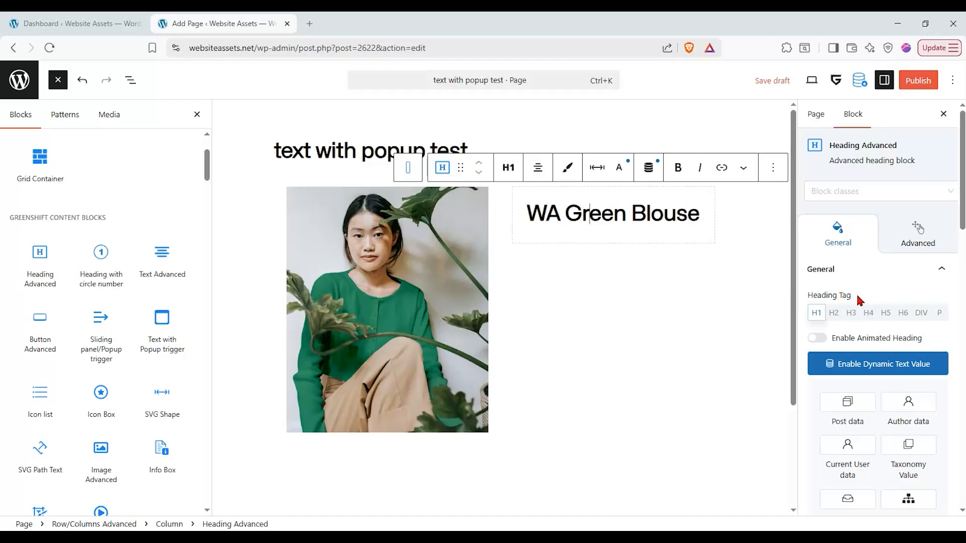
left_click_drag(564, 216, 695, 223)
left_click(582, 212)
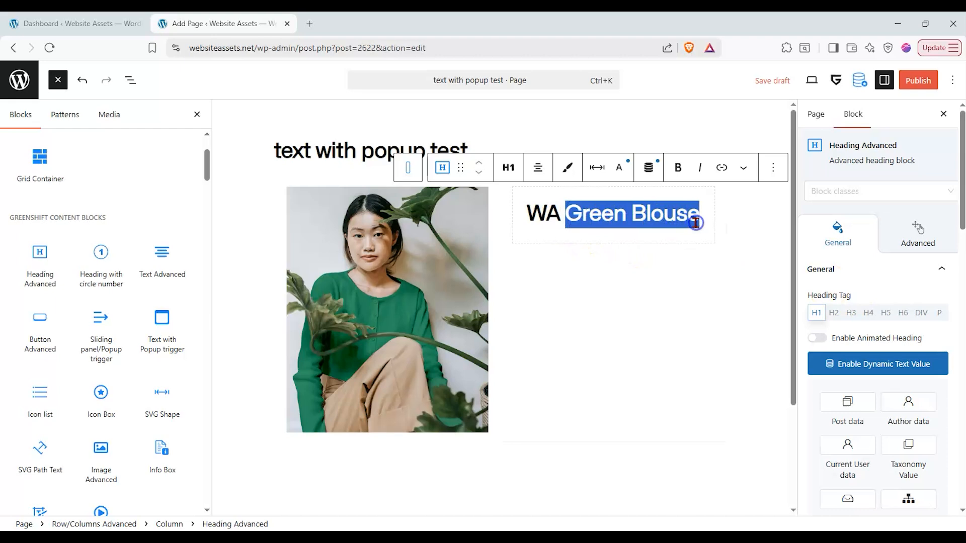
left_click(696, 223)
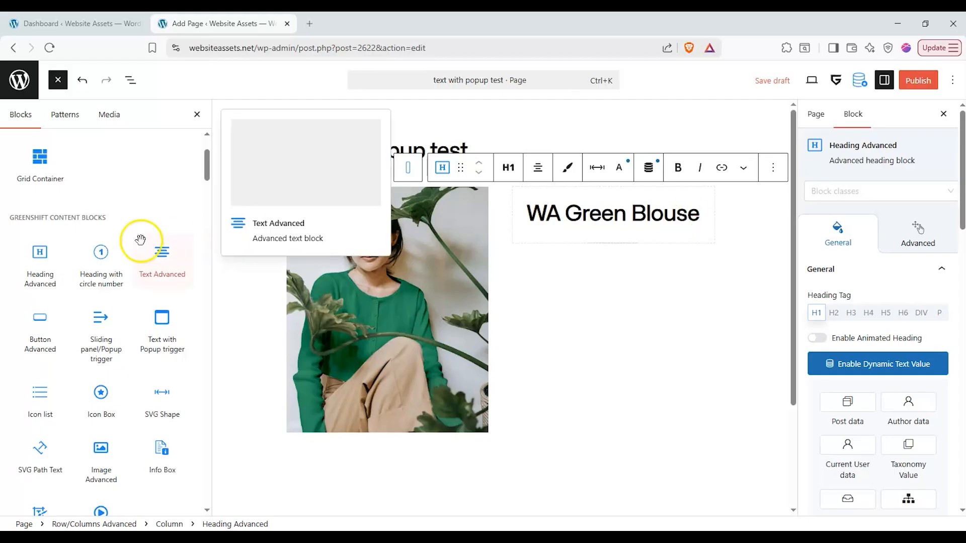
scroll(79, 280, "down", 1)
scroll(81, 296, "down", 1)
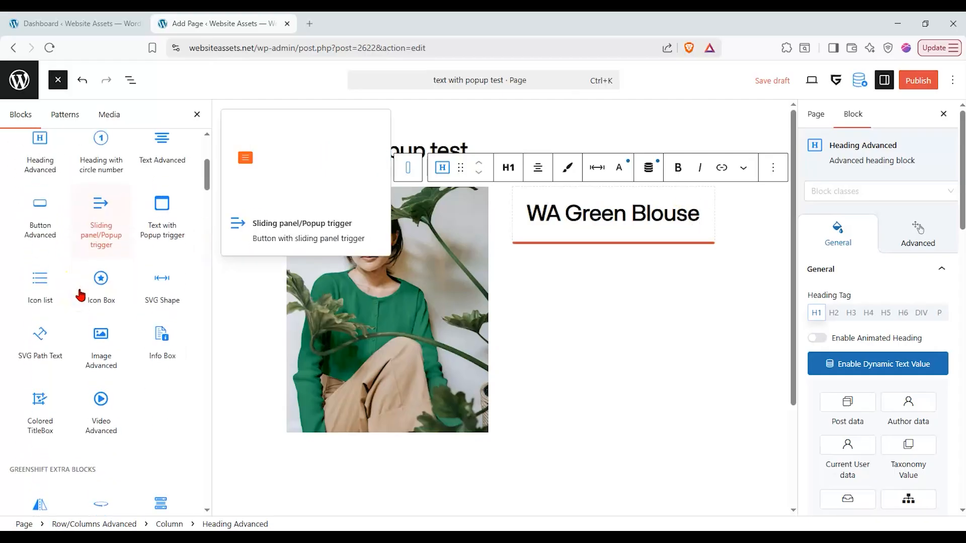
scroll(80, 296, "down", 2)
scroll(99, 171, "up", 6)
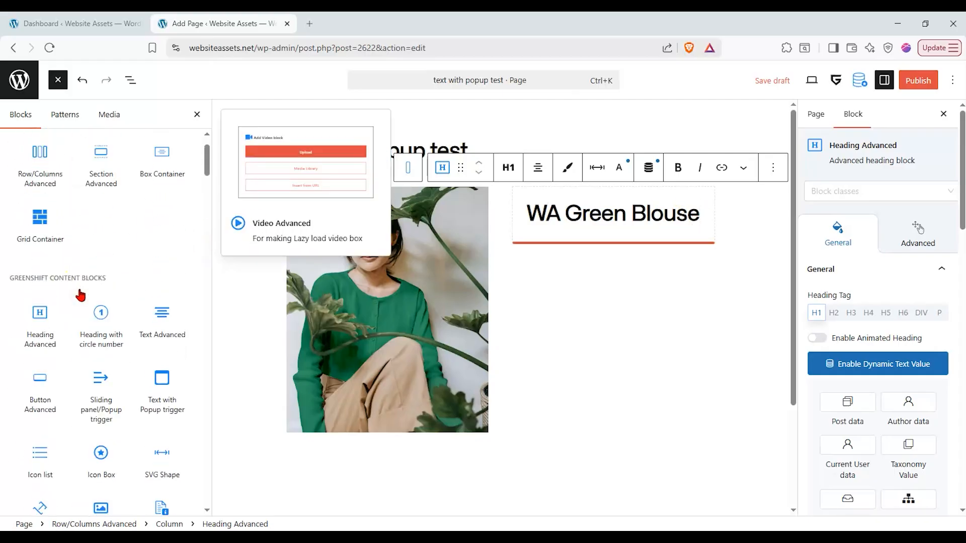
left_click(111, 155)
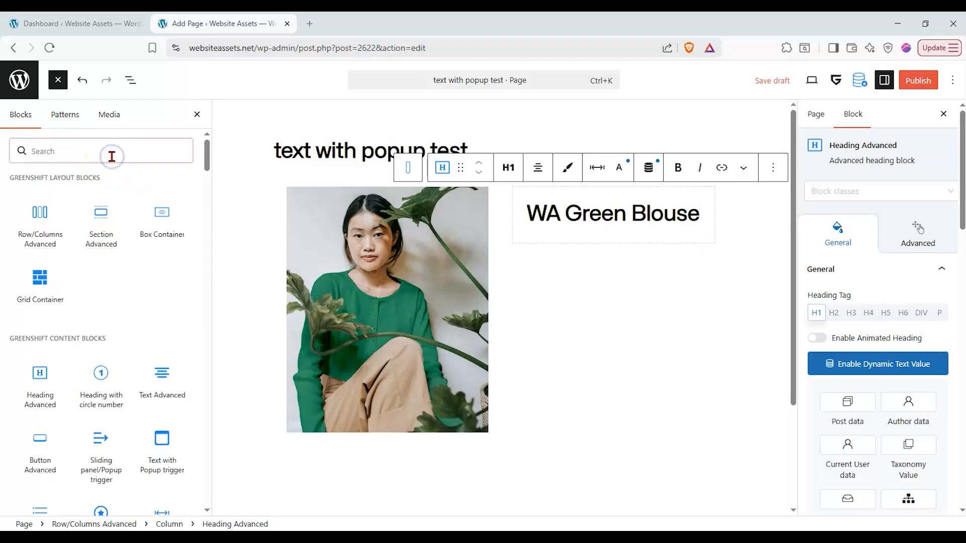
type("spac")
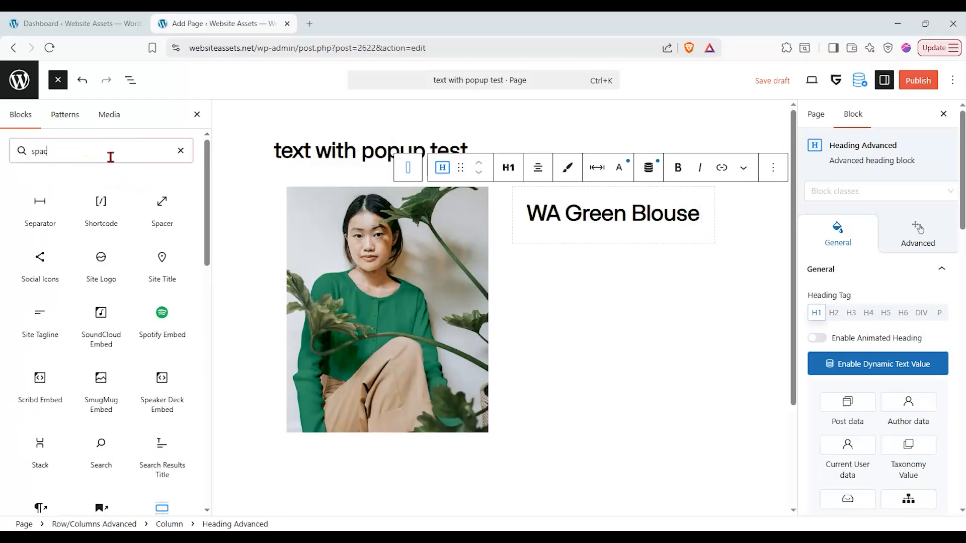
type("e")
- Search the block library for "se" and place a Separator block below the heading in the second column
double_click(88, 155)
type("se")
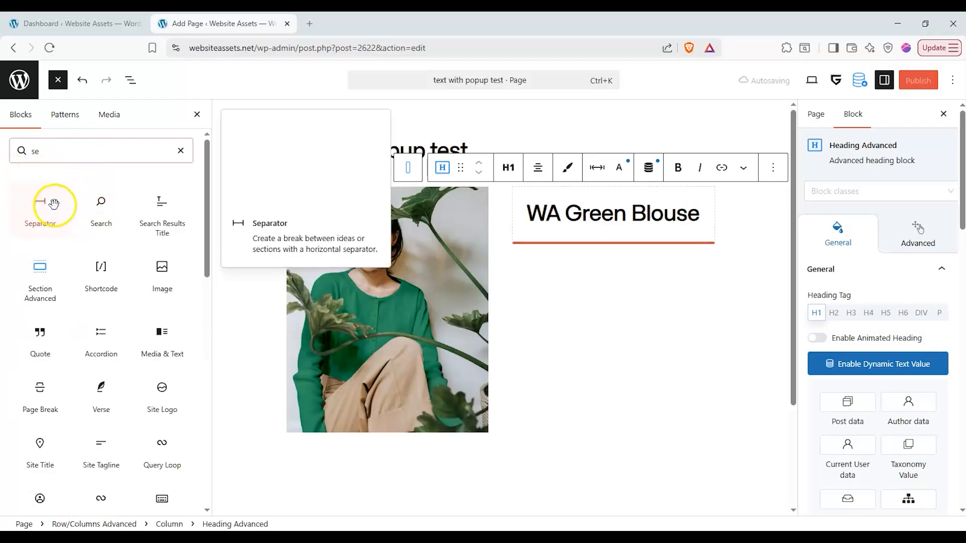
left_click_drag(45, 210, 583, 242)
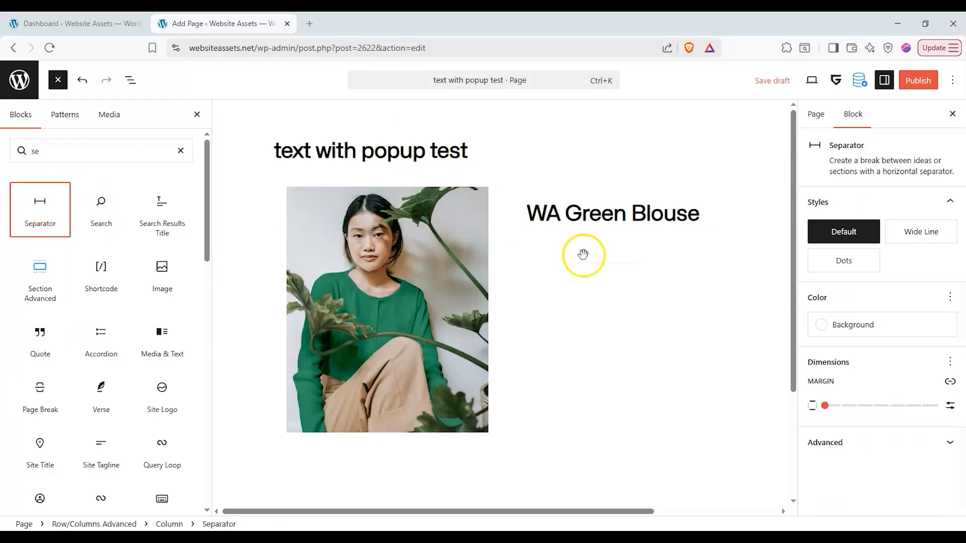
- Set the separator below the heading to the Wide Line style with the red Attention Color (#DE1414) as its background
left_click(601, 267)
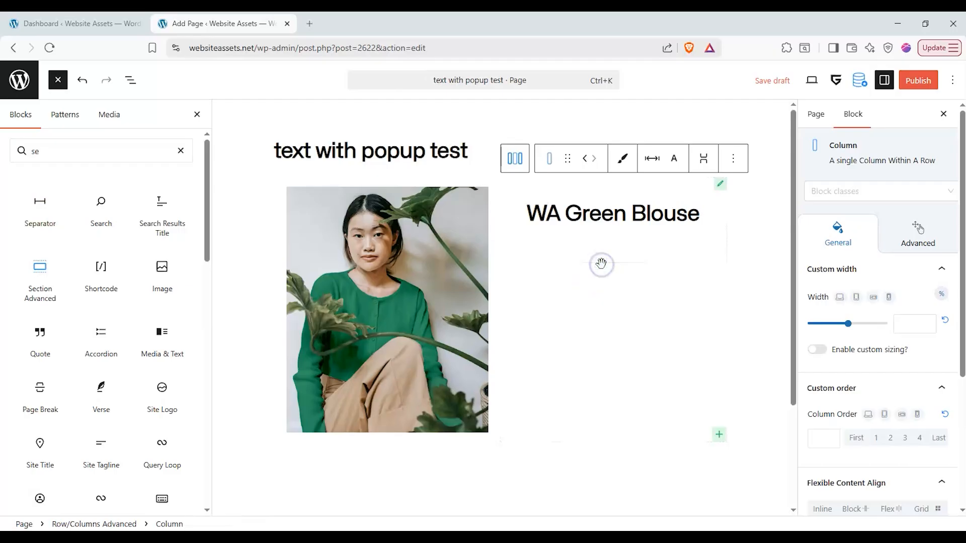
left_click(130, 80)
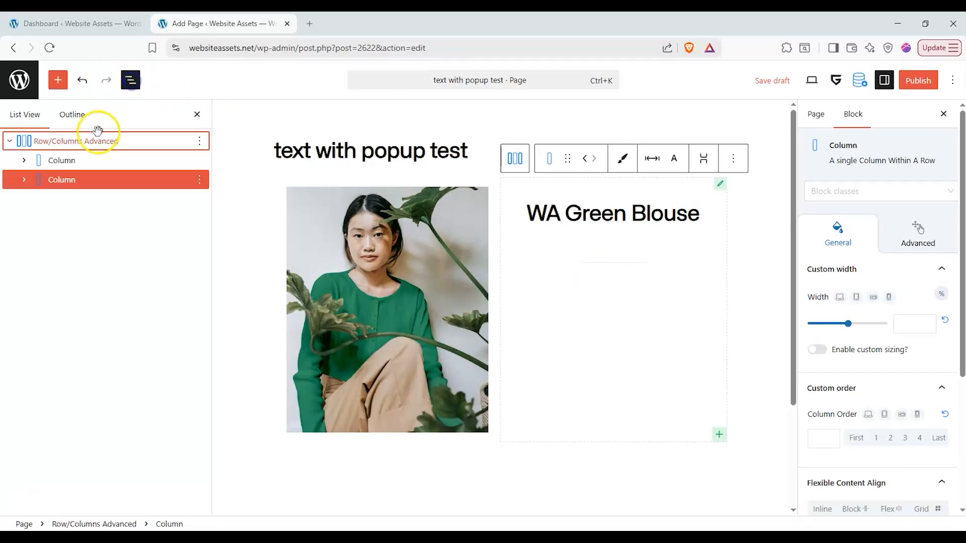
left_click(24, 159)
left_click(20, 200)
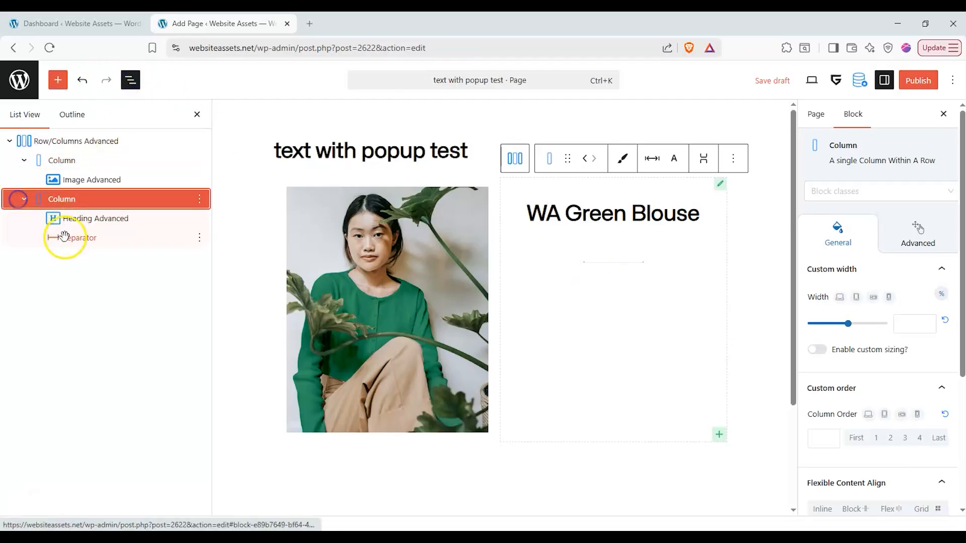
left_click(59, 240)
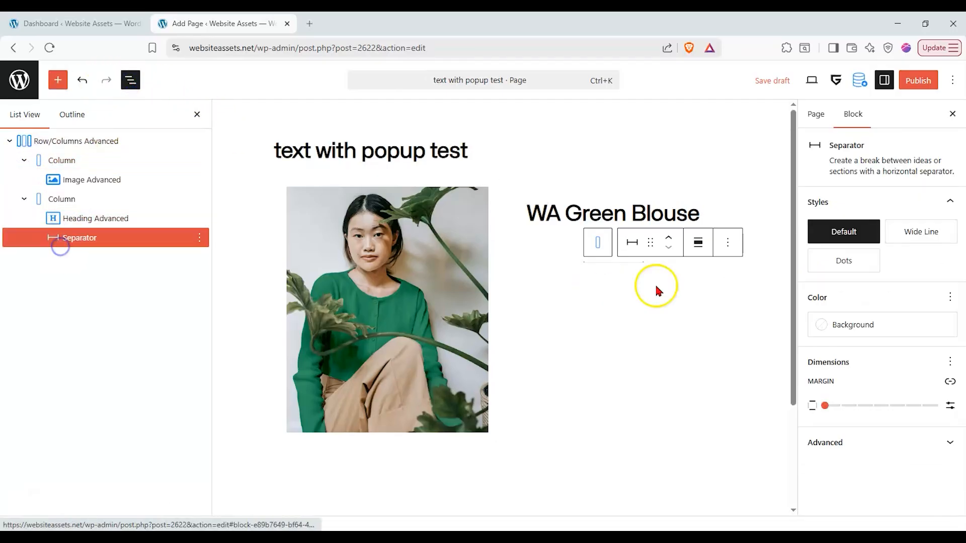
left_click(892, 239)
left_click(846, 326)
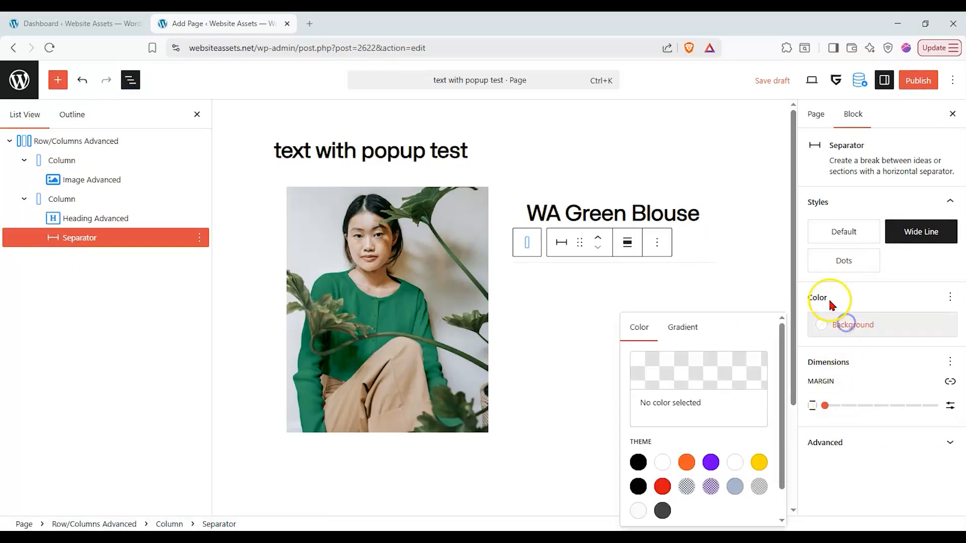
left_click(661, 486)
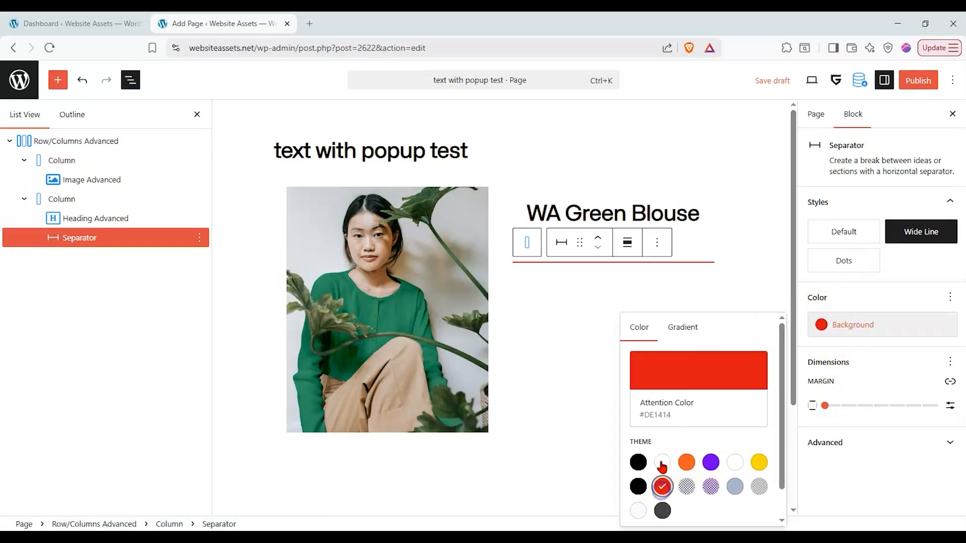
left_click(615, 270)
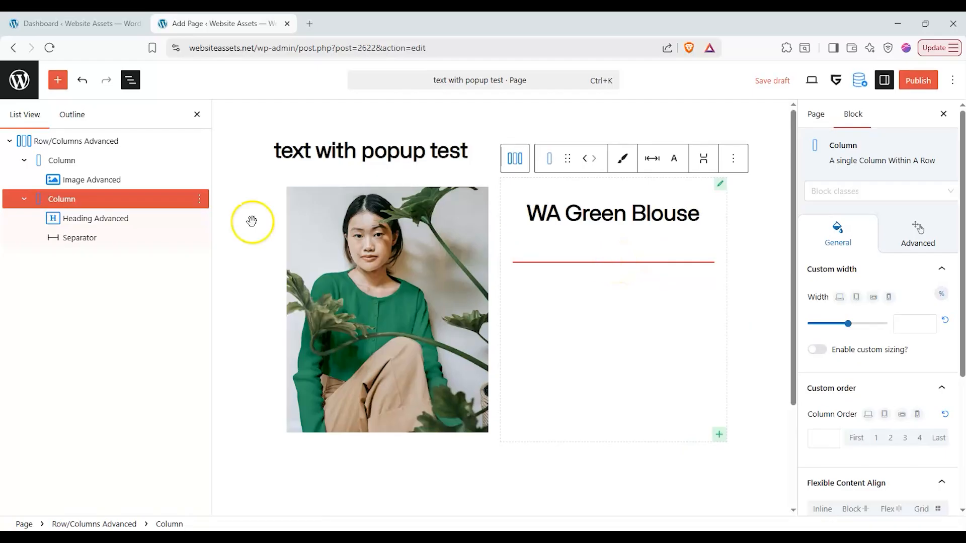
- Place a Text Advanced block below the separator in the second column, with the text "Price: USD 729"
left_click(58, 81)
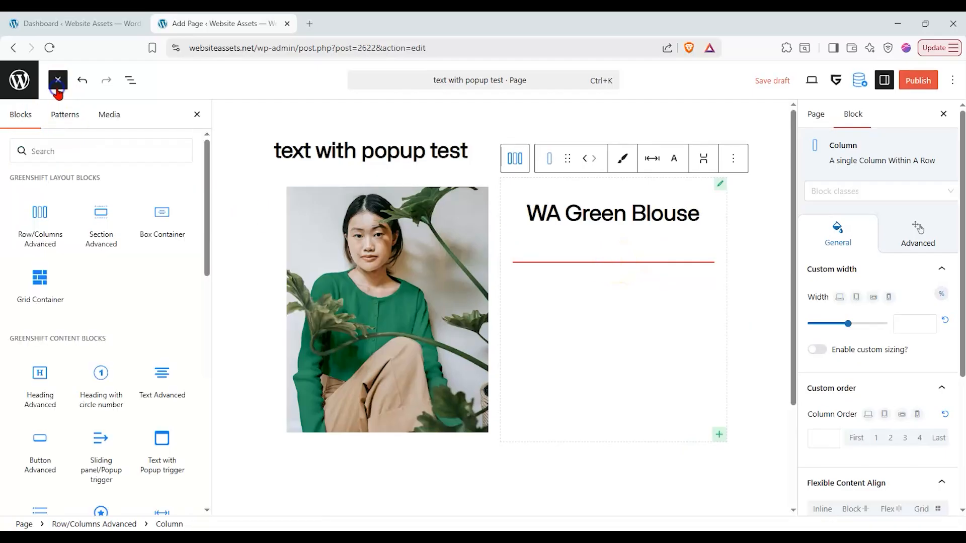
scroll(96, 275, "down", 1)
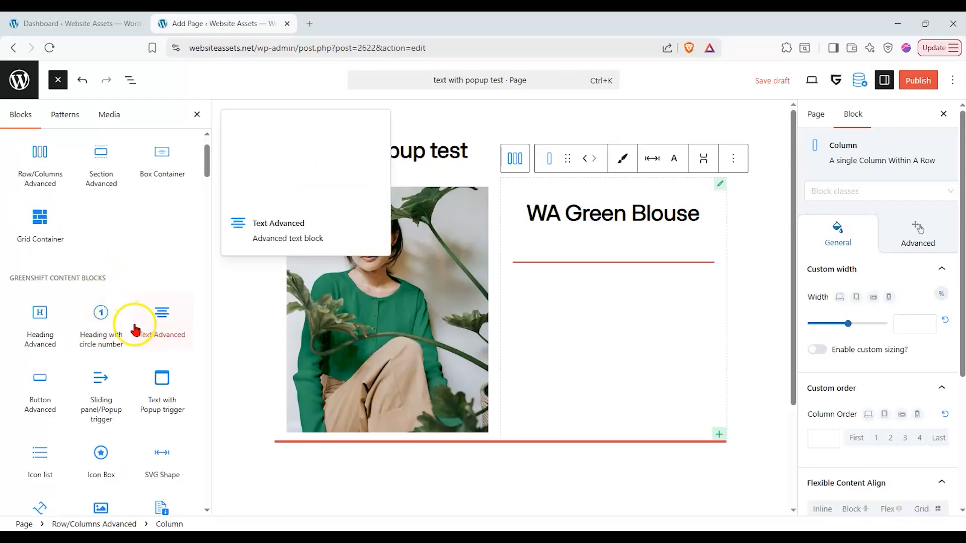
left_click_drag(159, 313, 639, 267)
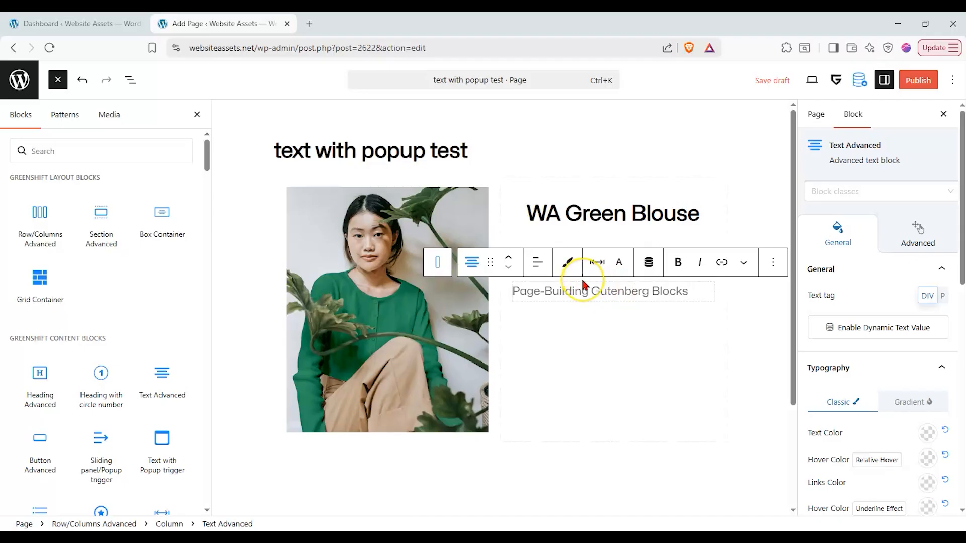
type("Pr")
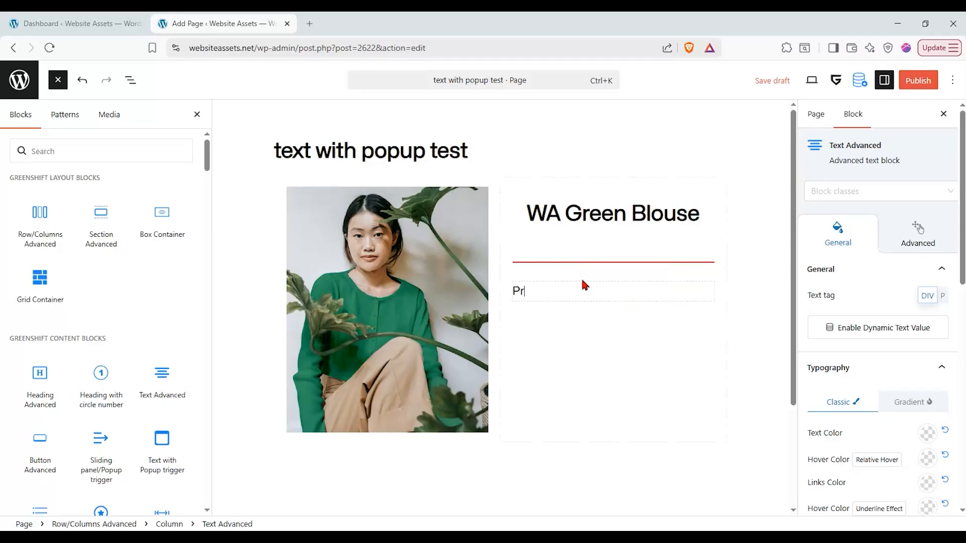
type("ice: USD 729")
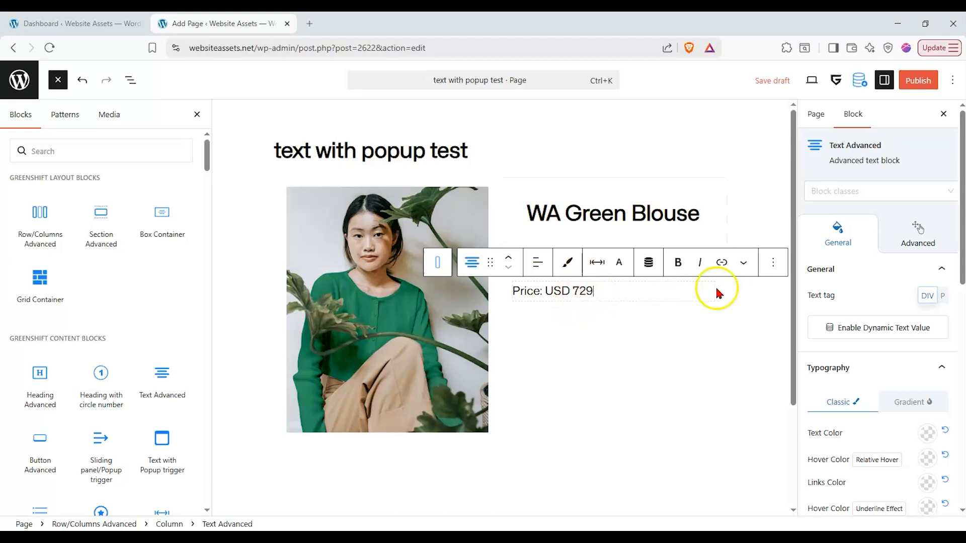
- Duplicate the price text block and change the copy's text to "Availability: In Stock!"
left_click(774, 264)
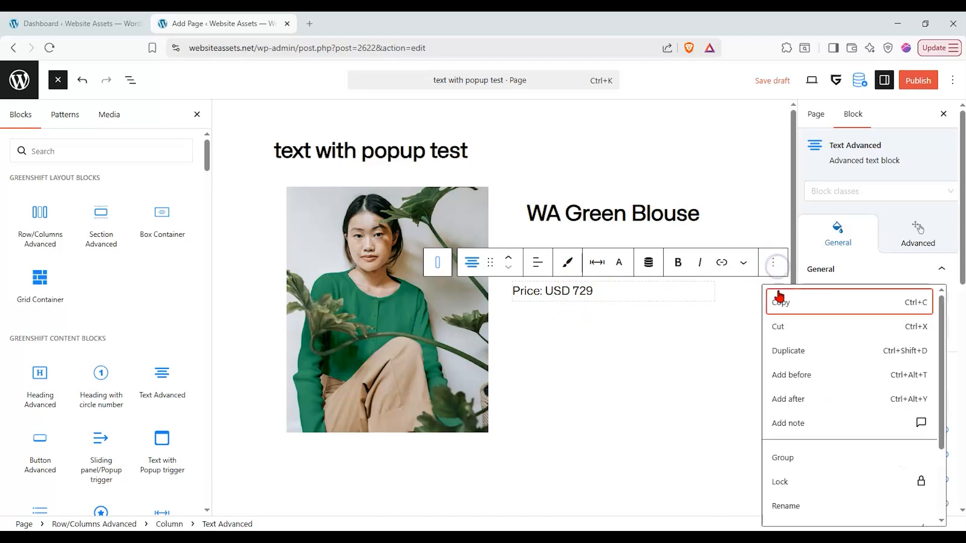
left_click(788, 351)
left_click_drag(595, 315, 521, 315)
left_click(539, 316)
triple_click(538, 315)
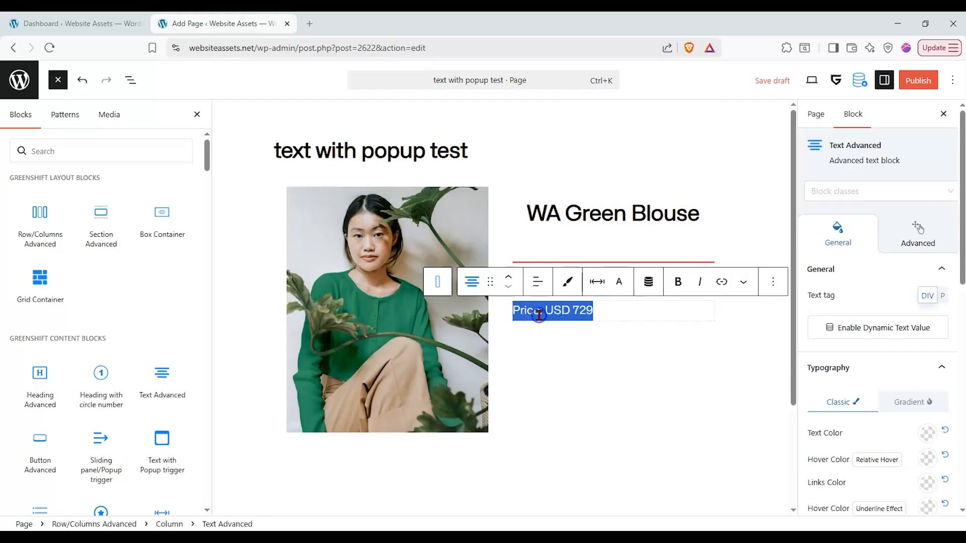
type("Availability: In Stock!")
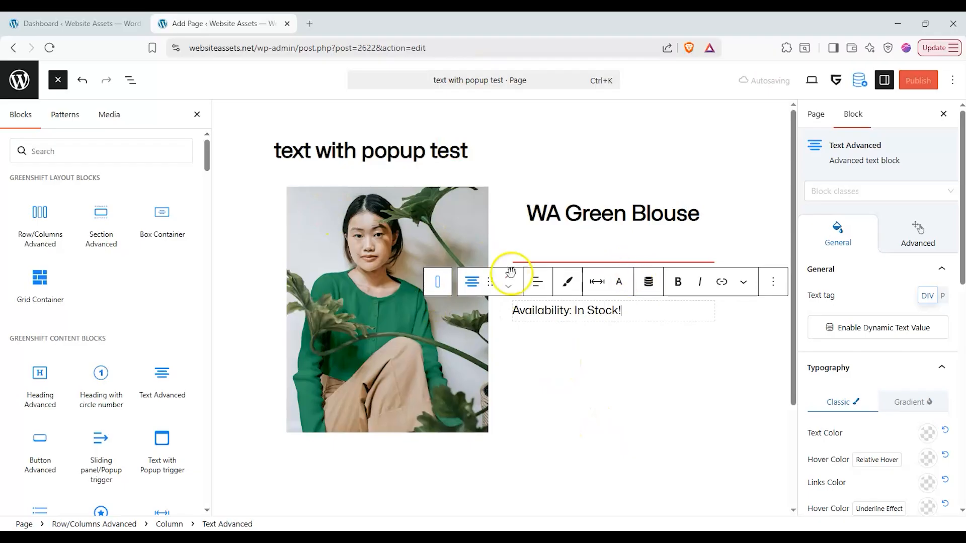
left_click(567, 262)
left_click(616, 228)
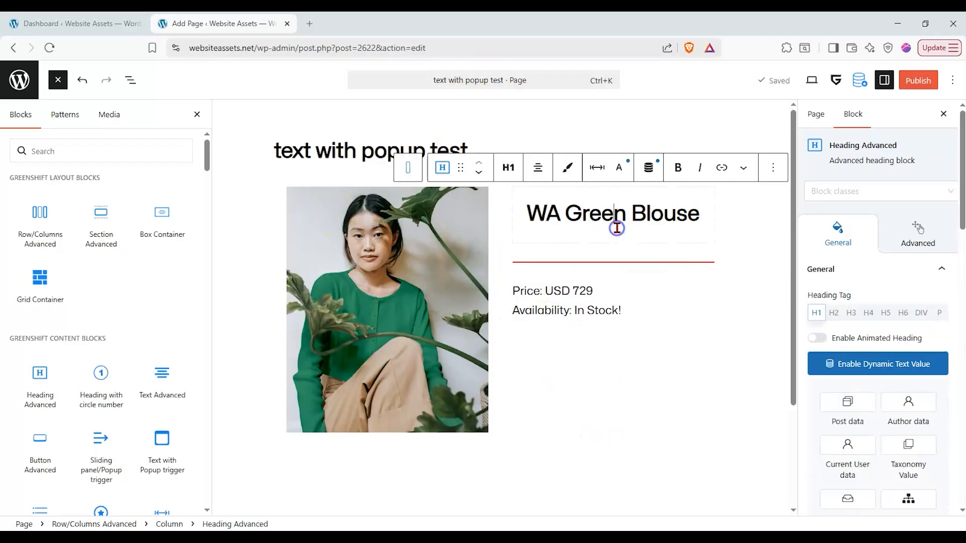
left_click(652, 262)
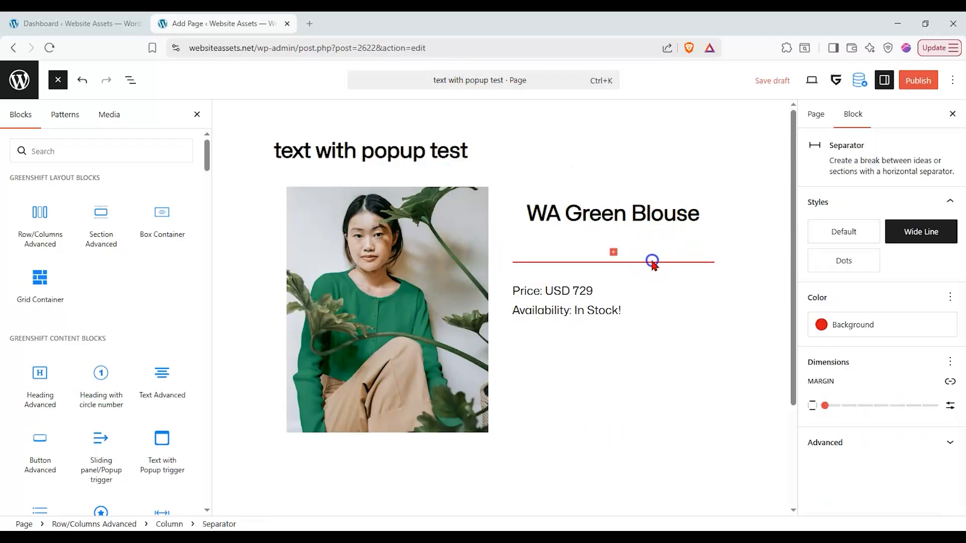
left_click(649, 263)
left_click(648, 262)
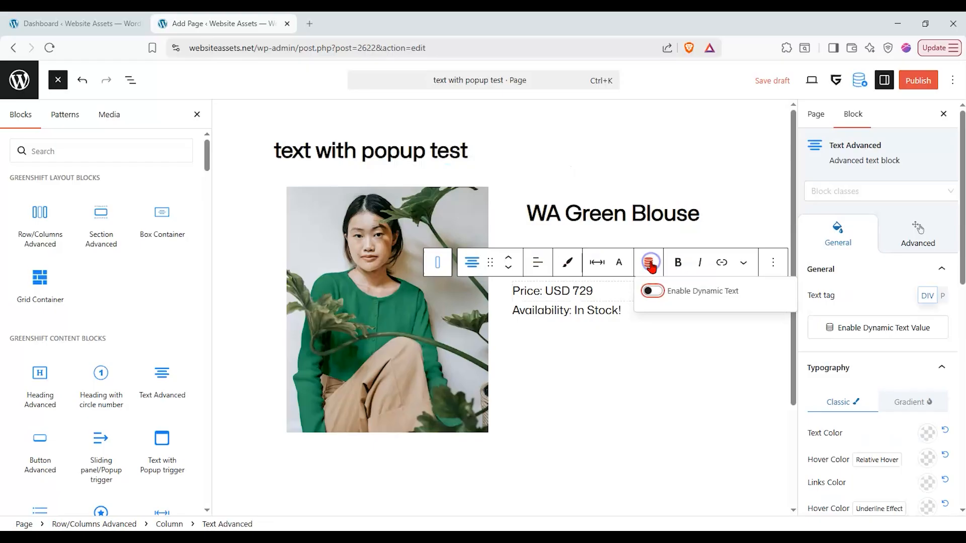
left_click(681, 207)
left_click(661, 257)
right_click(659, 259)
left_click(648, 216)
left_click(619, 266)
left_click(619, 266)
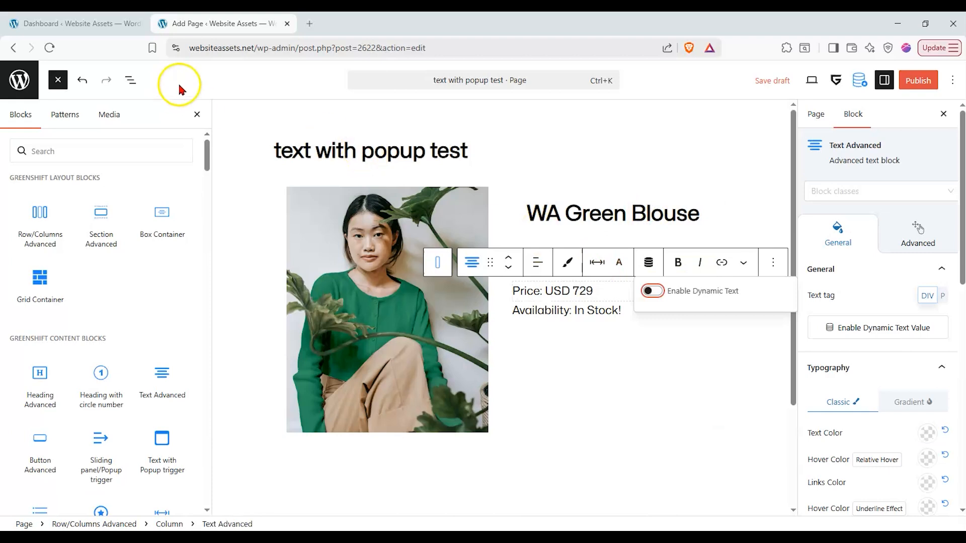
- Add two more red separators below the availability text by duplicating the one under the heading
left_click(130, 80)
left_click(92, 219)
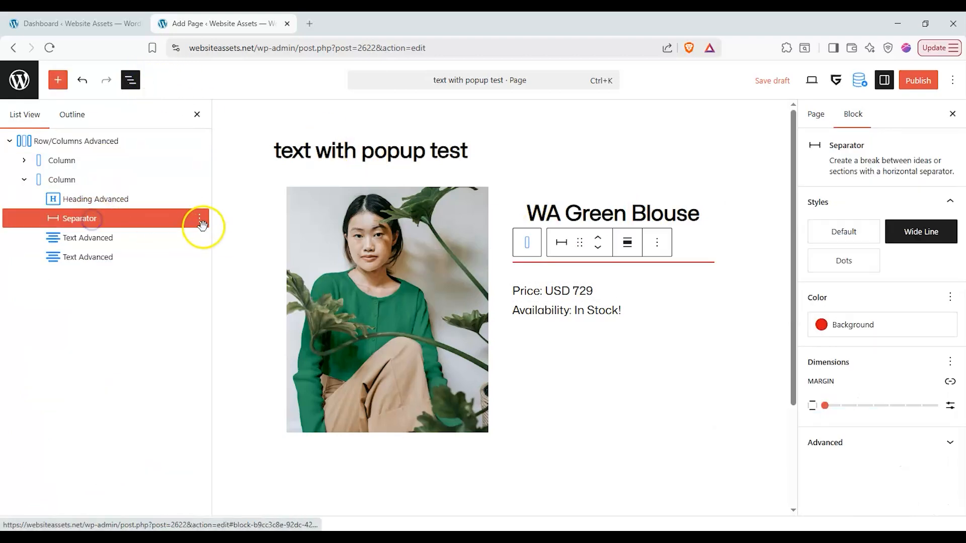
left_click(199, 218)
left_click(227, 293)
left_click_drag(83, 220, 75, 284)
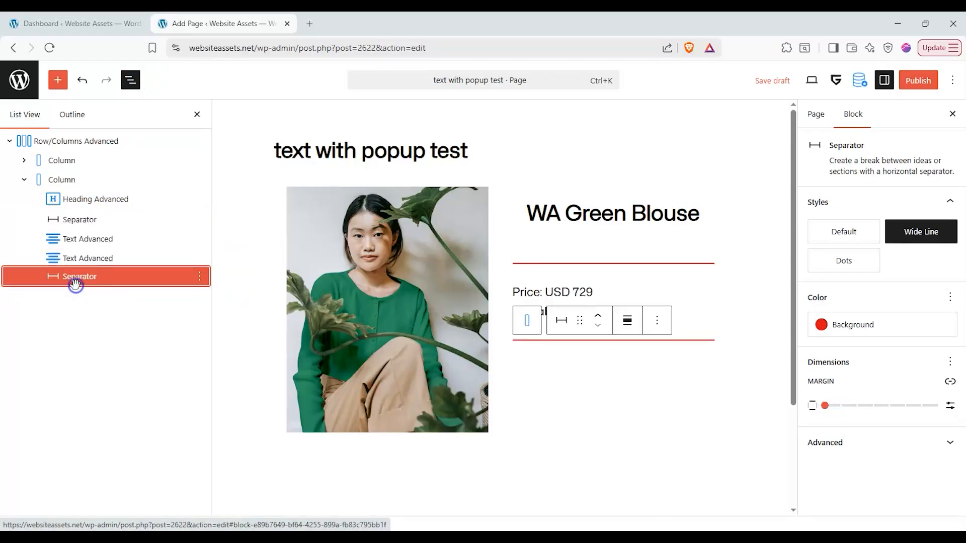
right_click(82, 286)
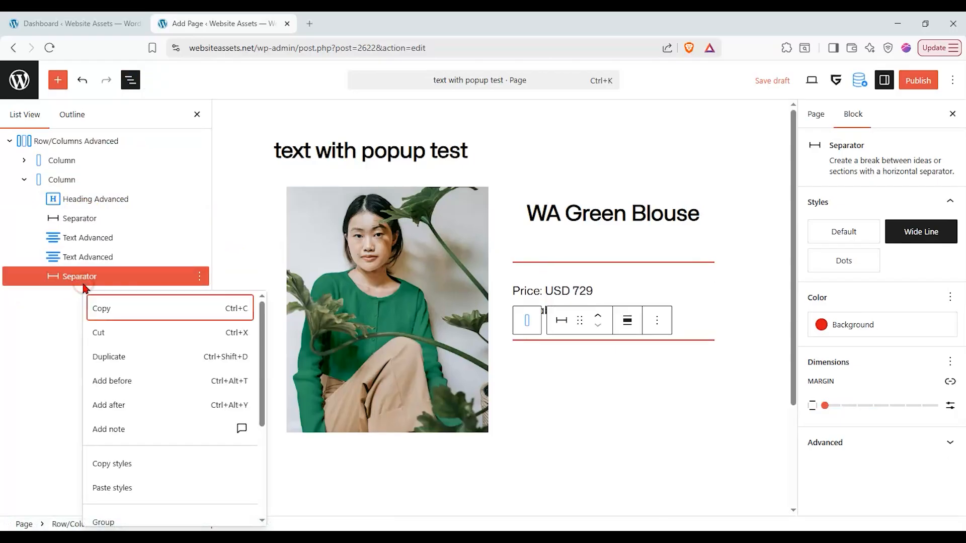
left_click(108, 357)
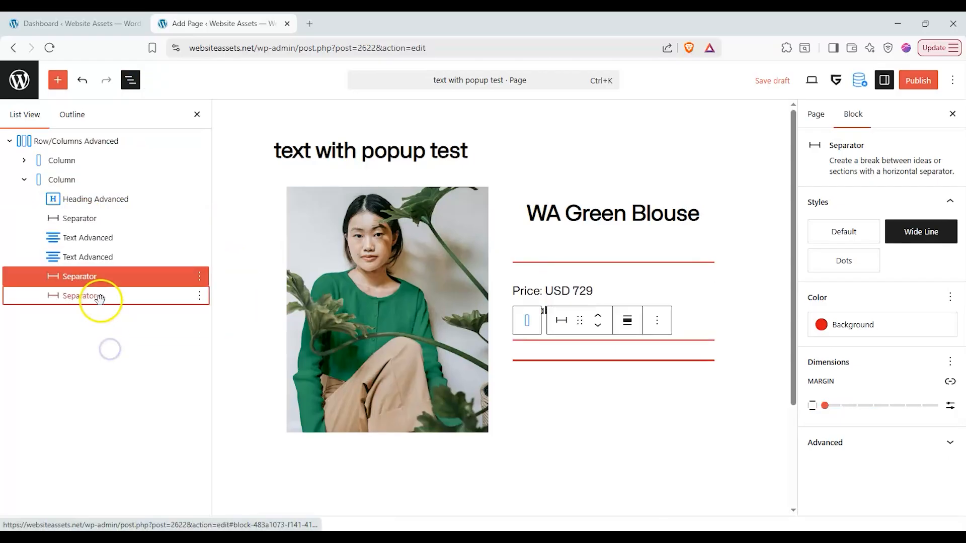
- Place a Button Advanced block between the two lower separators and give it the red Click Me30 preset style
left_click(58, 80)
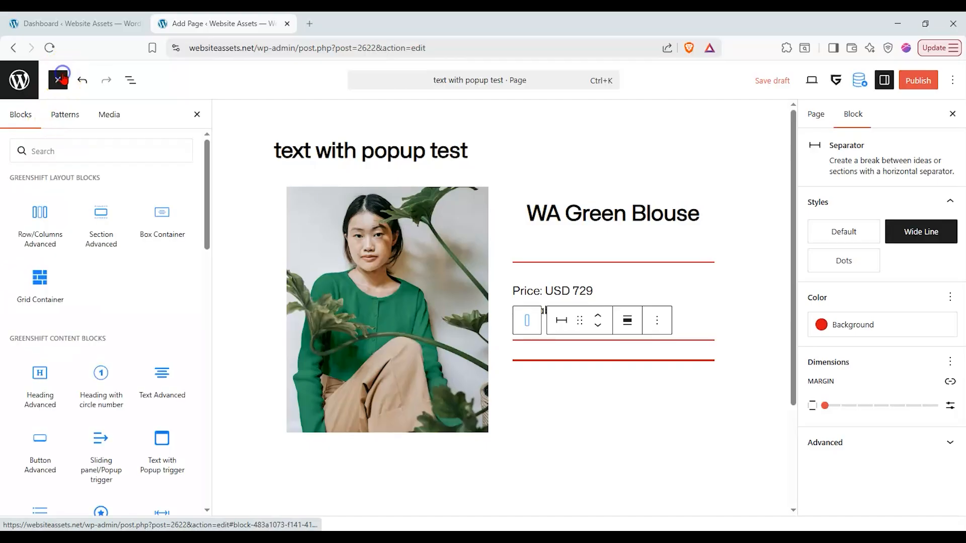
left_click_drag(43, 445, 606, 359)
scroll(865, 401, "down", 4)
left_click(901, 347)
scroll(898, 358, "down", 2)
left_click(901, 359)
scroll(897, 352, "down", 10)
scroll(897, 365, "up", 5)
scroll(894, 384, "down", 1)
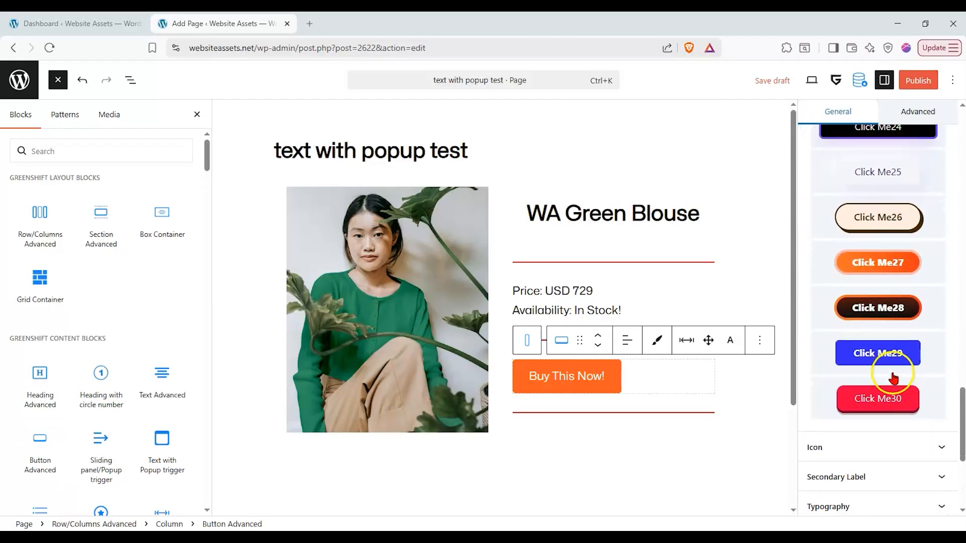
left_click(877, 399)
- Change the red button's label to "Add to Cart" and center-align the button
triple_click(579, 383)
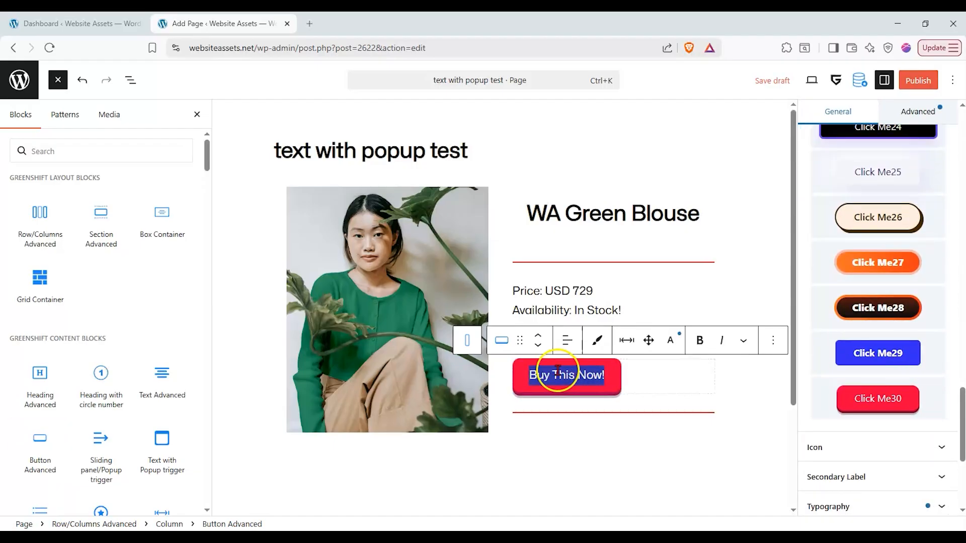
type("Add to")
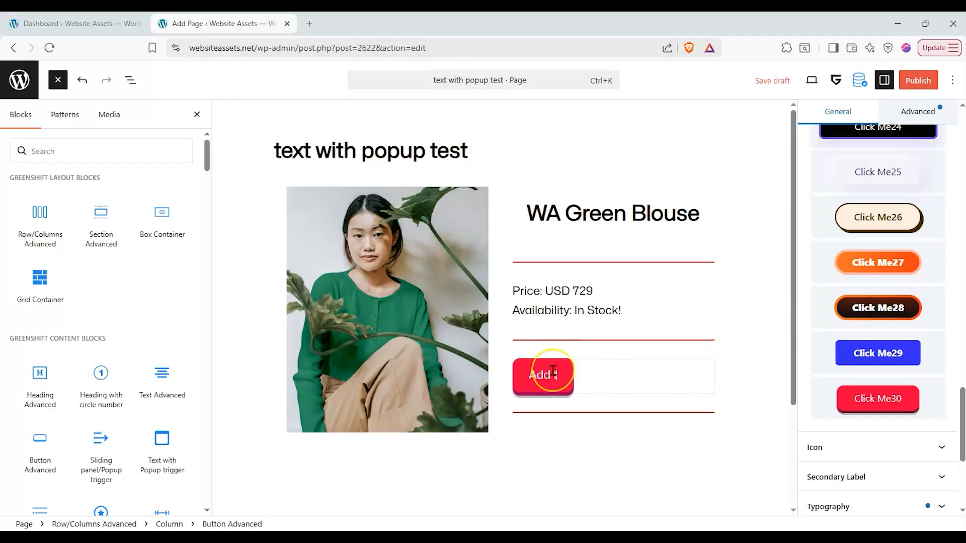
type(" Cart")
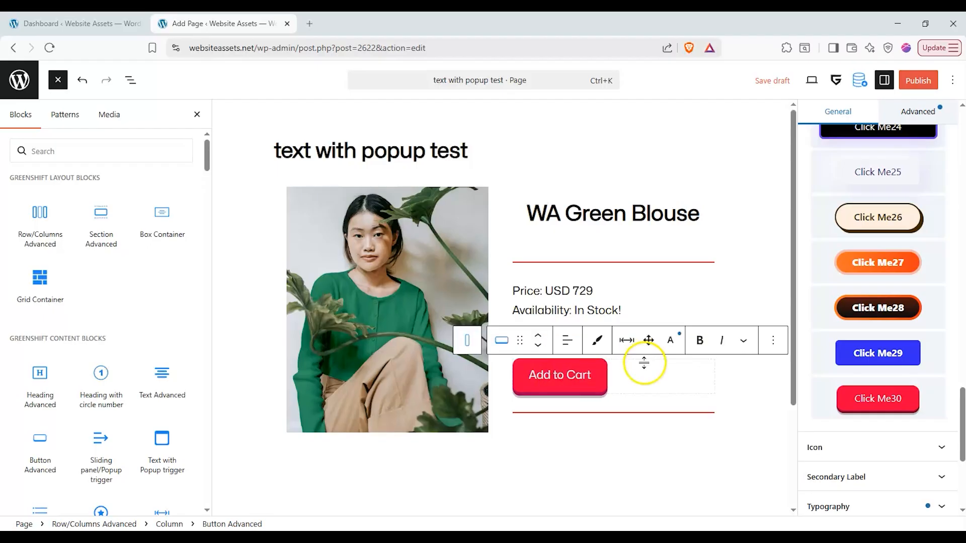
left_click(566, 340)
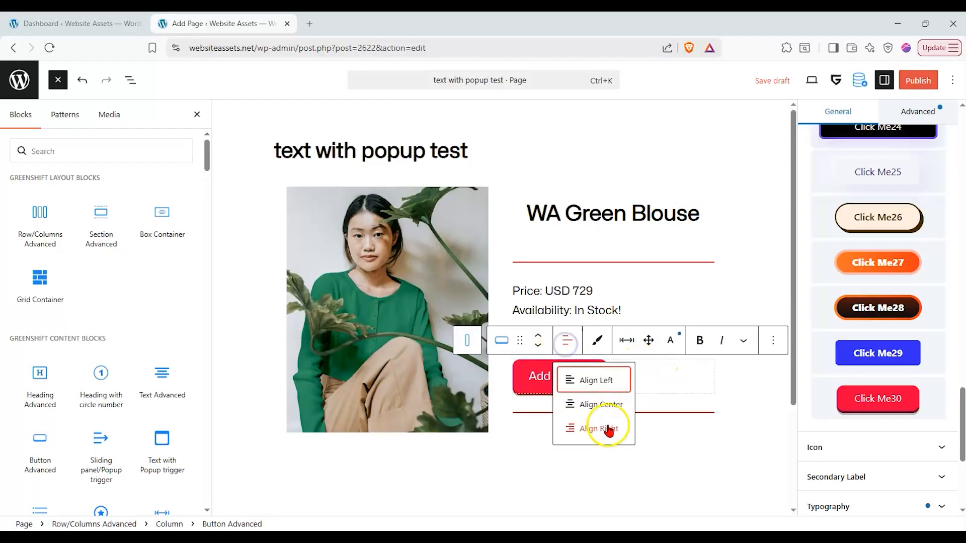
left_click(608, 410)
- Center-align the price text and set its font weight to bold
left_click(749, 278)
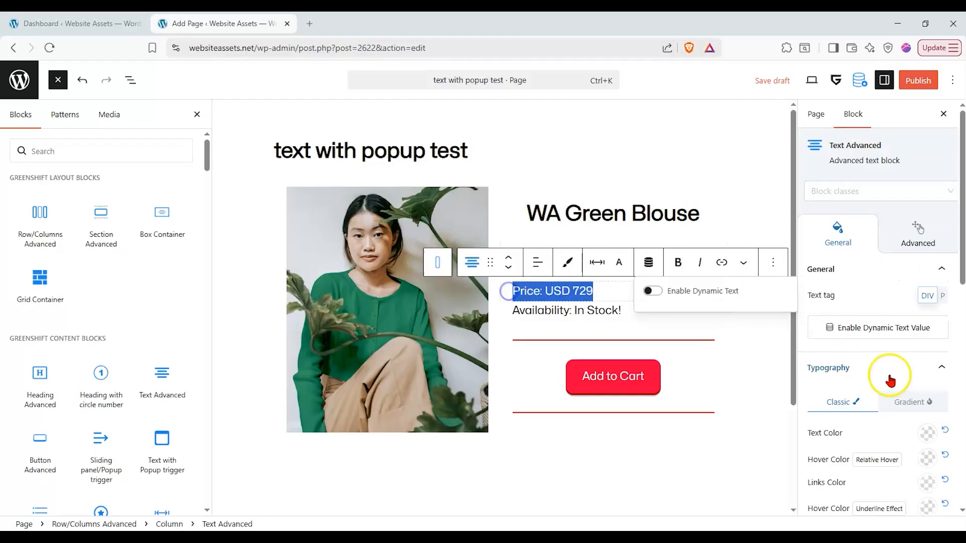
left_click(540, 264)
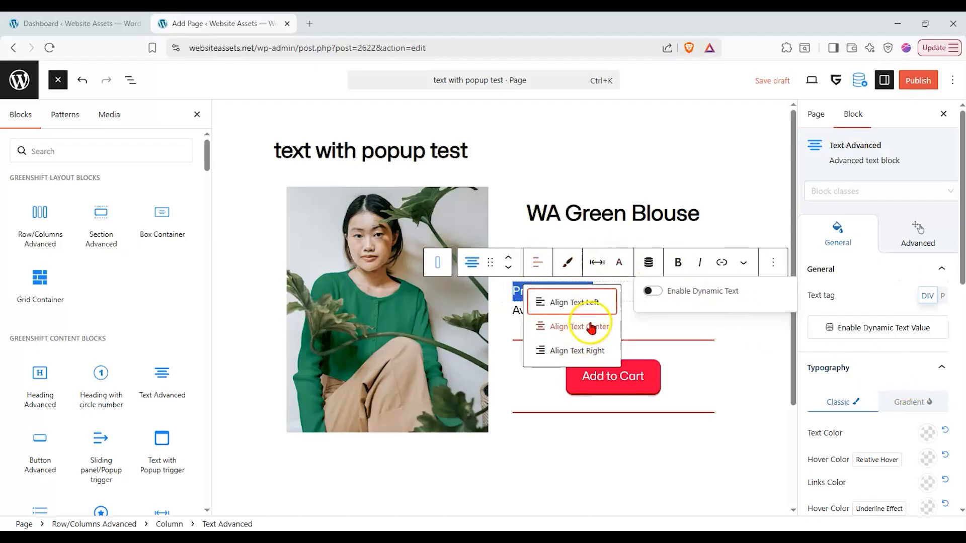
left_click(584, 327)
scroll(873, 366, "down", 1)
scroll(879, 390, "down", 3)
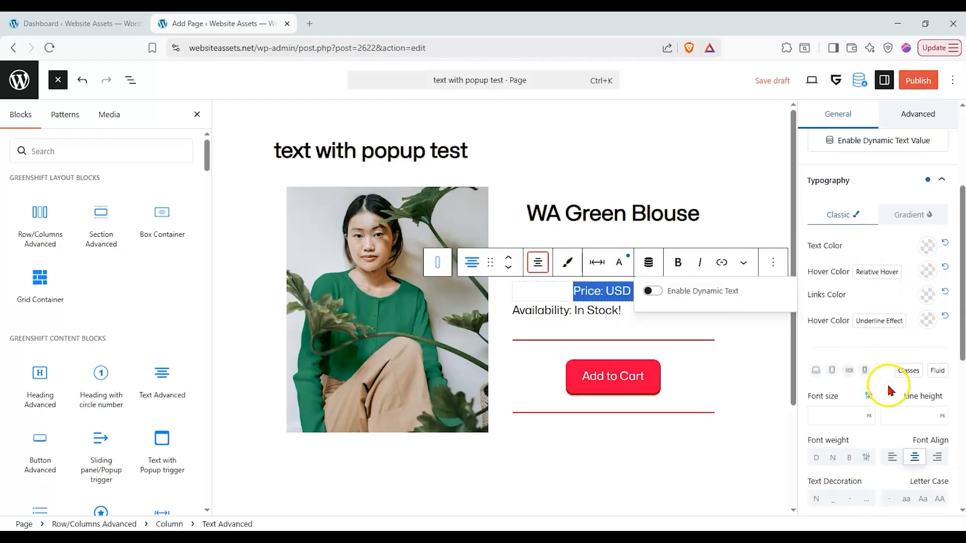
left_click(850, 391)
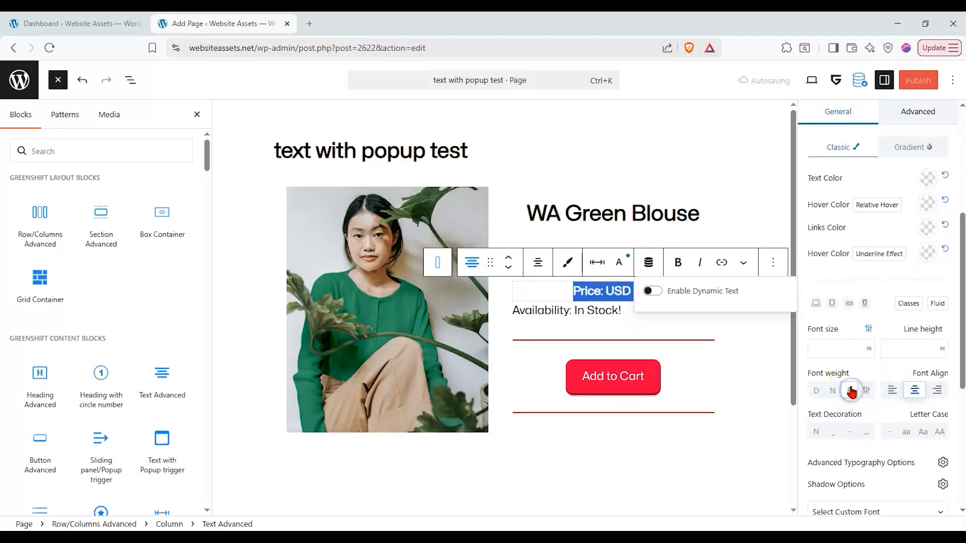
scroll(877, 304, "down", 2)
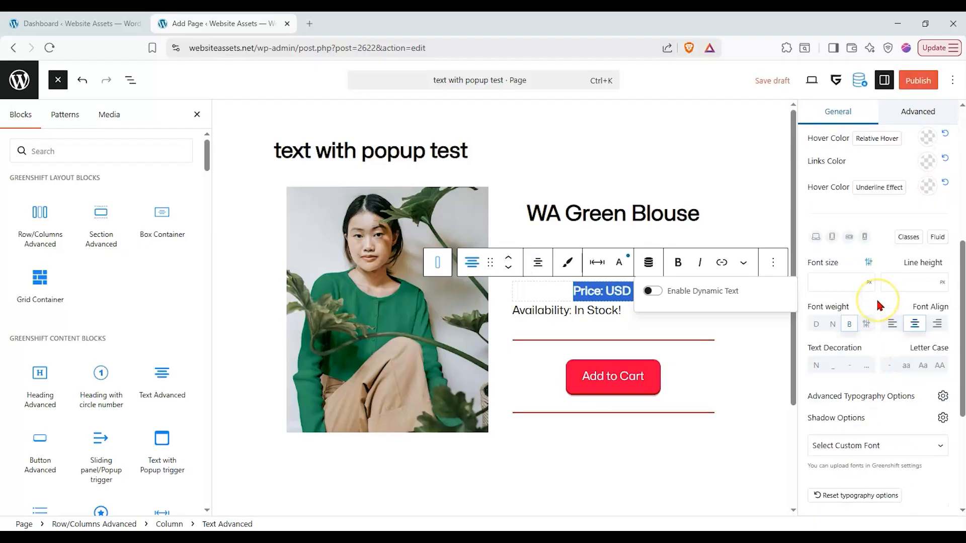
- Set the price text's font size to the Static - Big (1.45rem) preset
left_click(713, 227)
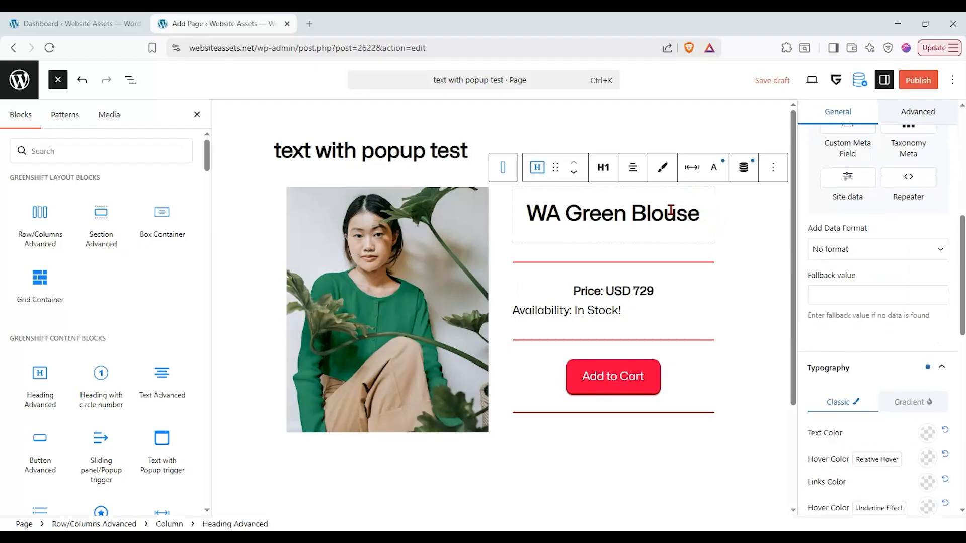
left_click(671, 284)
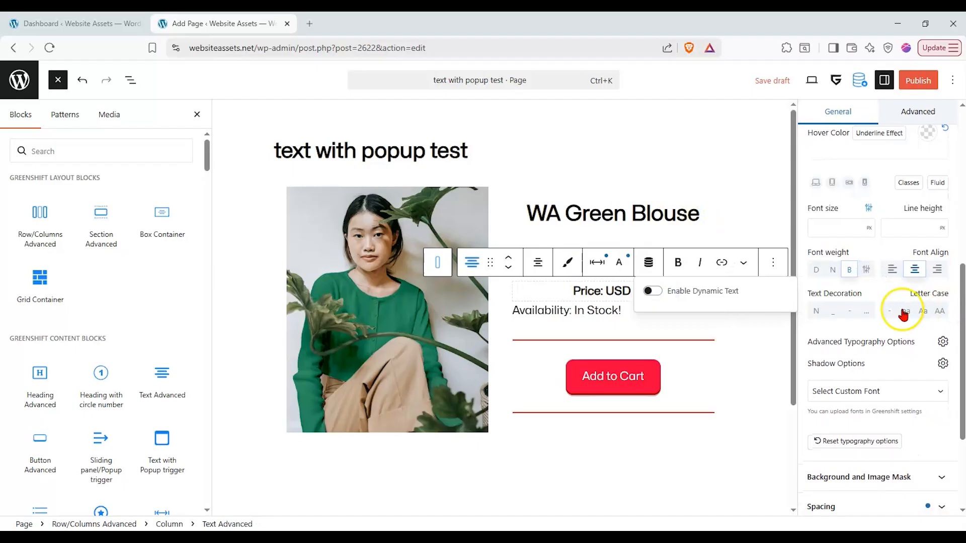
scroll(892, 304, "up", 1)
left_click(873, 271)
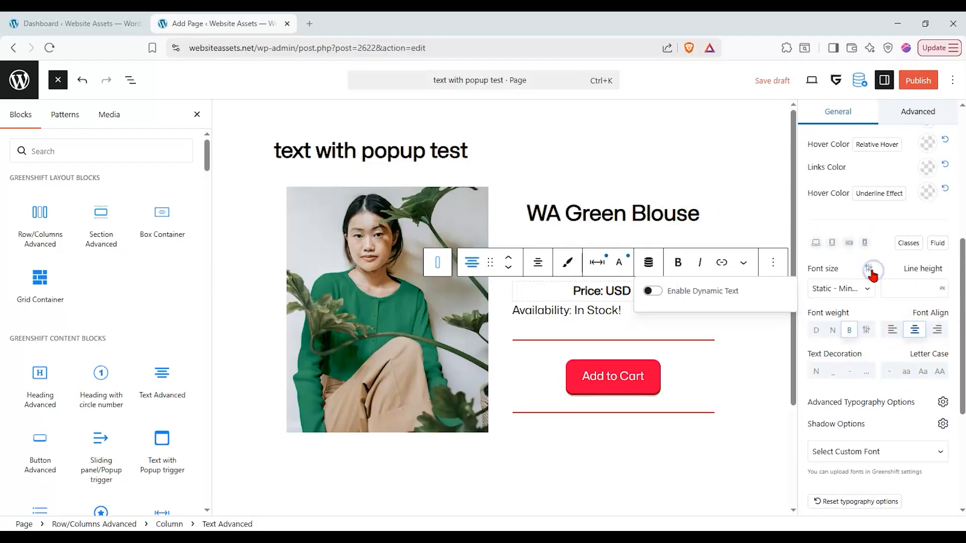
scroll(841, 452, "down", 3)
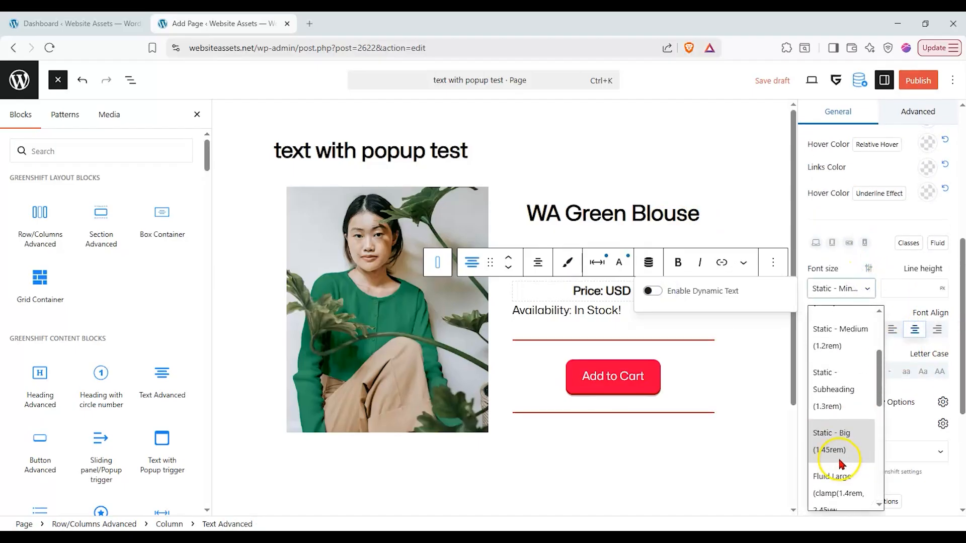
left_click(839, 442)
left_click(869, 220)
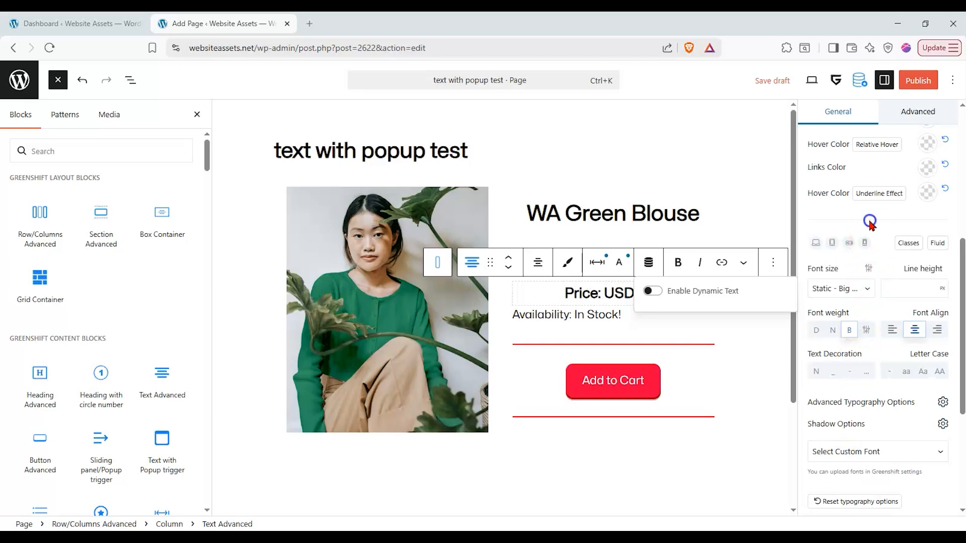
- Place a Text with Popup trigger block below the last separator in the second column
left_click(622, 329)
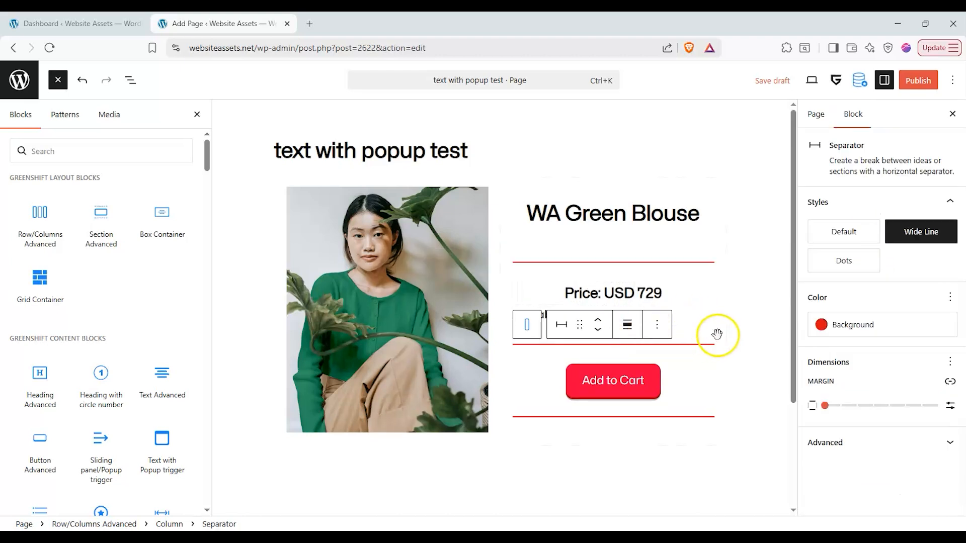
left_click(733, 253)
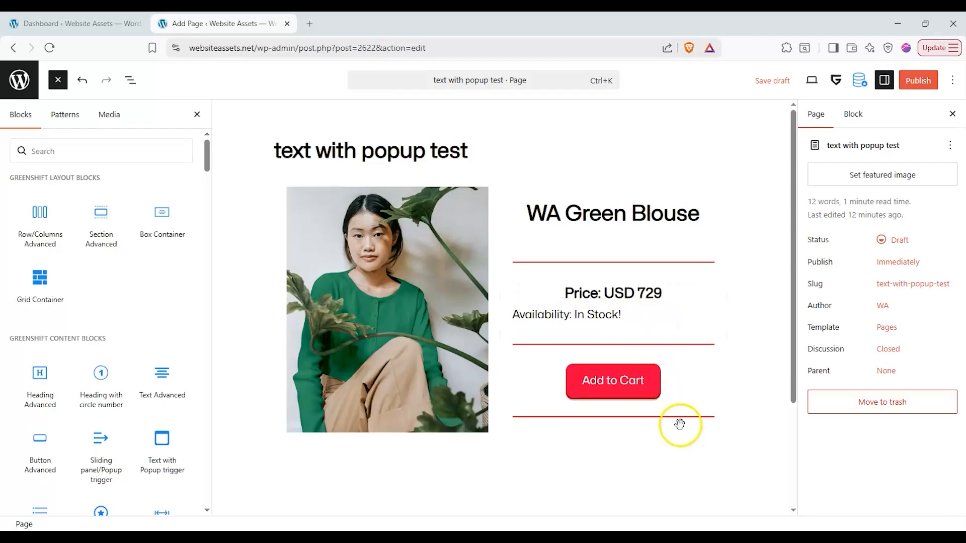
left_click_drag(159, 449, 613, 429)
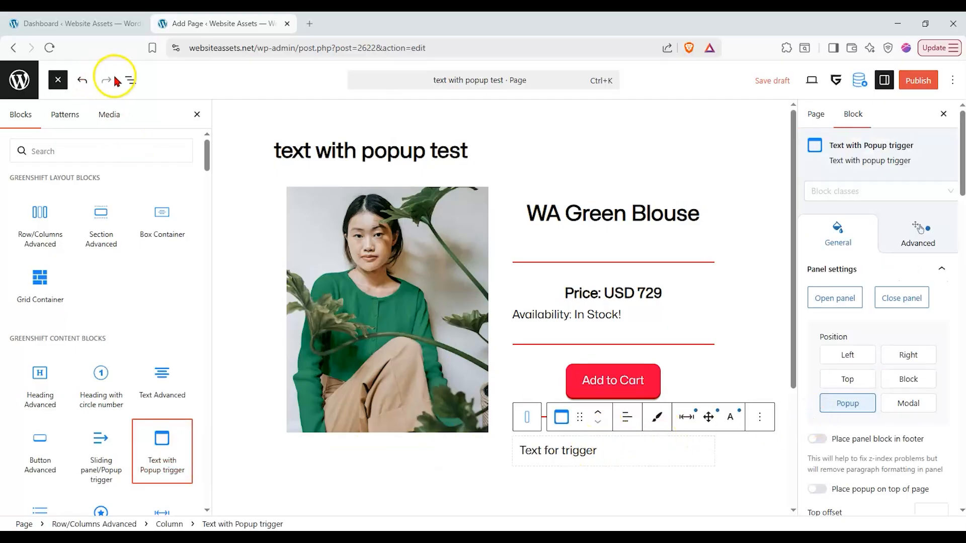
- Replace the popup trigger's placeholder text with "Click for Sizing Guide" and center-align it
left_click(131, 80)
left_click(578, 451)
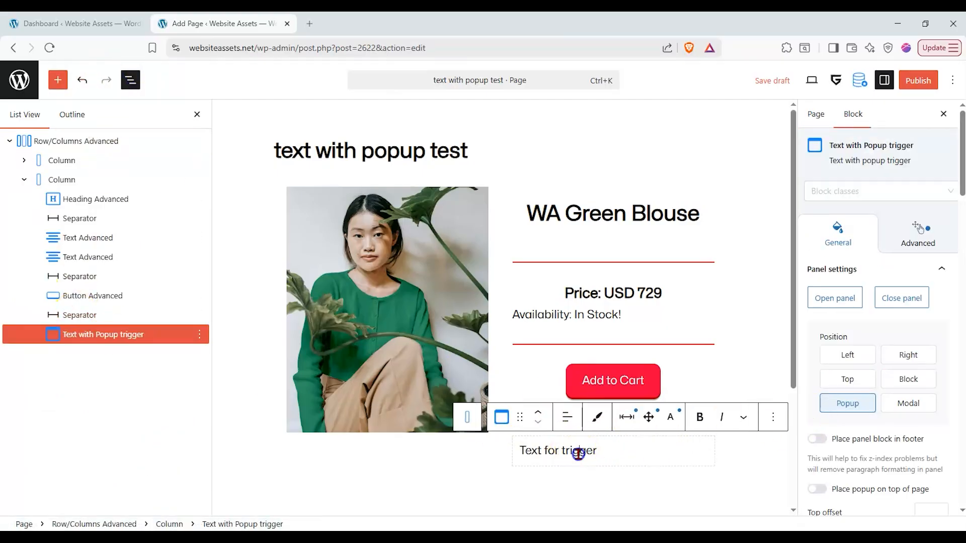
left_click_drag(606, 455, 555, 458)
left_click_drag(605, 452, 591, 451)
triple_click(589, 451)
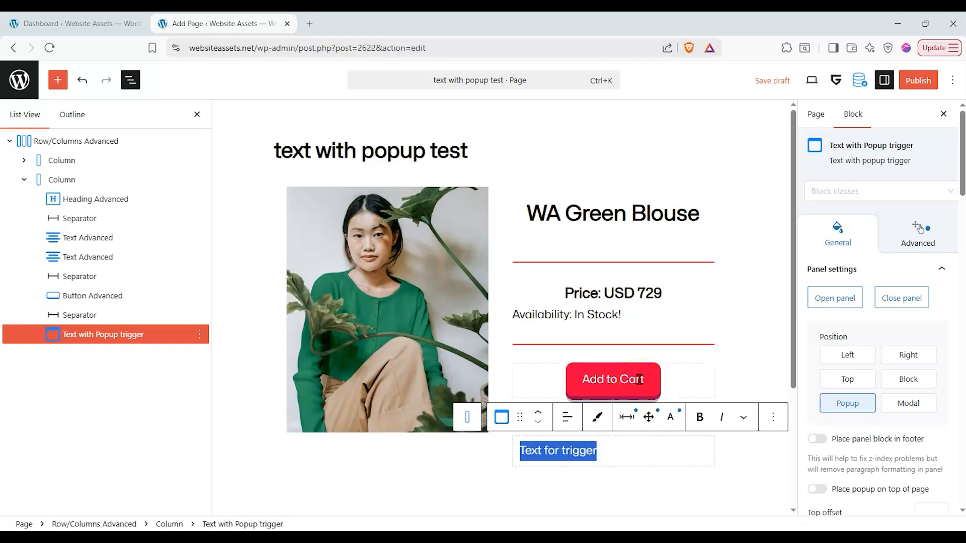
type("Sizing Guid")
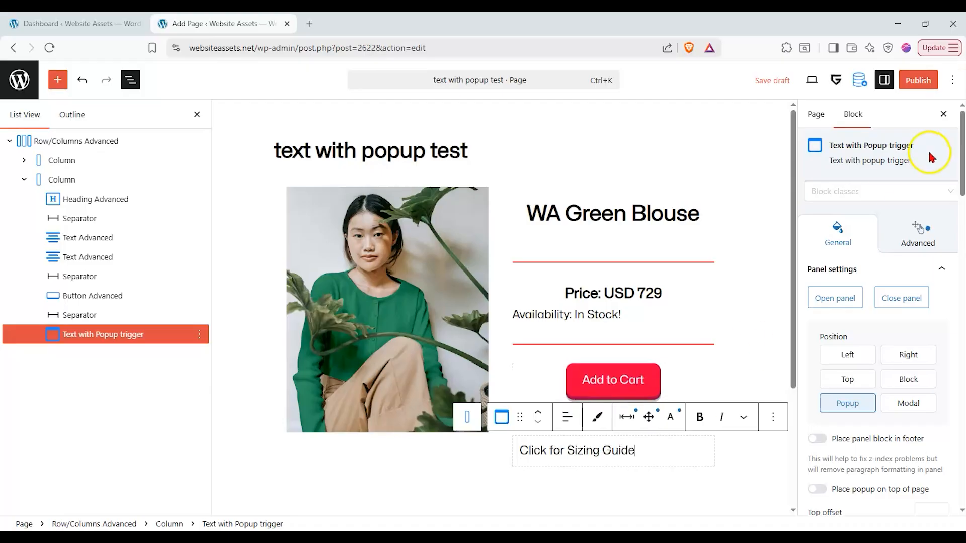
left_click(566, 417)
left_click(584, 479)
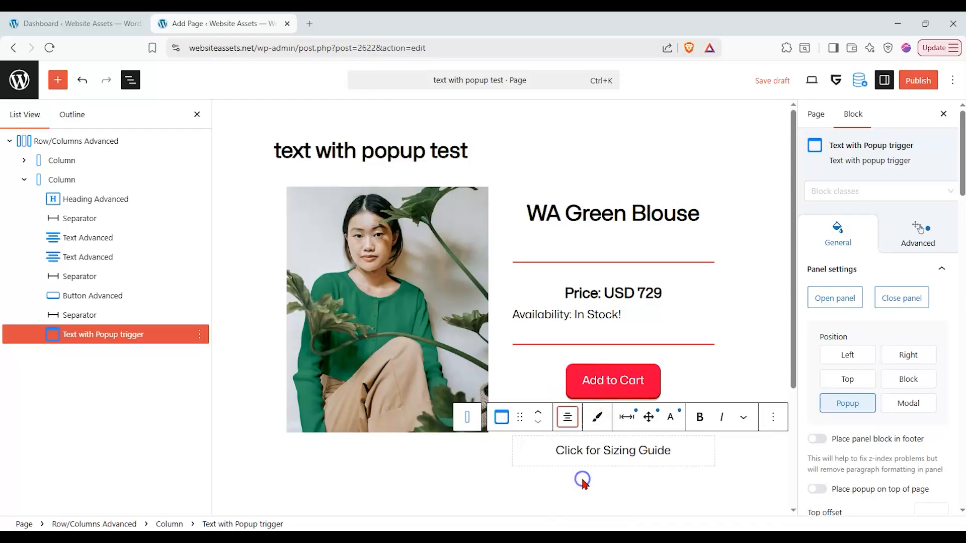
- Look through the popup trigger block's panel, label and typography settings, including the advanced typography options
left_click(685, 345)
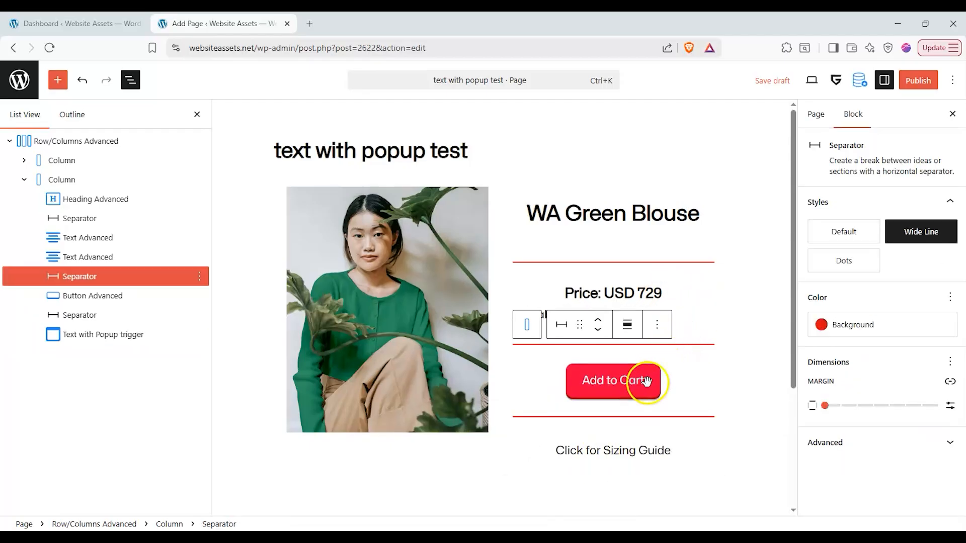
left_click(664, 443)
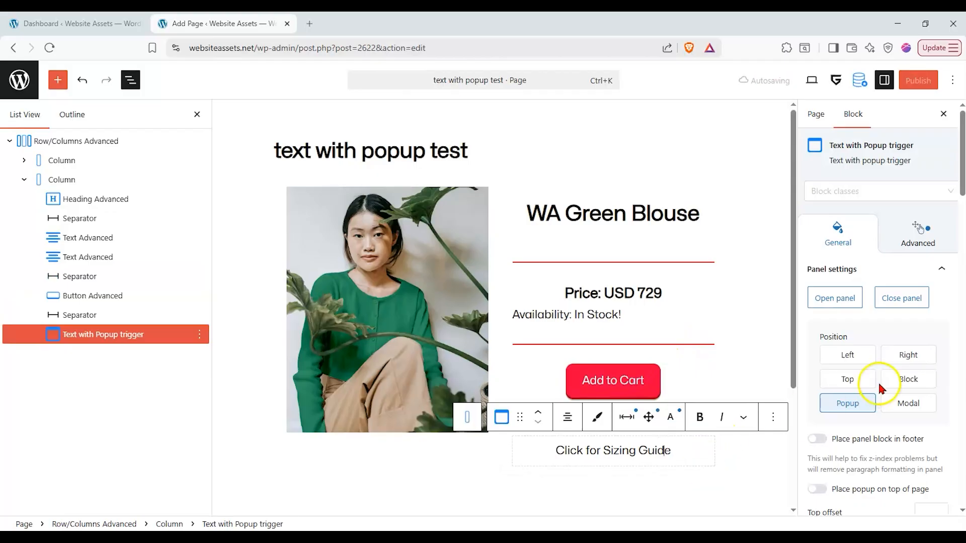
scroll(885, 351, "down", 5)
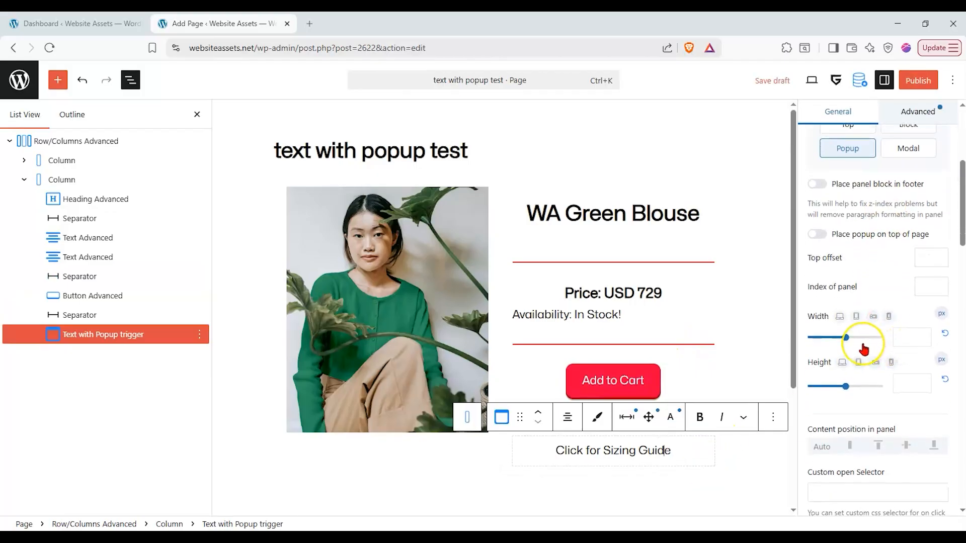
scroll(864, 349, "down", 10)
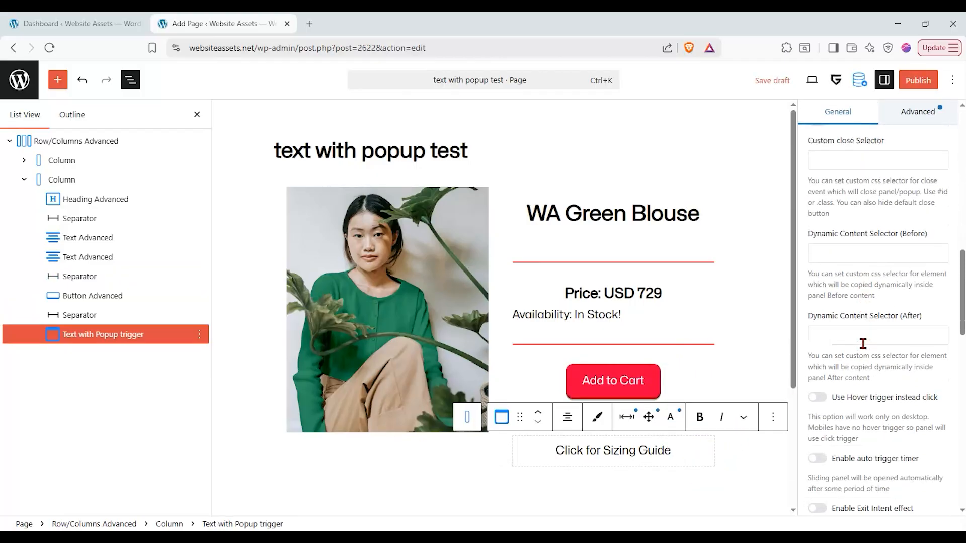
scroll(862, 344, "down", 10)
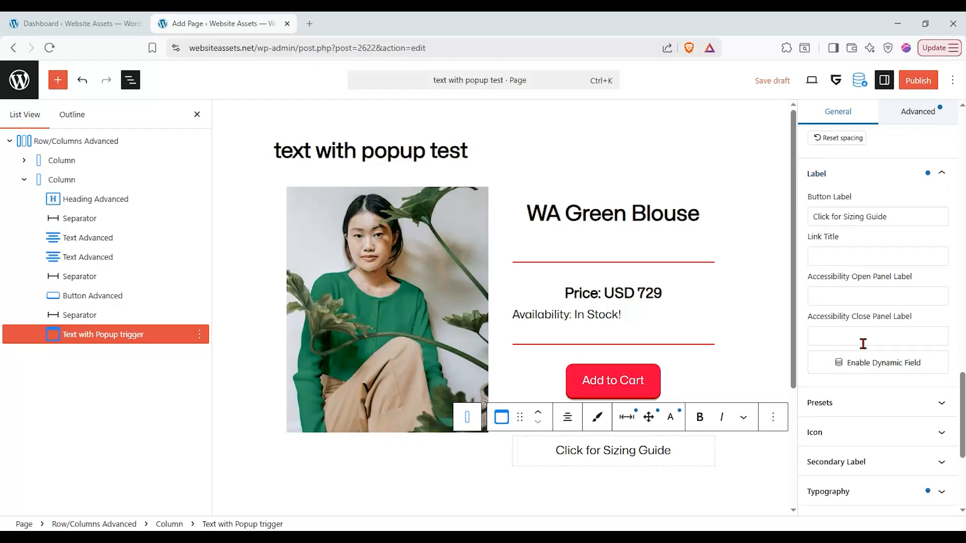
left_click(882, 377)
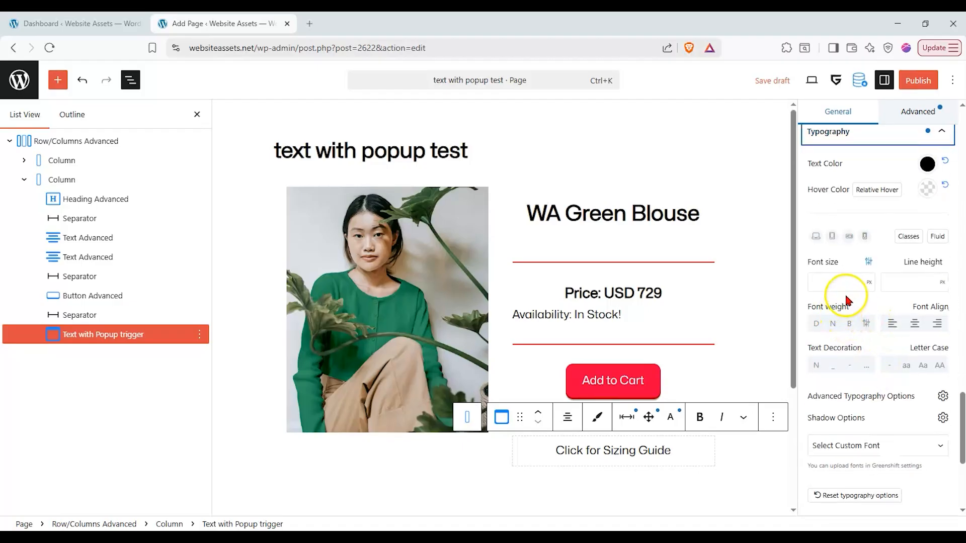
scroll(852, 282, "up", 1)
scroll(851, 282, "down", 1)
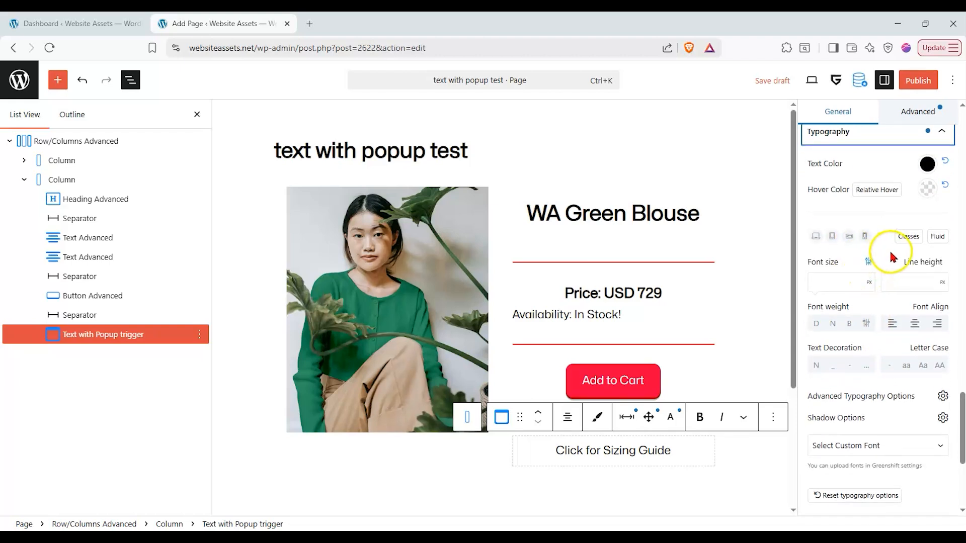
scroll(891, 256, "down", 1)
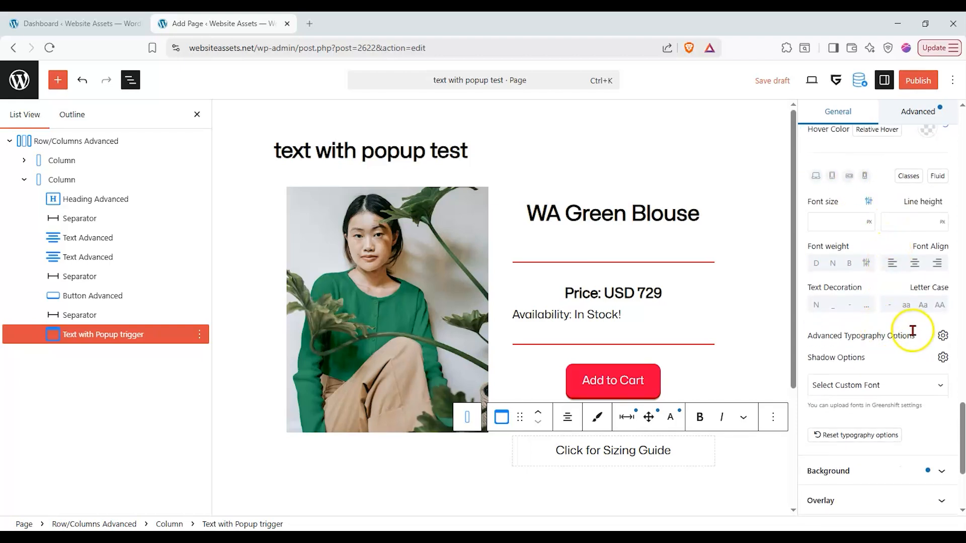
scroll(900, 338, "up", 3)
scroll(900, 332, "up", 1)
scroll(880, 337, "down", 2)
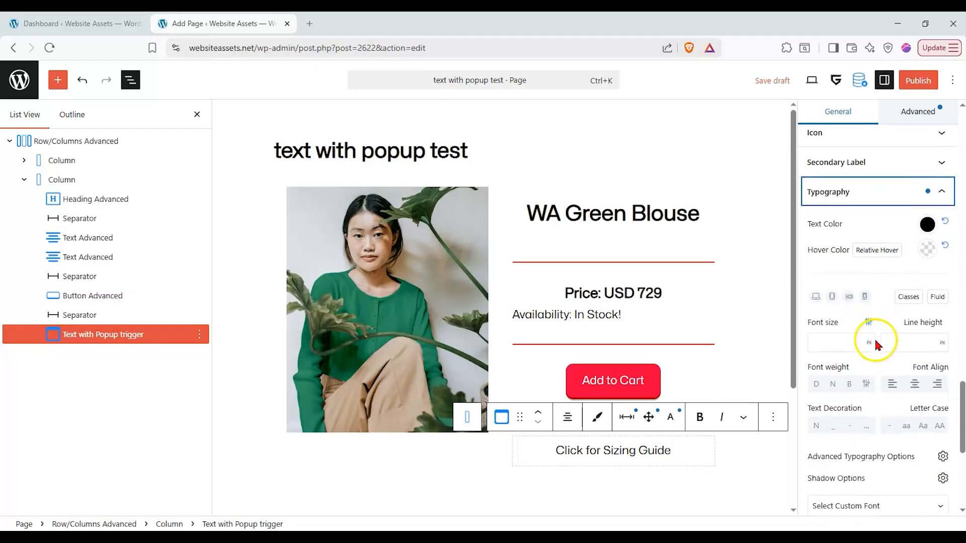
left_click(942, 396)
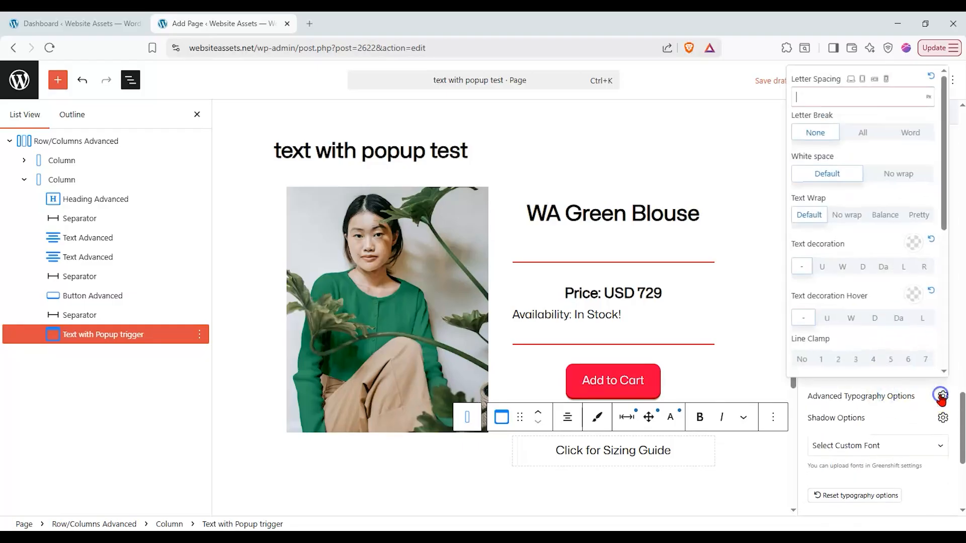
left_click(942, 397)
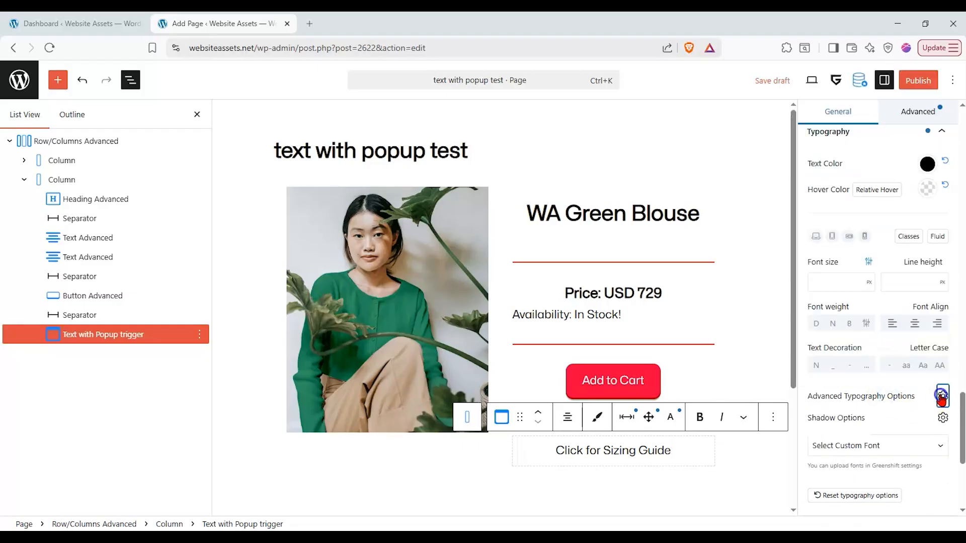
- Try custom fonts on the sizing guide trigger text, including Newsreader, and settle on Lora
left_click(931, 445)
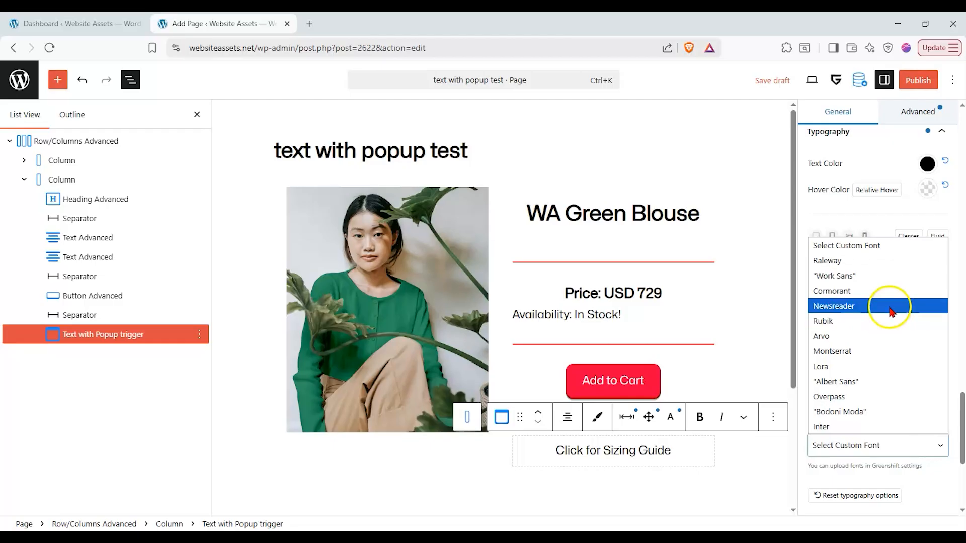
left_click(888, 307)
left_click(875, 446)
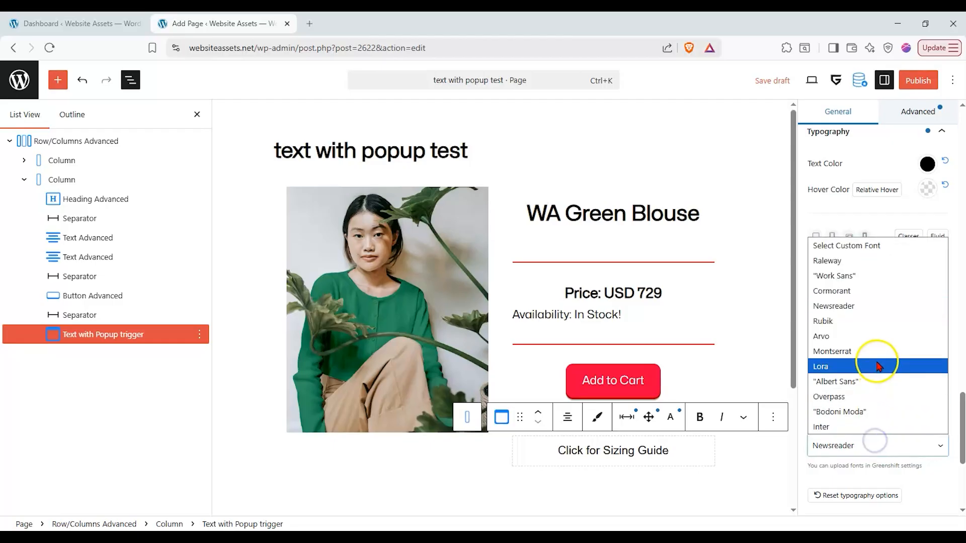
left_click(877, 363)
left_click(869, 445)
left_click(871, 411)
left_click(865, 443)
left_click(874, 366)
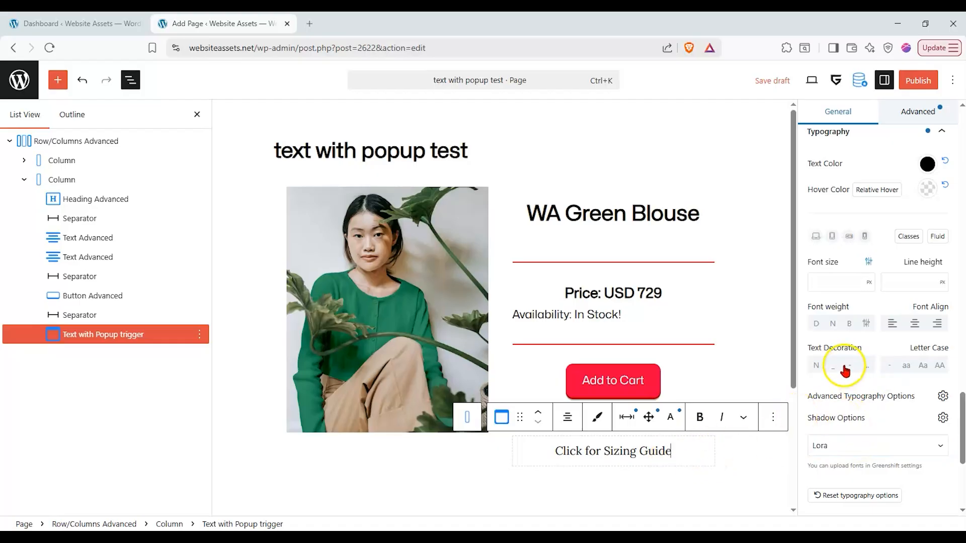
- Color the sizing guide trigger text blue (#0F3BFF) and underline it
scroll(850, 360, "up", 2)
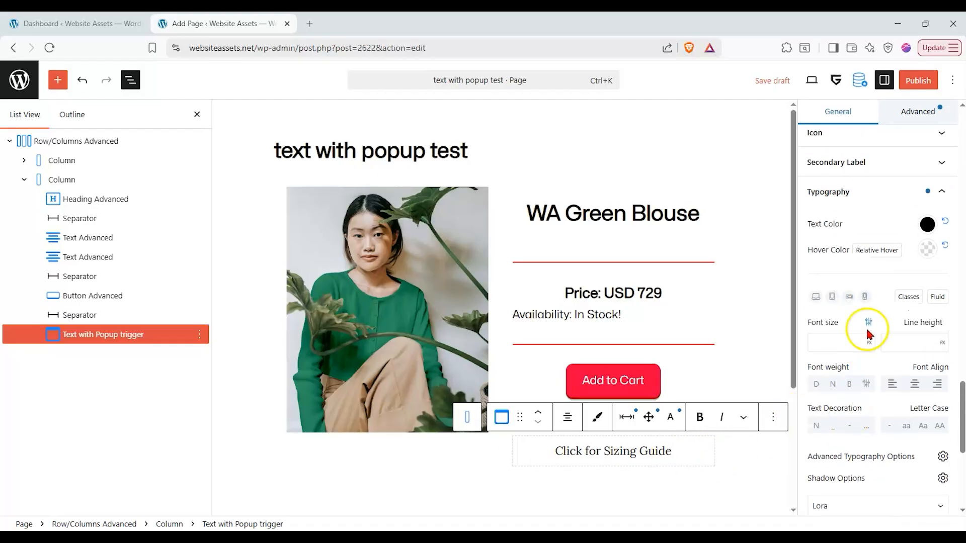
left_click(927, 224)
left_click(879, 361)
left_click_drag(896, 264, 907, 250)
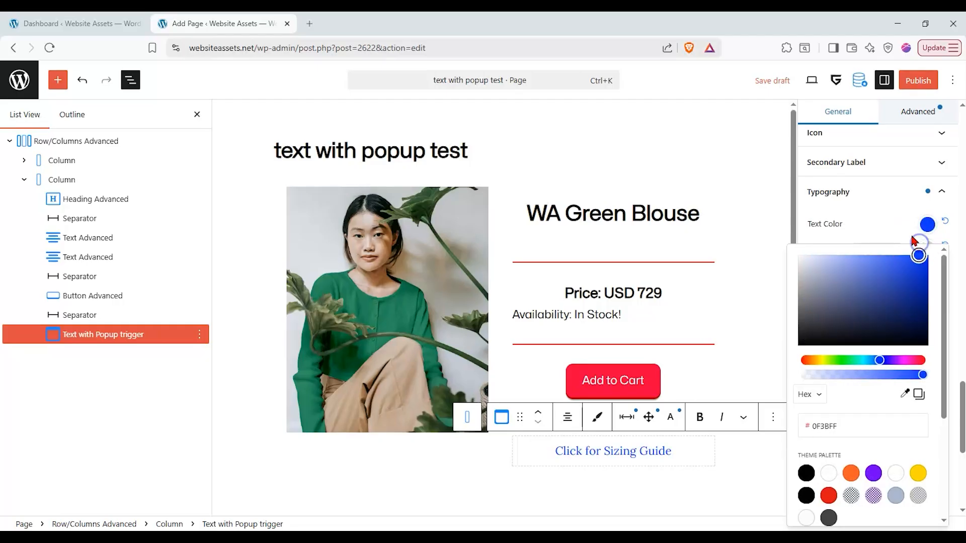
left_click(913, 240)
left_click(833, 424)
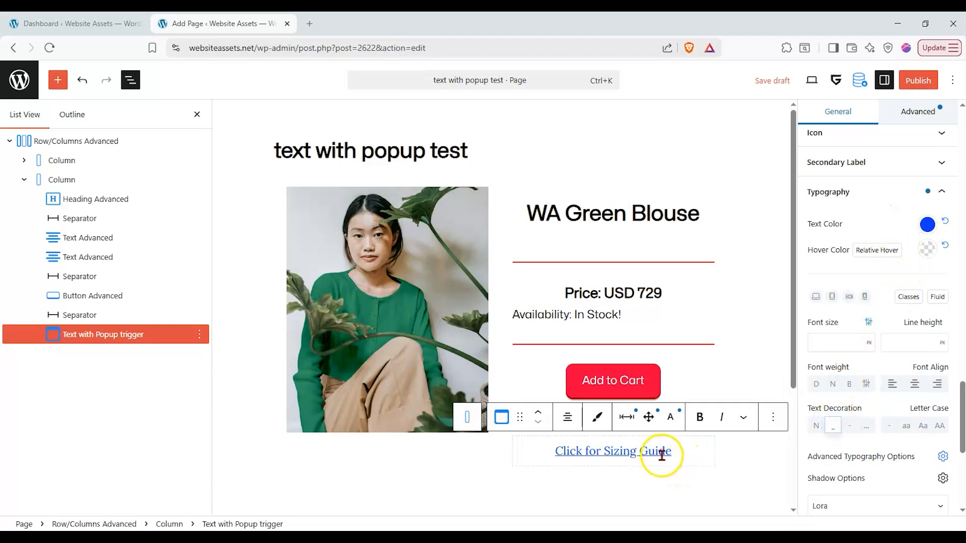
left_click(772, 447)
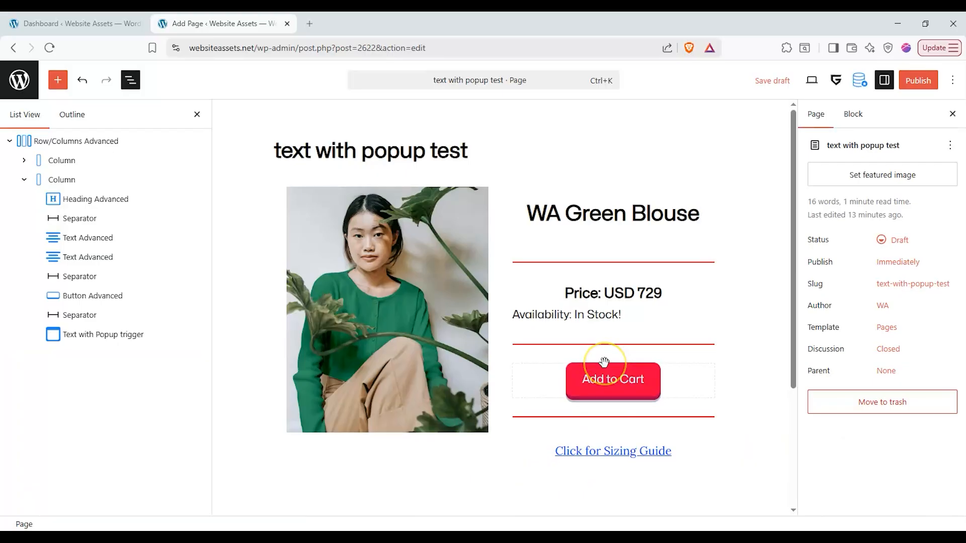
- Open the sizing guide trigger's popup panel and try to place a Table block inside it
left_click(583, 451)
left_click(848, 270)
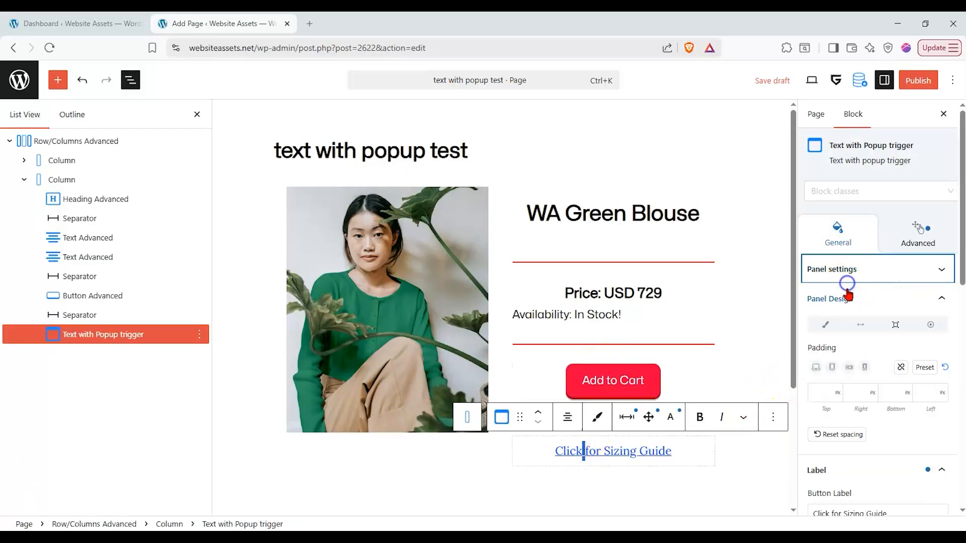
left_click(850, 269)
left_click(834, 131)
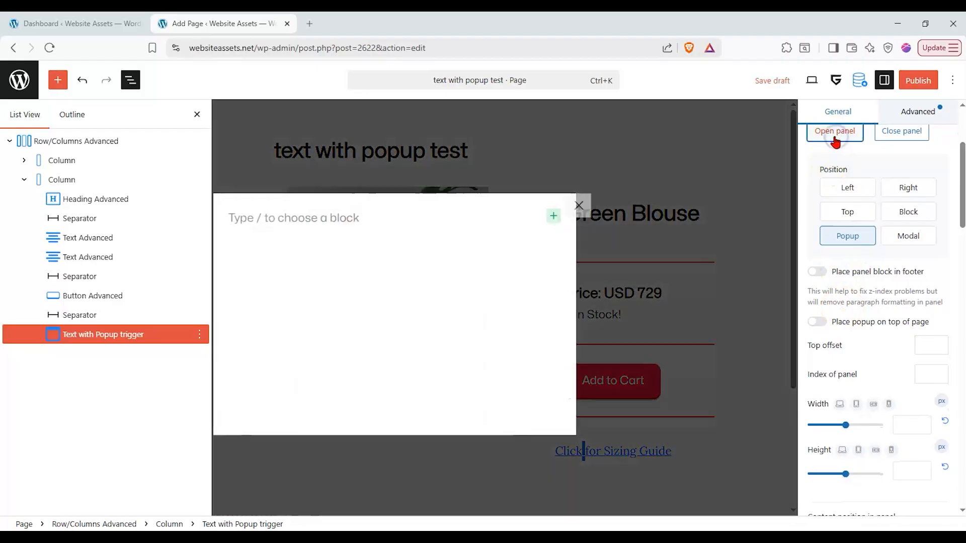
left_click(197, 115)
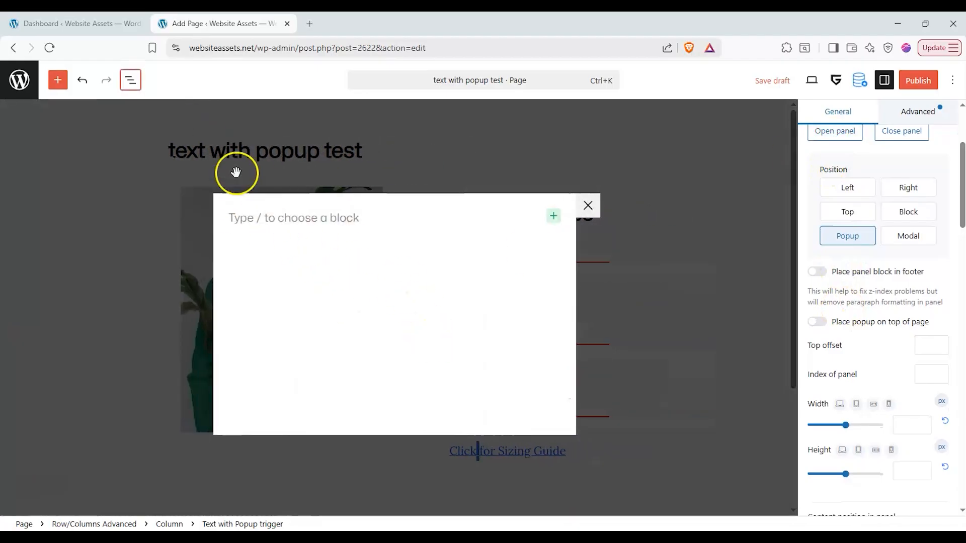
left_click(58, 81)
left_click(112, 158)
type("ta")
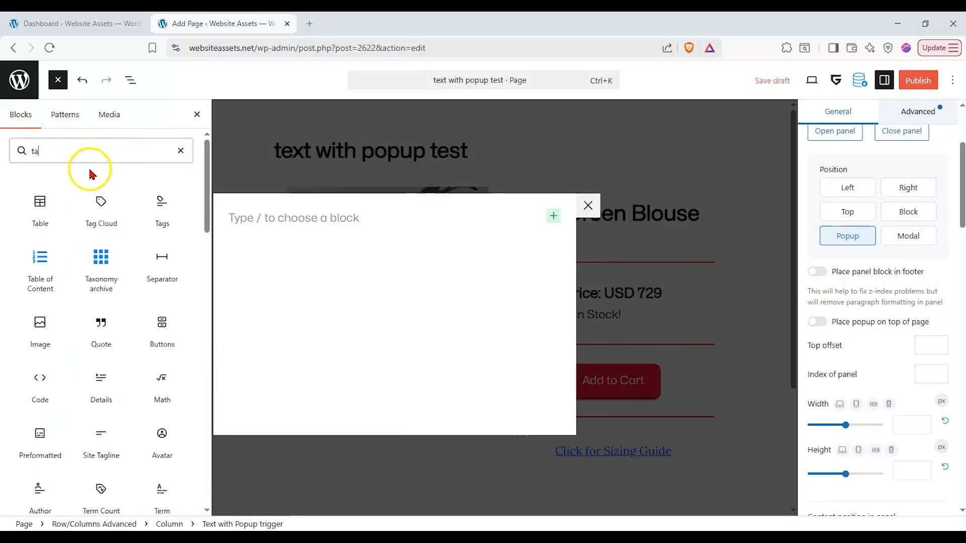
mouse_move(49, 196)
left_click_drag(48, 196, 397, 304)
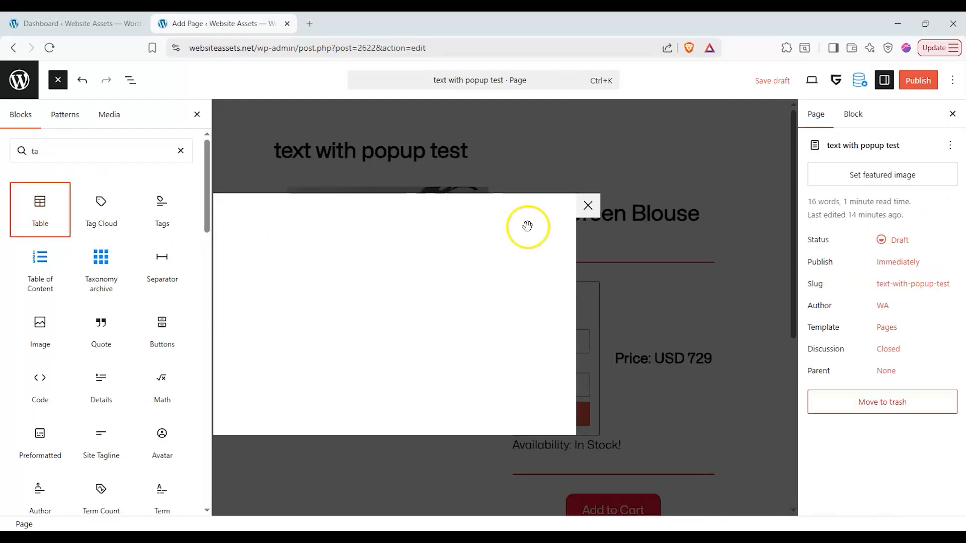
- Close the popup panel and undo the paragraph added in it and the Table block placed beside the price
left_click(131, 81)
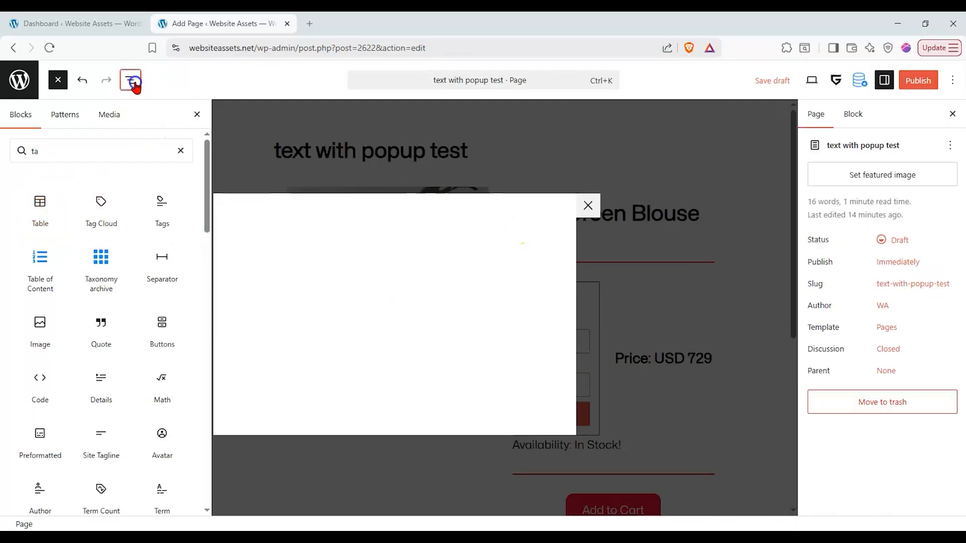
left_click(14, 139)
left_click(24, 180)
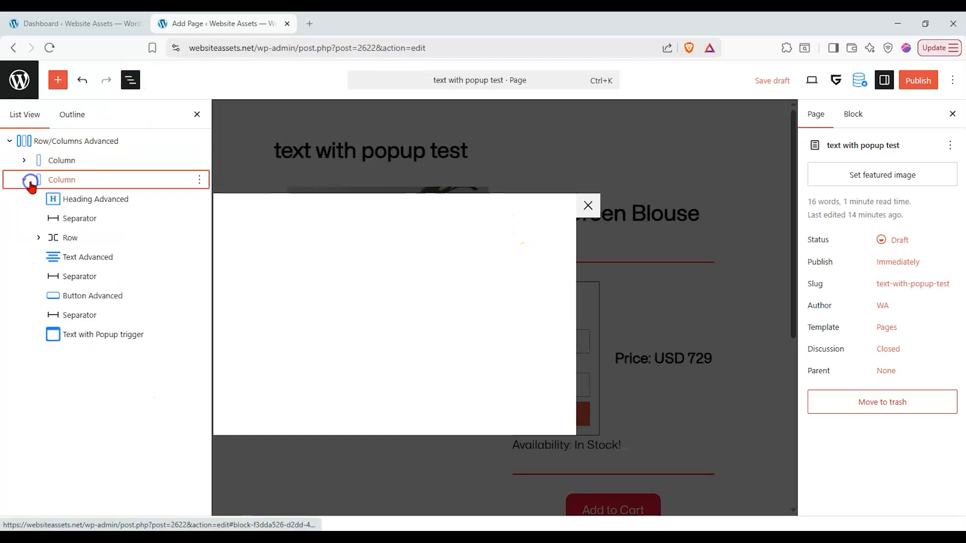
left_click(652, 263)
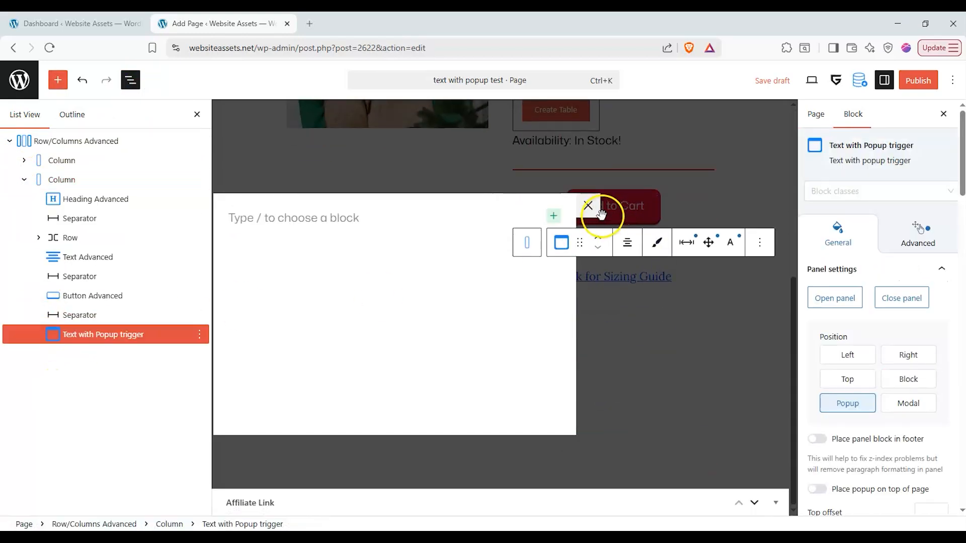
left_click(593, 211)
scroll(387, 230, "up", 4)
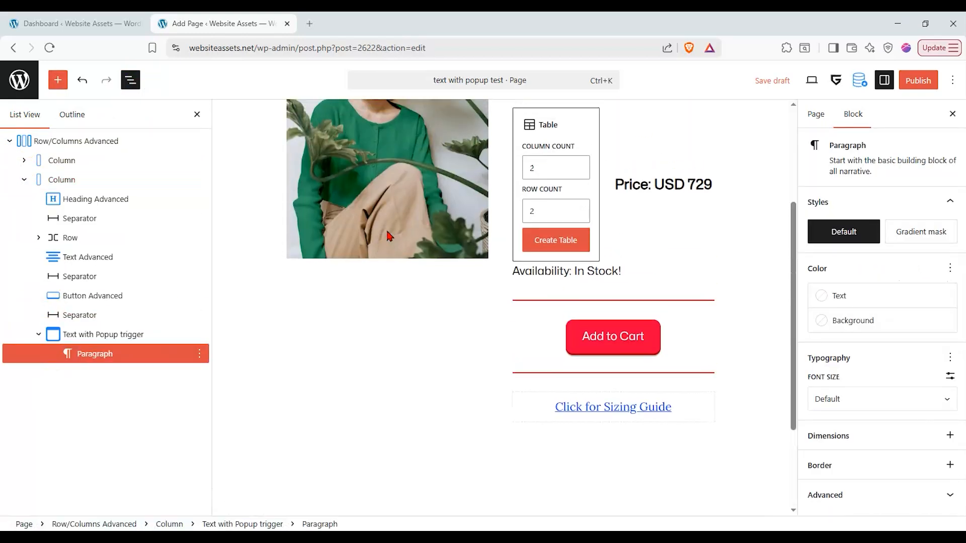
key("ctrl+z")
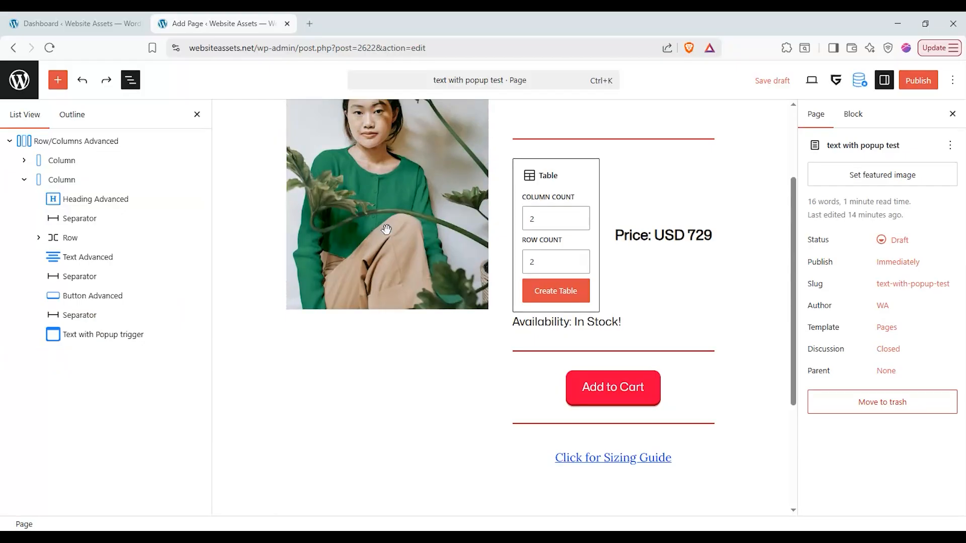
left_click(437, 362)
key("ctrl+z")
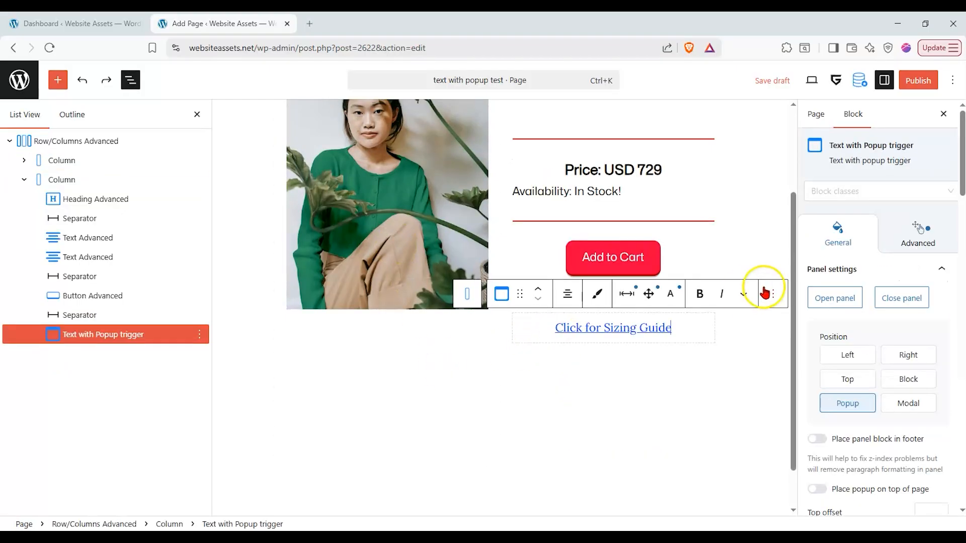
- Open the sizing guide trigger's popup panel and insert a Table block with 6 columns and 3 rows
left_click(835, 298)
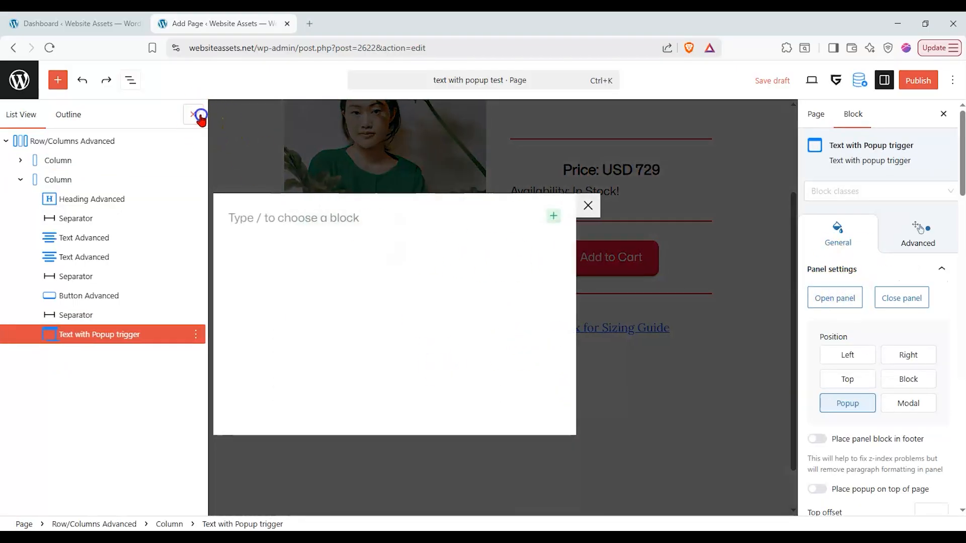
left_click(200, 116)
left_click(553, 216)
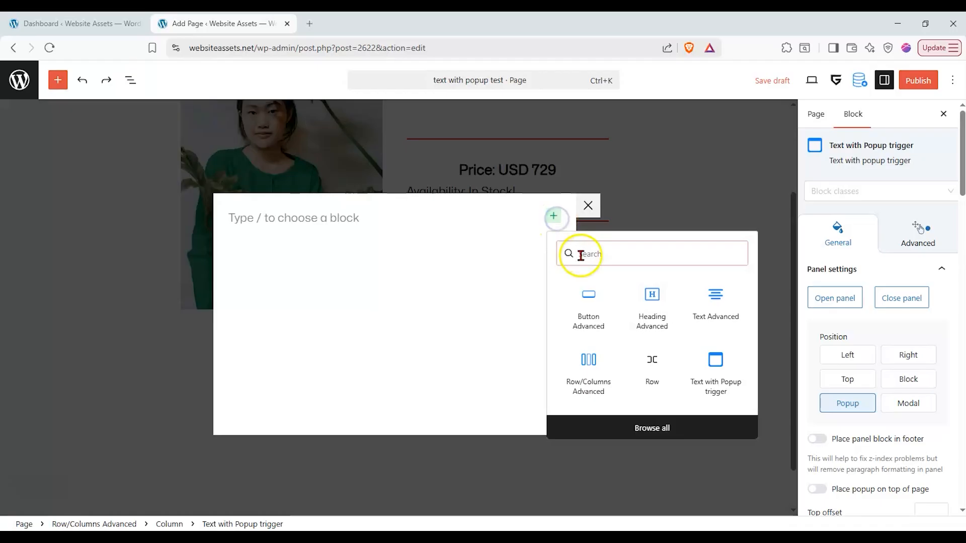
type("tab")
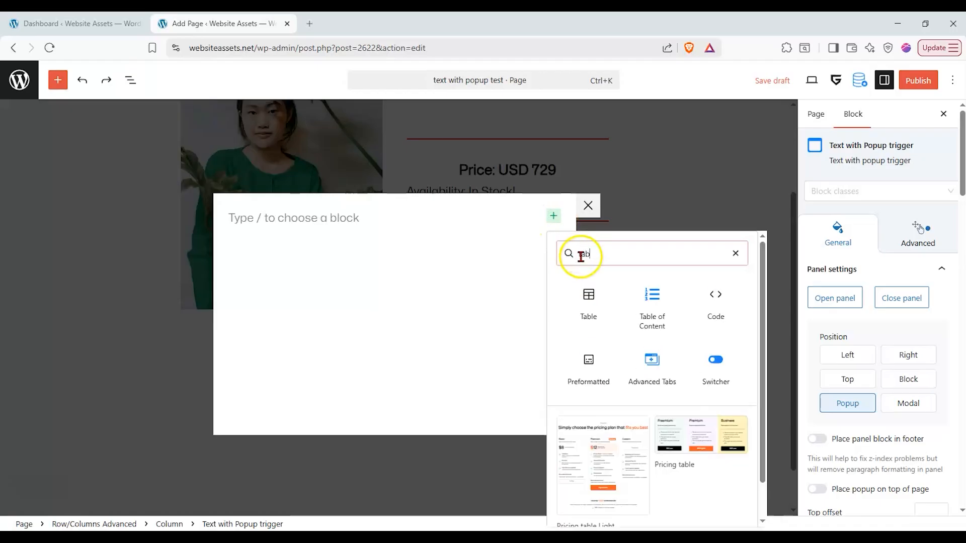
left_click(589, 308)
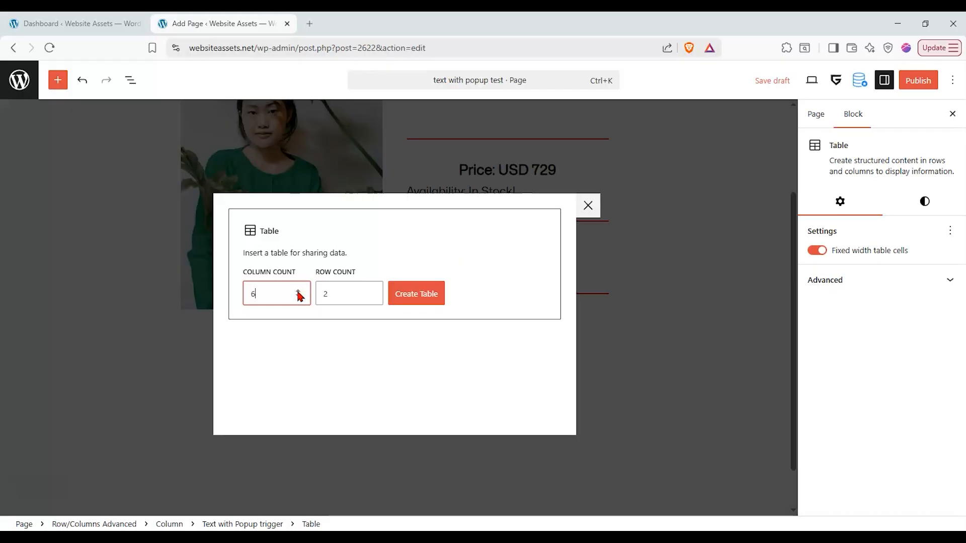
left_click(272, 296)
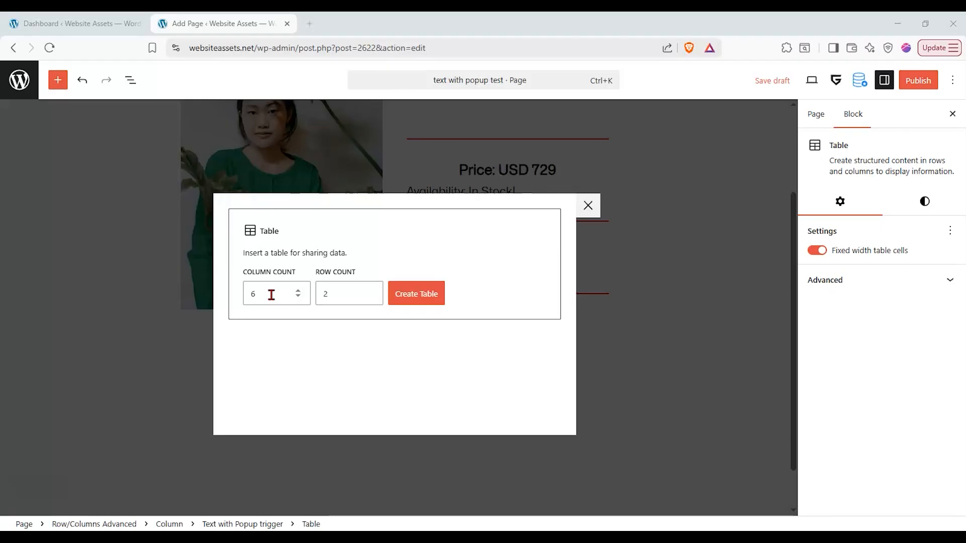
left_click(370, 291)
left_click(391, 291)
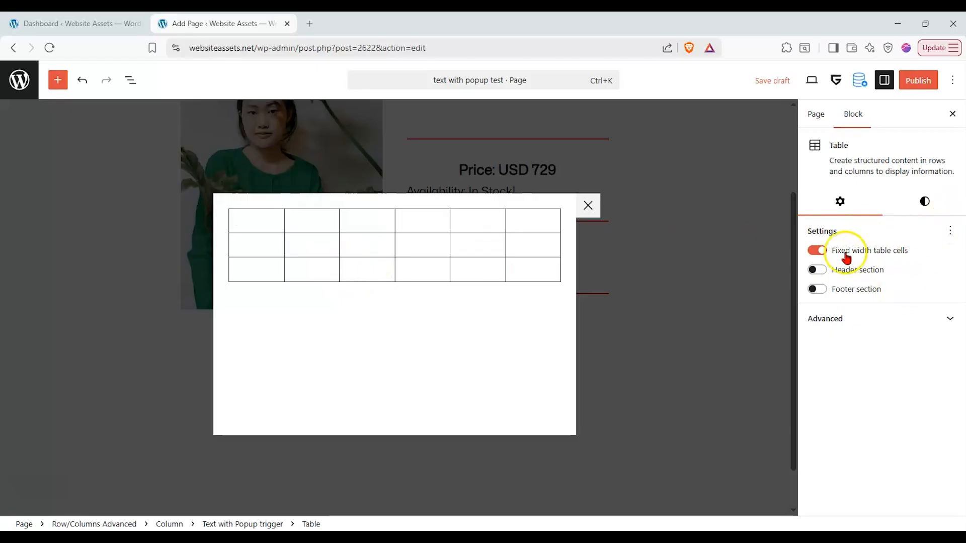
left_click(837, 315)
left_click(841, 317)
left_click(920, 198)
left_click(857, 202)
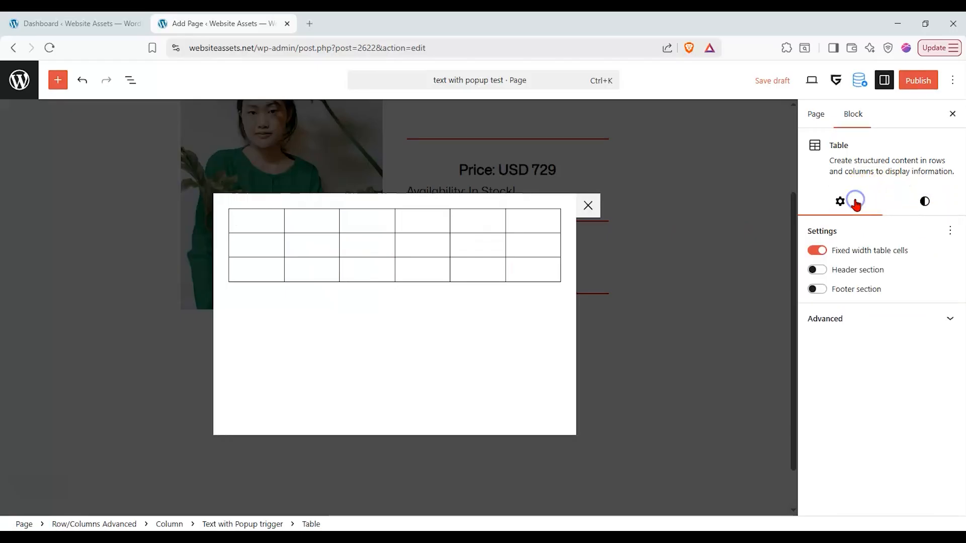
- Fill the table's first row from the second column onward with the sizes S, M, L, XL and 2XL
left_click(310, 224)
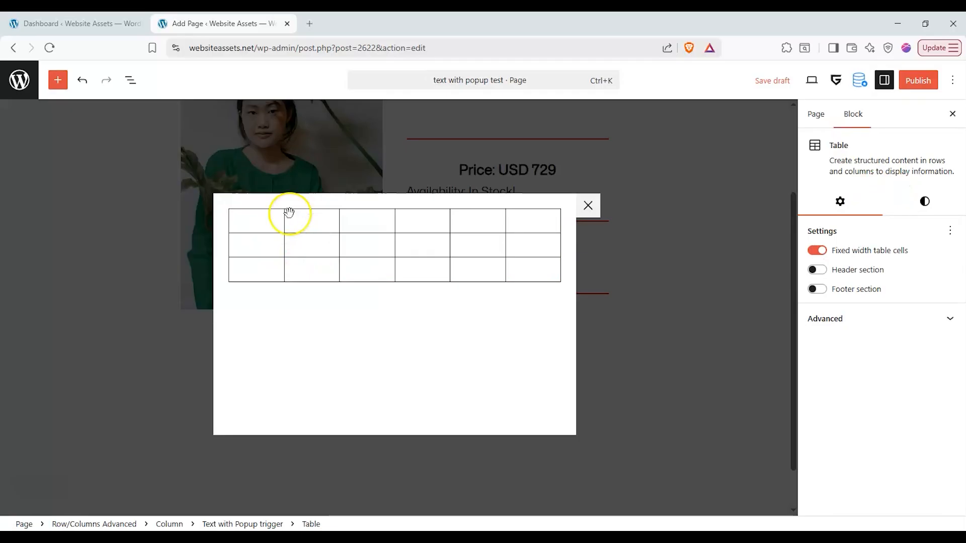
left_click(361, 219)
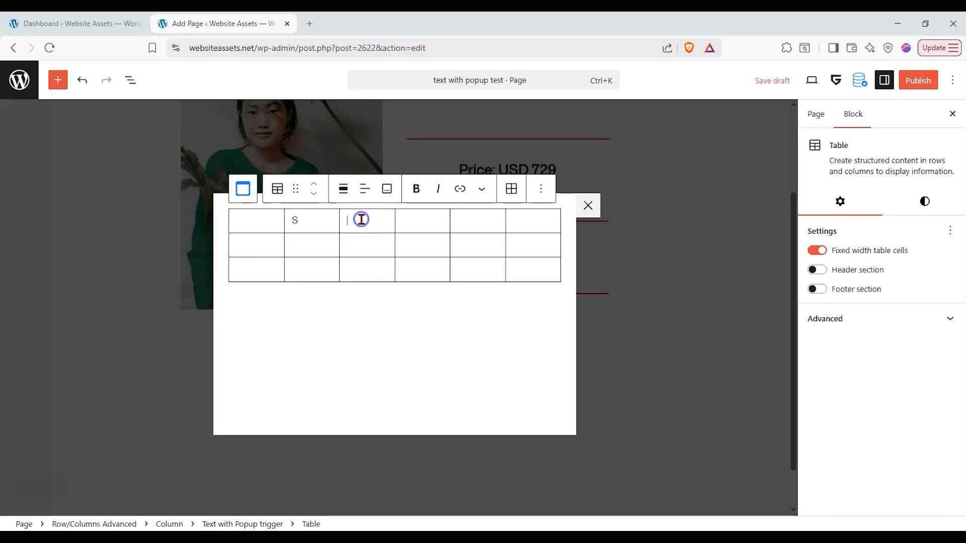
type("M")
left_click(416, 221)
type("L")
left_click(463, 217)
type("X")
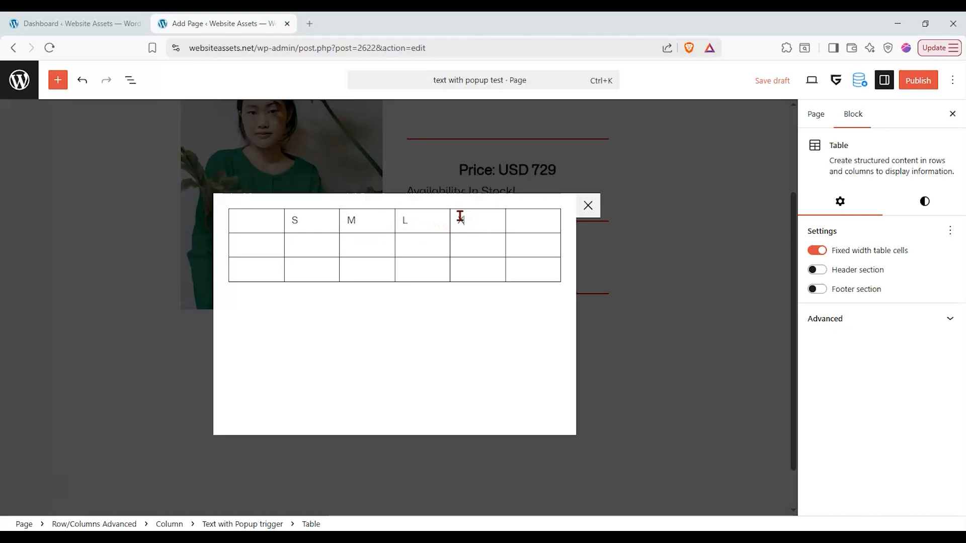
type("L")
left_click(508, 220)
left_click(519, 221)
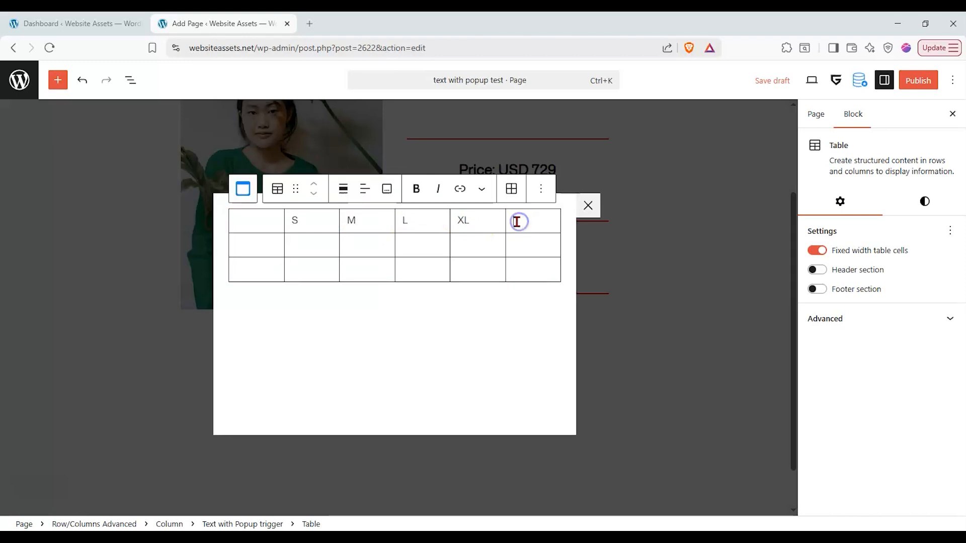
type("2XL")
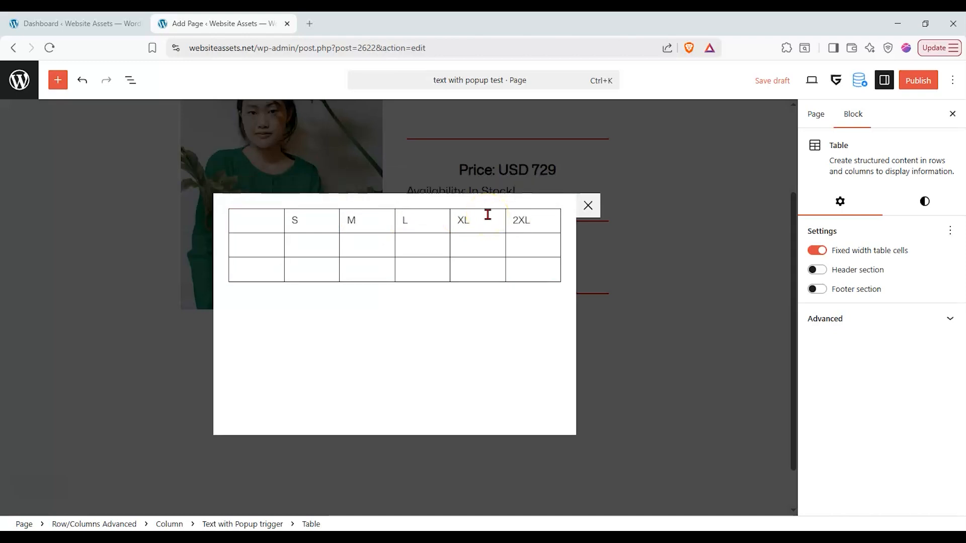
- Label the table's second row "Chest (cm)" in the first column
left_click(262, 244)
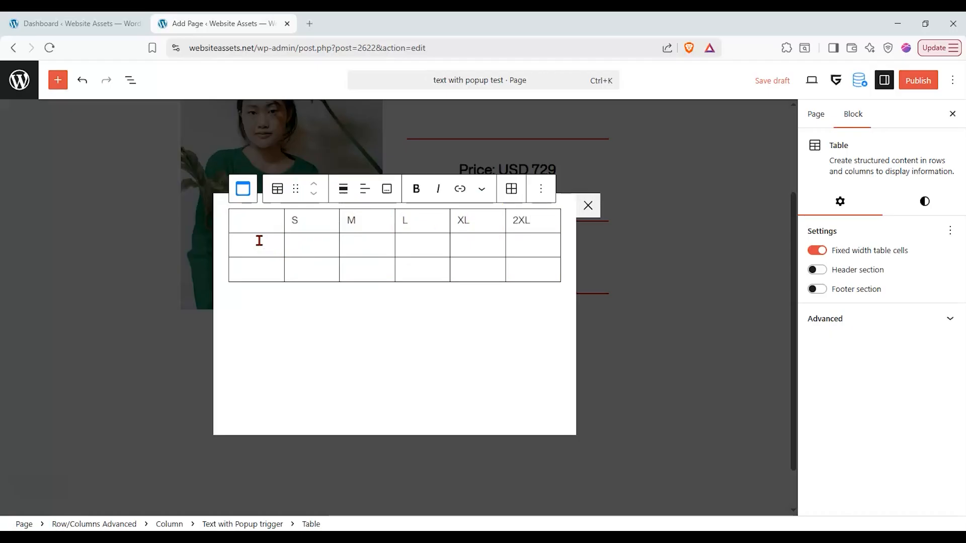
left_click(230, 219)
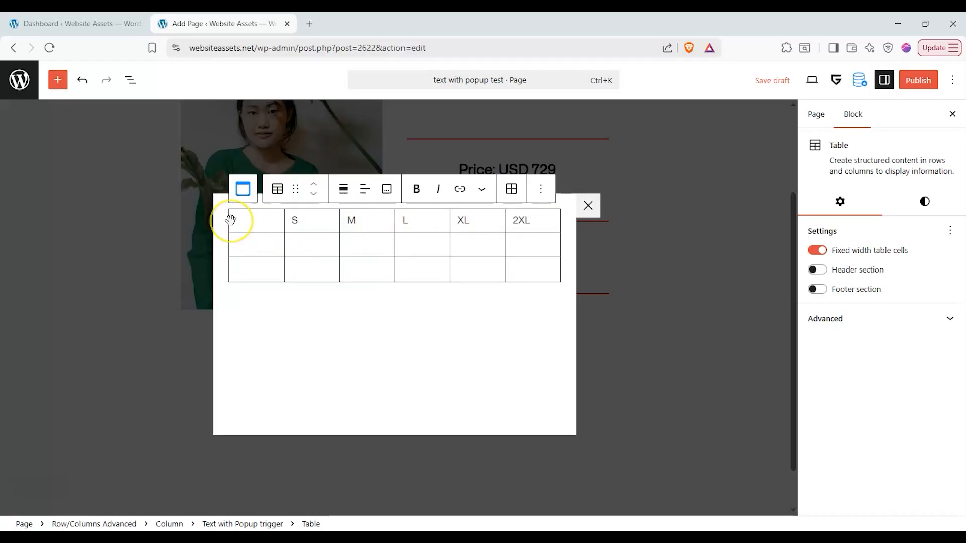
type("Chest")
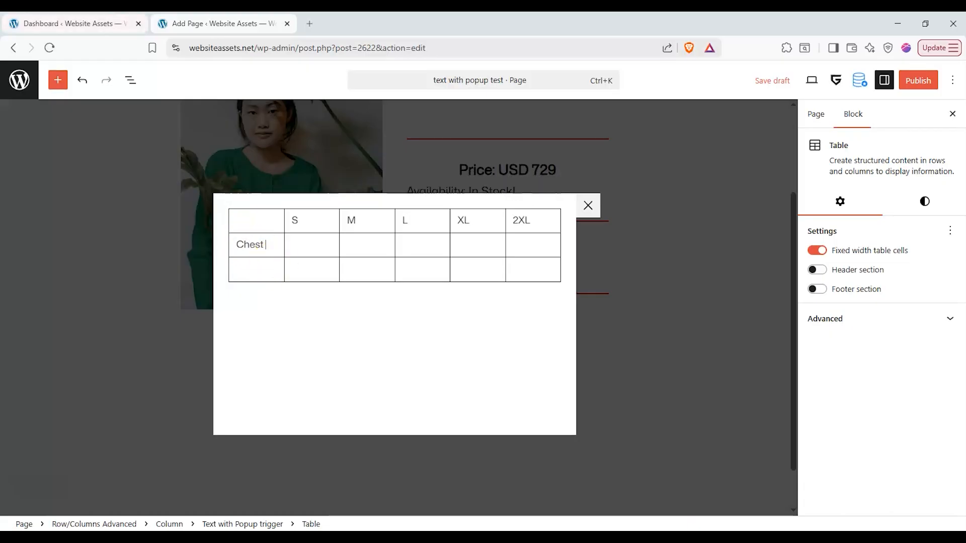
type(" )cm")
key("BackSpace")
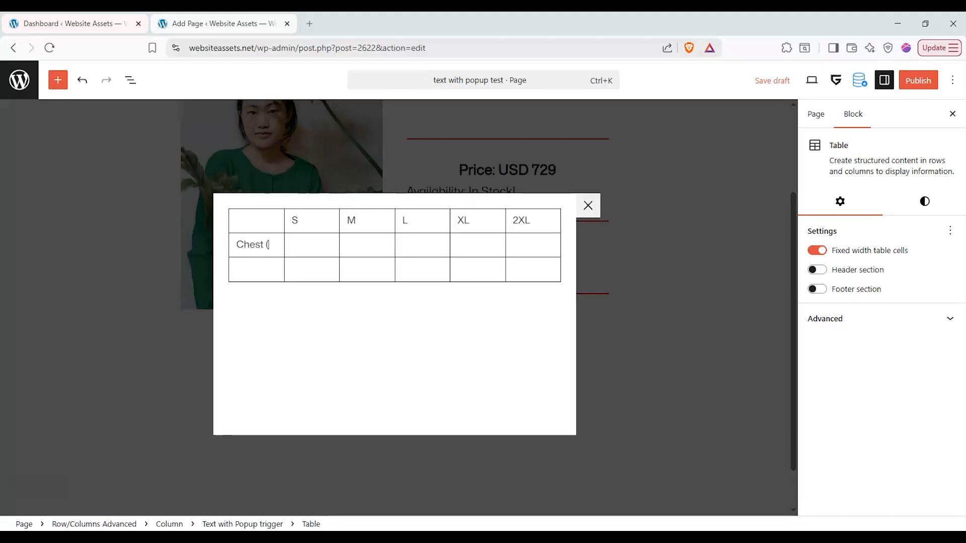
type("m")
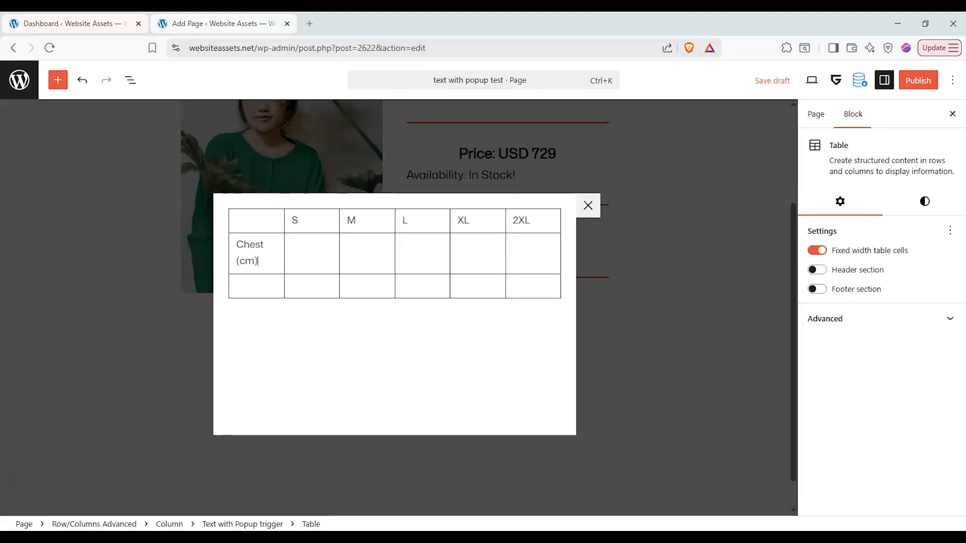
type(")")
- Label the table's third row "Sleeves (cm)" in the first column
left_click(248, 286)
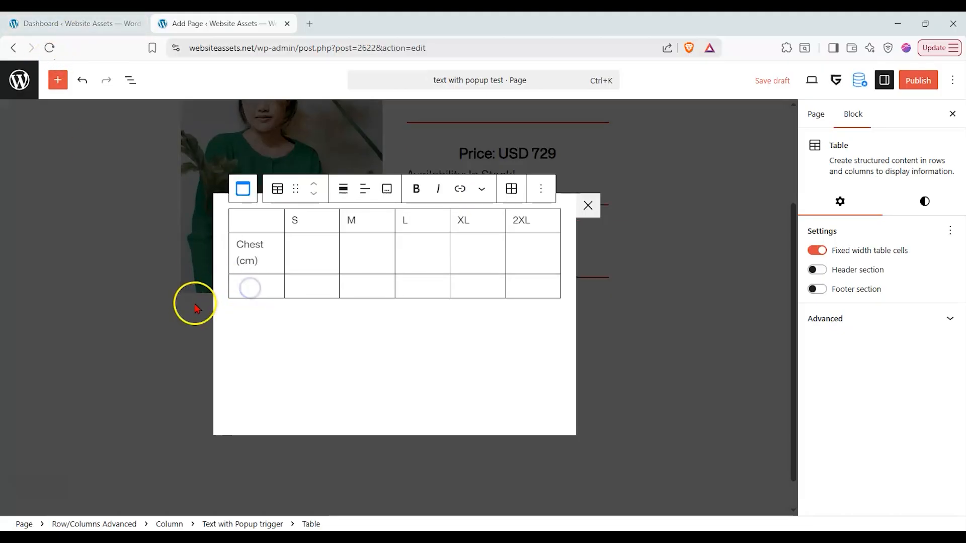
type("S")
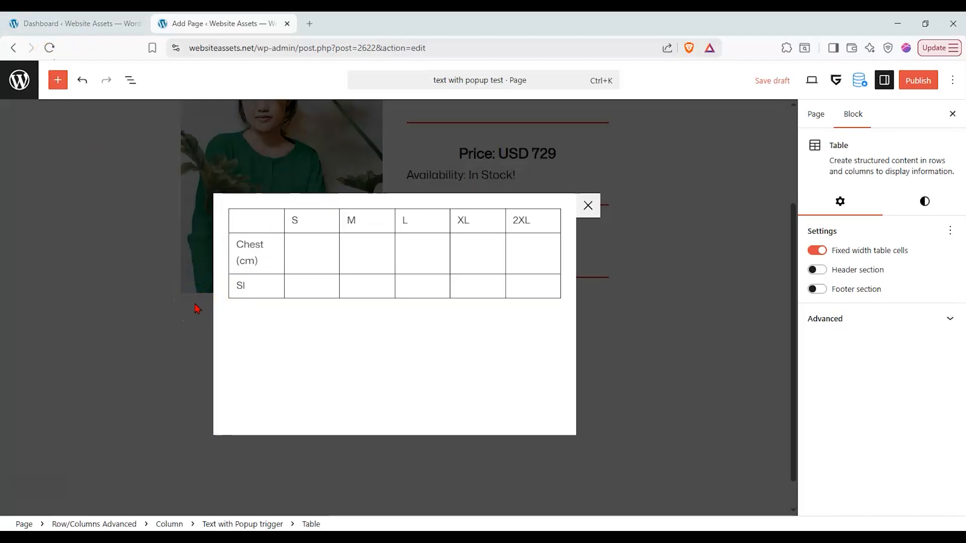
type("leevce")
key("BackSpace")
key("BackSpace")
type("es")
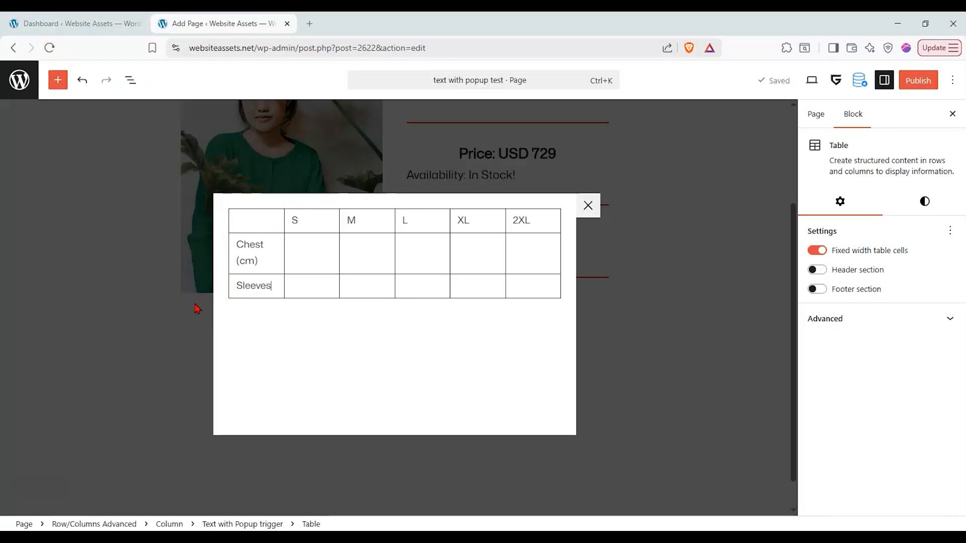
type(" (cm")
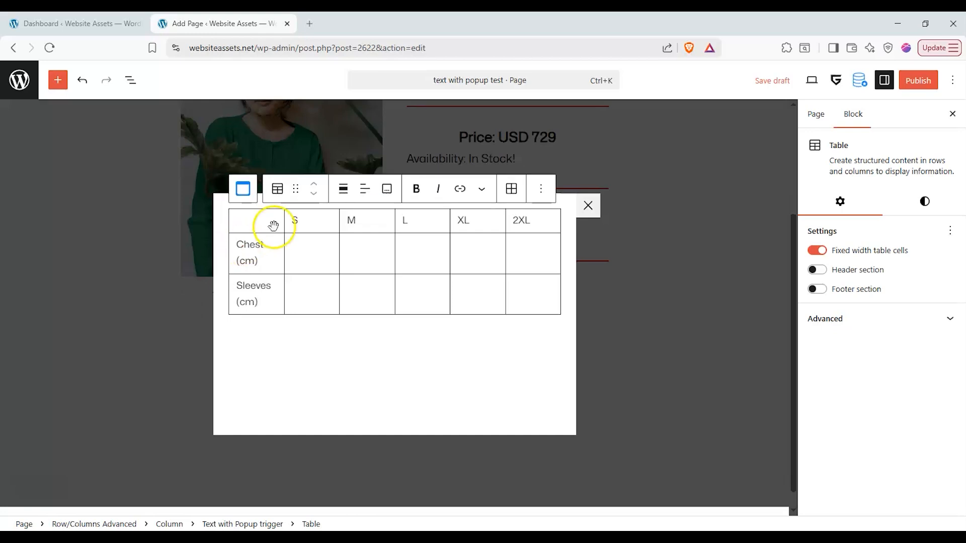
- Enter the chest measurements 20, 30, 40, 50 and 60 for sizes S through 2XL
type("20")
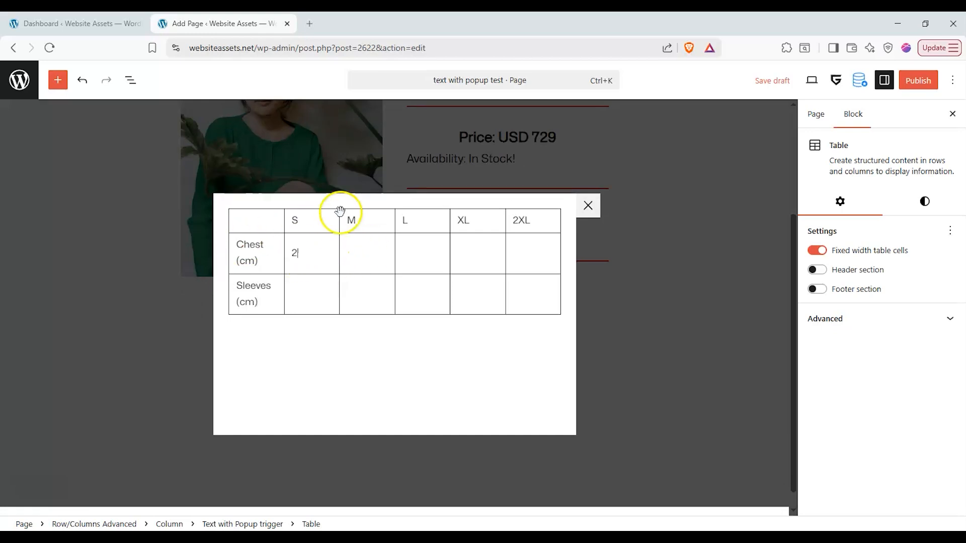
left_click(359, 250)
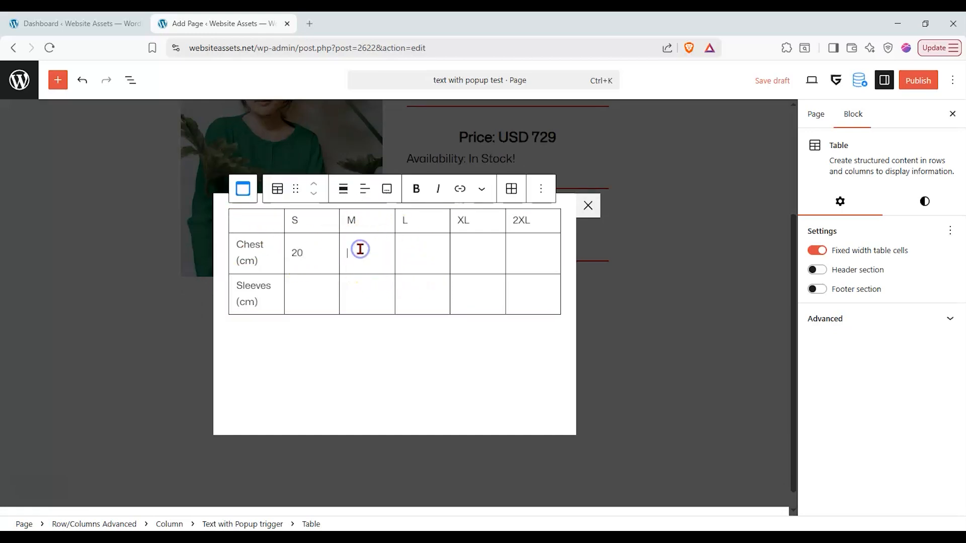
type("30")
left_click(416, 255)
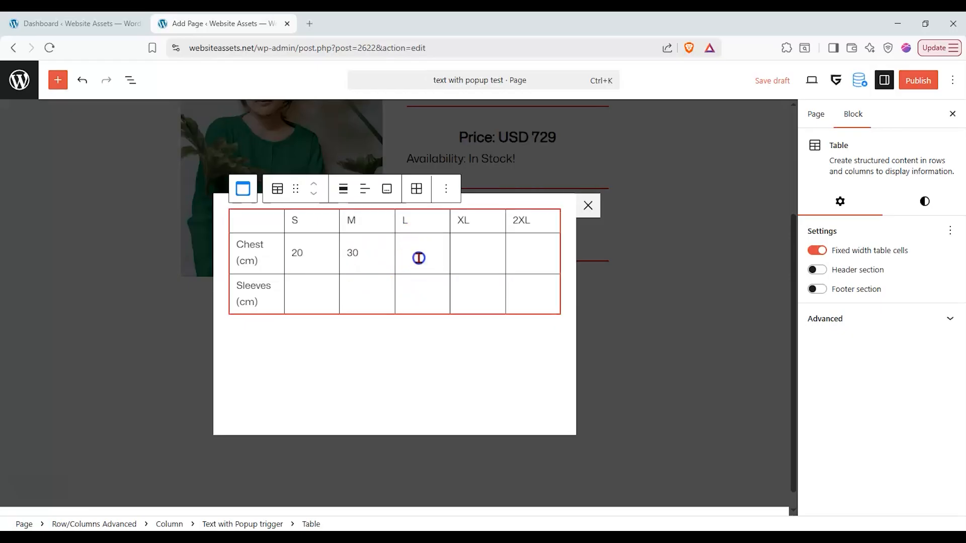
type("40")
left_click(487, 252)
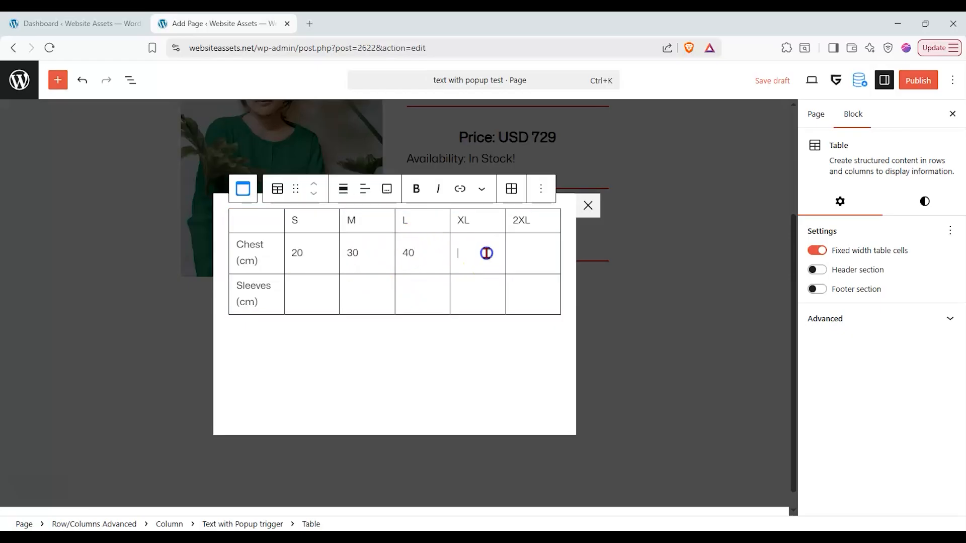
type("50")
left_click(524, 256)
type("60")
- Enter the sleeve measurements 40, 50, 60, 70 and 80 for sizes S through 2XL
left_click(313, 299)
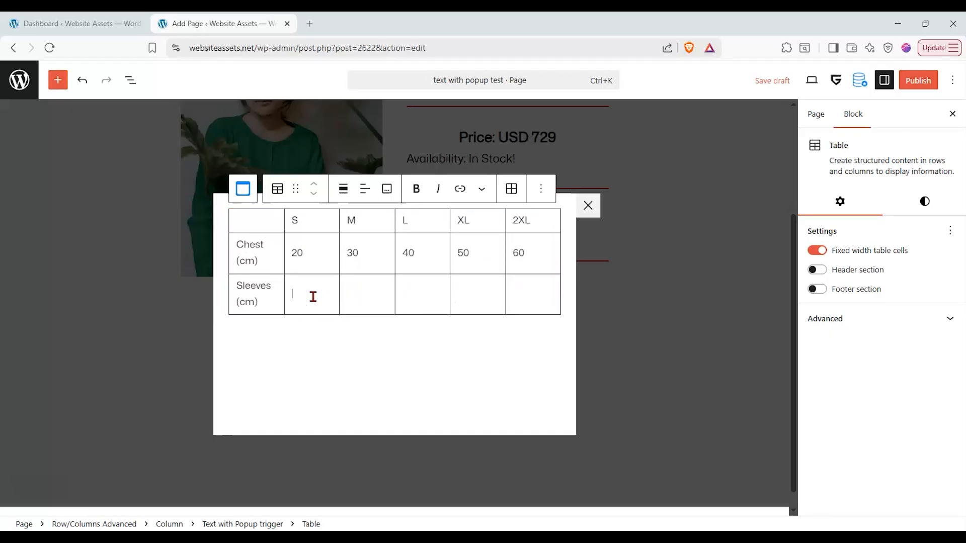
type("40")
left_click(366, 294)
type("50")
left_click(416, 286)
type("60")
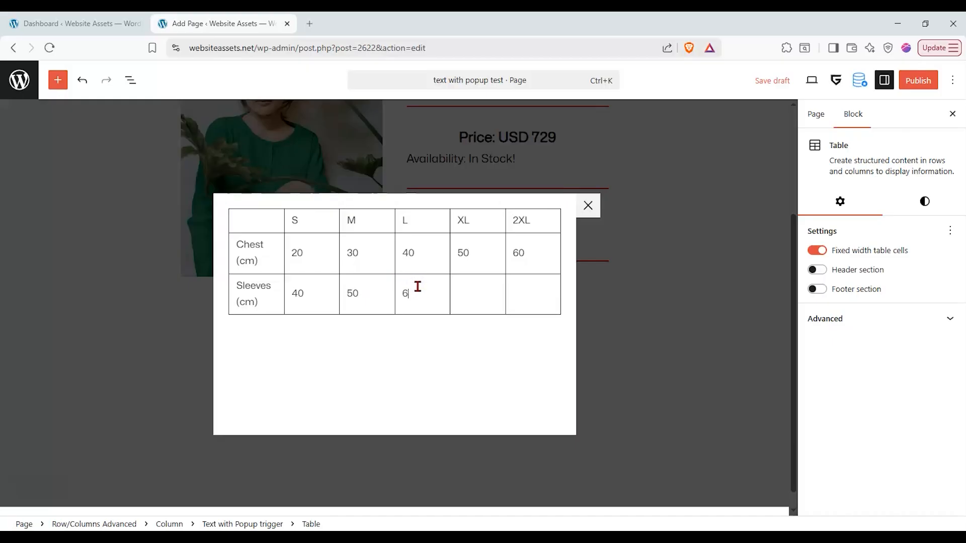
left_click(470, 297)
type("70")
left_click(529, 293)
type("80")
- Add a Text Advanced block below the table reading "* please allow for a tolerance of 2-3cm for our garments are handmade with love <3"
left_click(443, 352)
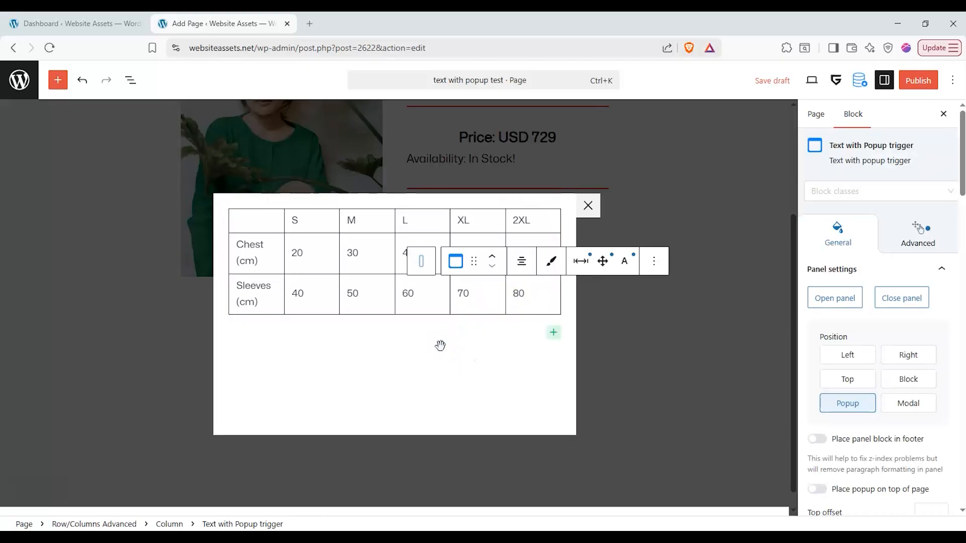
left_click(58, 80)
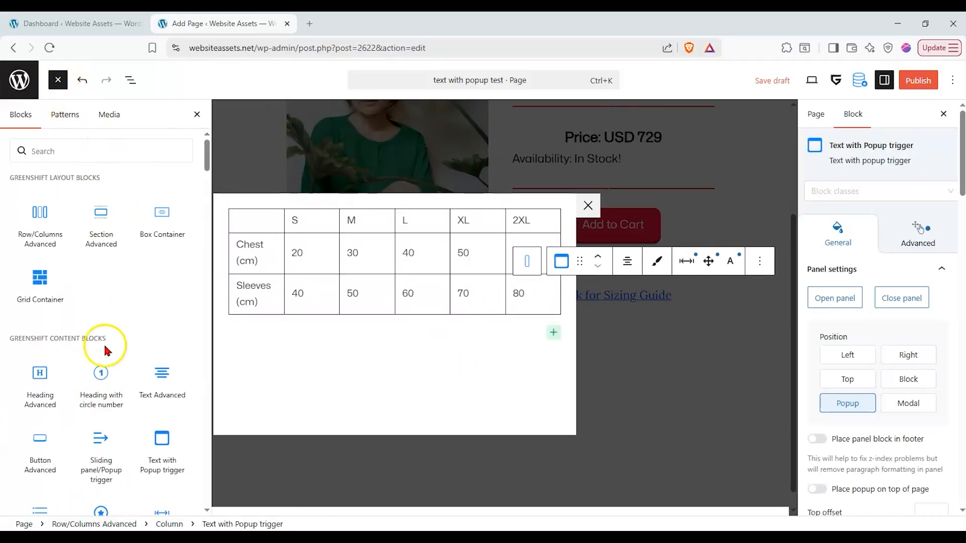
left_click_drag(163, 382, 447, 322)
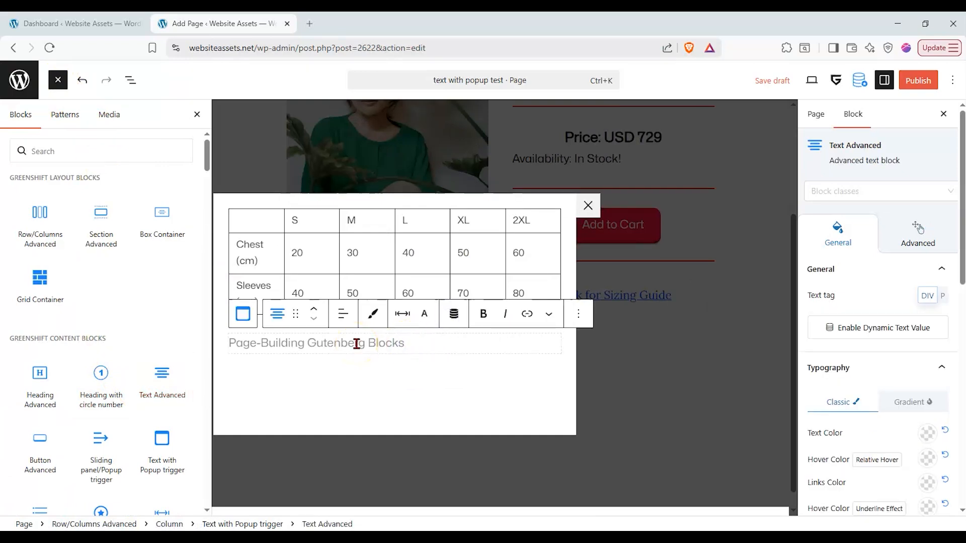
type("* please allow for a tolerance of 2-3cm")
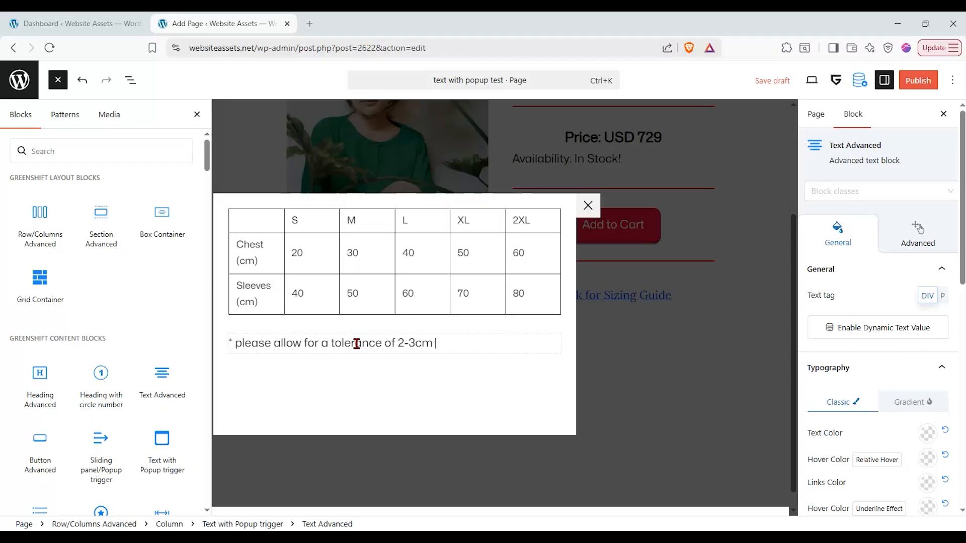
type("ma")
key("BackSpace")
key("BackSpace")
key("BackSpace")
type("ments are handmade w")
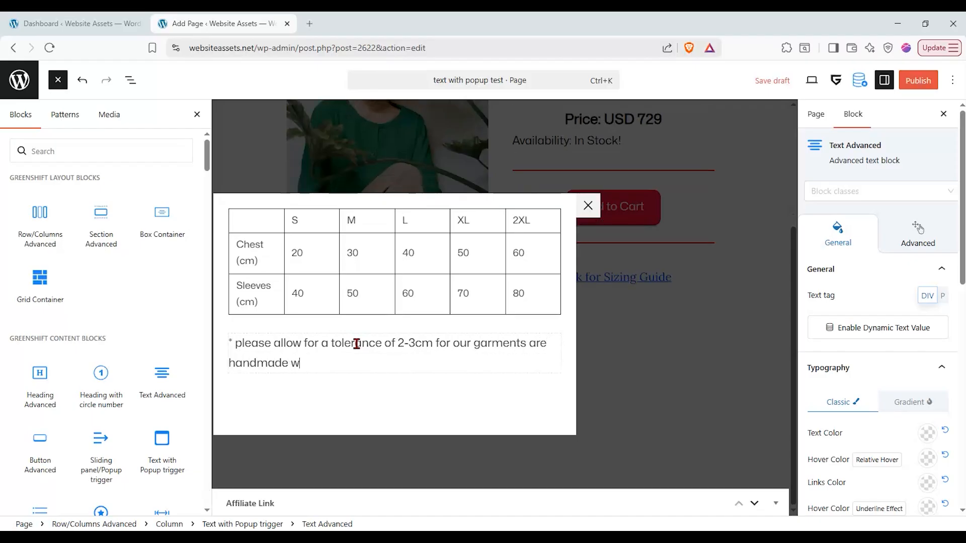
type("ith love <3")
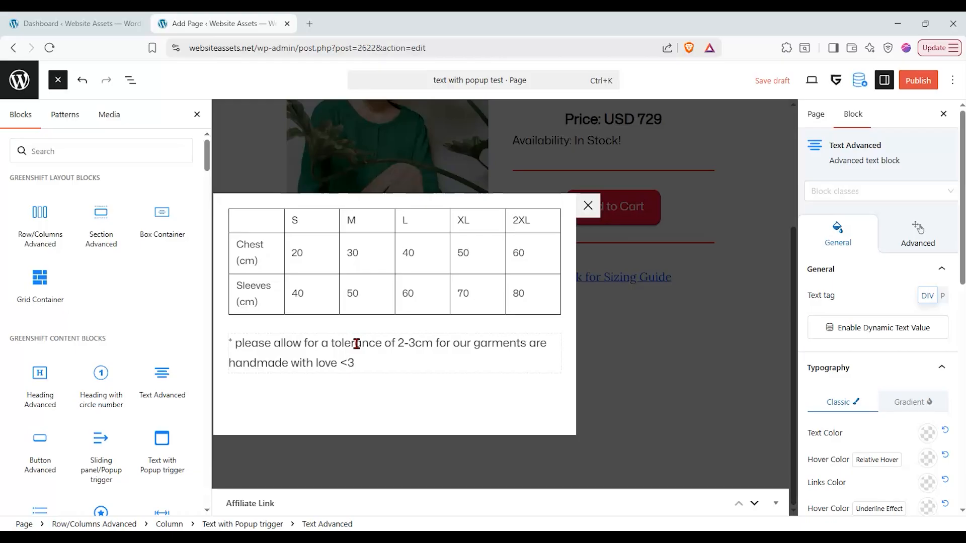
left_click(196, 115)
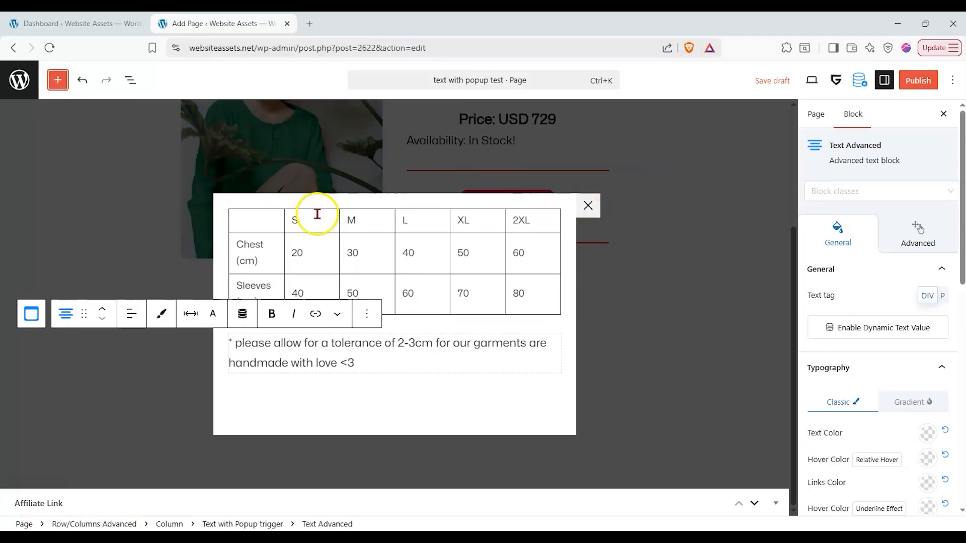
- Add a Heading Advanced block above the size table in the popup reading "Website Assets womenswear size chart"
left_click(58, 80)
left_click_drag(41, 378, 302, 227)
left_click(369, 234)
type("Wenso")
key("BackSpace")
key("BackSpace")
key("BackSpace")
type("bsite ")
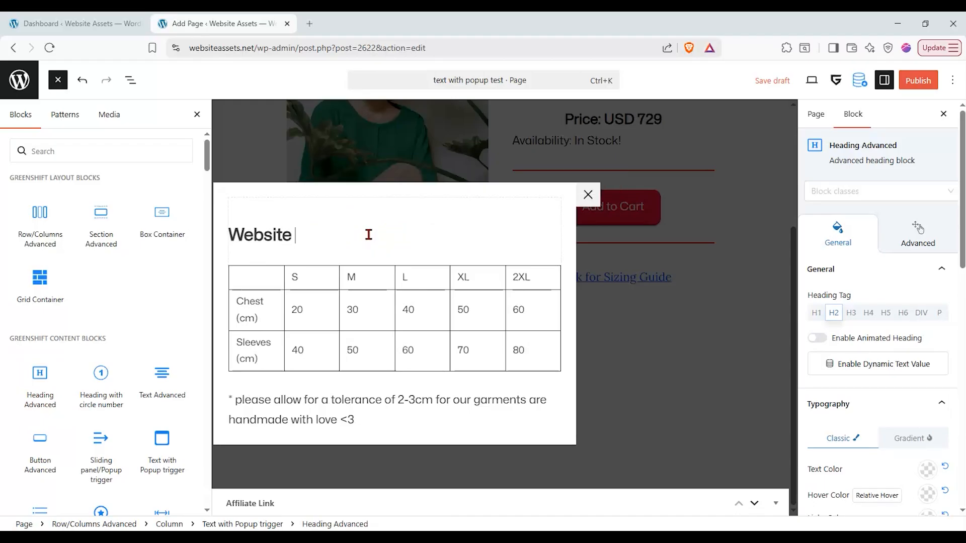
type("Assets womensw")
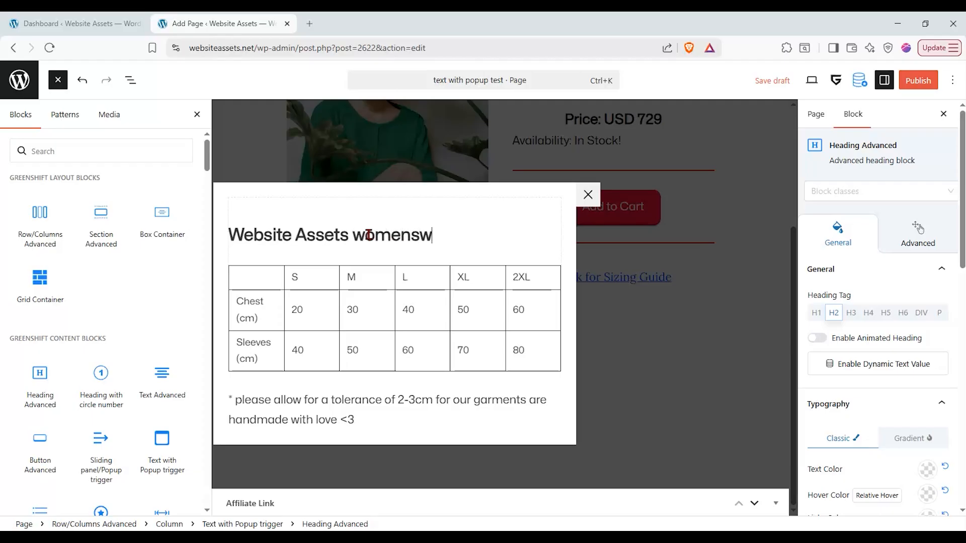
type("ear size cah")
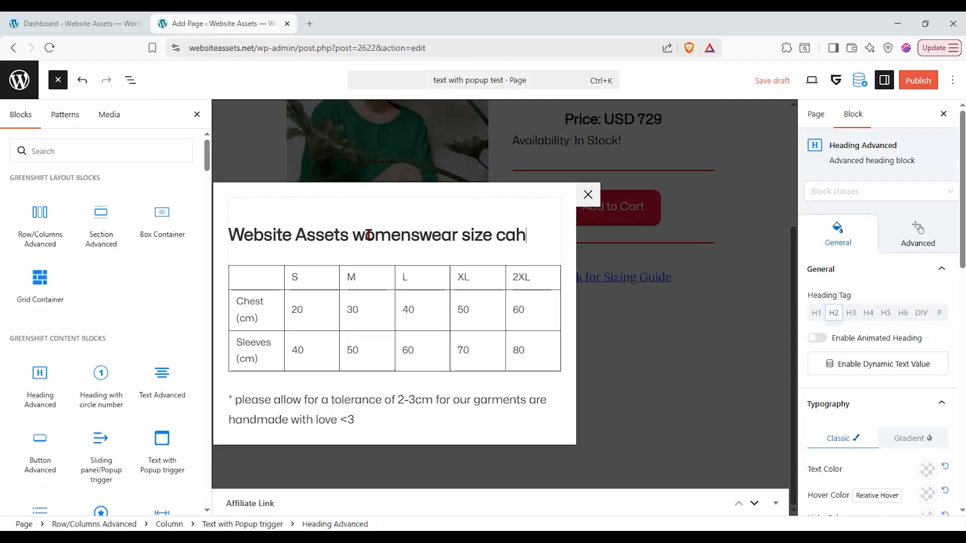
key("BackSpace")
key("BackSpace")
key("BackSpace")
type("har")
left_click(197, 114)
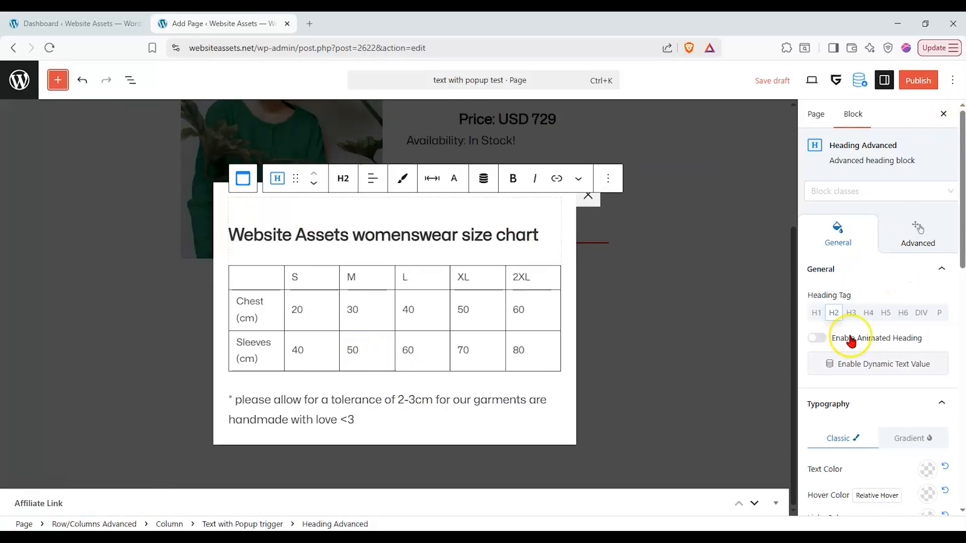
- Set the popup heading to H6 and center its text
scroll(845, 376, "down", 2)
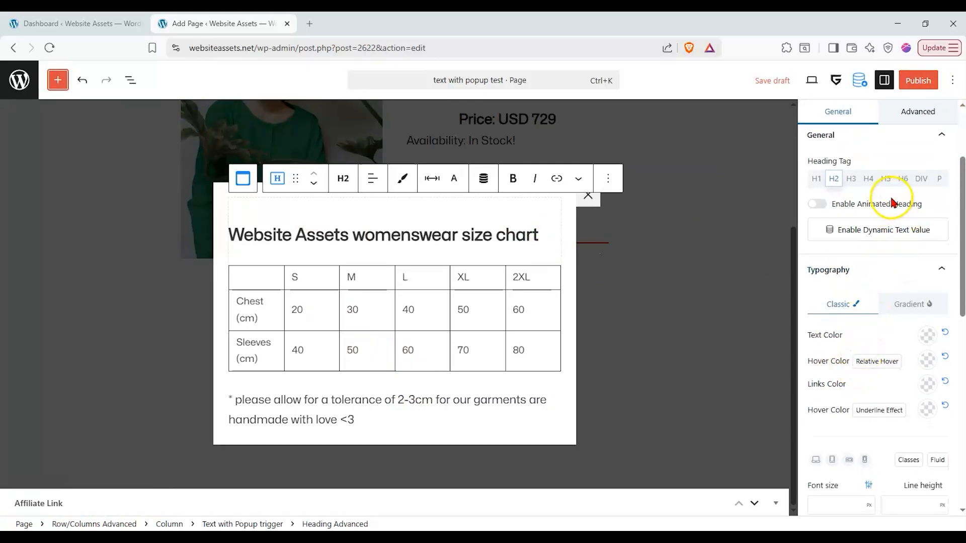
left_click(912, 184)
left_click(900, 183)
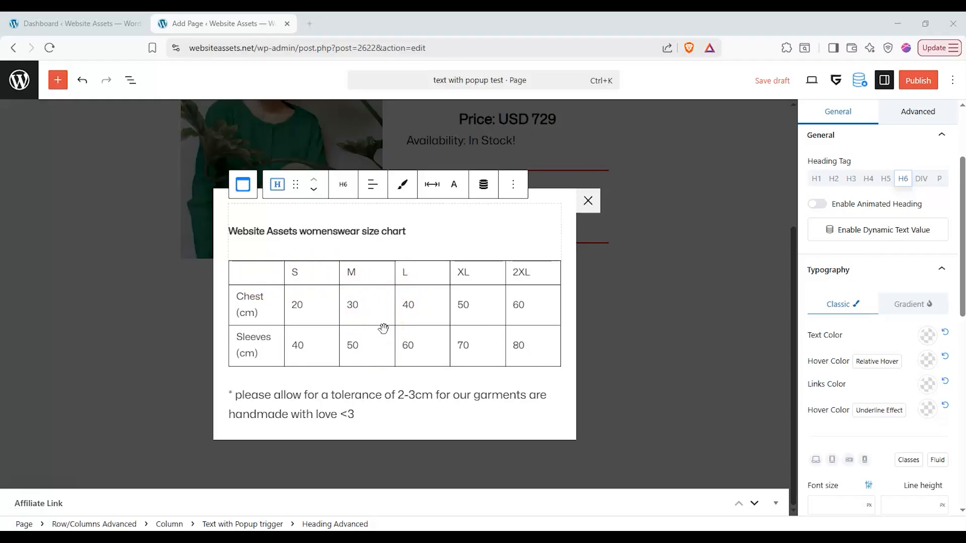
left_click(373, 185)
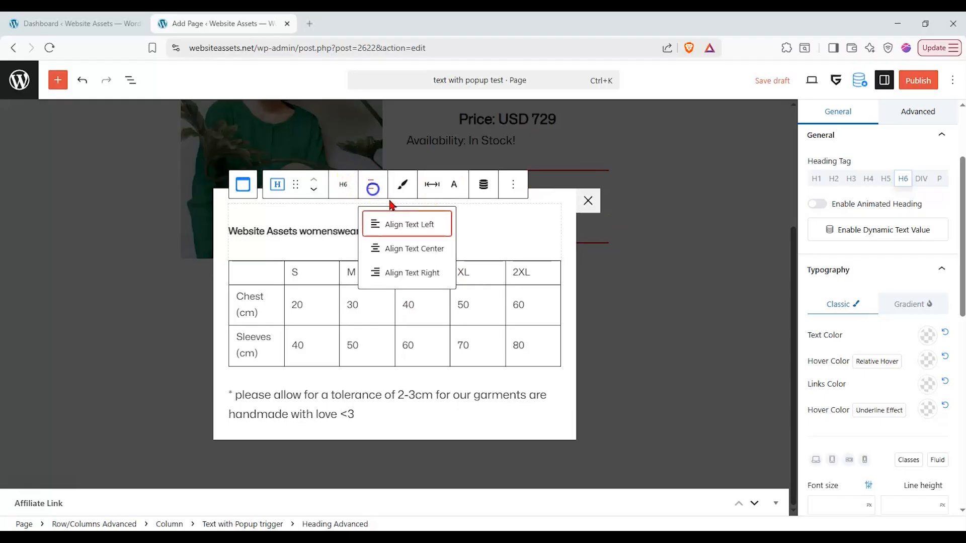
left_click(413, 250)
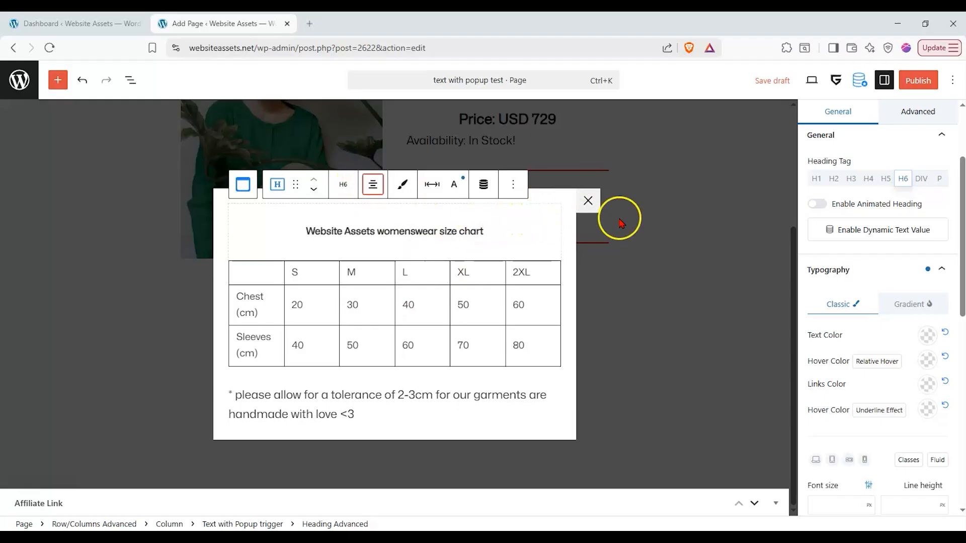
- Publish the page with the size chart popup closed and open its live version
left_click(460, 324)
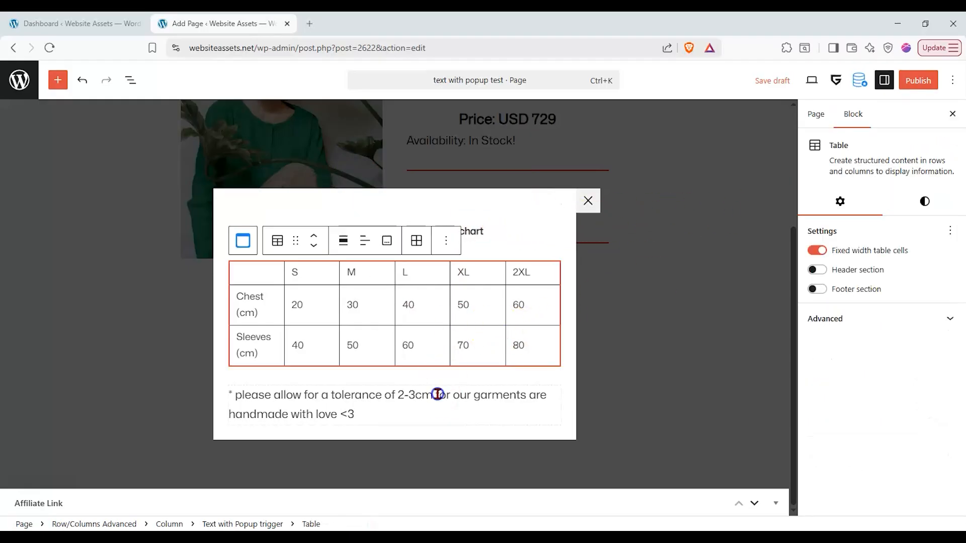
left_click(437, 395)
left_click(586, 200)
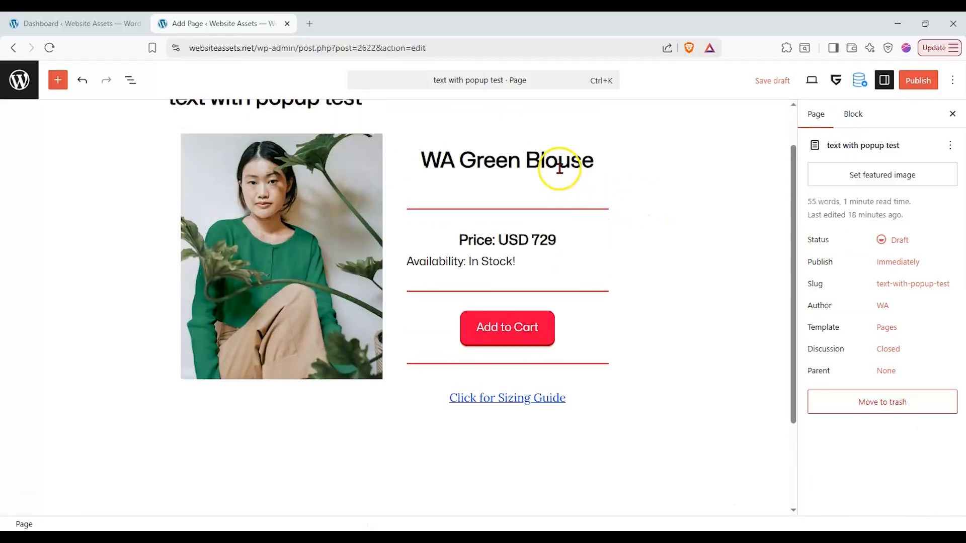
left_click(558, 165)
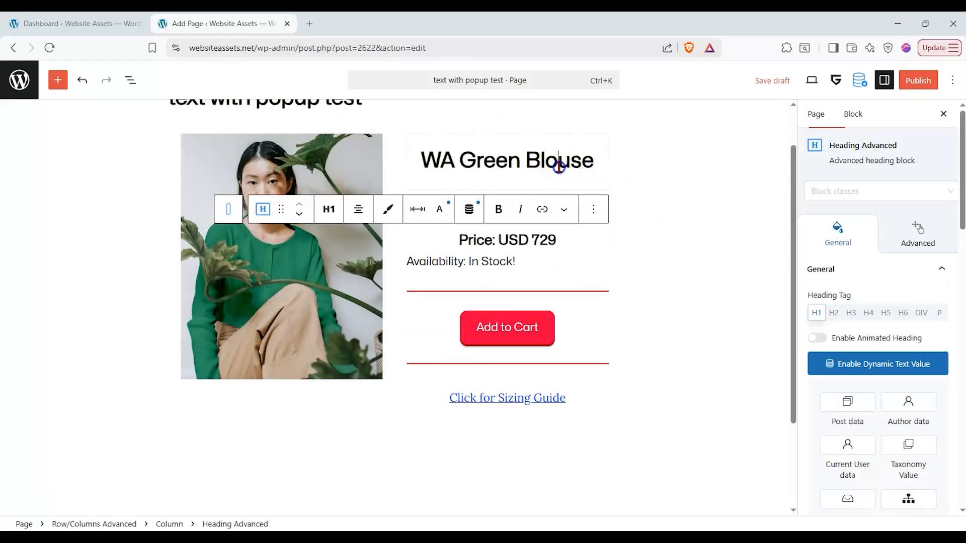
left_click(622, 169)
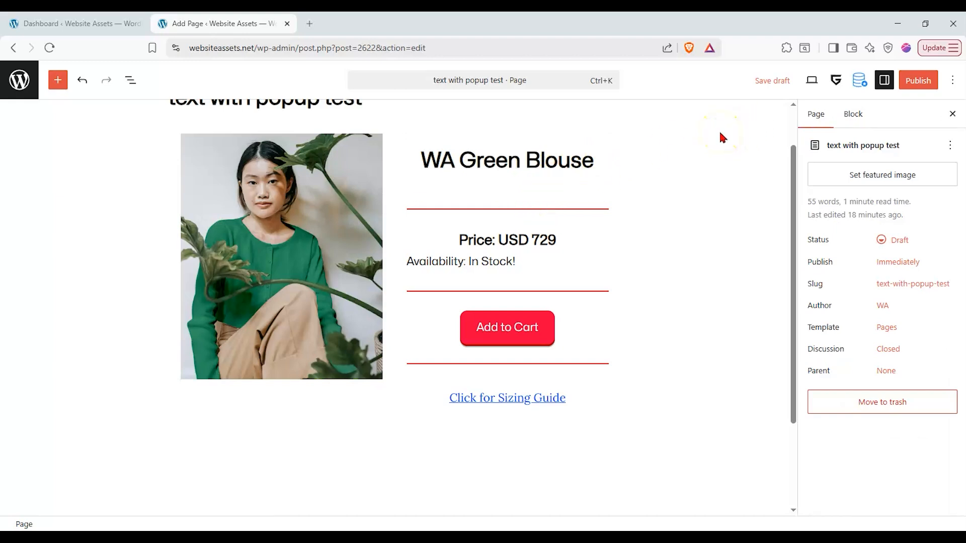
left_click(915, 83)
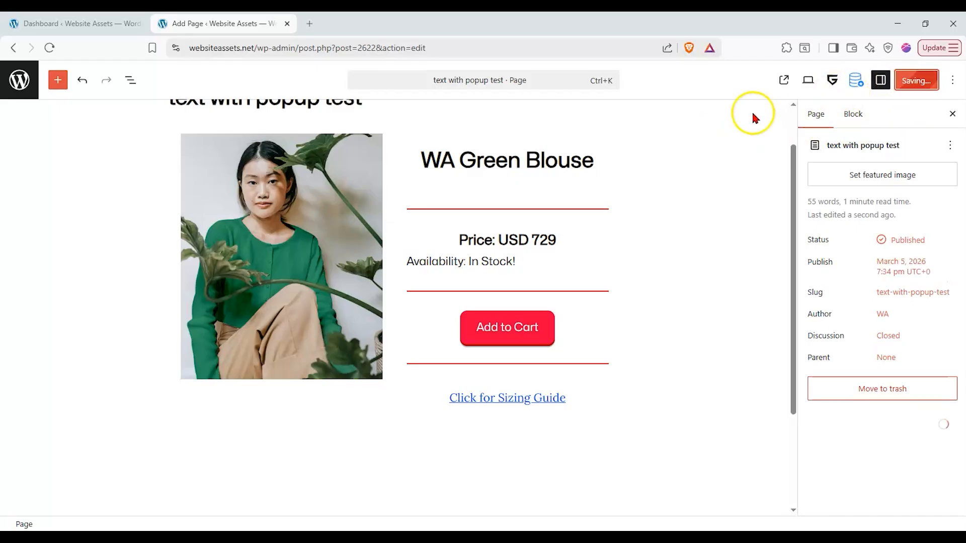
left_click(784, 80)
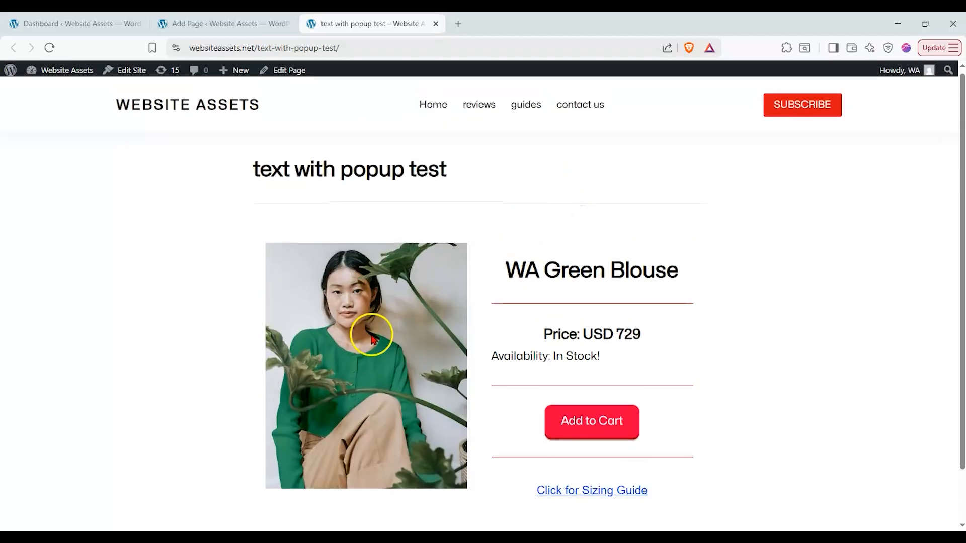
- Test the "Click for Sizing Guide" link on the live page, examining the size chart popup and closing it each time
scroll(528, 335, "down", 1)
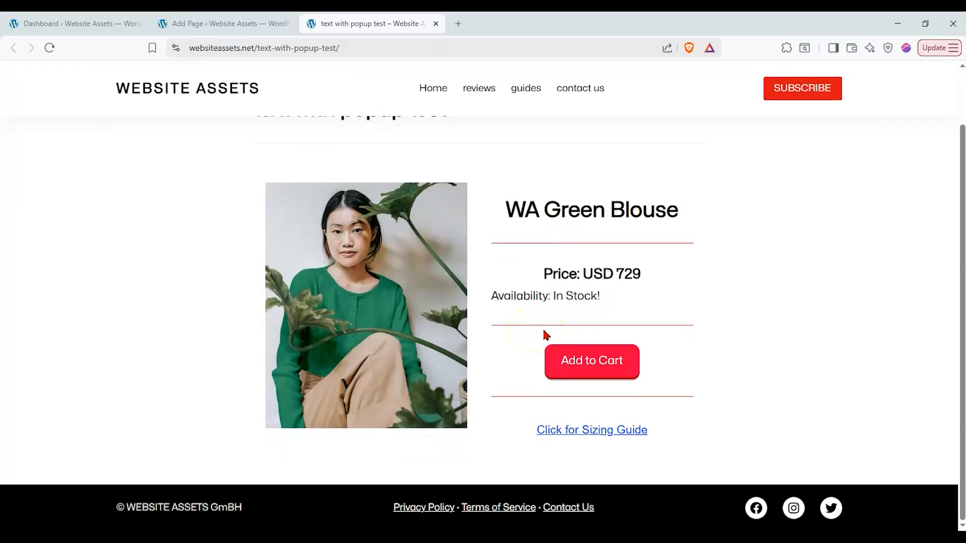
left_click(550, 432)
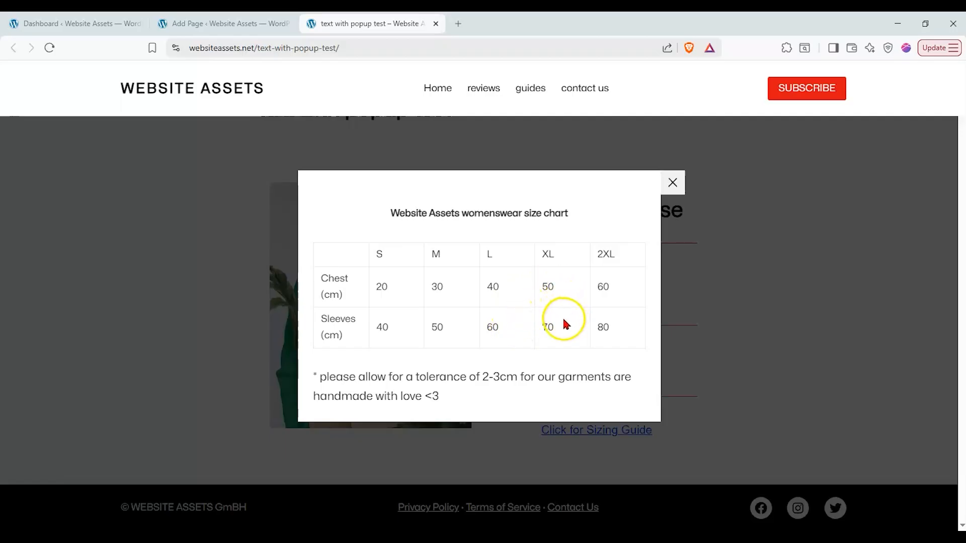
left_click_drag(378, 379, 477, 396)
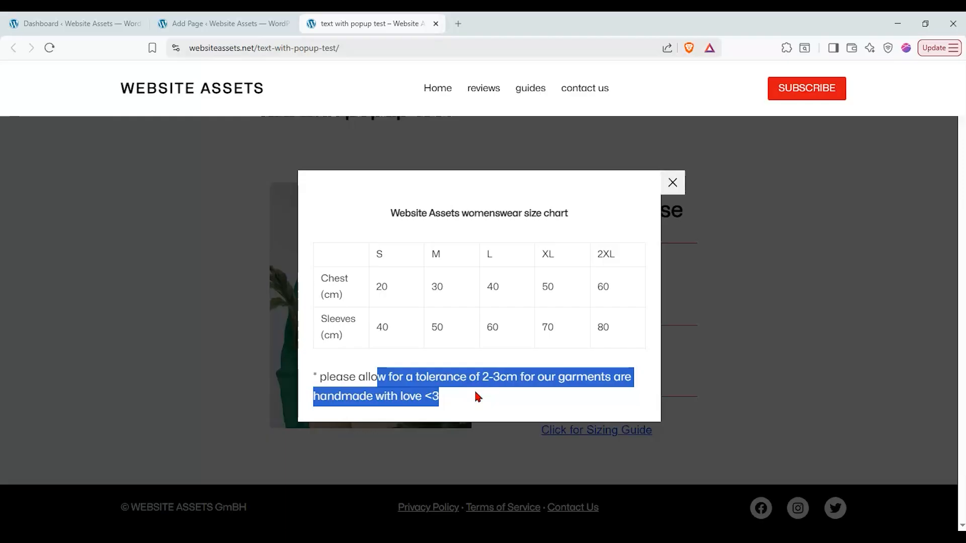
left_click(477, 397)
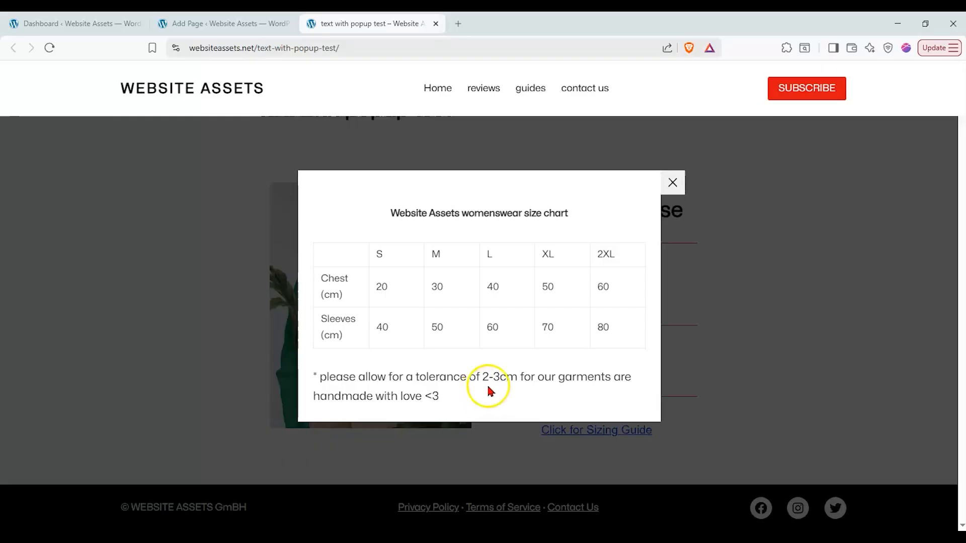
left_click(673, 194)
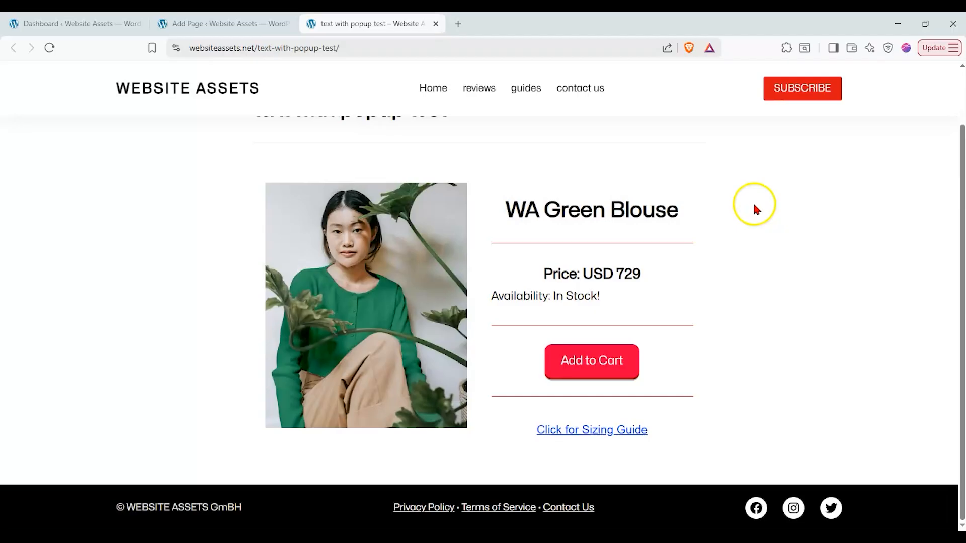
scroll(747, 219, "up", 2)
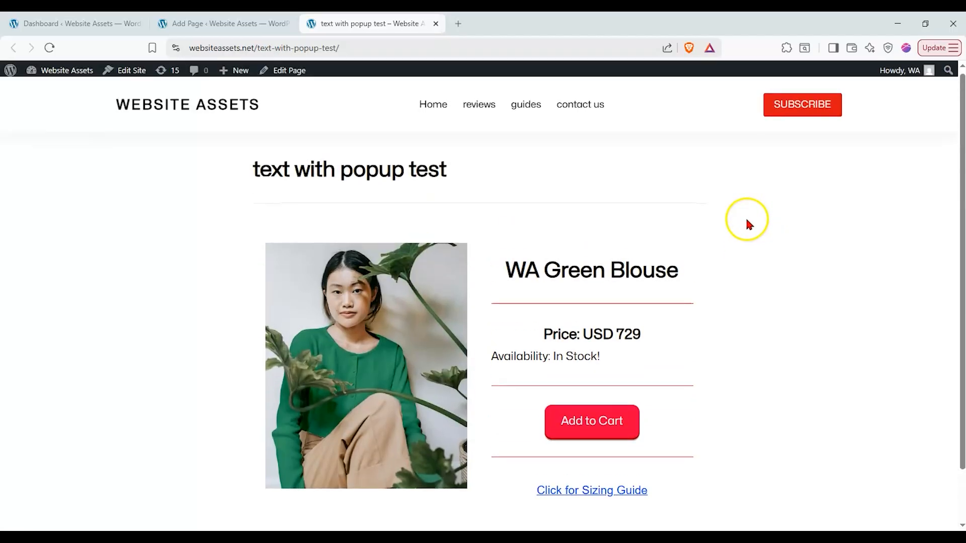
scroll(747, 221, "down", 2)
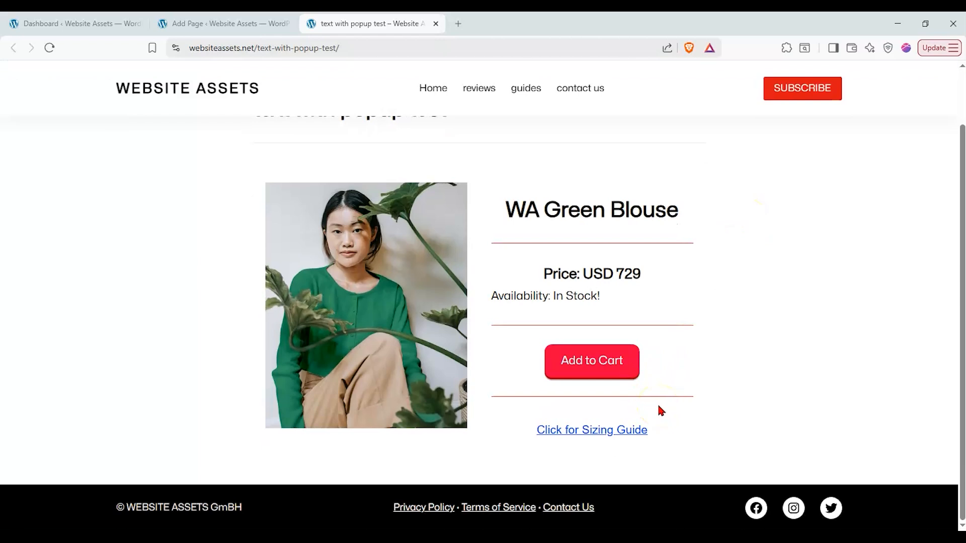
left_click(615, 433)
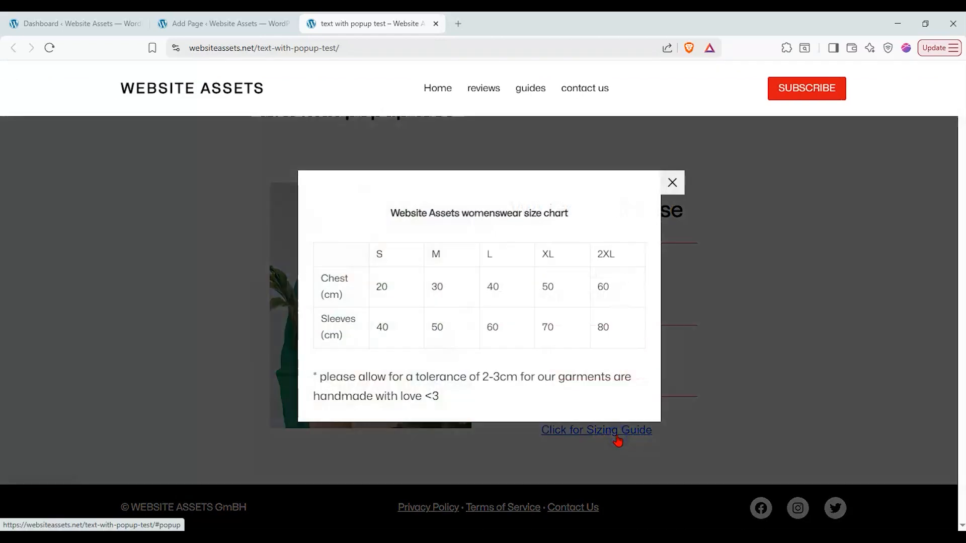
left_click(674, 191)
scroll(697, 308, "up", 2)
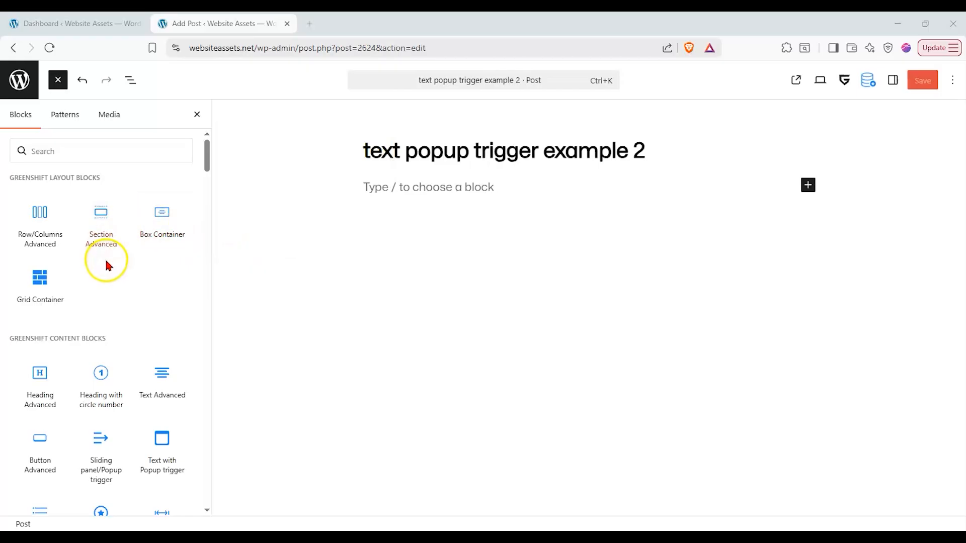
- Add a centered H1 Heading Advanced block to the post reading "ARTICLE: Best Tools for American Web Developers in 2026"
left_click_drag(40, 375, 527, 191)
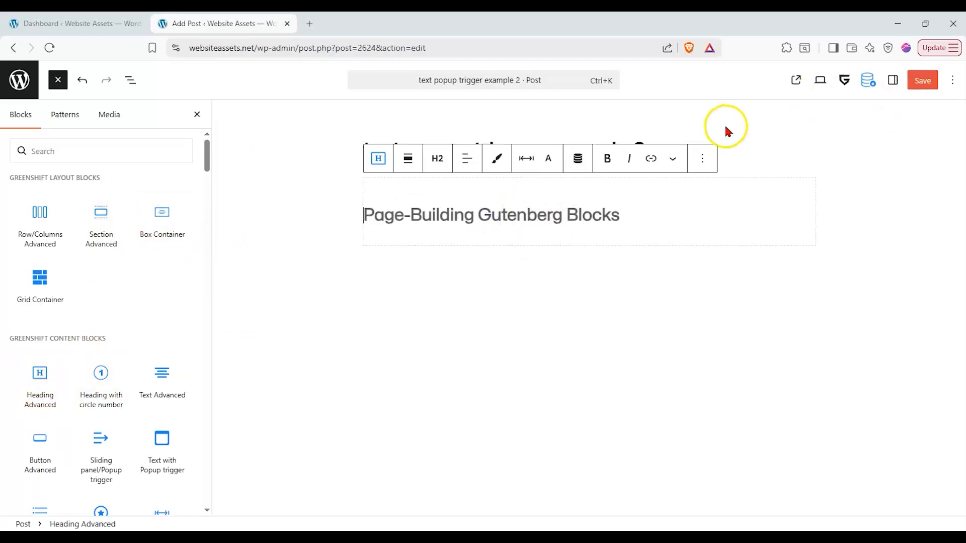
left_click(892, 81)
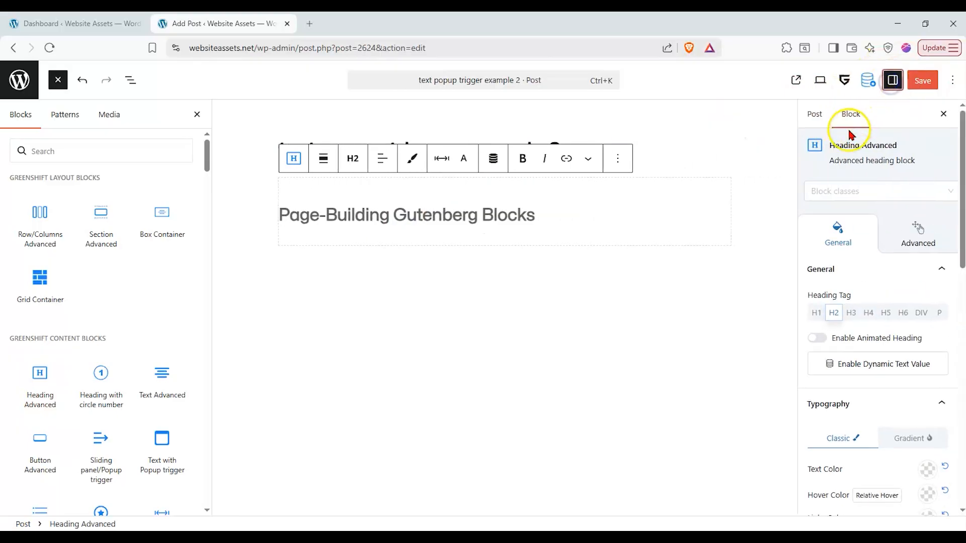
left_click(818, 313)
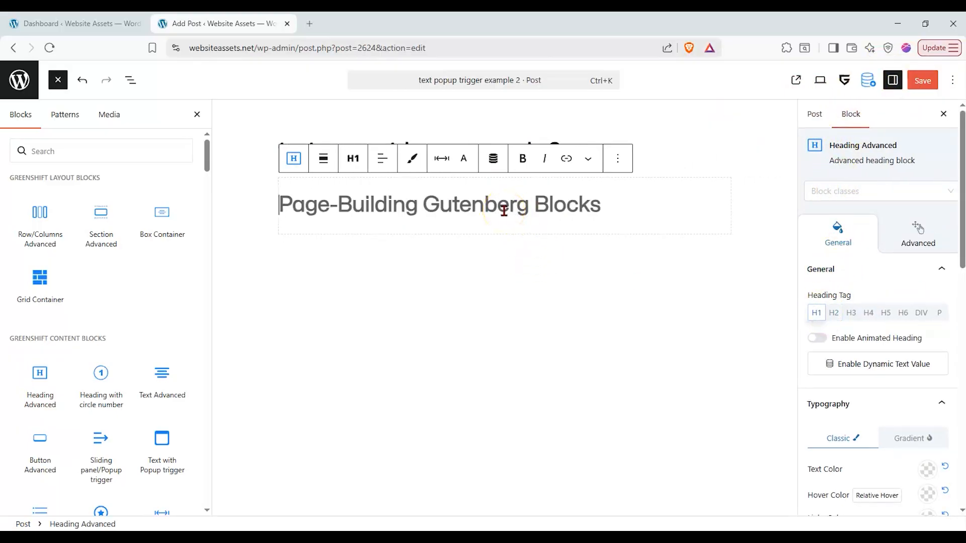
type("ARTILE")
key("BackSpace")
key("BackSpace")
type("CLE:")
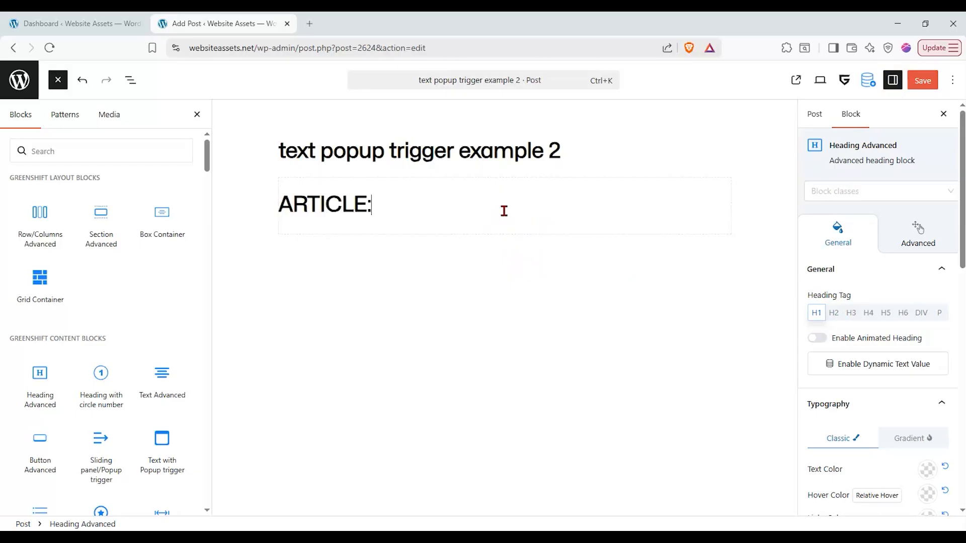
type(" Bes")
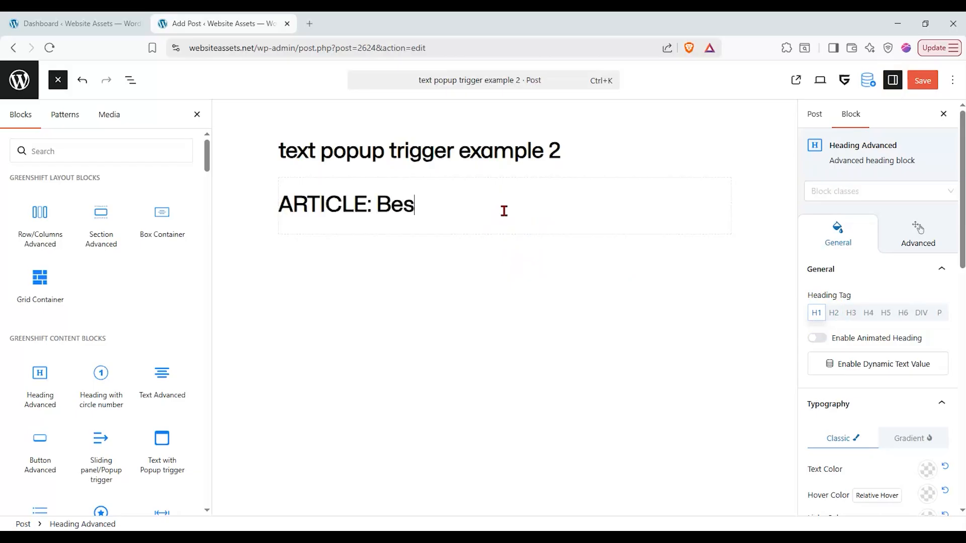
type("t Tools for American Web Developers in 2026")
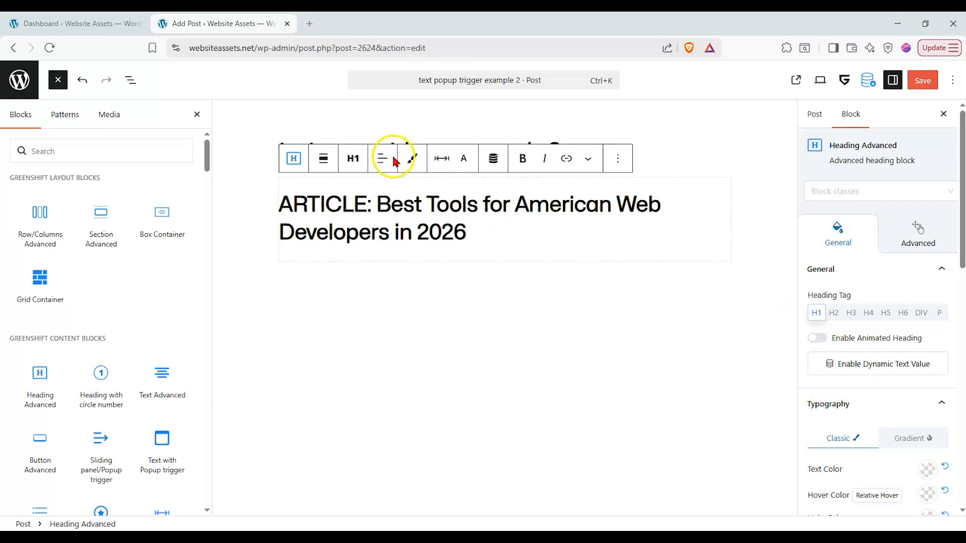
left_click(385, 159)
left_click(421, 224)
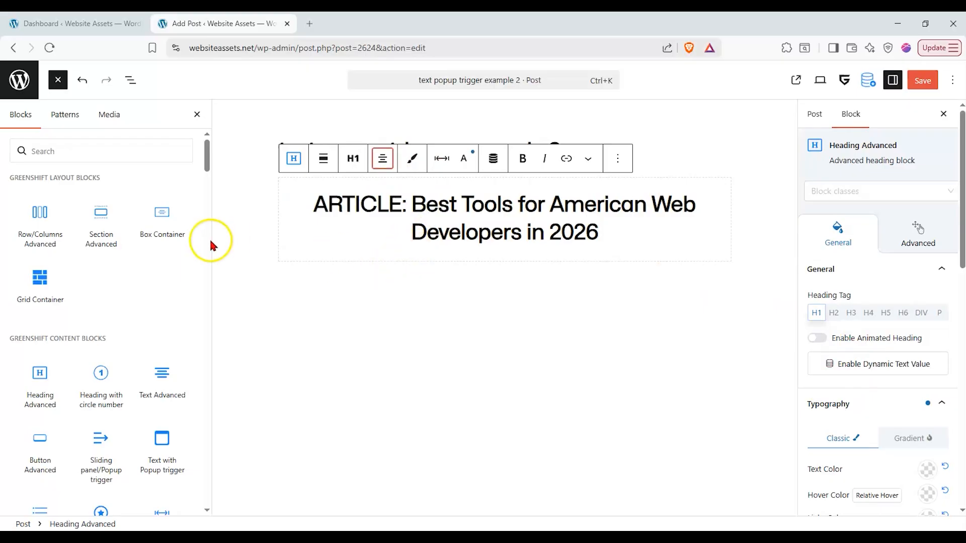
- Add a Text Advanced block below the heading reading "If you're looking to get the most out of your website design experience...."
left_click_drag(160, 384, 356, 281)
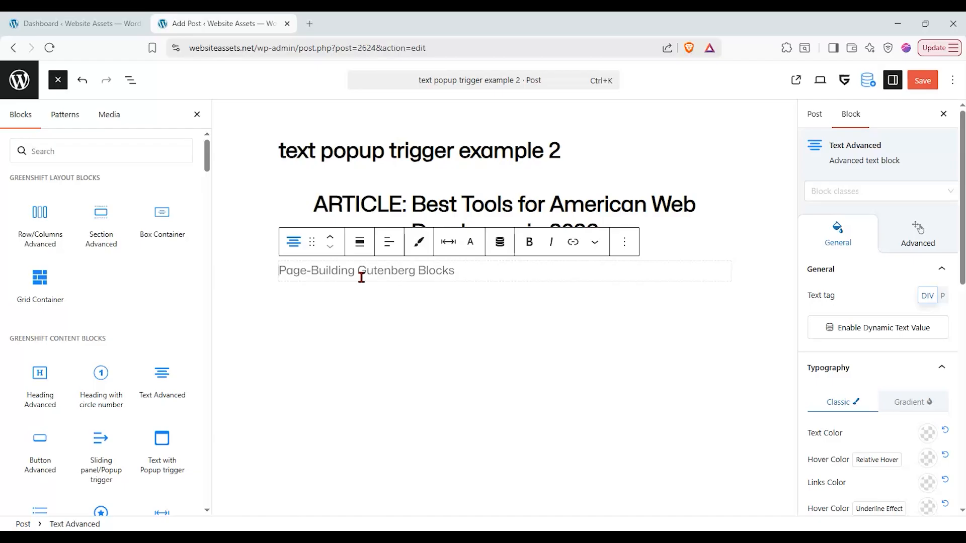
type("If youire")
key("BackSpace")
key("BackSpace")
key("BackSpace")
type("re lo")
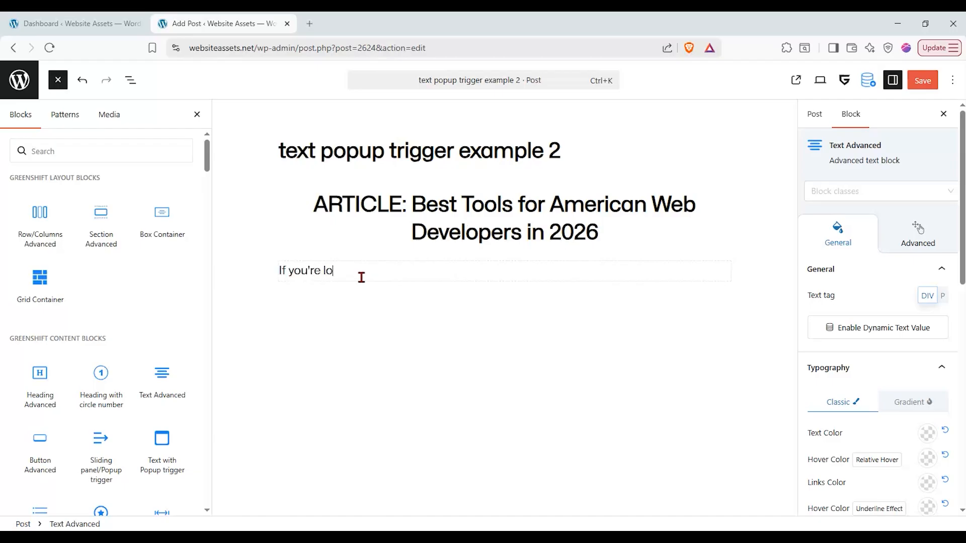
type("oking to get the most out of your we")
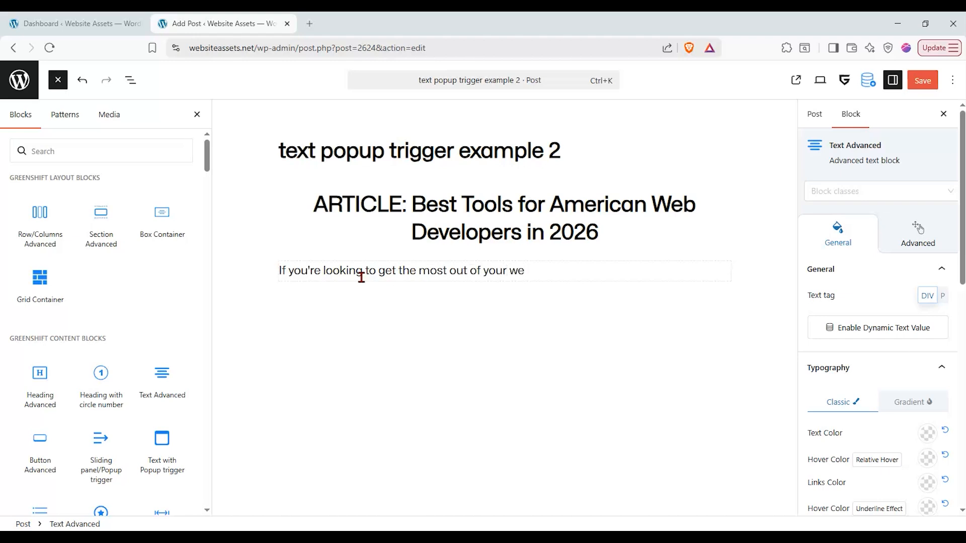
type("design expero")
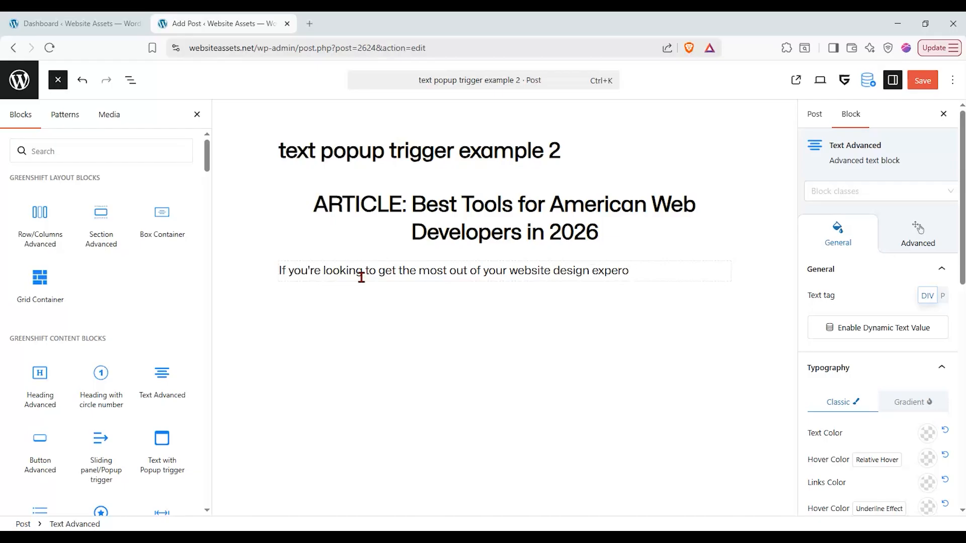
key("BackSpace")
type("ience....")
mouse_move(132, 262)
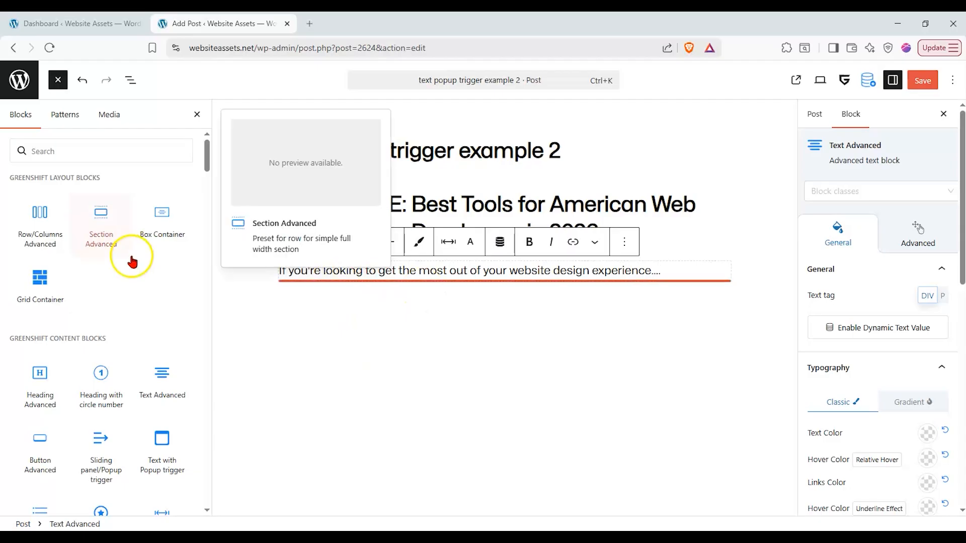
- Add a Text with Popup trigger block below the article's introductory text
scroll(135, 337, "down", 1)
mouse_move(138, 344)
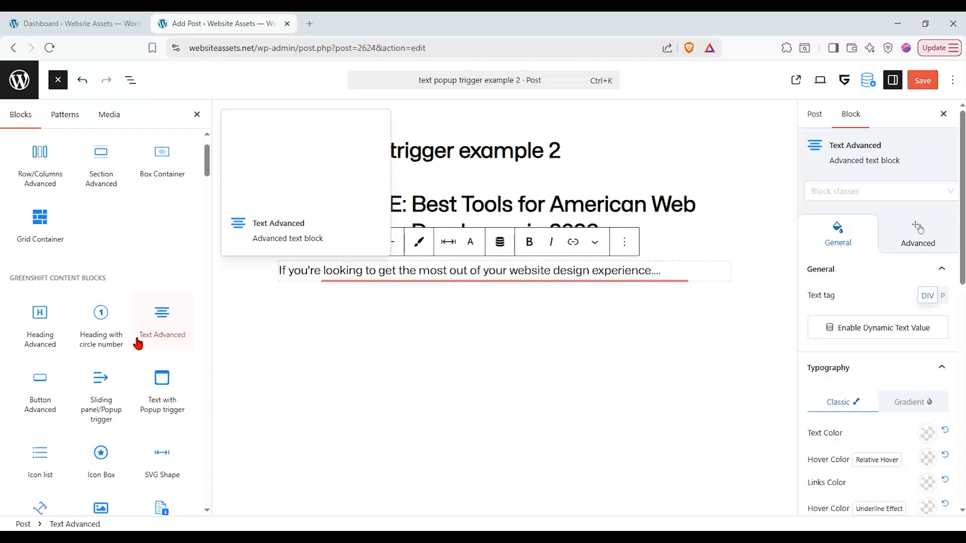
scroll(137, 342, "down", 1)
left_click_drag(162, 327, 377, 299)
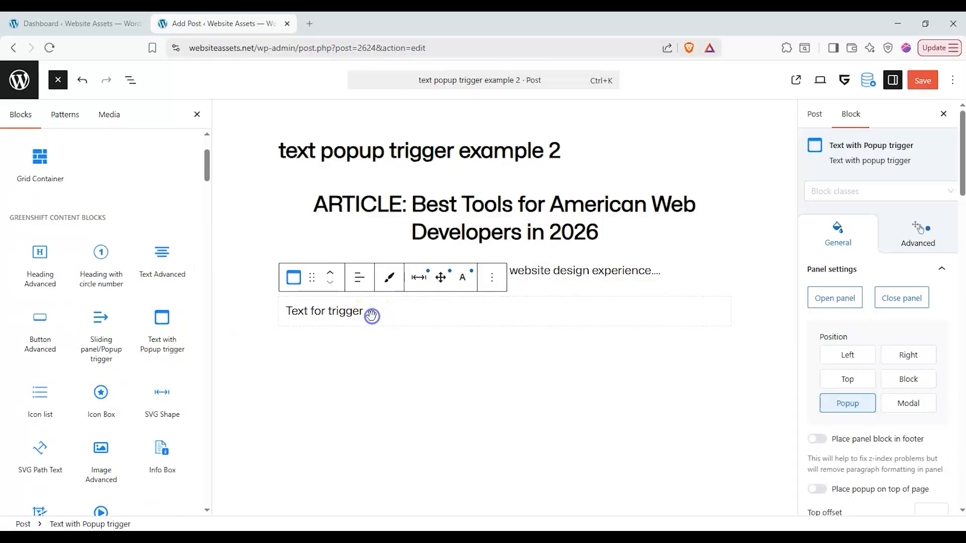
- Apply the Click Me4 preset, a white button with a thin rounded outline, to the popup trigger
scroll(923, 317, "down", 2)
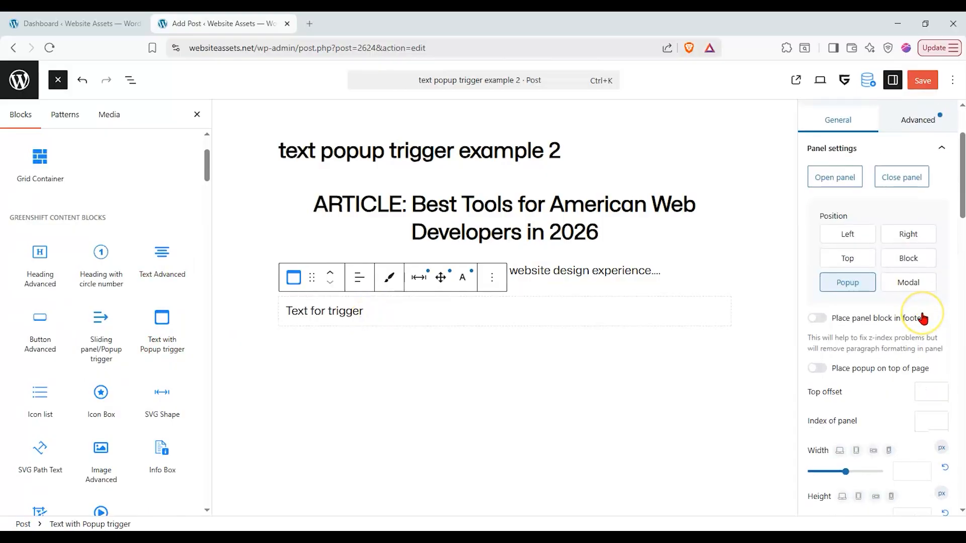
scroll(923, 317, "down", 8)
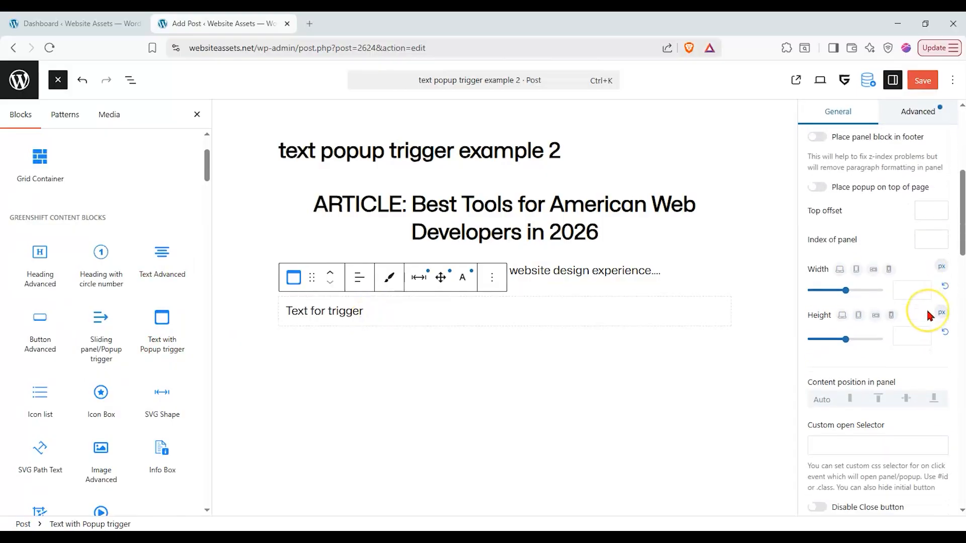
scroll(928, 312, "down", 10)
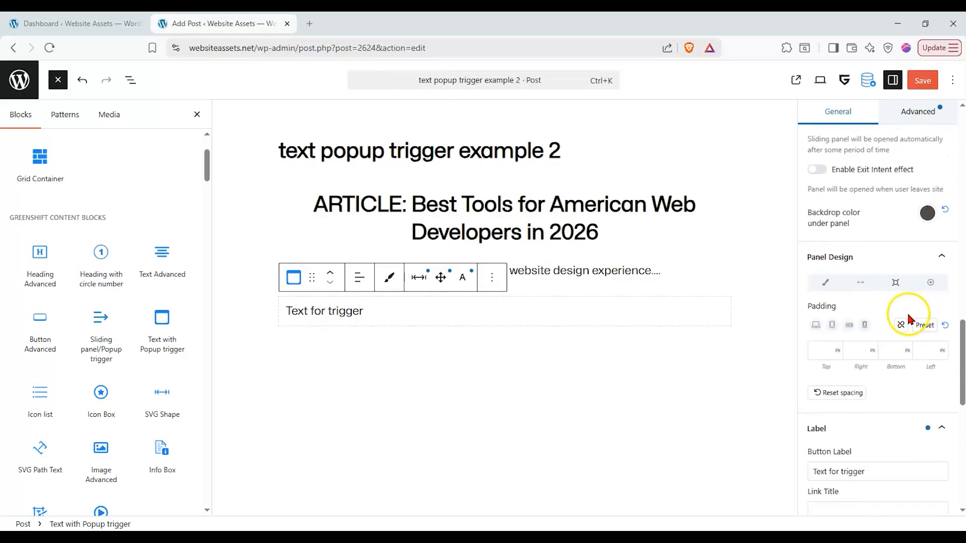
left_click(922, 264)
left_click(906, 284)
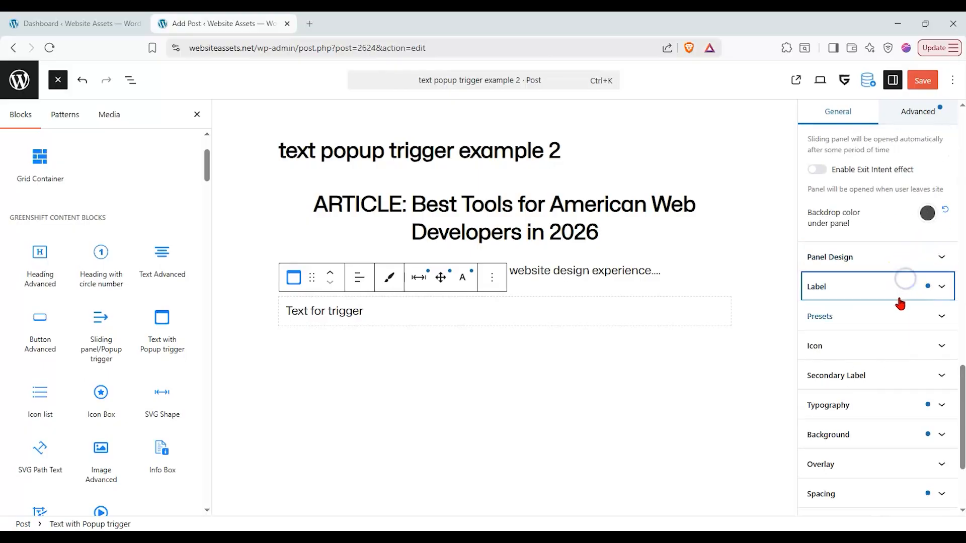
left_click(909, 317)
scroll(911, 322, "down", 4)
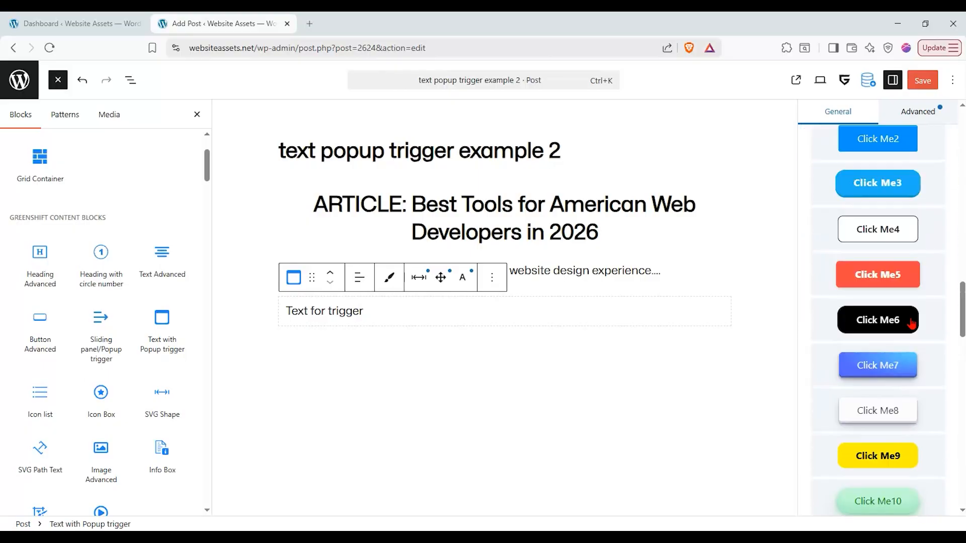
left_click(875, 171)
scroll(871, 173, "up", 1)
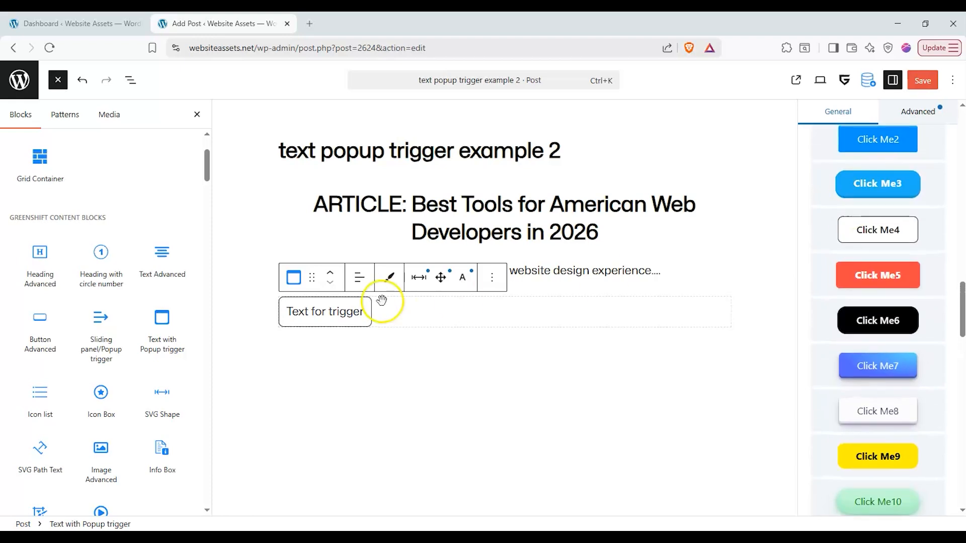
- Center the popup trigger horizontally in the post and collapse its preset options
left_click(368, 284)
left_click(397, 338)
scroll(936, 360, "up", 3)
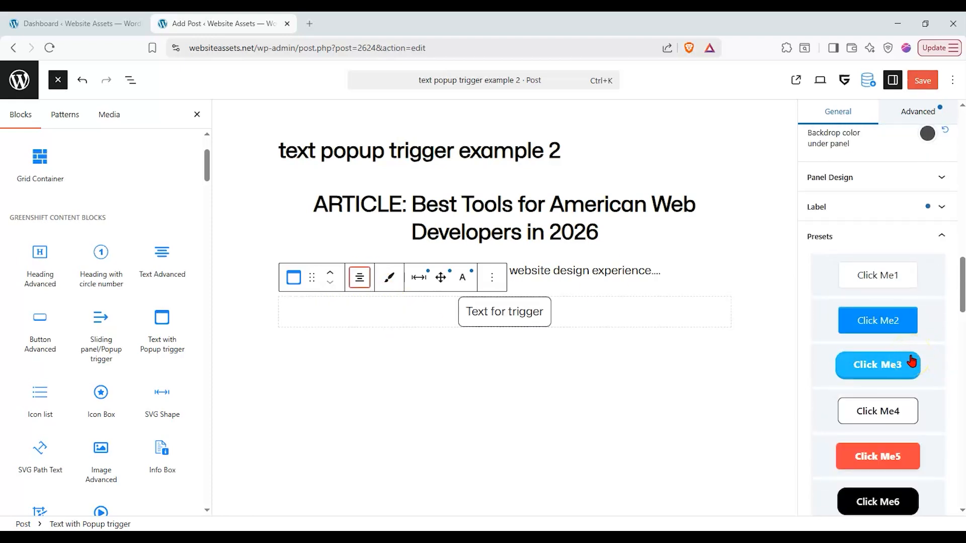
scroll(912, 361, "up", 2)
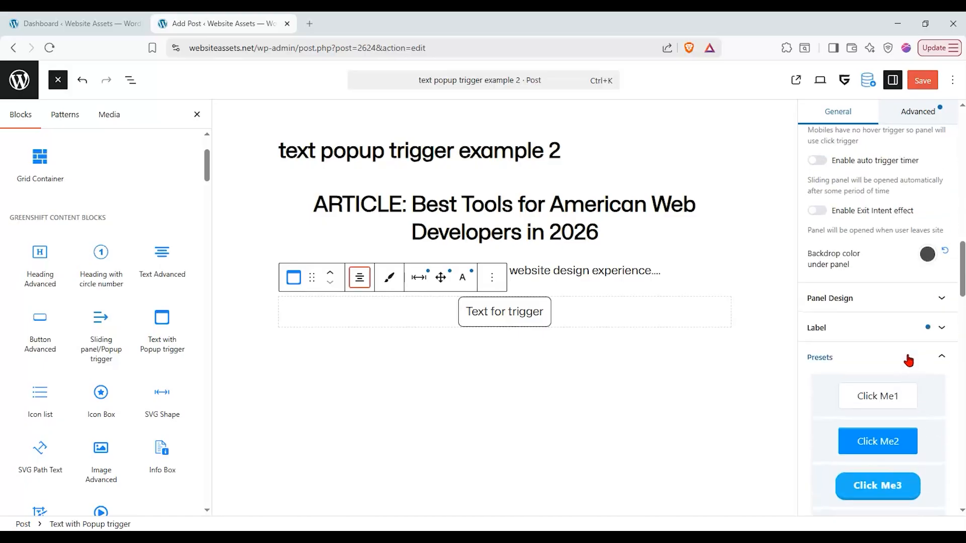
left_click(907, 358)
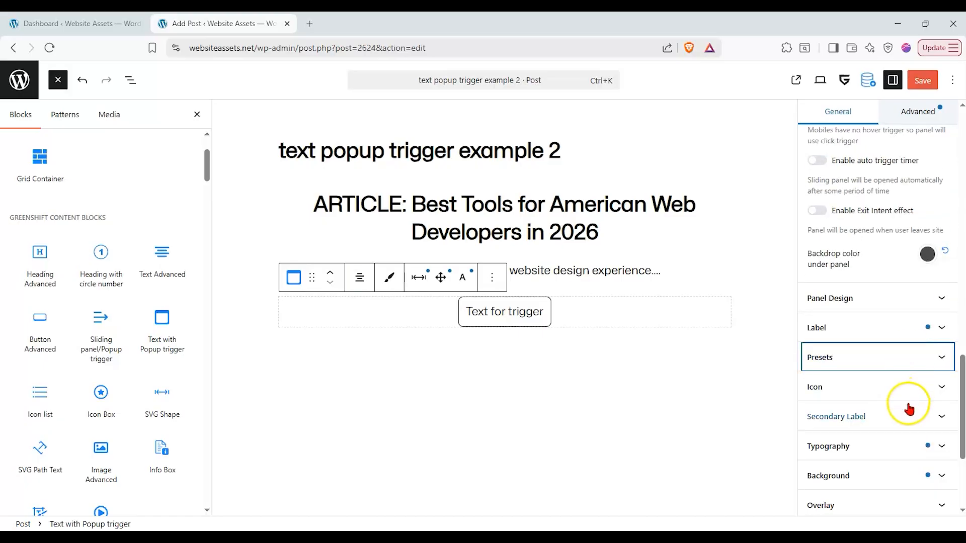
- Change the popup trigger's normal-state border on all sides to a dashed style
scroll(903, 385, "down", 1)
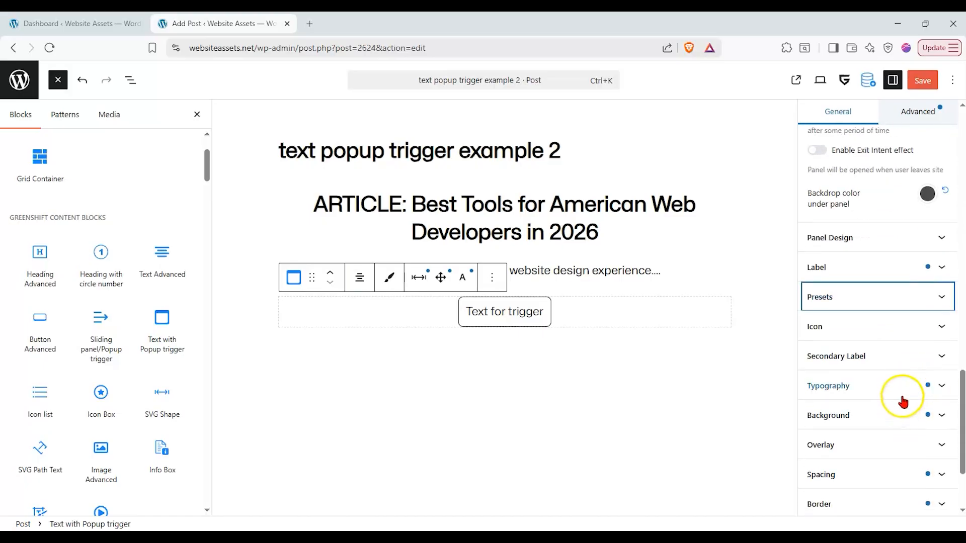
scroll(911, 438, "down", 1)
left_click(918, 455)
scroll(918, 448, "down", 1)
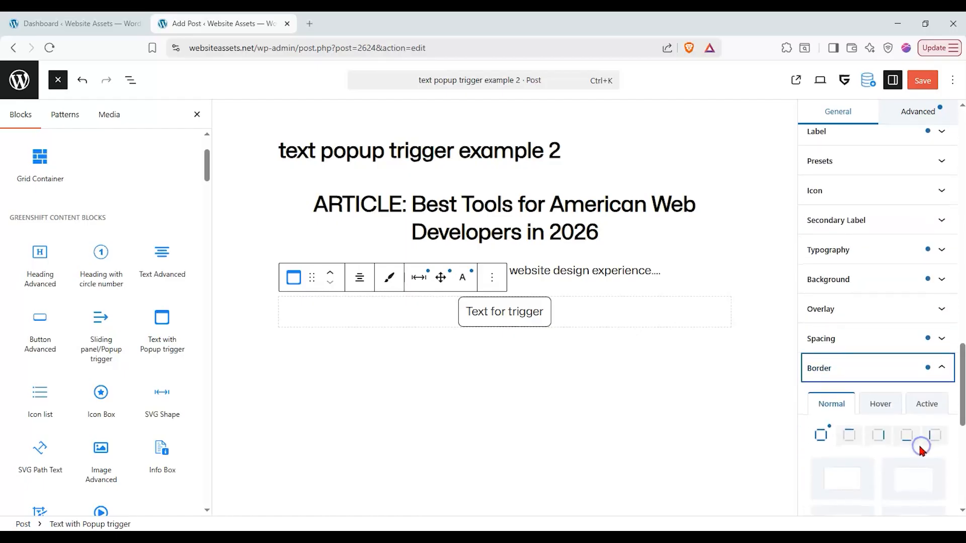
scroll(893, 428, "down", 4)
left_click(908, 429)
scroll(894, 432, "up", 3)
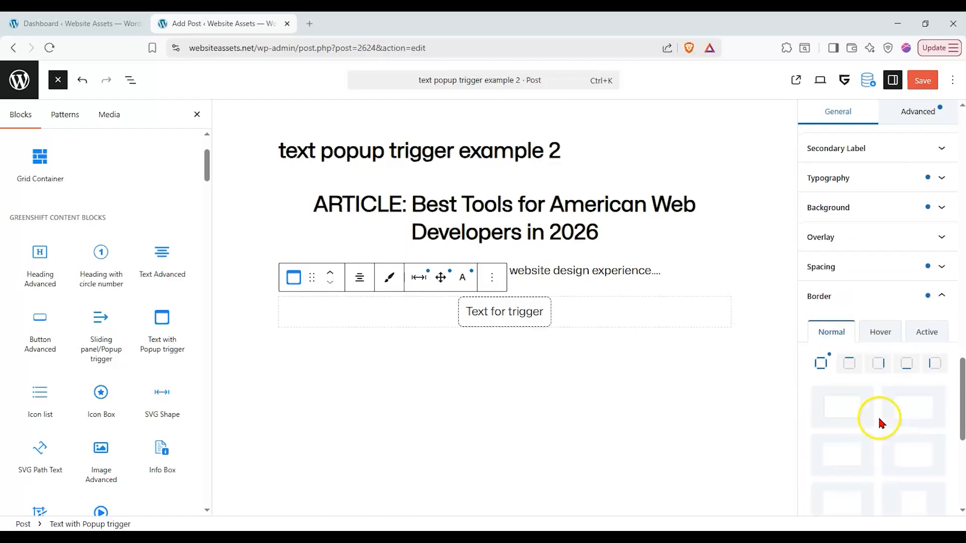
left_click(888, 308)
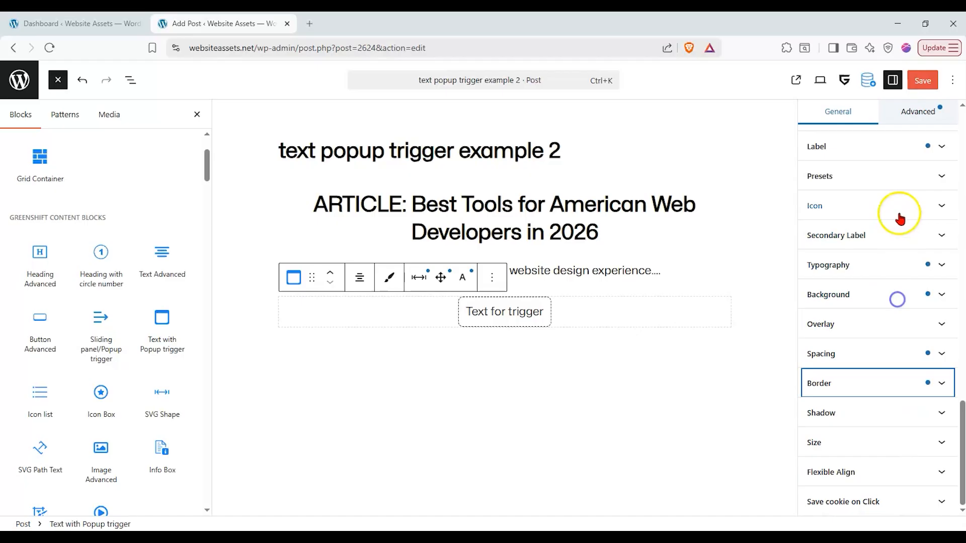
- Set the popup trigger text's font size to the preset Static - Big
left_click(884, 267)
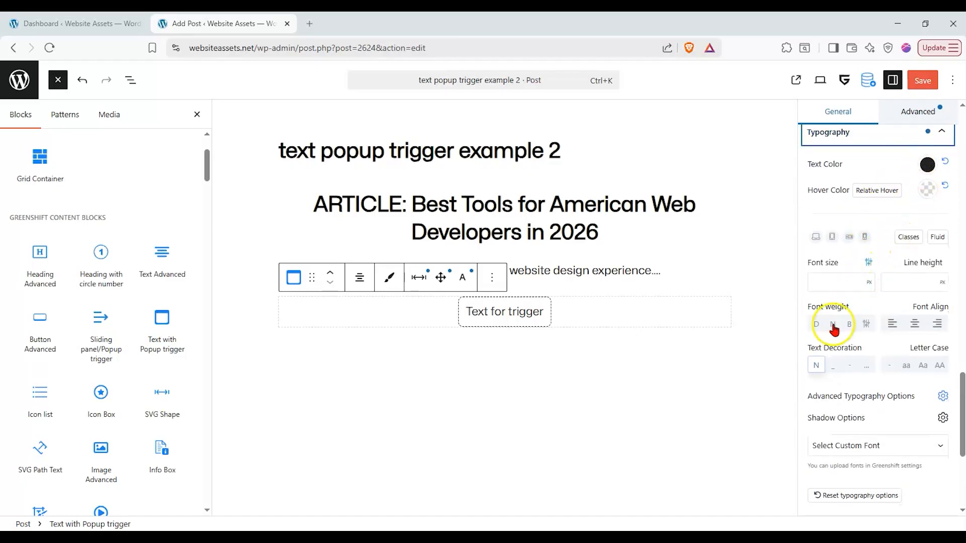
left_click(868, 283)
left_click(867, 295)
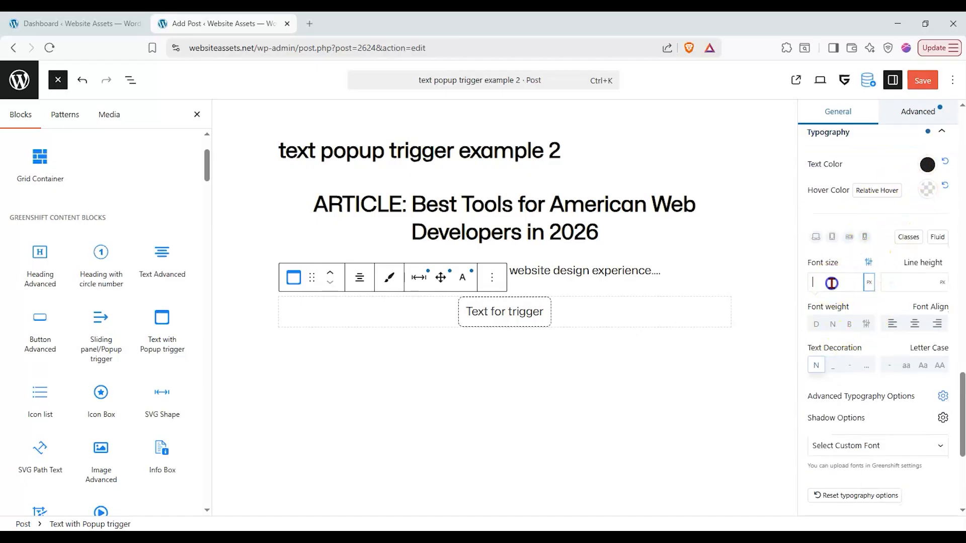
left_click(858, 290)
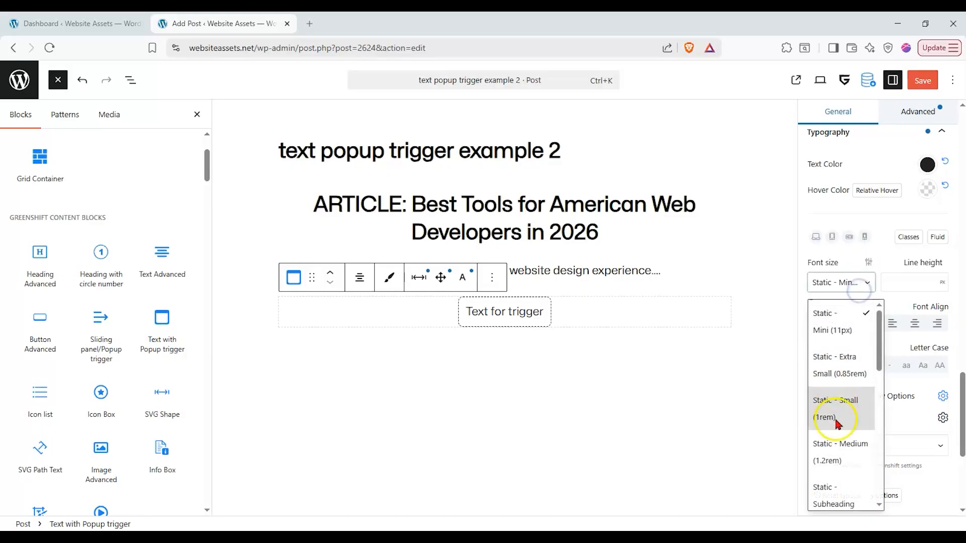
left_click(836, 451)
left_click(850, 280)
scroll(821, 455, "down", 3)
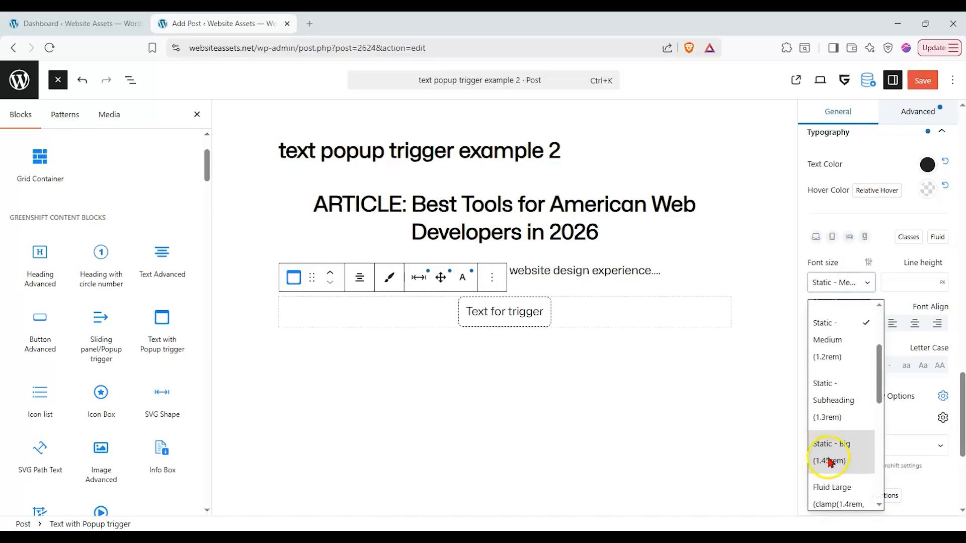
left_click(829, 461)
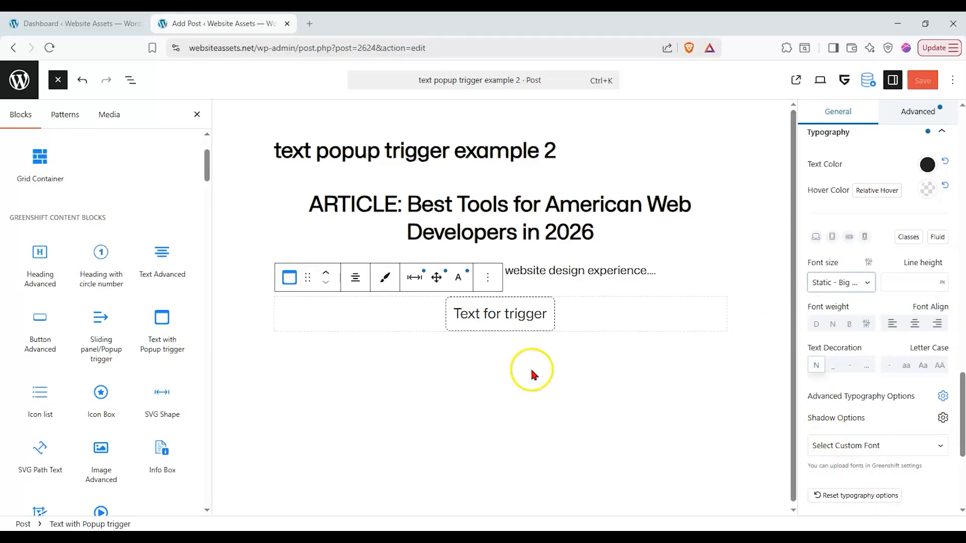
- Replace the popup trigger's placeholder text with "REVEAL 30% DISCOUNT CODE"
left_click(473, 303)
triple_click(472, 304)
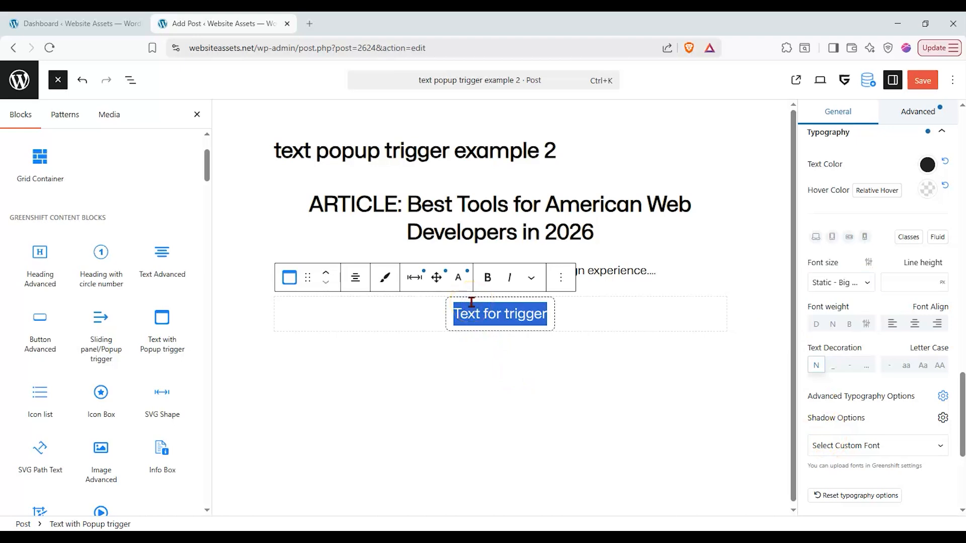
type("REVEAL")
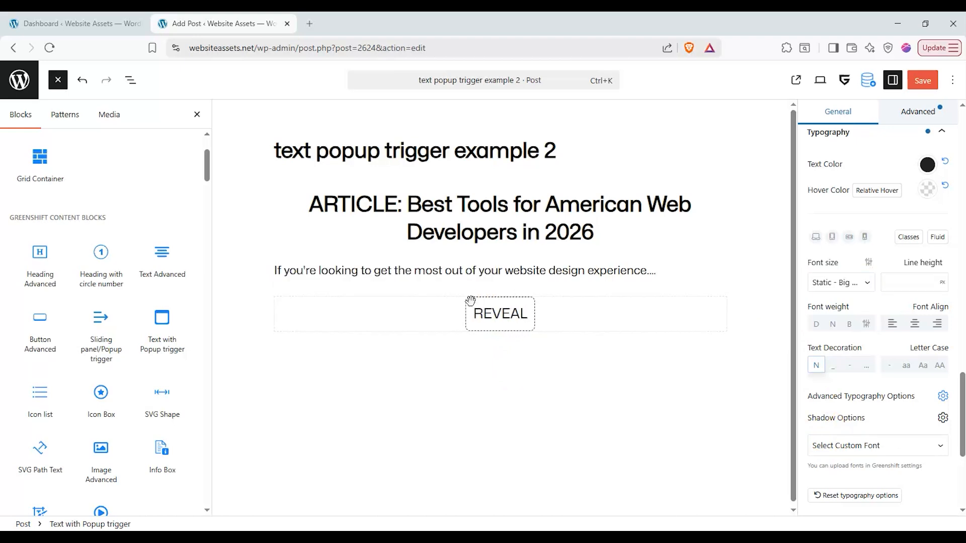
key("BackSpace")
key("BackSpace")
type("A")
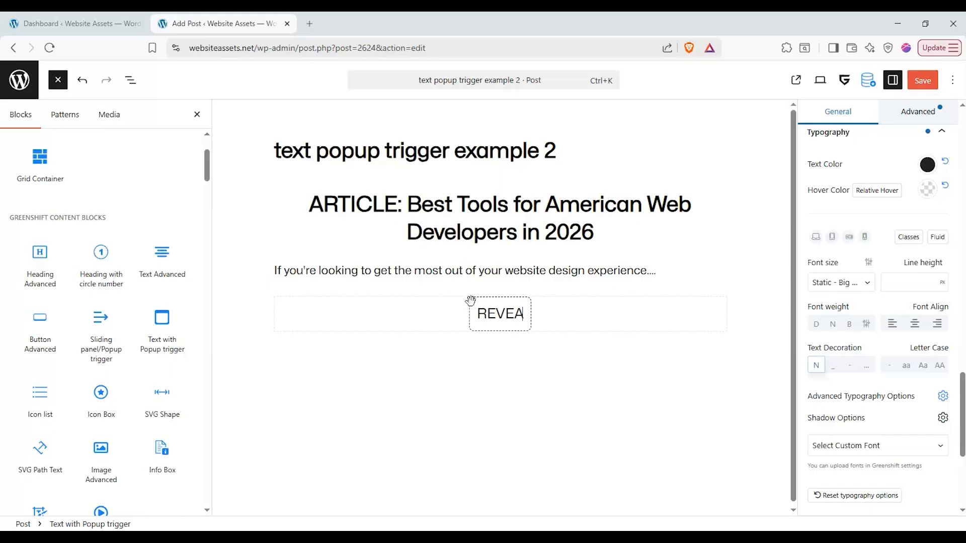
type("L 30% Disc")
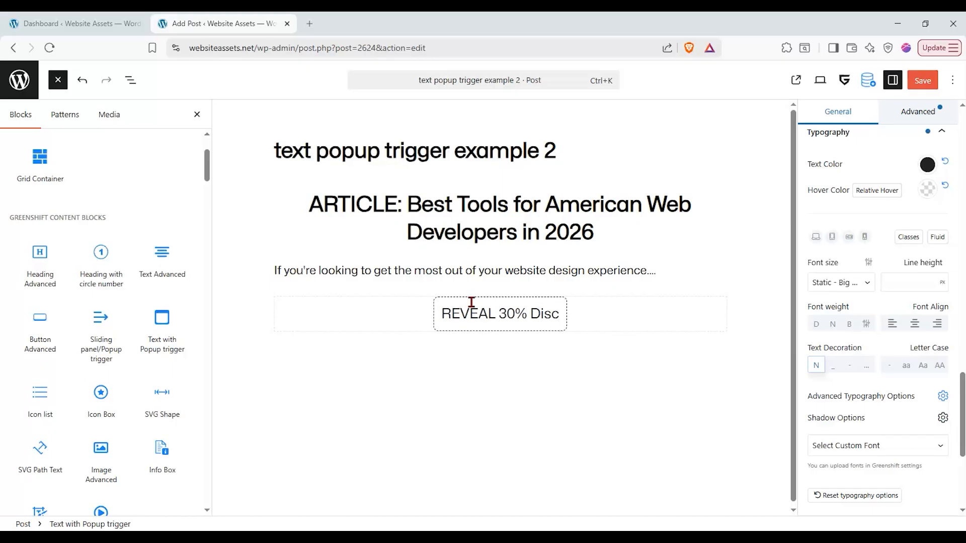
key("BackSpace")
key("BackSpace")
key("BackSpace")
type("OUNT CODE")
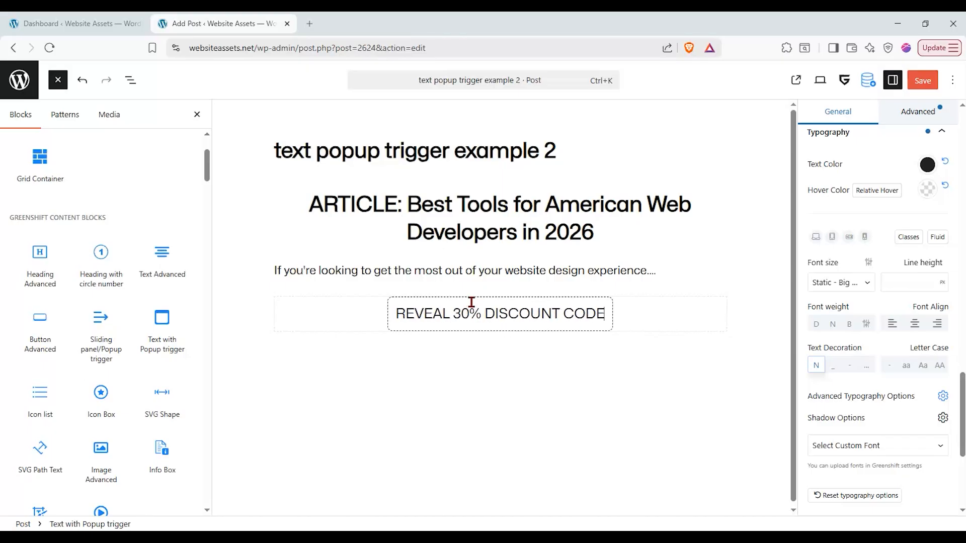
left_click(396, 313)
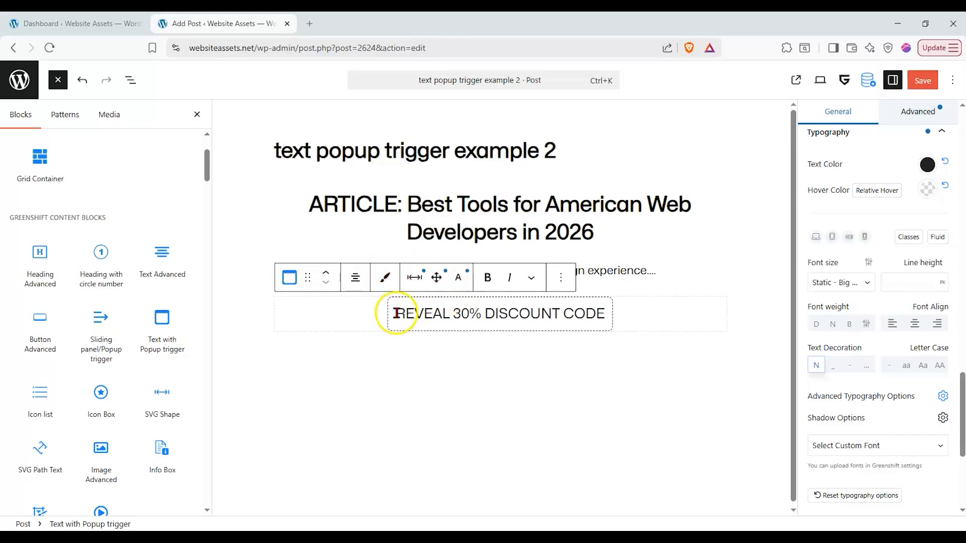
- Enable an icon on the popup trigger and choose the double-tag icon by searching the icon set for "tag"
scroll(854, 320, "up", 2)
left_click(948, 200)
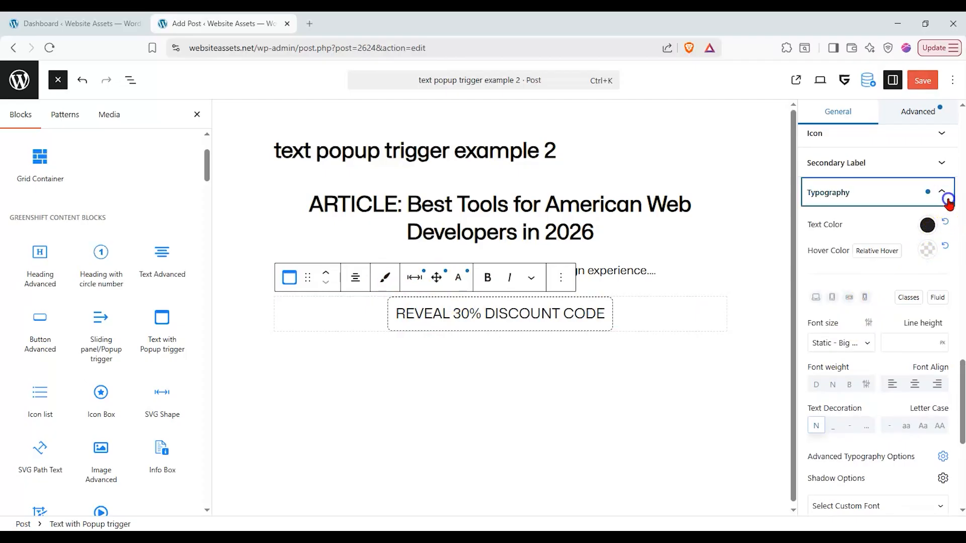
left_click(941, 204)
left_click(818, 229)
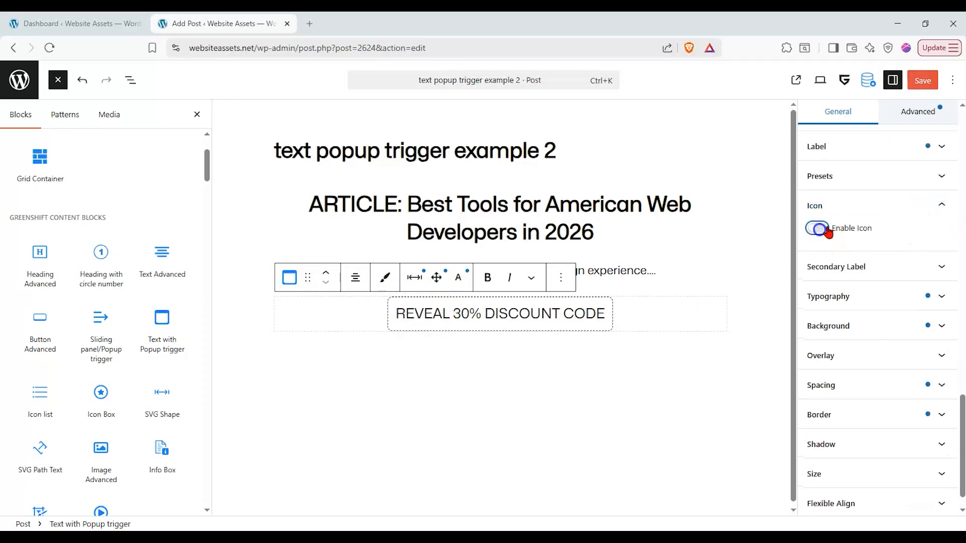
left_click(840, 348)
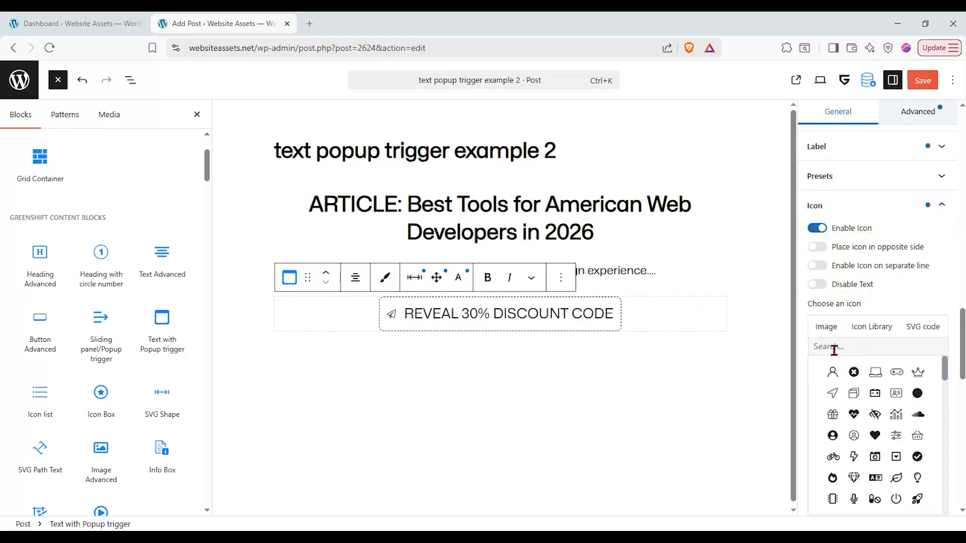
type("tag")
left_click(899, 374)
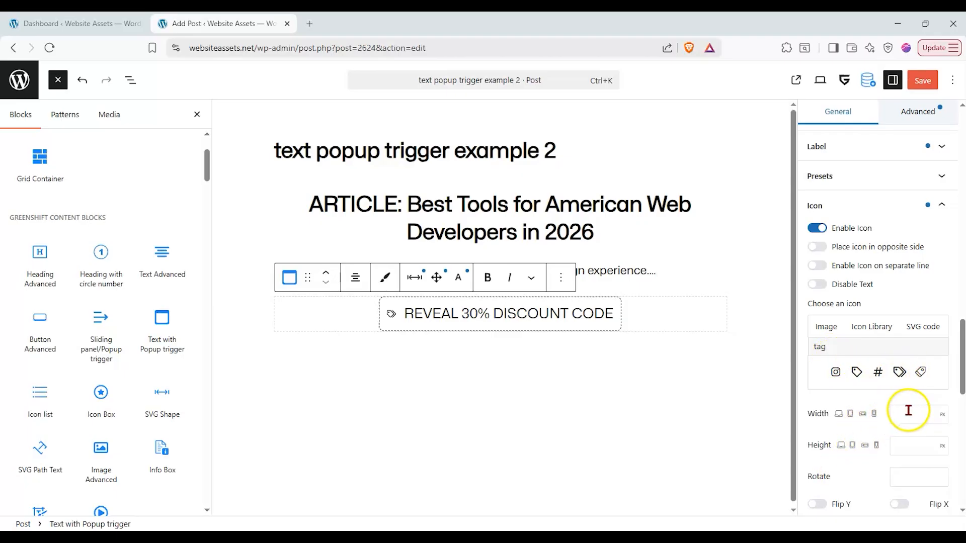
- Set the trigger icon's width and height to 50 px each
scroll(913, 392, "down", 1)
scroll(916, 360, "down", 2)
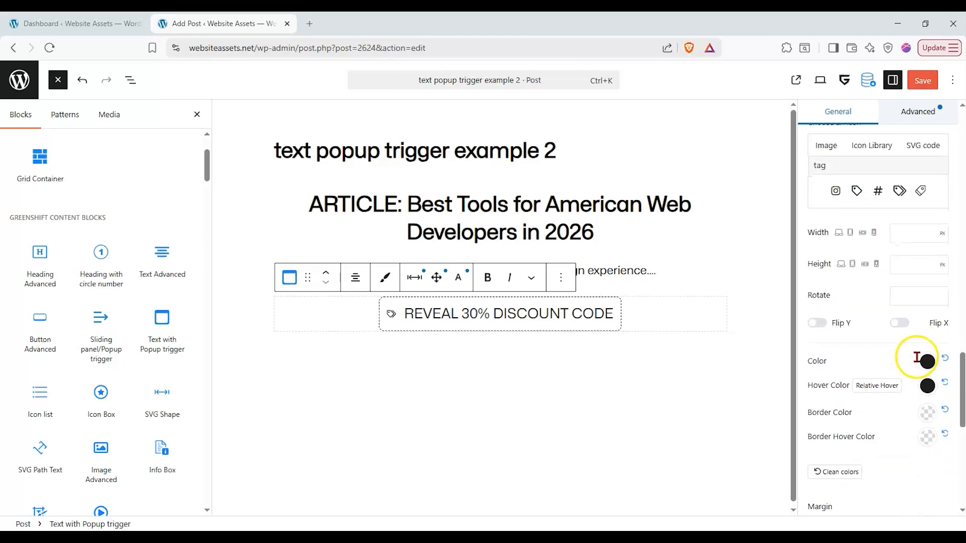
left_click(942, 233)
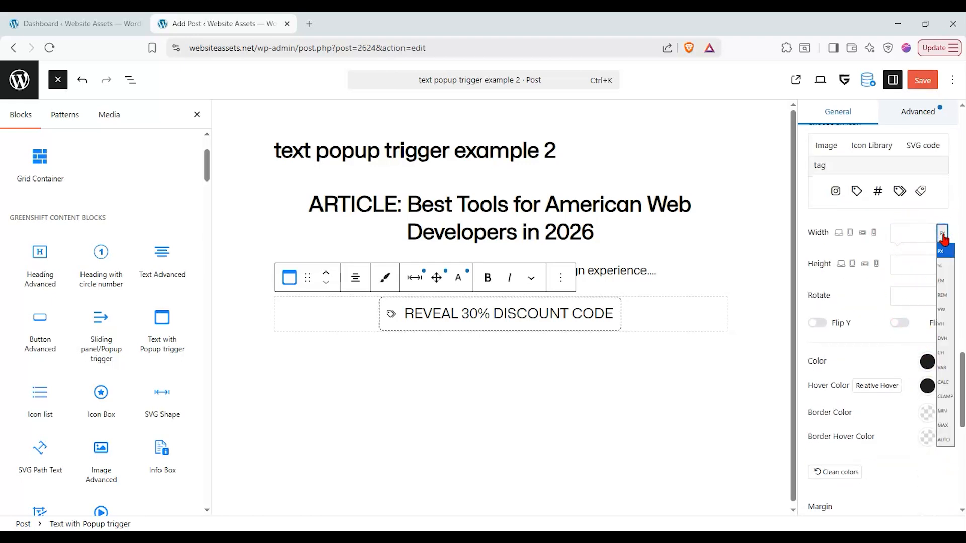
left_click(917, 235)
type("50")
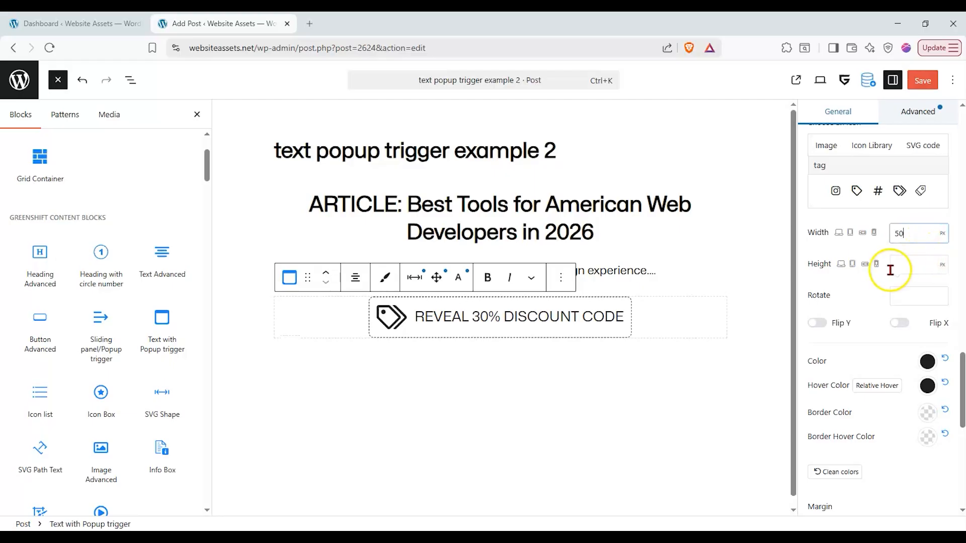
left_click(894, 266)
type("50")
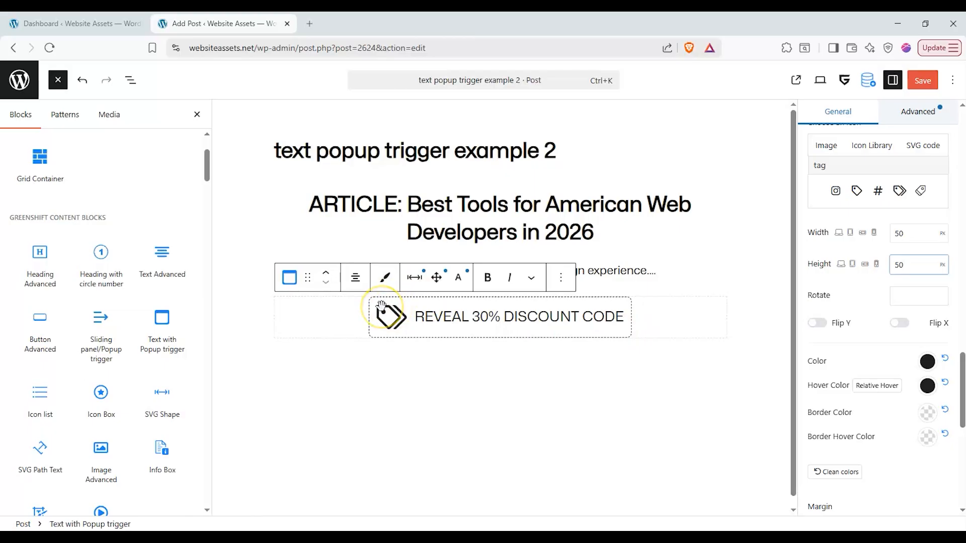
left_click(412, 384)
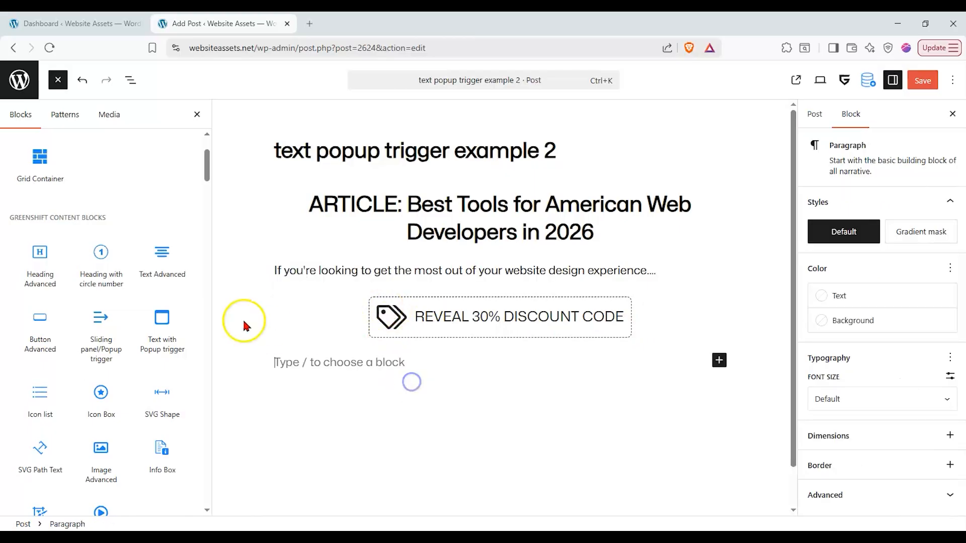
- Give the popup trigger a semi-transparent yellow background colour, #FFD9007D, starting from the yellow in the theme palette
left_click(306, 288)
left_click(664, 277)
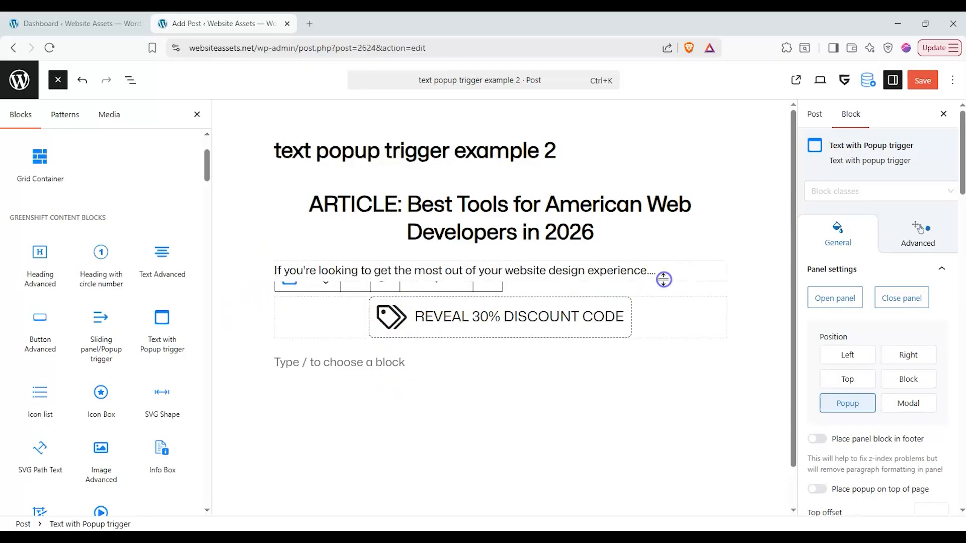
left_click(561, 341)
left_click(572, 316)
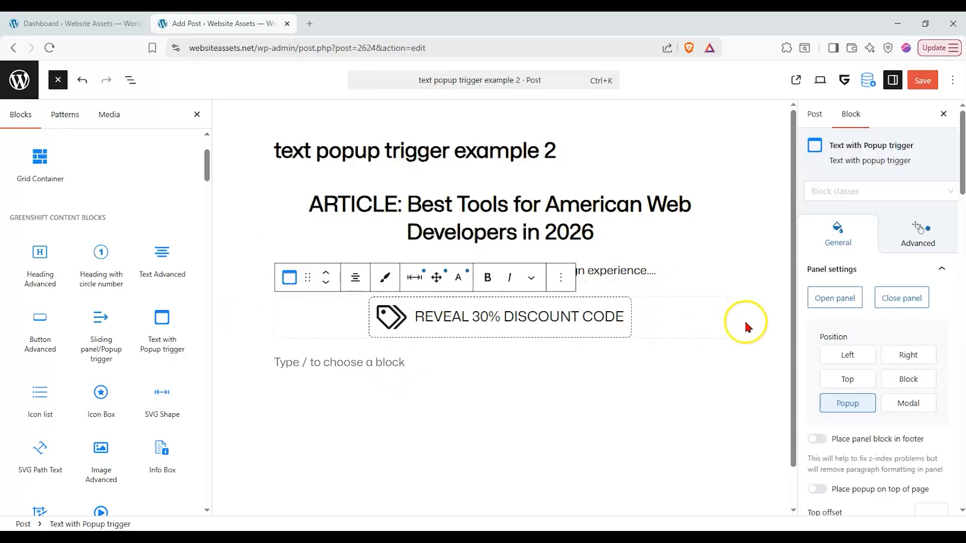
left_click(880, 277)
left_click(880, 299)
left_click(881, 328)
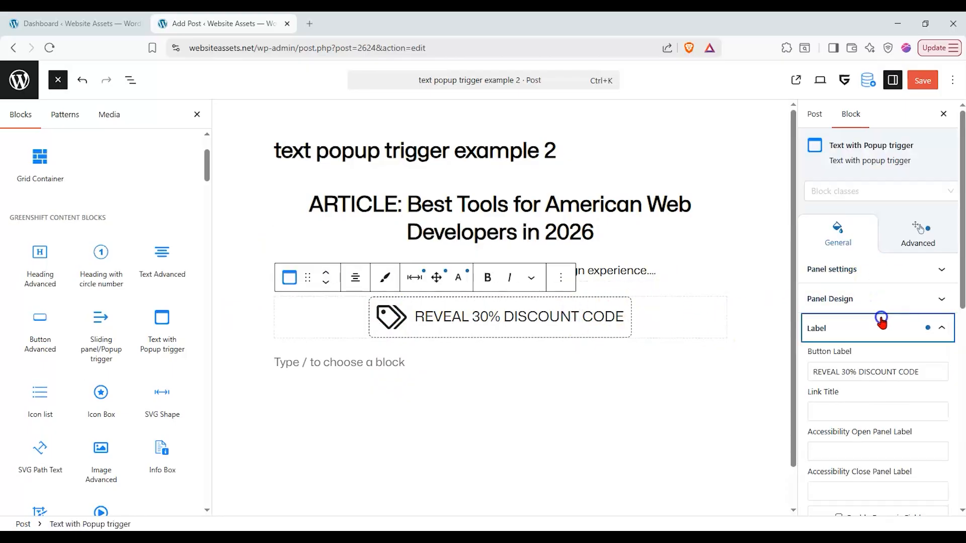
left_click(877, 507)
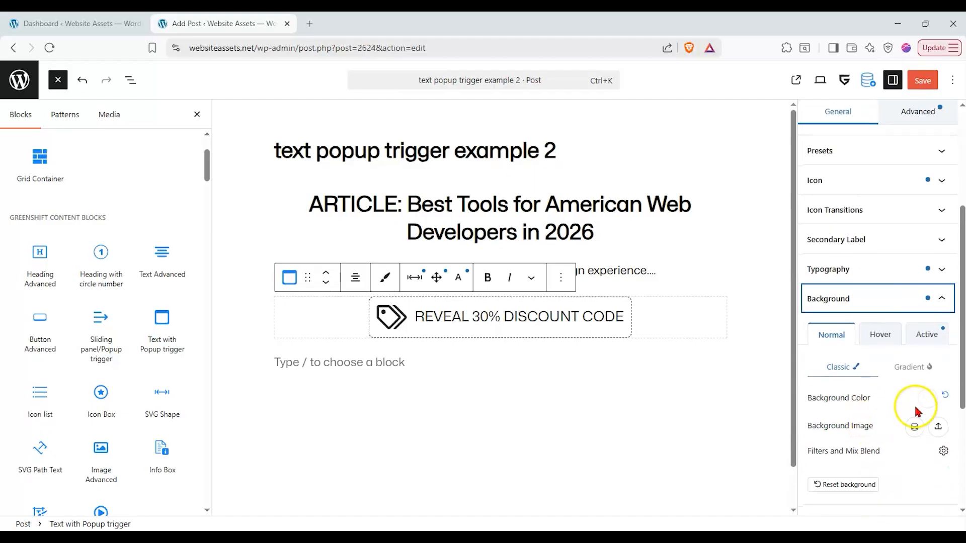
left_click(927, 399)
left_click(918, 294)
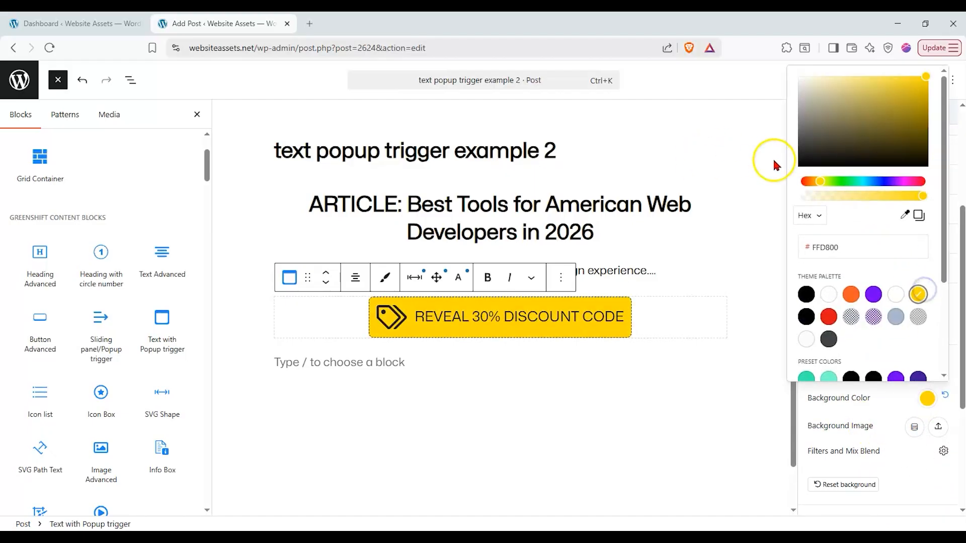
left_click_drag(859, 199, 862, 203)
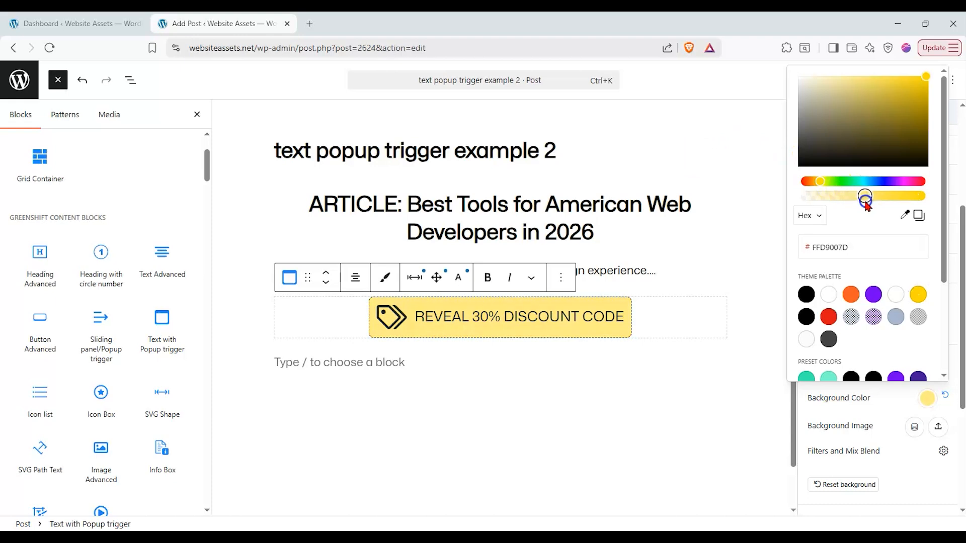
left_click(595, 394)
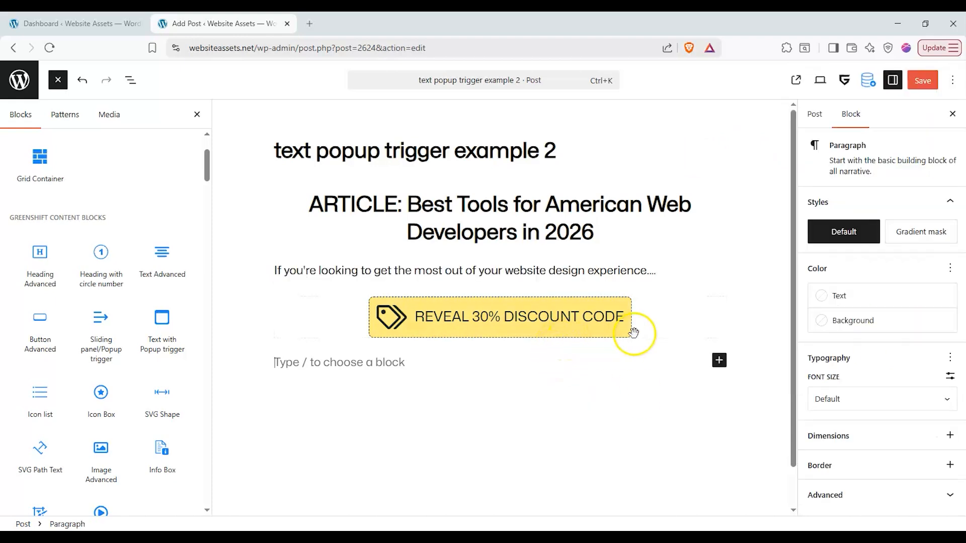
- Close the block inserter and open the popup panel of the discount code trigger for editing
left_click(196, 113)
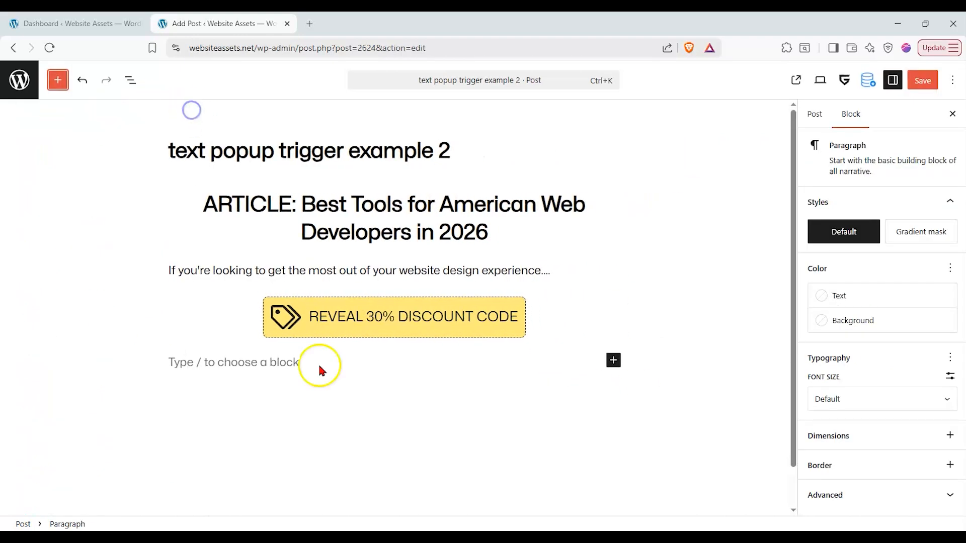
left_click(443, 322)
left_click(845, 297)
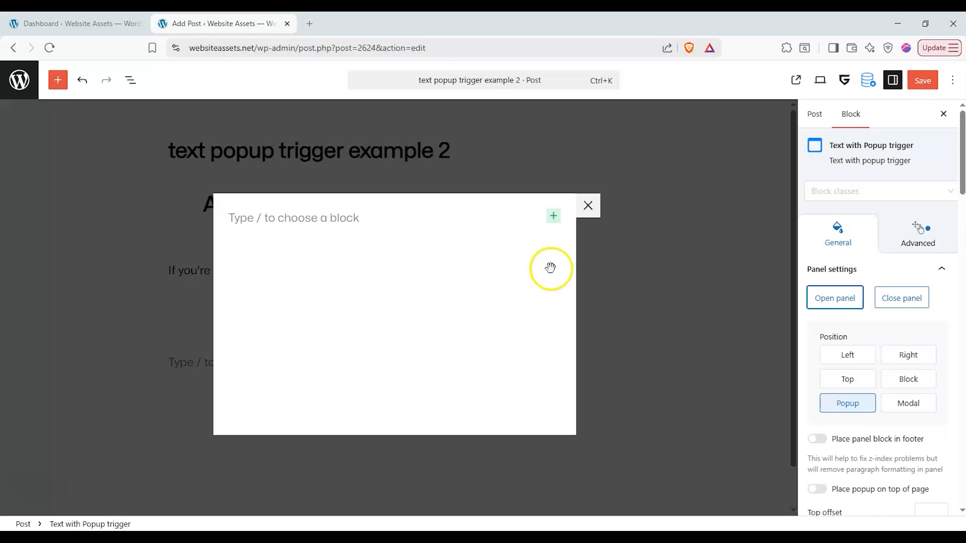
- Insert a Heading Advanced block inside the open popup panel
left_click(58, 80)
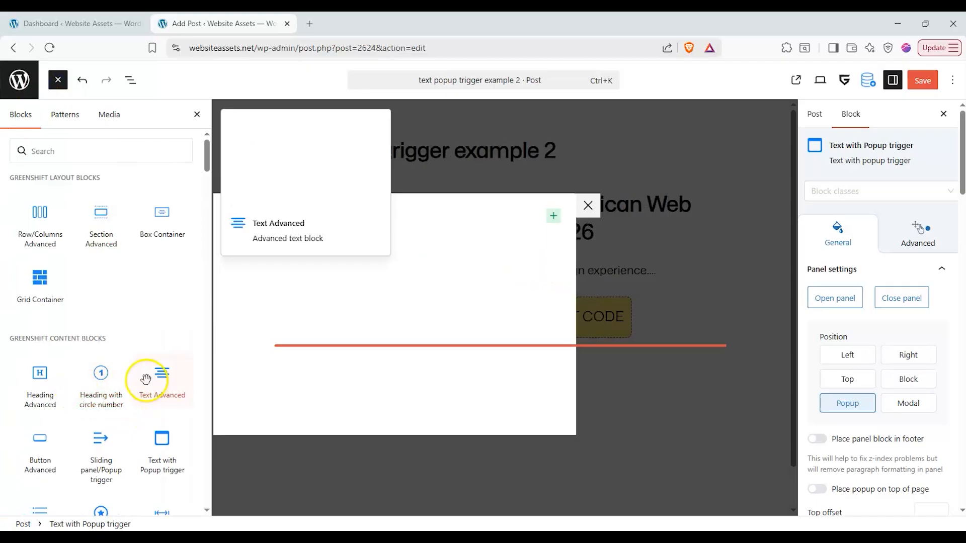
left_click_drag(48, 381, 57, 405)
left_click(553, 219)
left_click(549, 227)
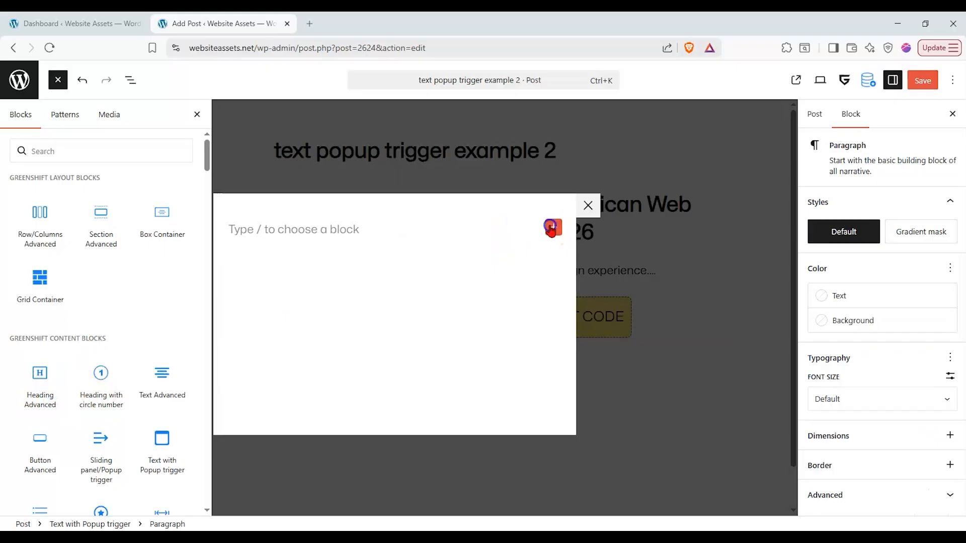
left_click(587, 312)
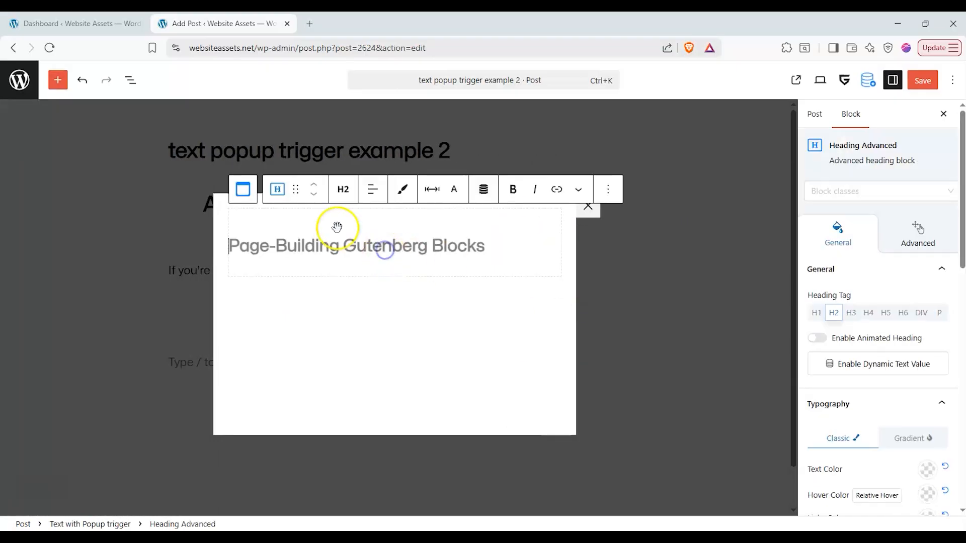
- Enter "Website Assets only EXCLUSIVE code" as the popup's H2 heading and centre its text
type("Website Assets only EXCLUSIVE code")
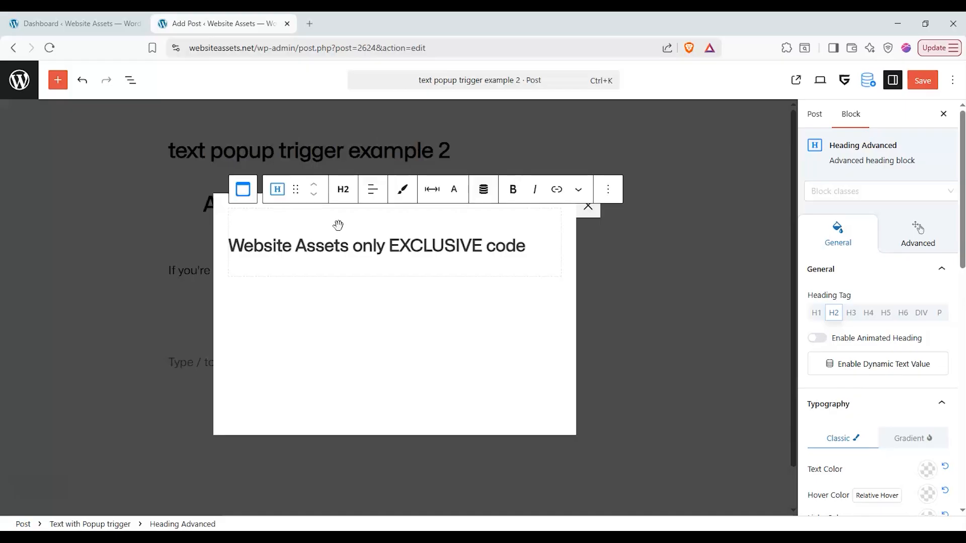
left_click(372, 189)
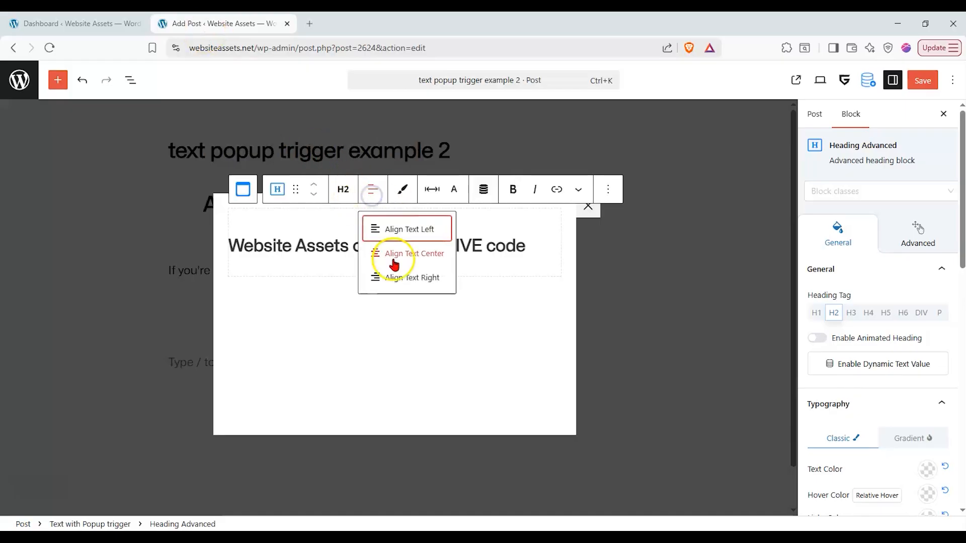
left_click(391, 258)
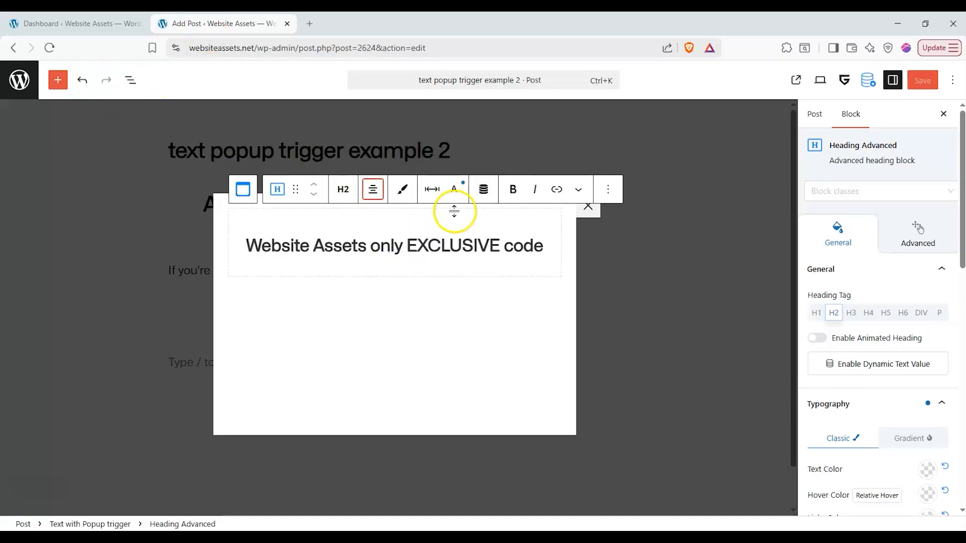
- Duplicate the popup's Heading Advanced block and change the copy's heading tag to DIV
left_click(576, 190)
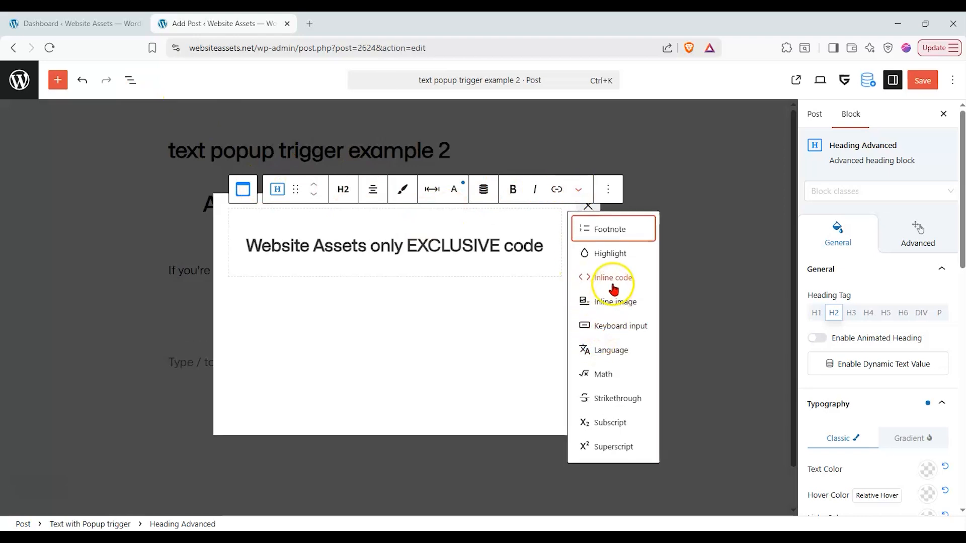
left_click(607, 190)
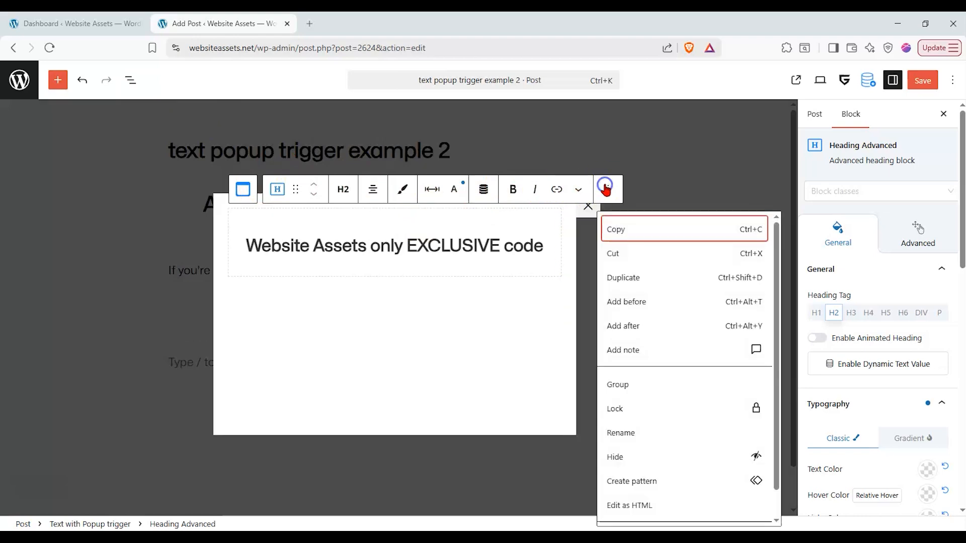
left_click(647, 276)
left_click(342, 258)
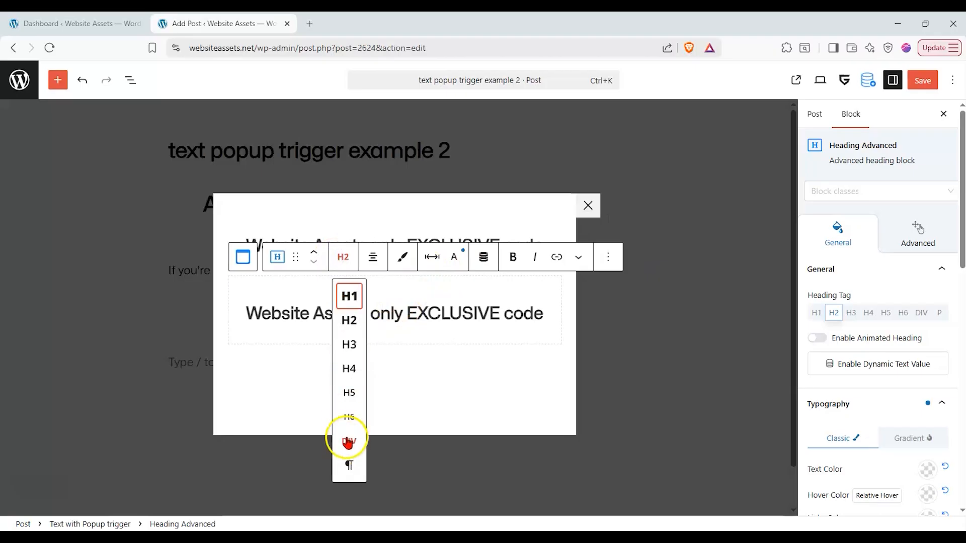
left_click(347, 424)
left_click(352, 259)
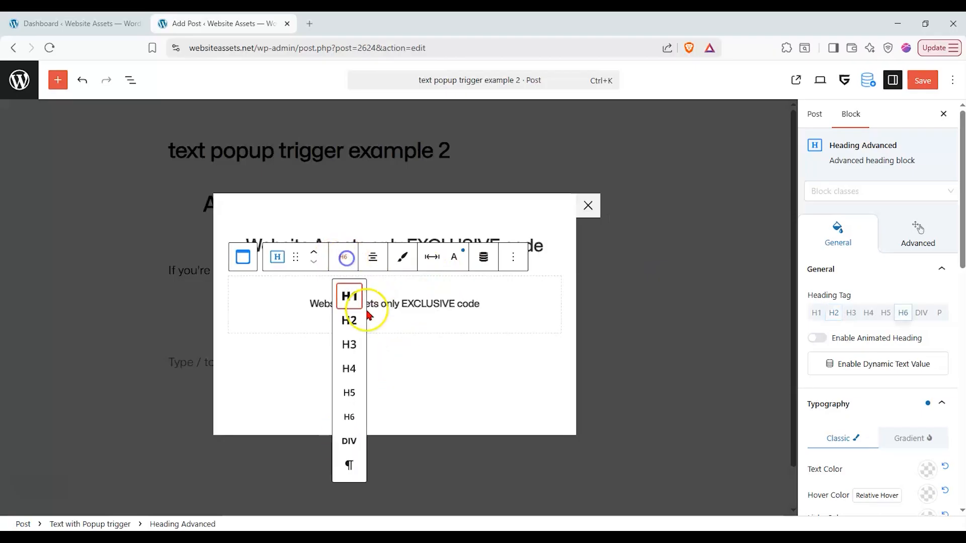
left_click(348, 446)
- Replace the duplicated heading's text with the discount code "WA30DISC2026"
left_click(399, 287)
right_click(395, 289)
double_click(384, 288)
triple_click(384, 288)
type("WA30D")
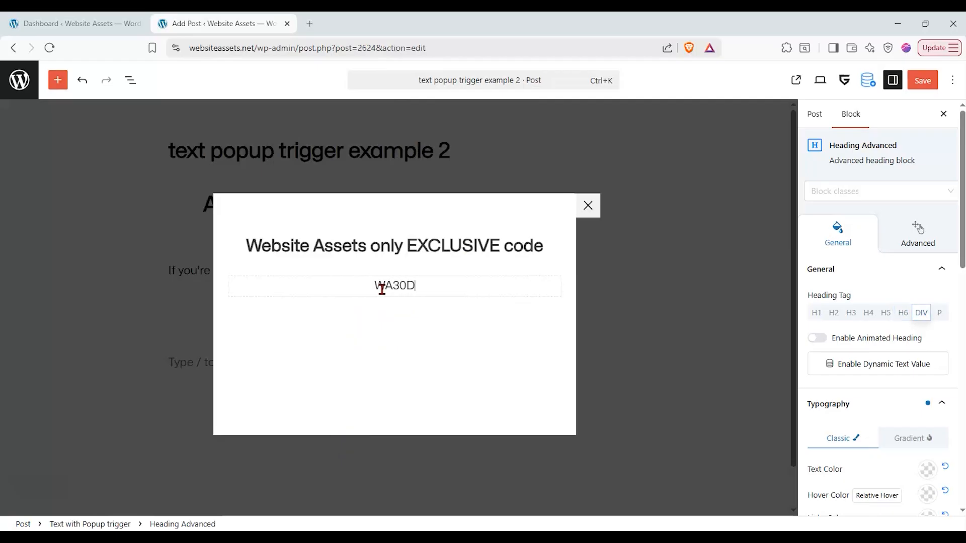
type("ISC2026")
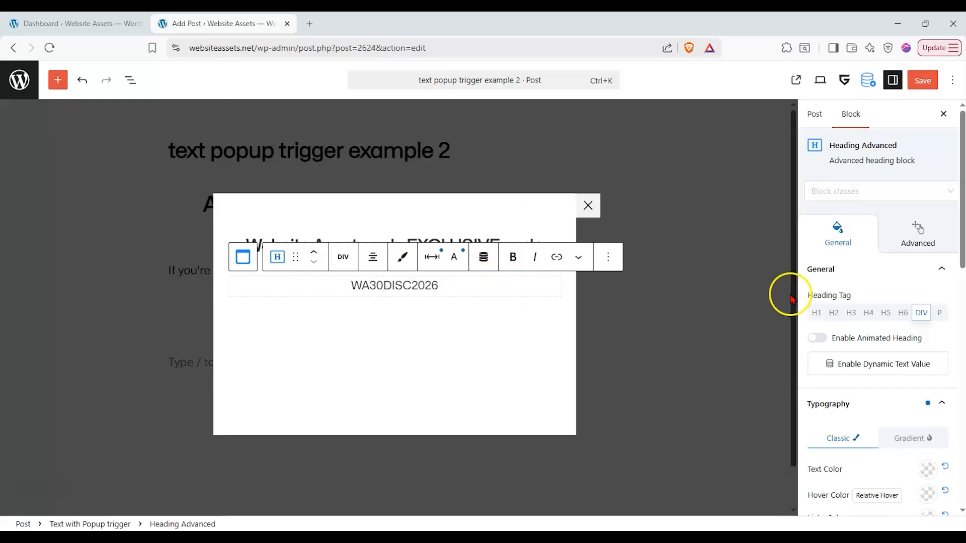
- Set the discount code text's font size to the Fluid Large preset
scroll(877, 323, "down", 3)
scroll(873, 321, "down", 4)
scroll(869, 318, "up", 1)
left_click(870, 187)
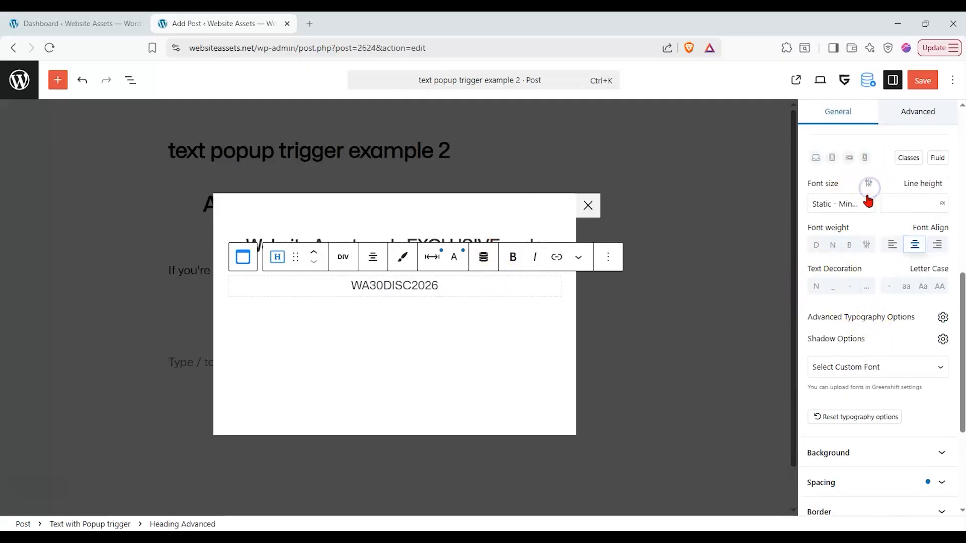
left_click(868, 203)
scroll(852, 369, "down", 2)
scroll(842, 302, "up", 2)
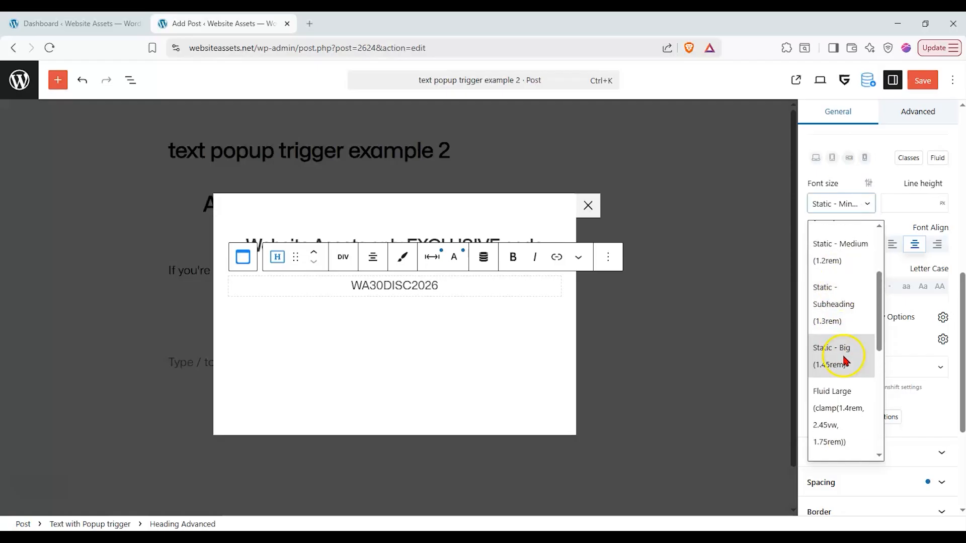
left_click(845, 360)
left_click(868, 212)
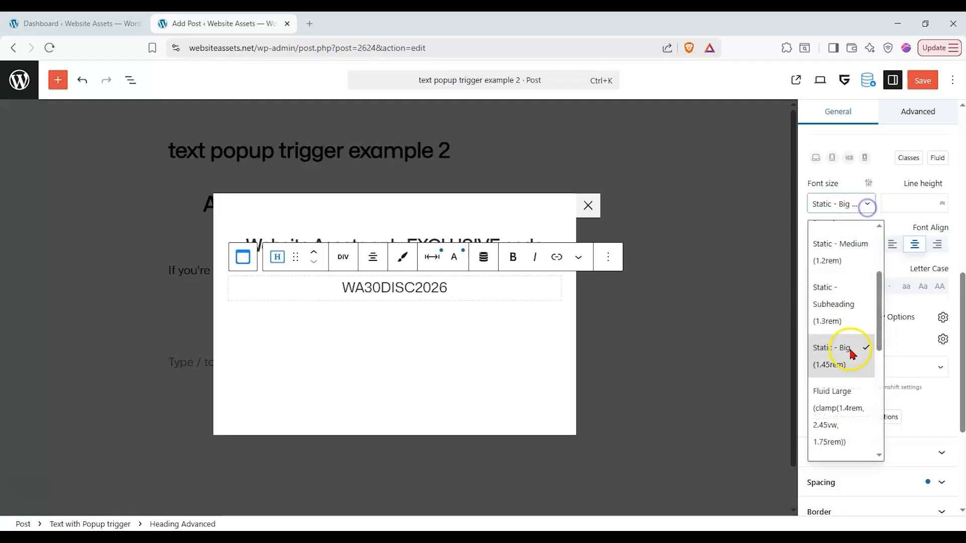
left_click(844, 398)
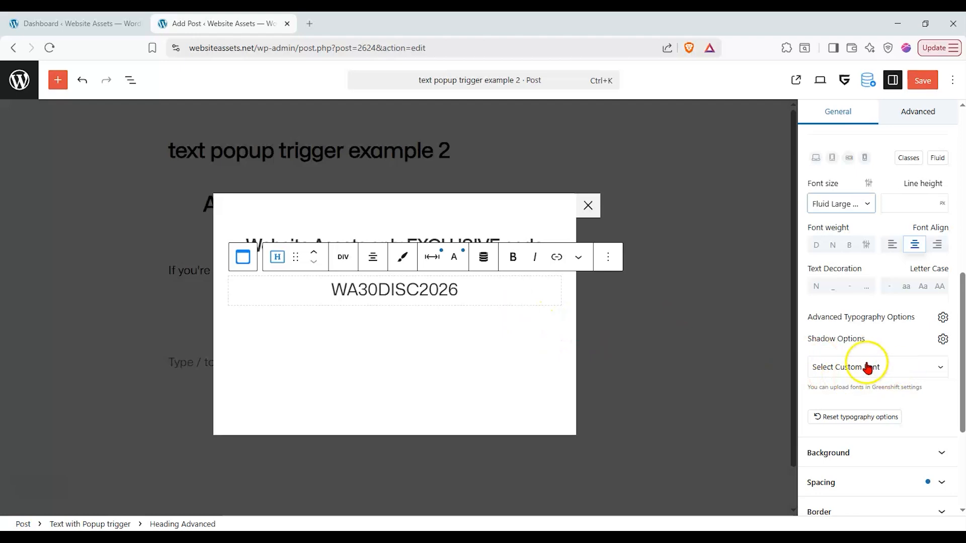
- Add an interaction layer with an On Click trigger to the discount code block
scroll(905, 319, "up", 8)
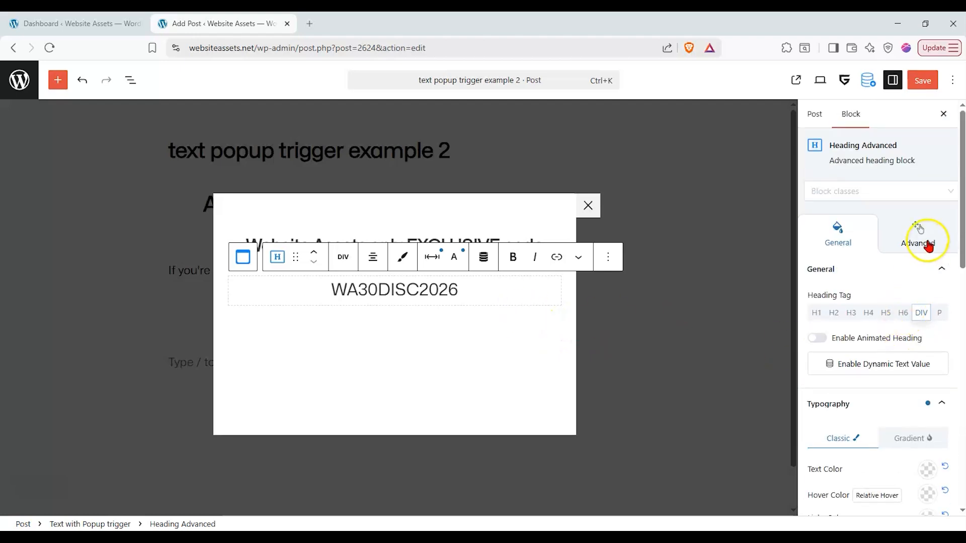
left_click(924, 234)
left_click(906, 270)
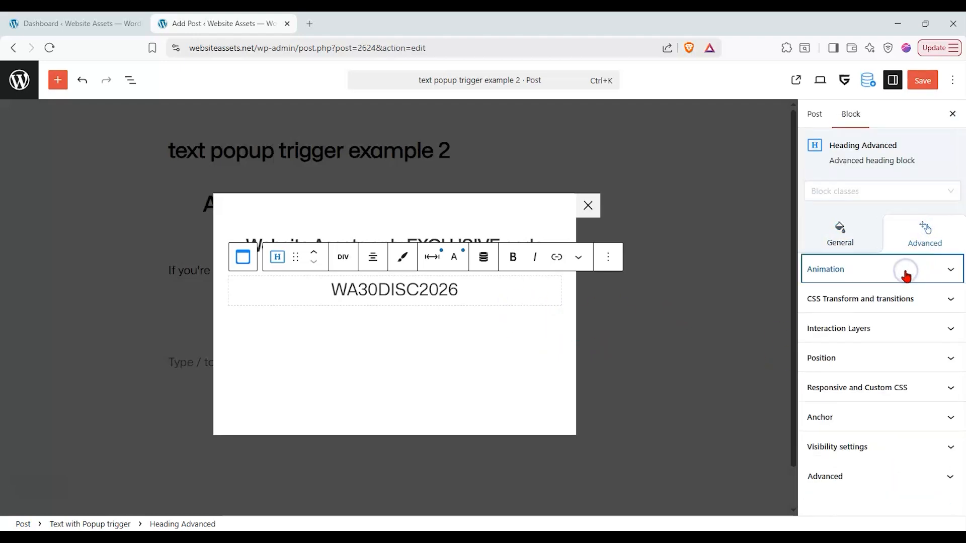
left_click(884, 328)
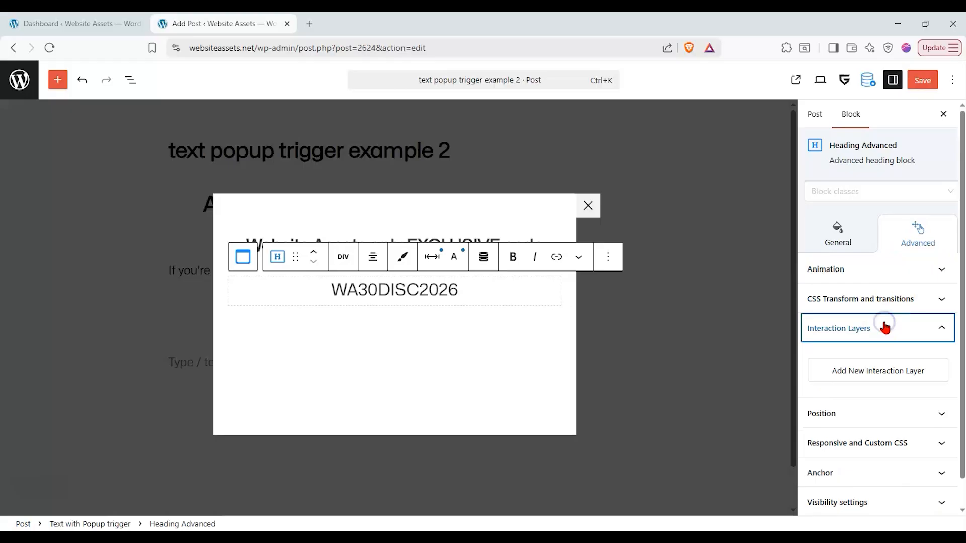
left_click(879, 371)
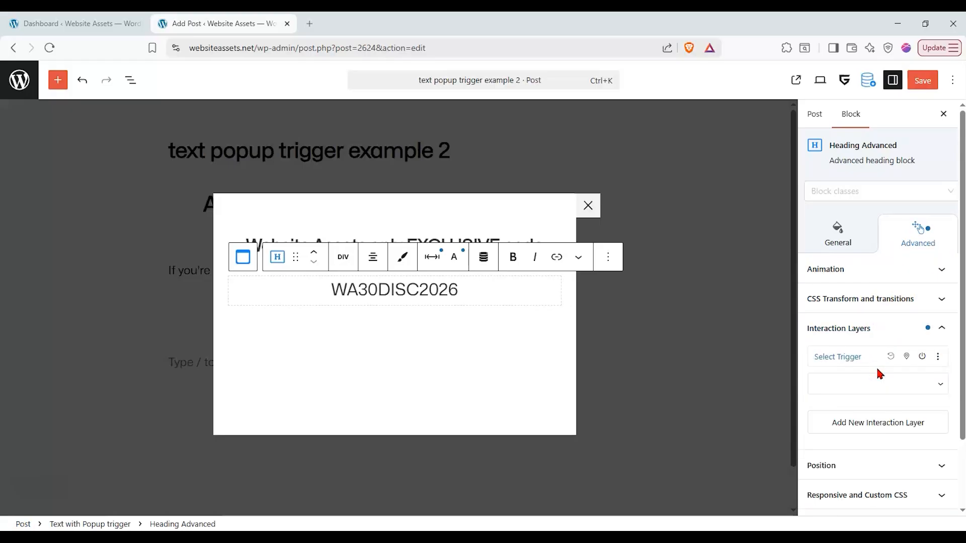
left_click(853, 361)
left_click(859, 361)
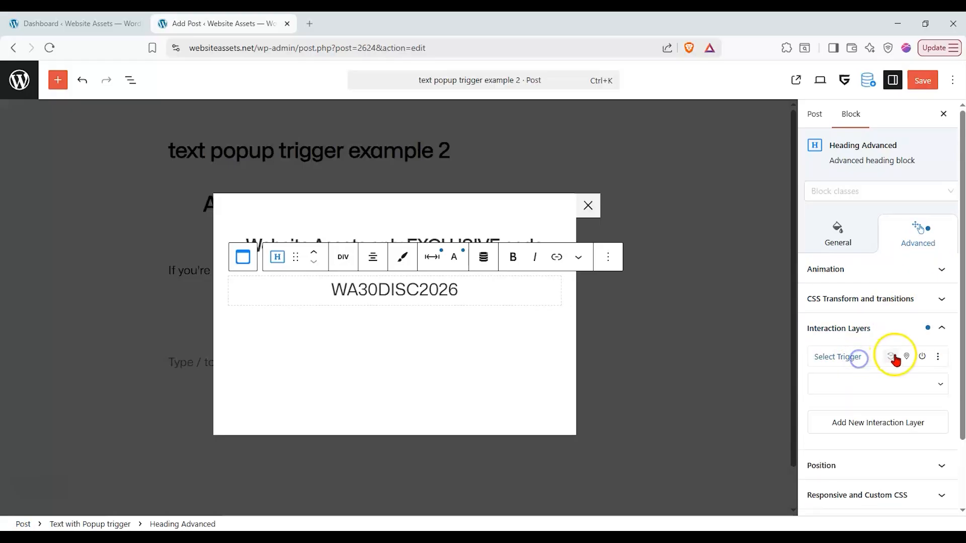
left_click(887, 383)
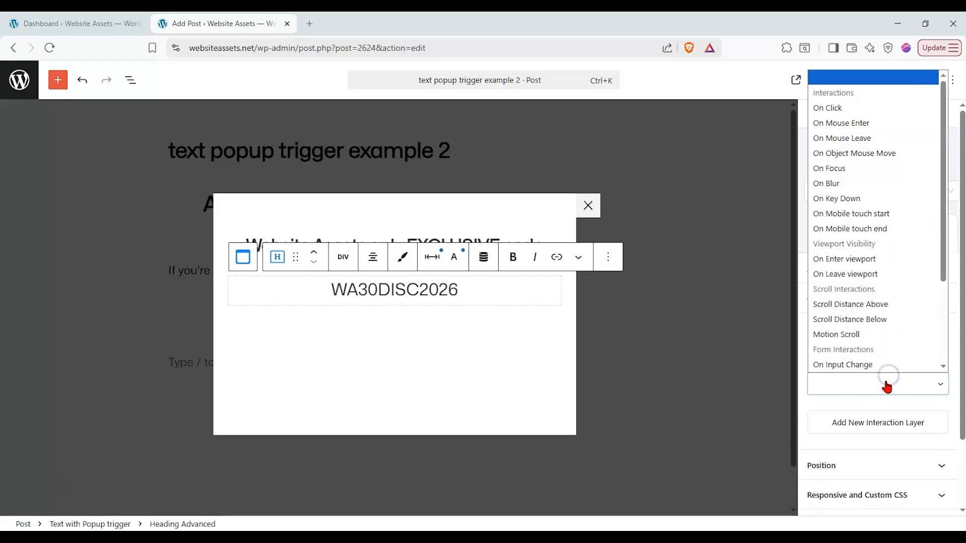
left_click(845, 107)
- Set the On Click layer's first action to Copy to Clipboard
left_click(888, 431)
left_click(887, 428)
left_click(888, 427)
scroll(896, 348, "down", 2)
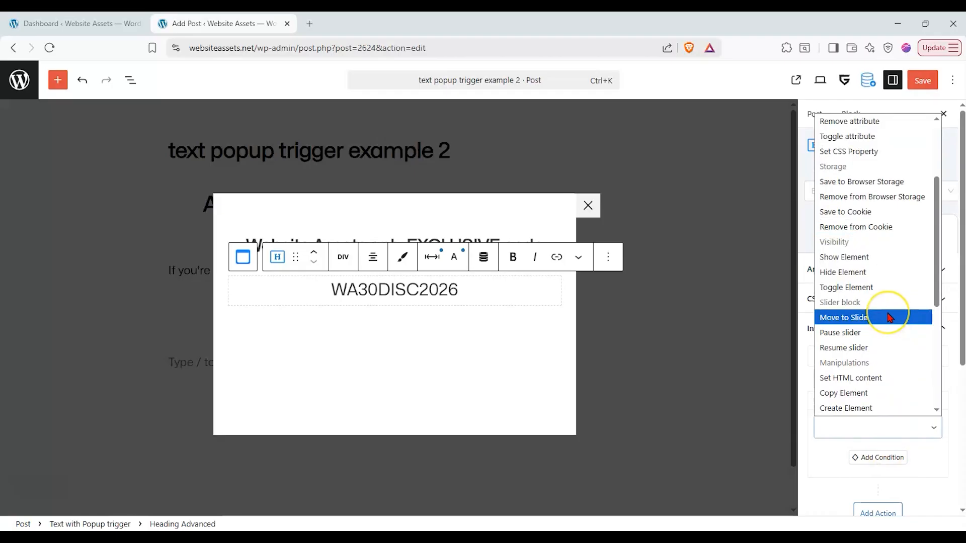
scroll(888, 317, "down", 4)
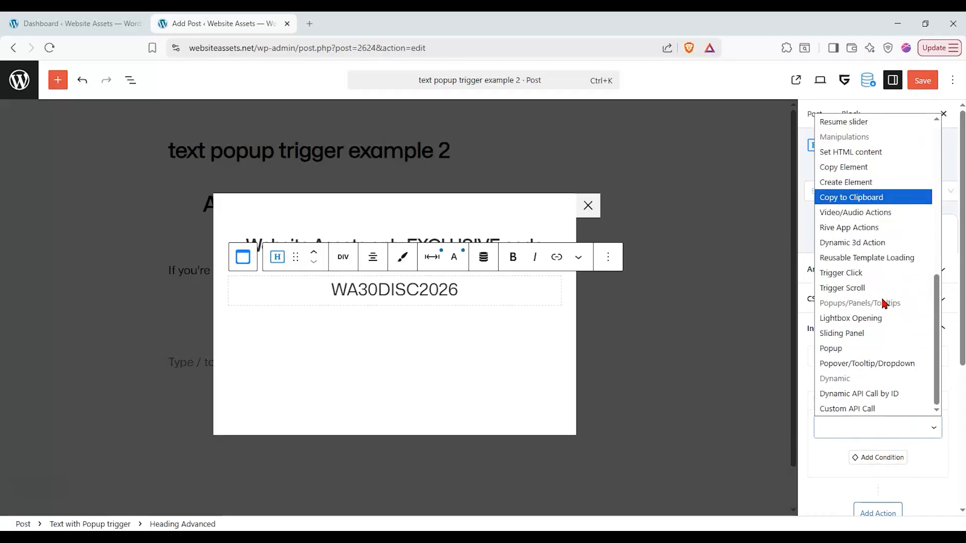
scroll(884, 297, "up", 2)
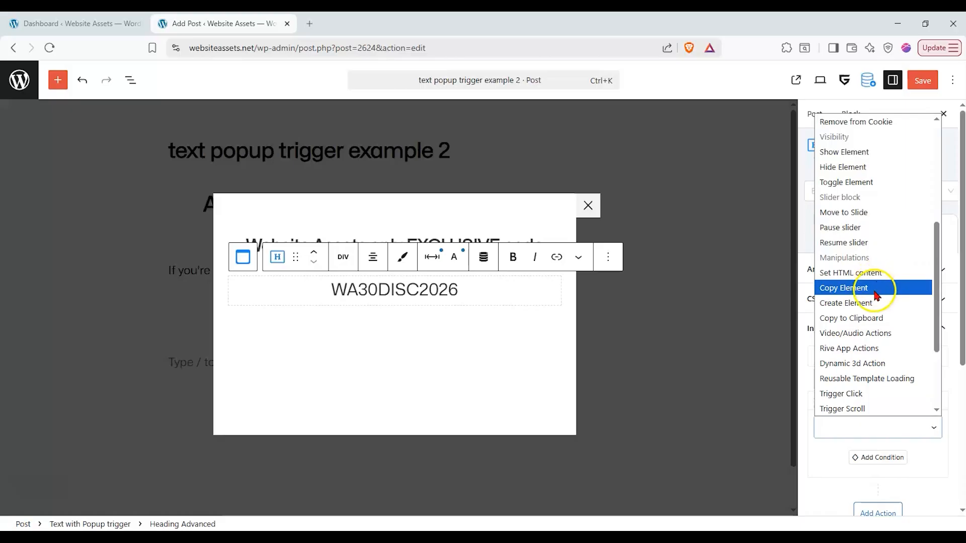
left_click(871, 317)
- Copy the code "WA30DISC2026" from the popup into the Copy to Clipboard action's attribute value
scroll(869, 319, "down", 1)
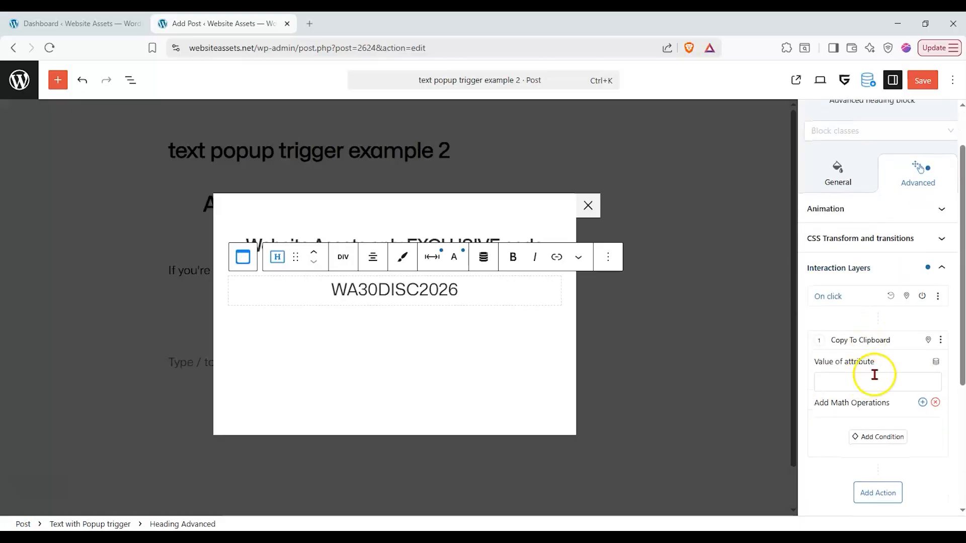
left_click(934, 363)
left_click(935, 367)
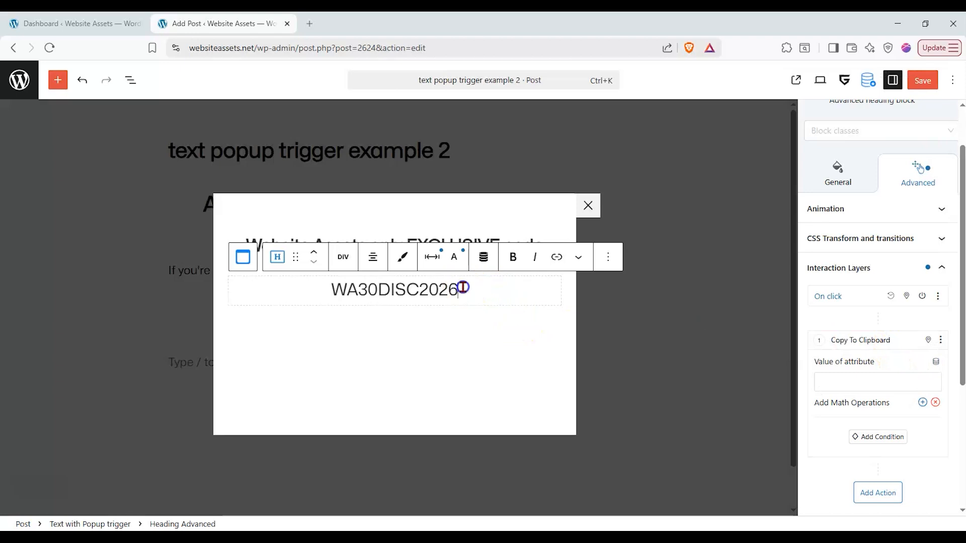
left_click_drag(459, 287, 132, 282)
key("ctrl+c")
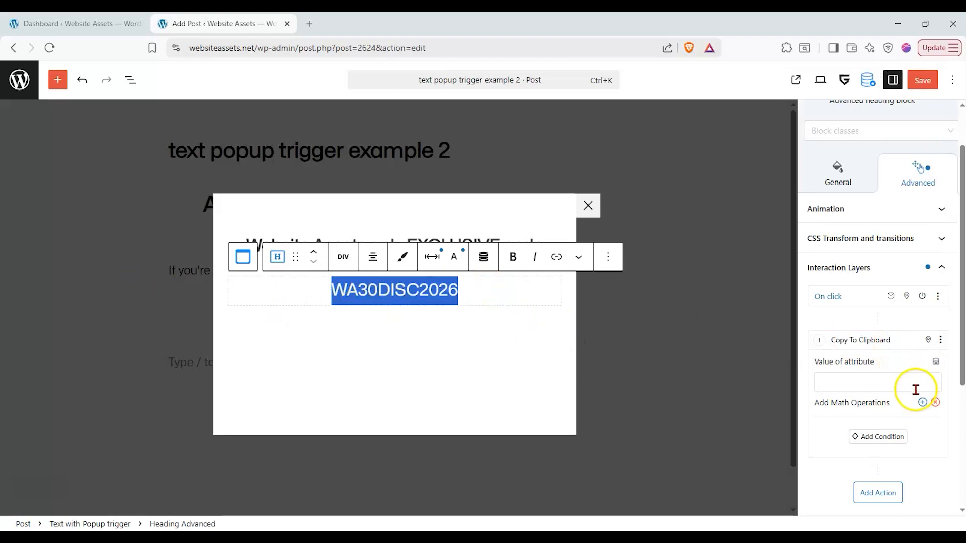
left_click(913, 385)
key("ctrl+v")
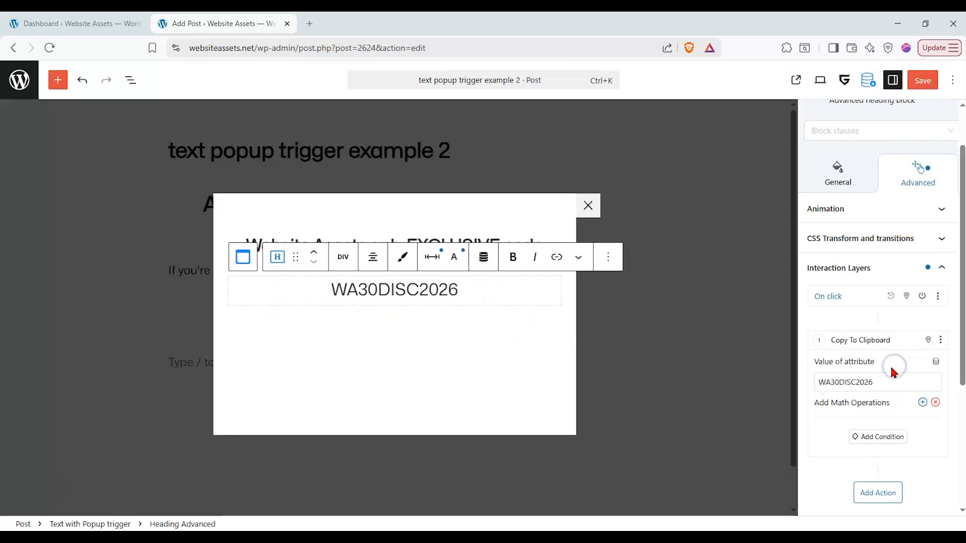
- Add a second Popover/Tooltip/Dropdown action to the On Click layer and create its popover
scroll(893, 372, "down", 2)
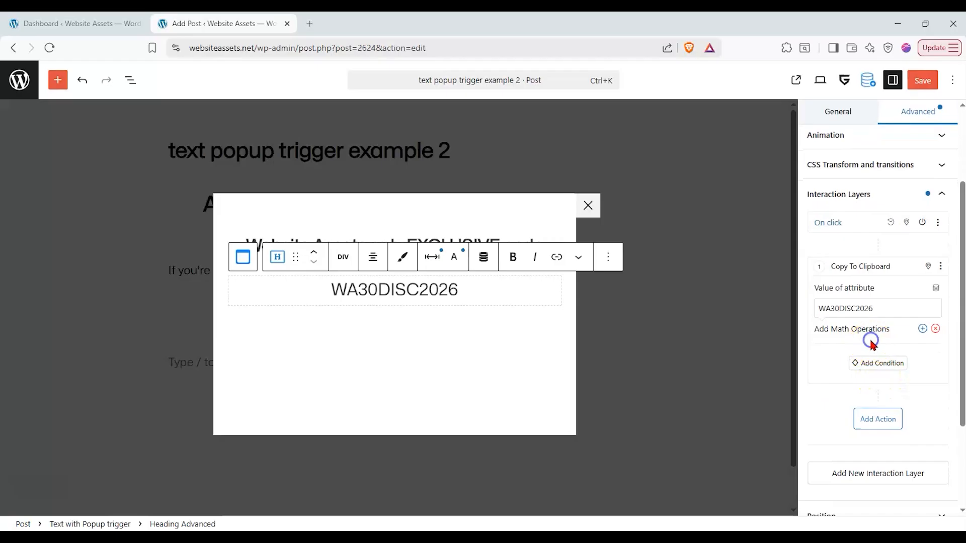
left_click(872, 422)
left_click(896, 319)
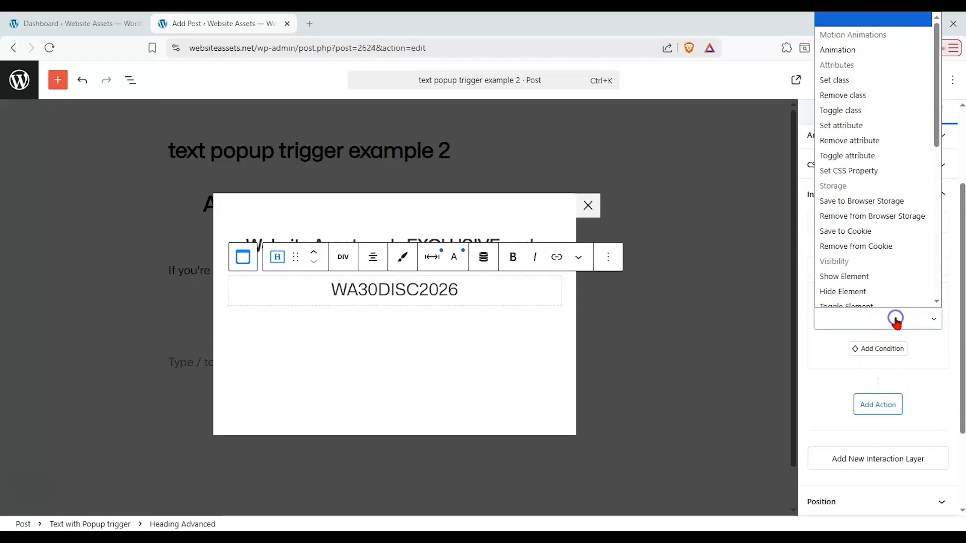
scroll(914, 209, "down", 1)
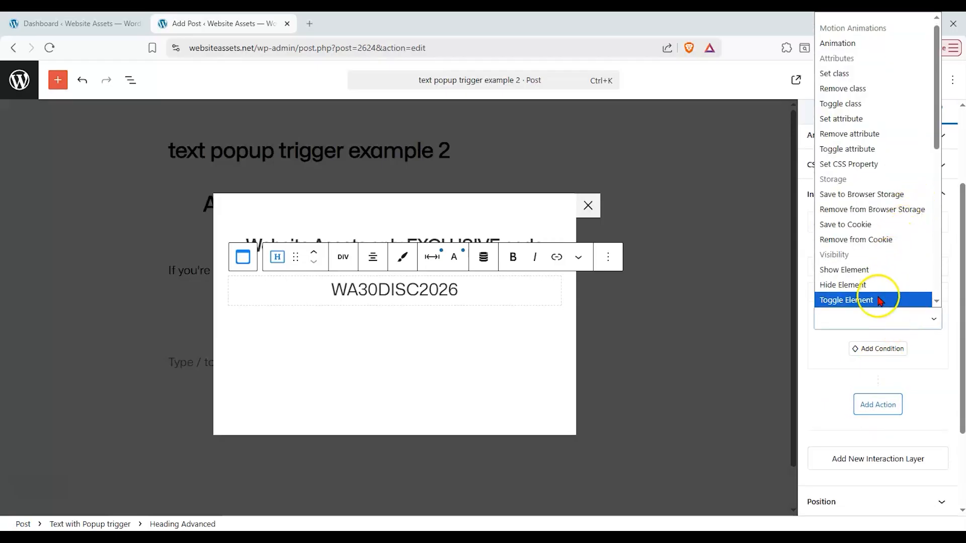
scroll(880, 301, "down", 5)
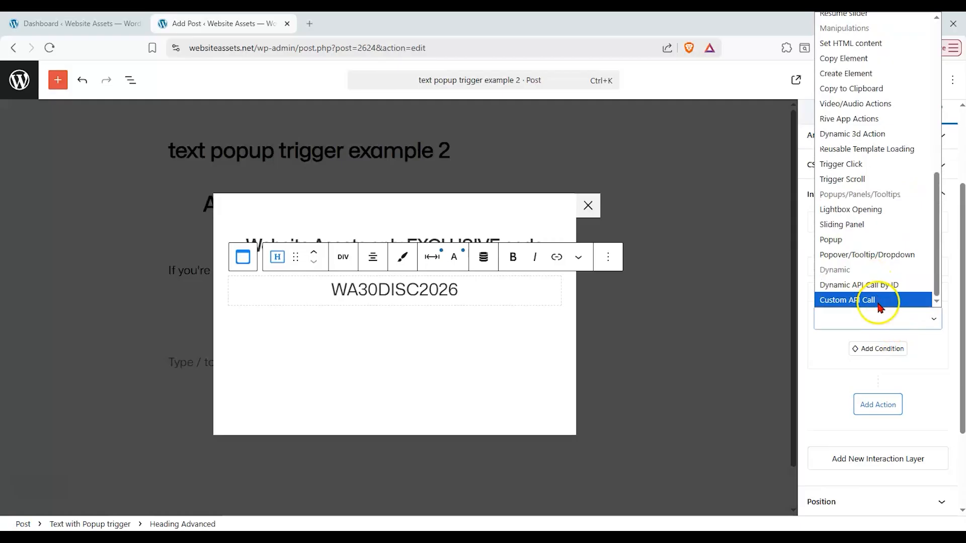
left_click(891, 254)
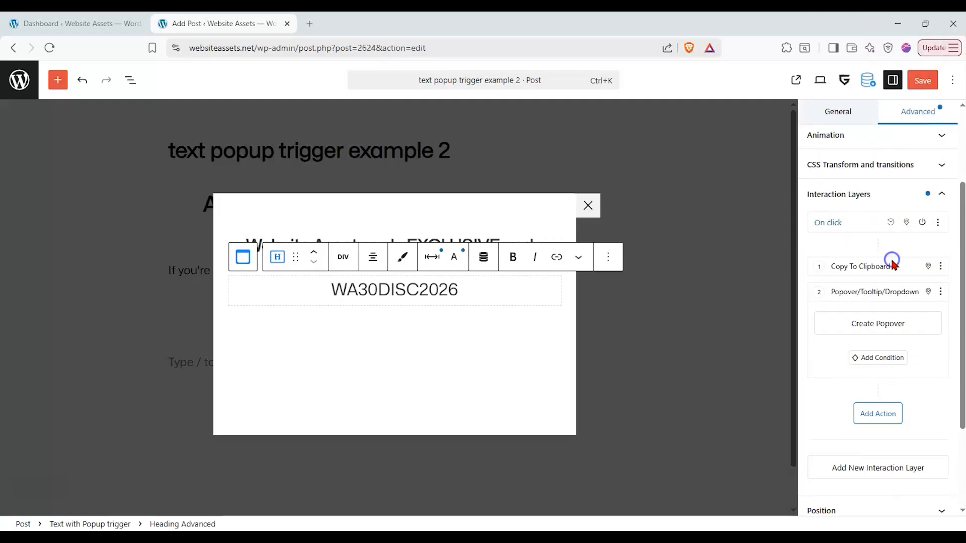
left_click(889, 332)
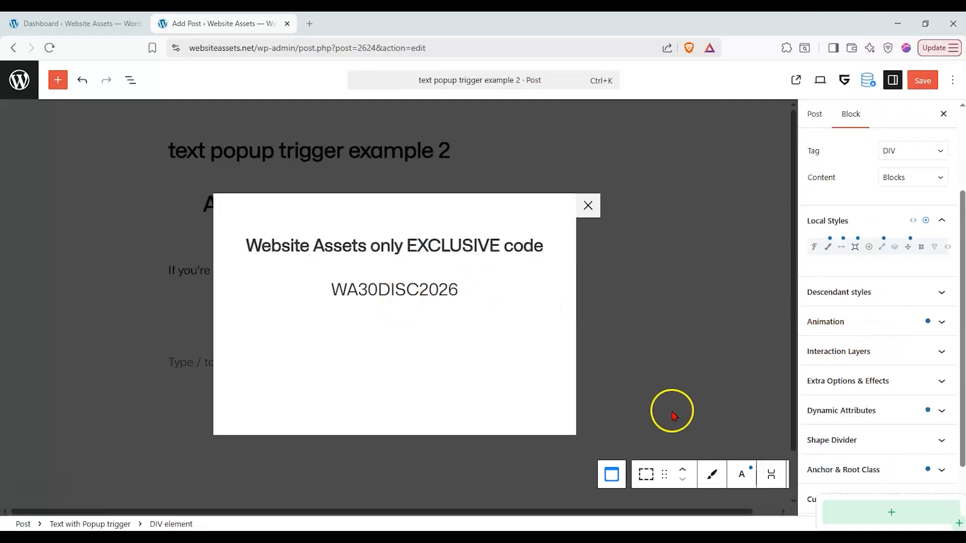
- Insert a Text Advanced block in the new popover with the text "Code Copied to Clipboard"
scroll(865, 402, "down", 1)
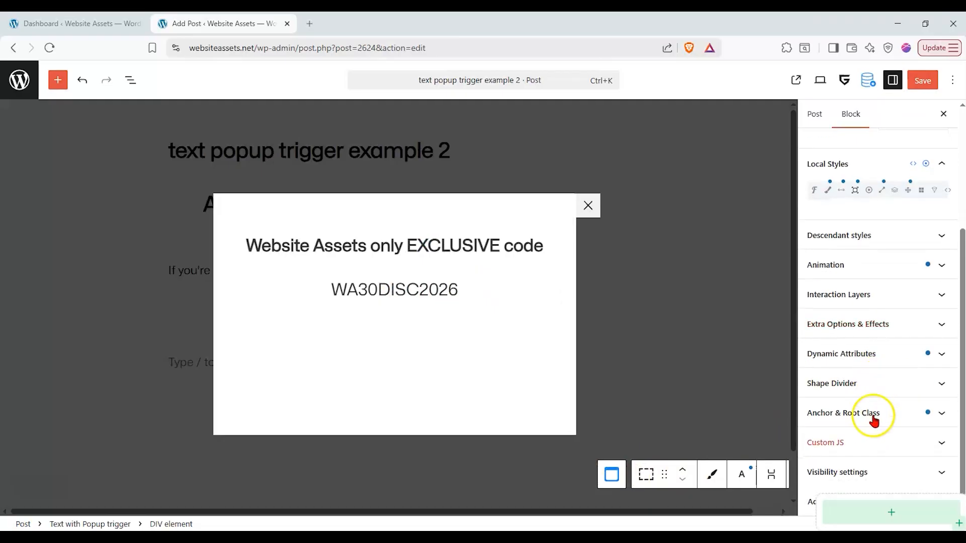
left_click(890, 513)
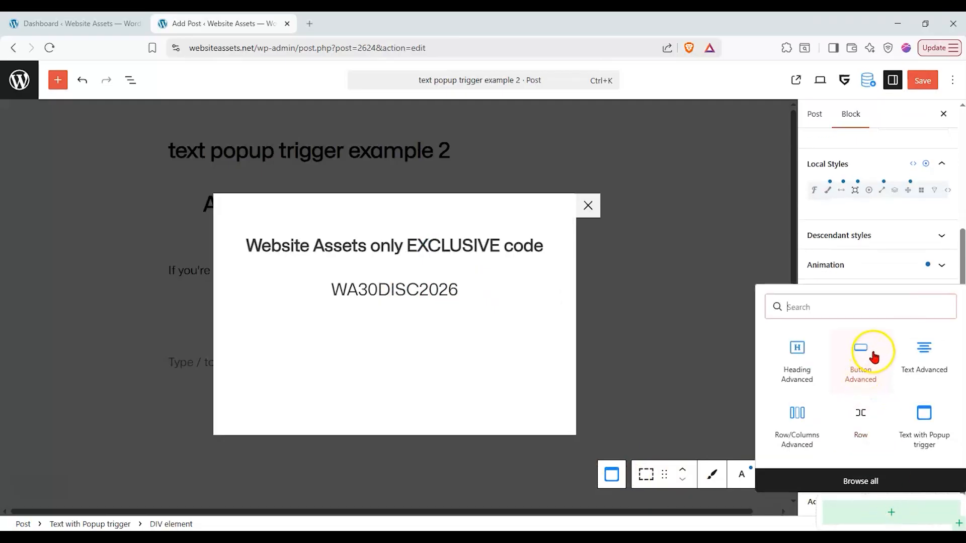
left_click(926, 355)
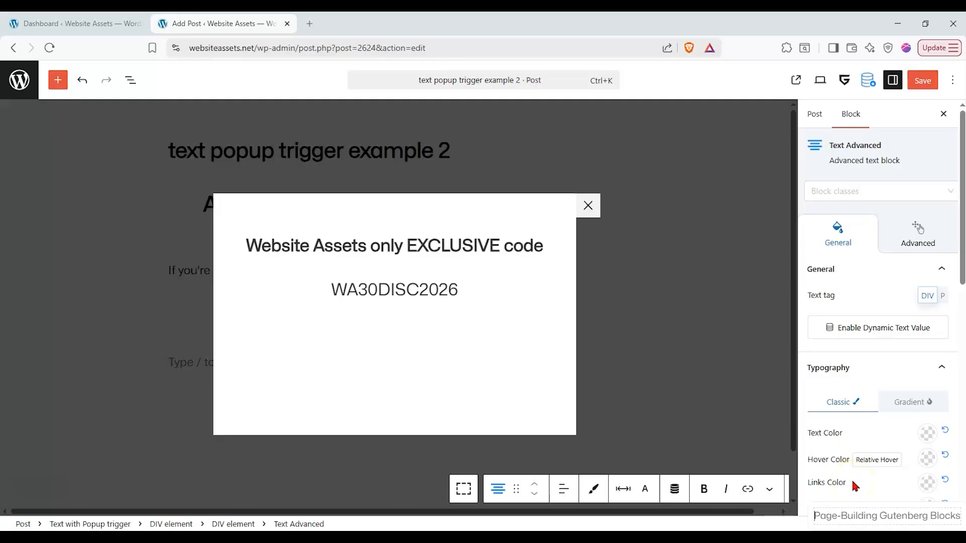
type("Code Cop")
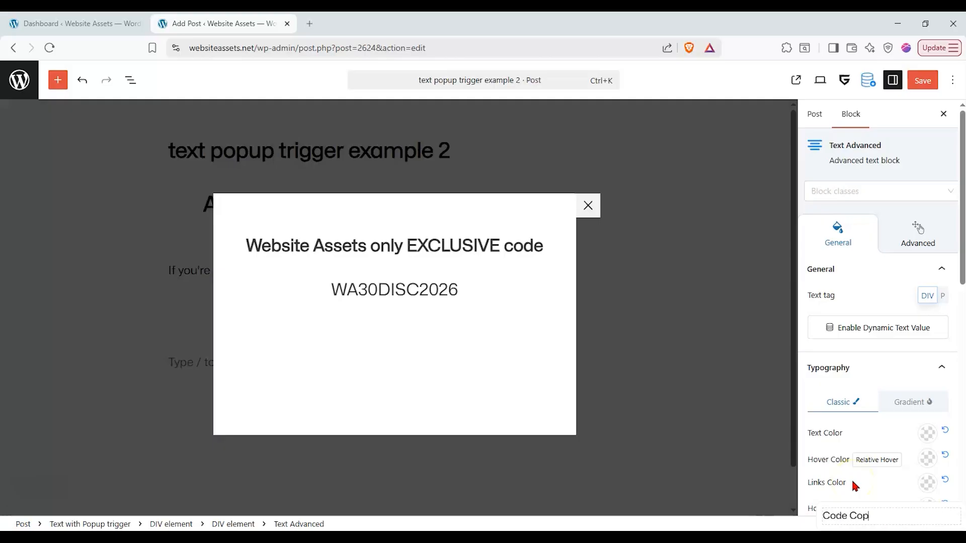
type("ied to Clipboard")
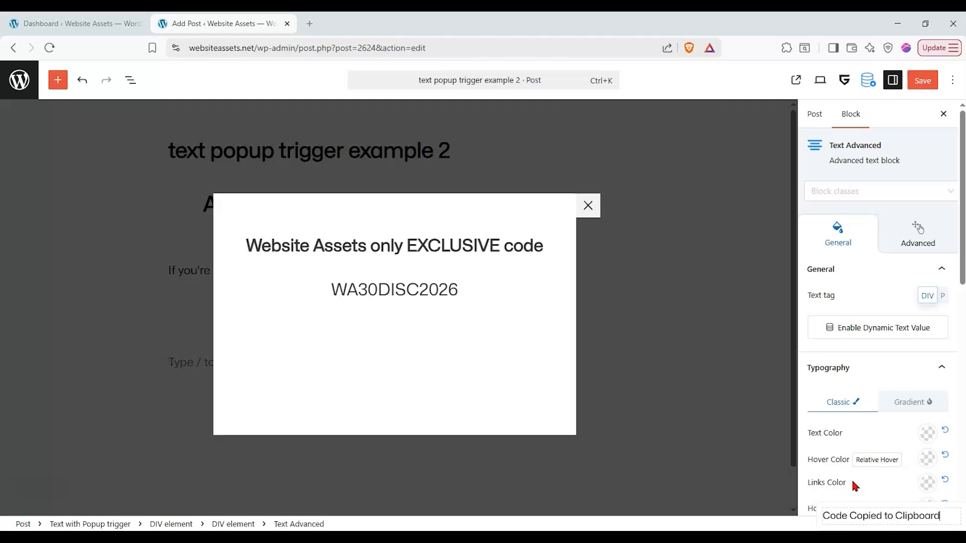
left_click(895, 296)
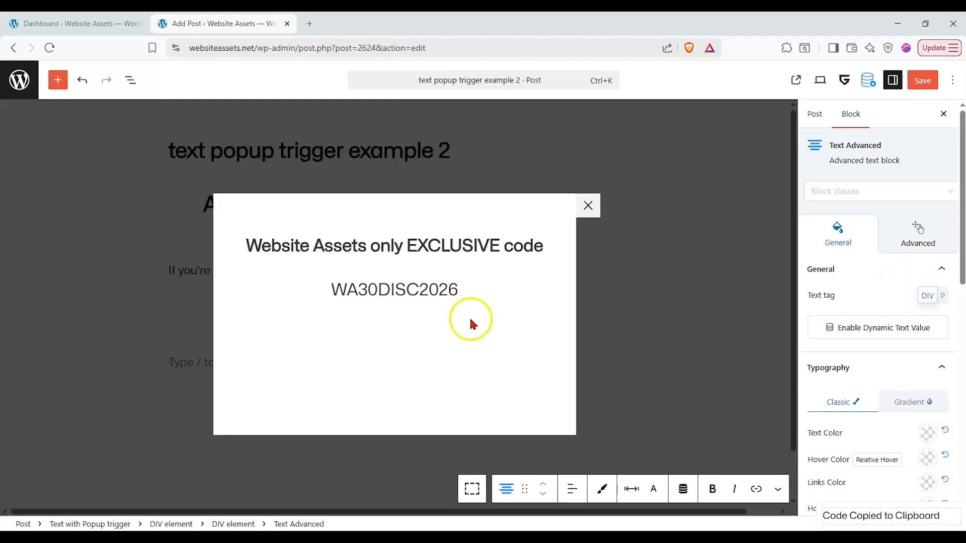
- Disable the default close button in the Text with Popup trigger block's panel settings
left_click(301, 327)
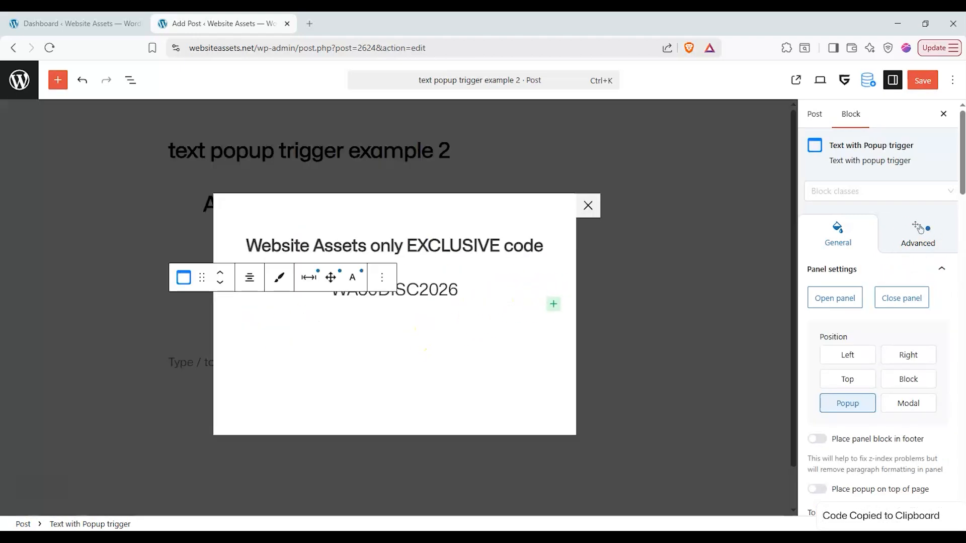
scroll(901, 345, "down", 5)
scroll(873, 346, "down", 1)
scroll(828, 261, "up", 1)
left_click(814, 234)
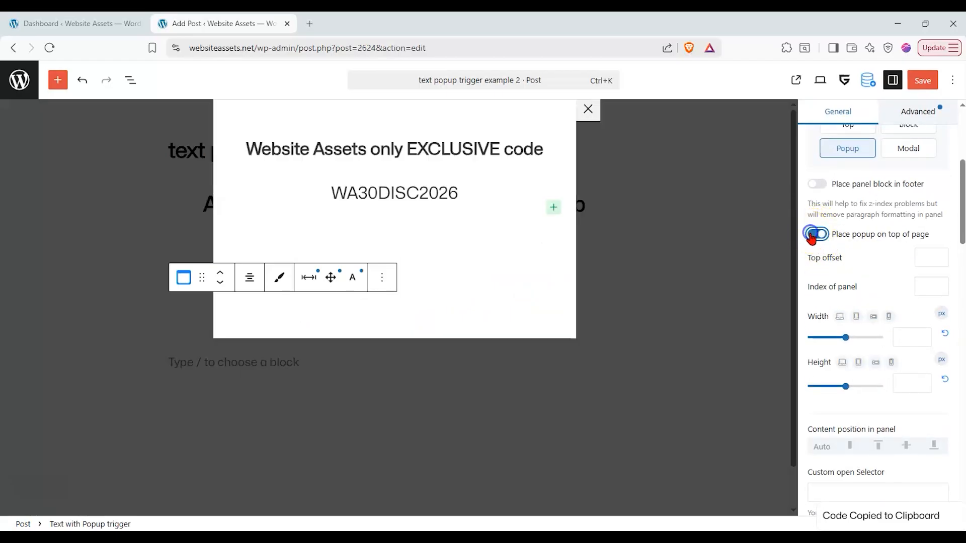
left_click(818, 235)
scroll(856, 268, "up", 2)
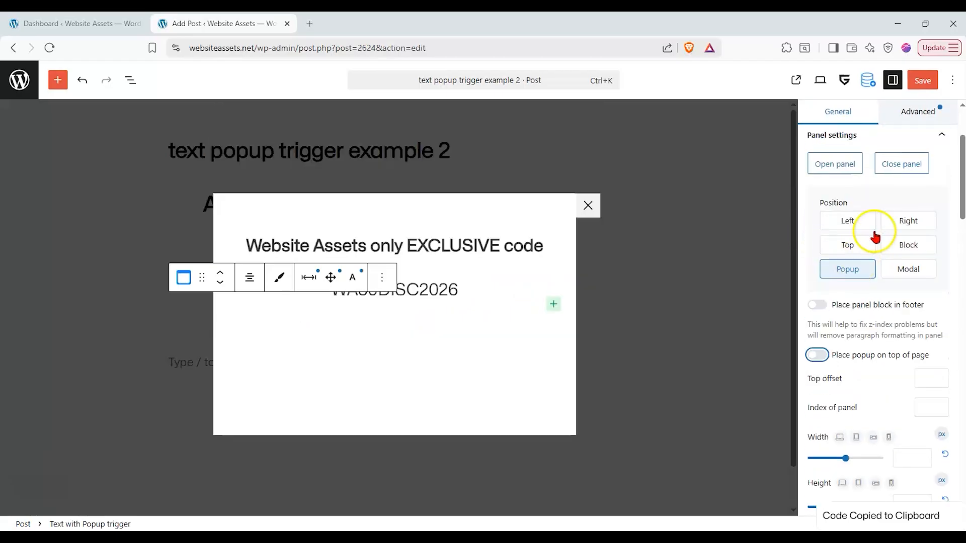
left_click(853, 164)
scroll(875, 302, "down", 3)
scroll(876, 307, "down", 4)
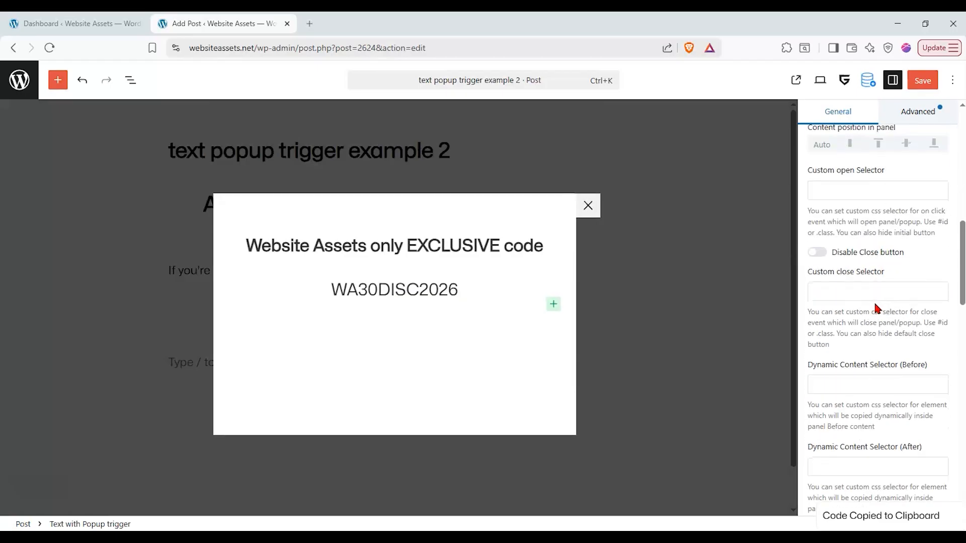
left_click(817, 252)
- Review the custom close selector, dynamic content and trigger options in the popup block's panel settings
scroll(858, 261, "down", 2)
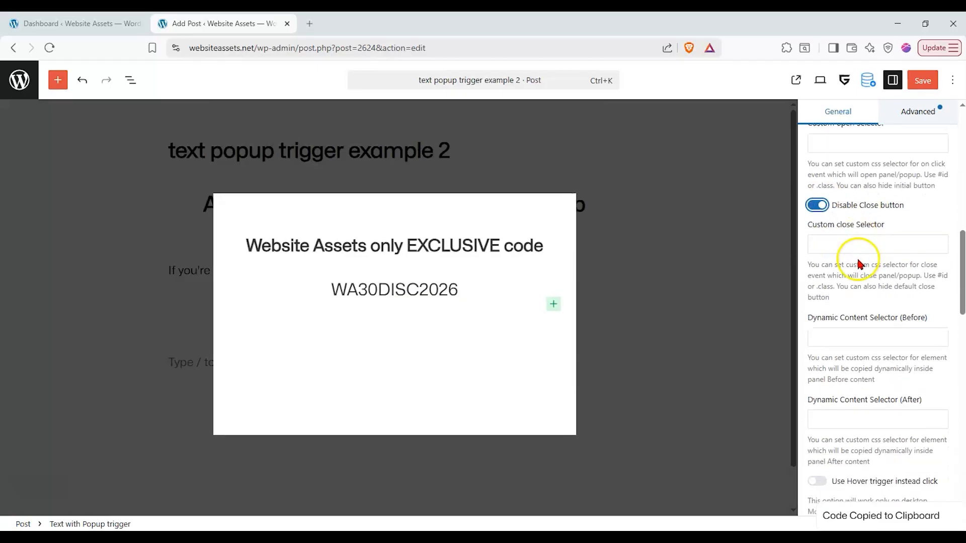
scroll(857, 259, "down", 1)
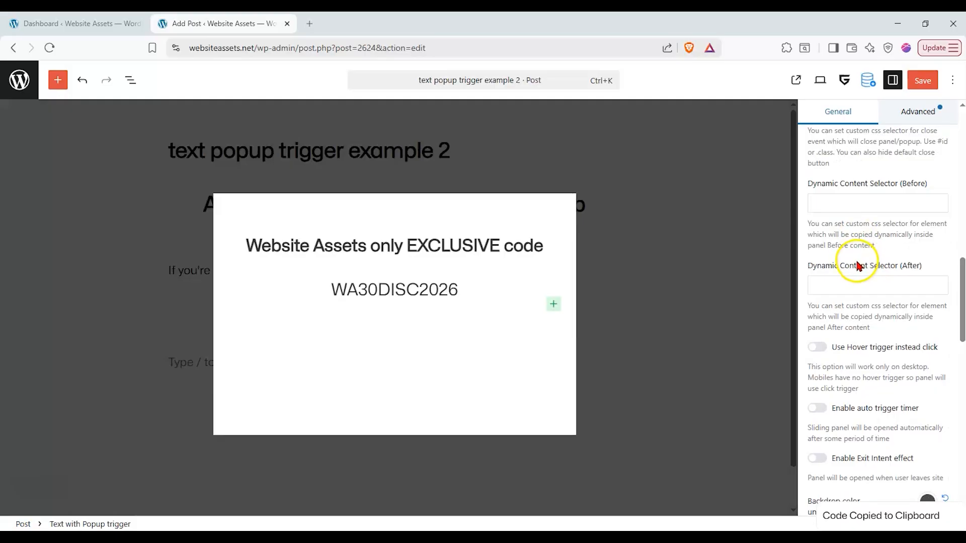
scroll(858, 259, "down", 1)
scroll(847, 286, "up", 1)
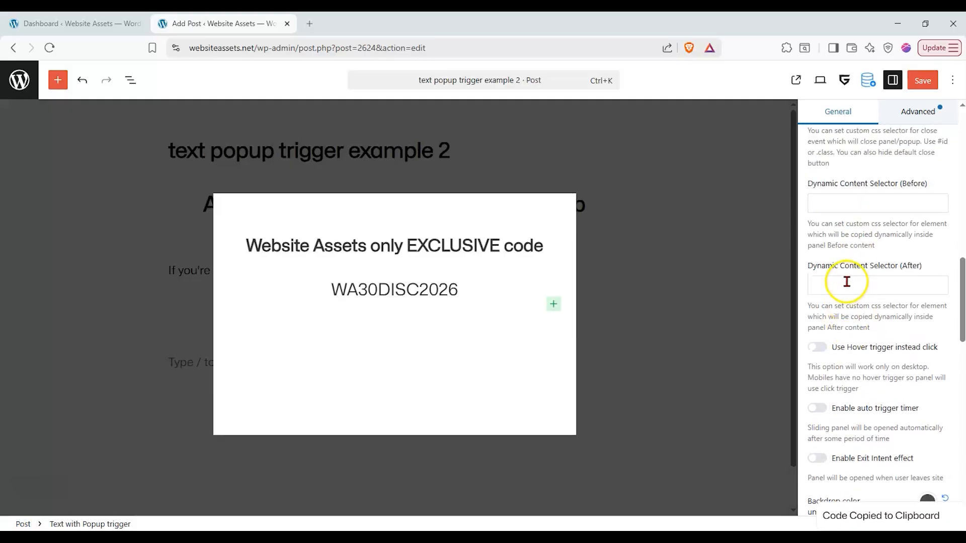
scroll(847, 282, "up", 1)
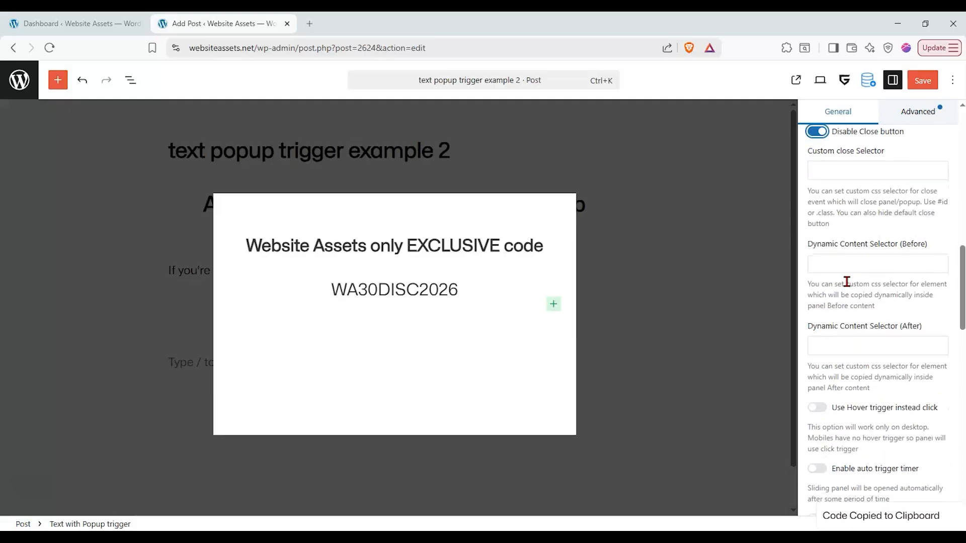
left_click(861, 171)
left_click_drag(870, 155, 878, 149)
scroll(881, 152, "up", 1)
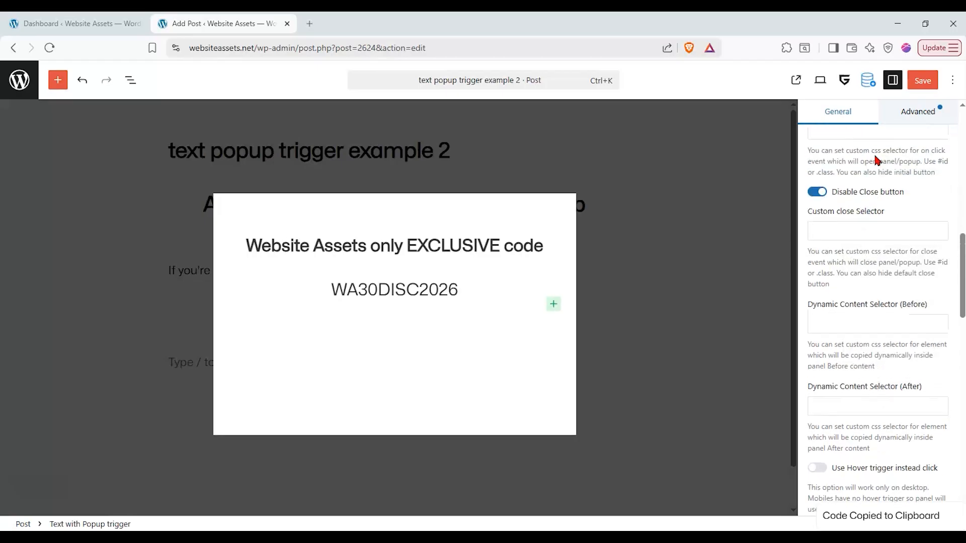
- Add a Button Advanced block inside the popup below the discount code
left_click(364, 391)
left_click(58, 79)
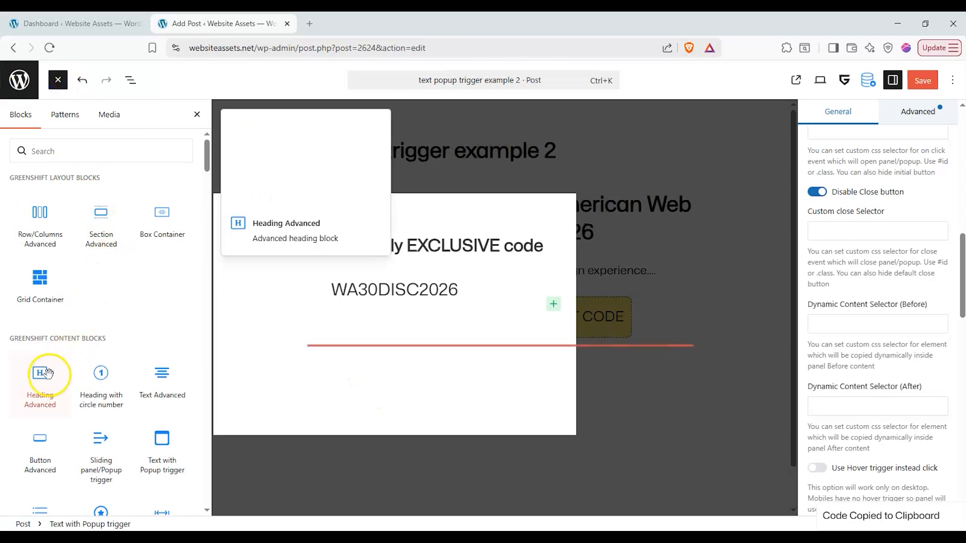
left_click_drag(40, 443, 22, 265)
left_click(553, 303)
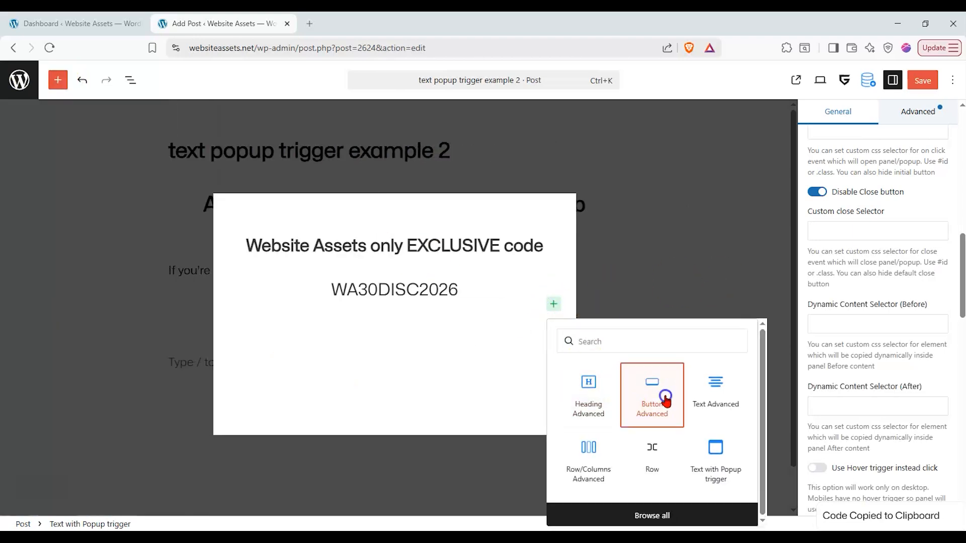
left_click(666, 400)
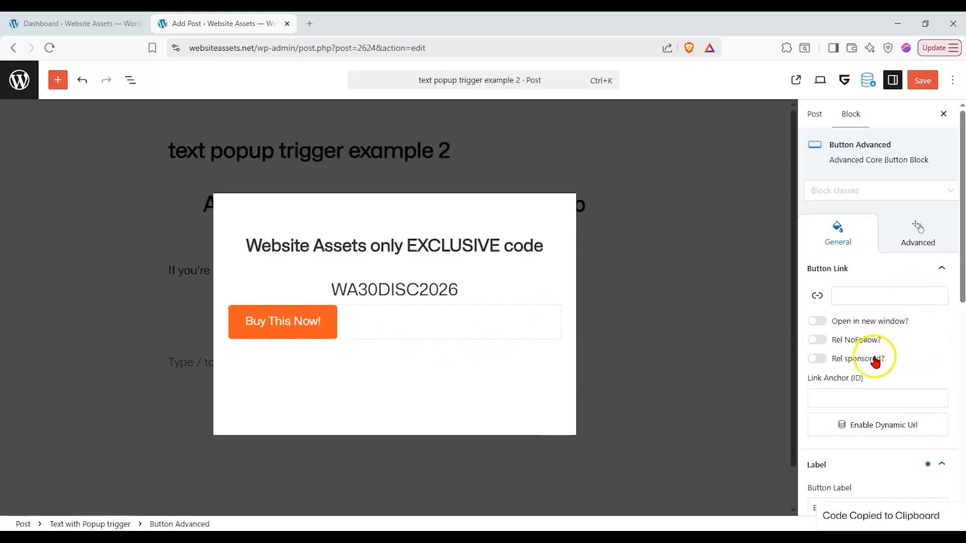
- Try to add a new local class to the button, and remove the Skeuomorphism preset class from it
scroll(875, 361, "down", 3)
left_click(882, 326)
scroll(883, 330, "up", 3)
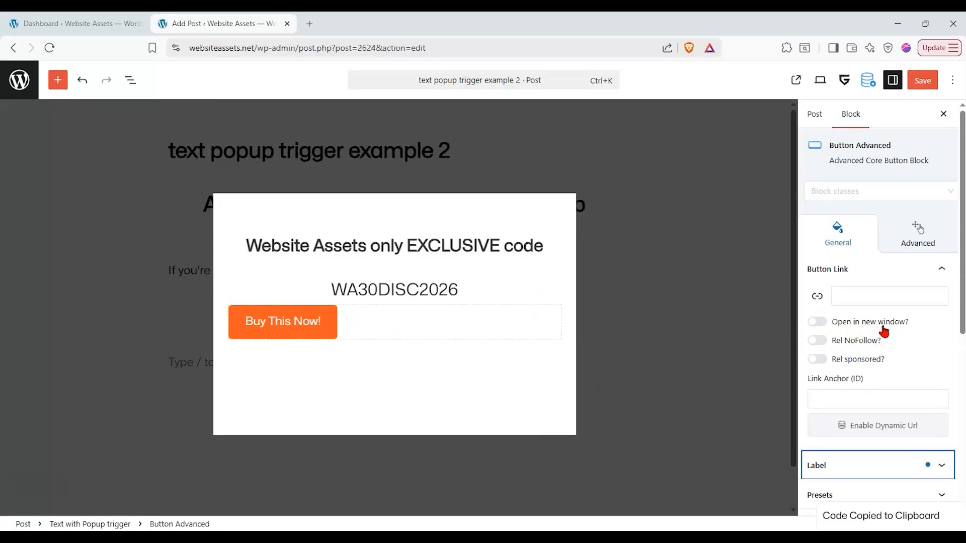
left_click(890, 189)
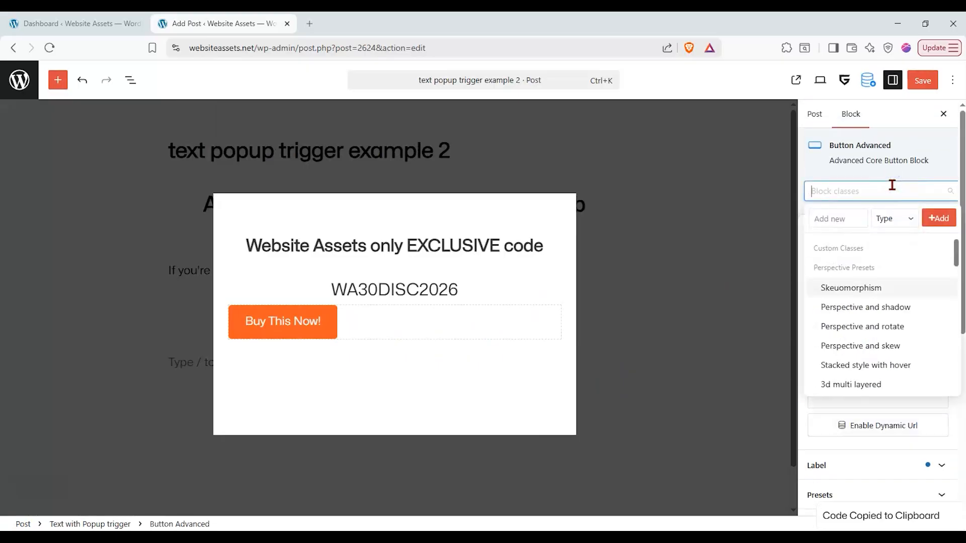
left_click(889, 218)
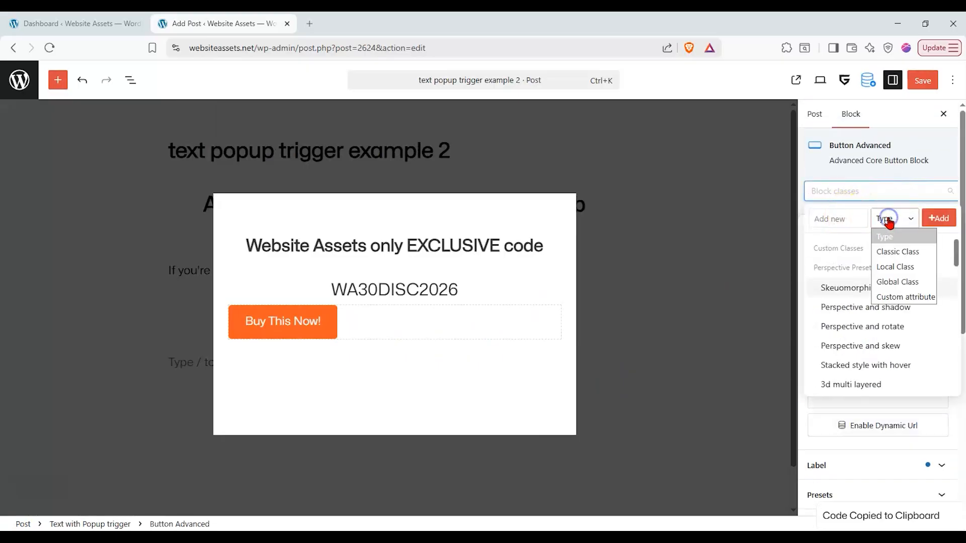
left_click(893, 266)
left_click(845, 222)
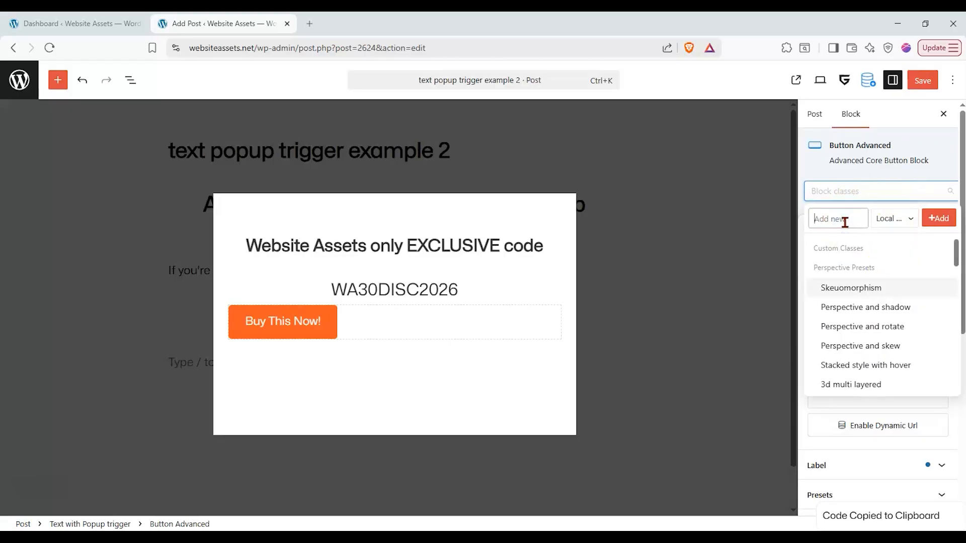
type("ex2")
key("Return")
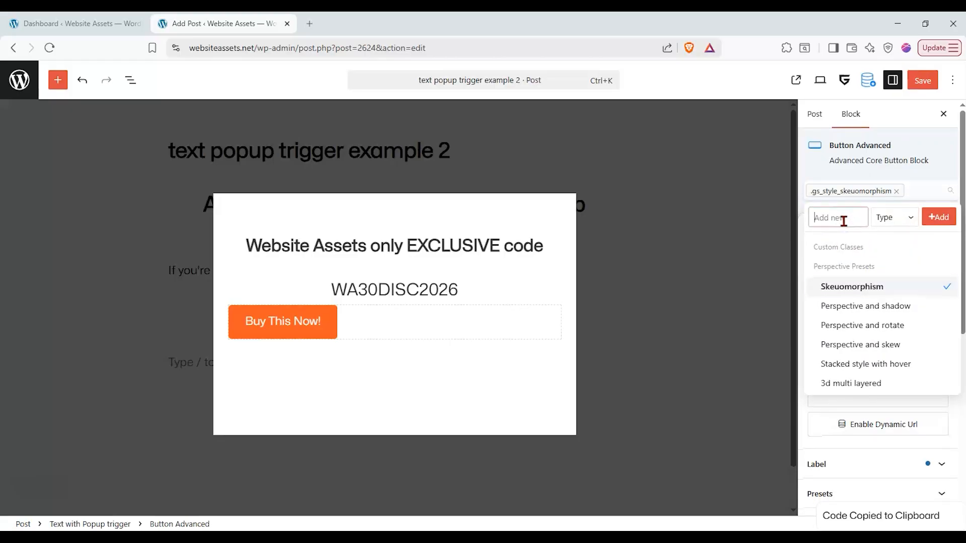
left_click(854, 192)
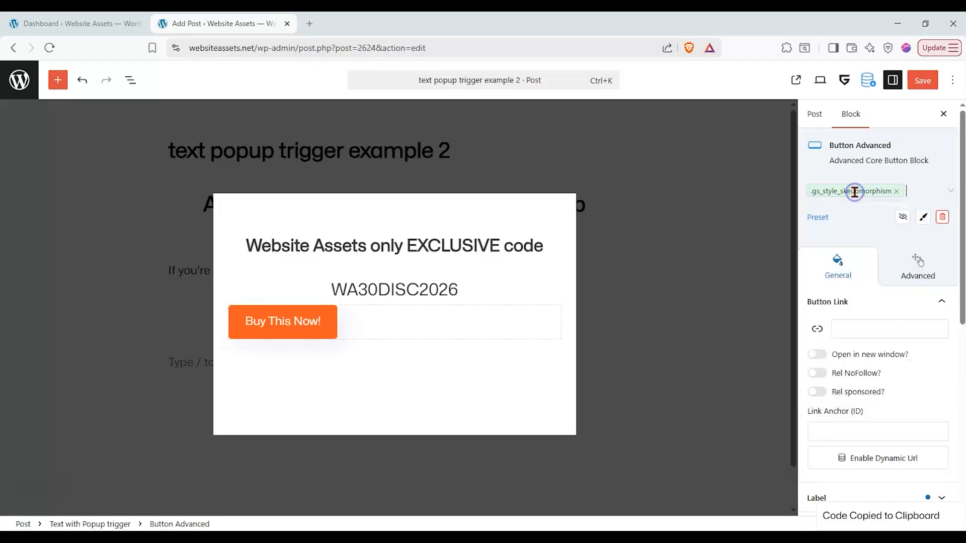
left_click(896, 192)
- Add a local class named "exit" to the Button Advanced block
left_click(868, 201)
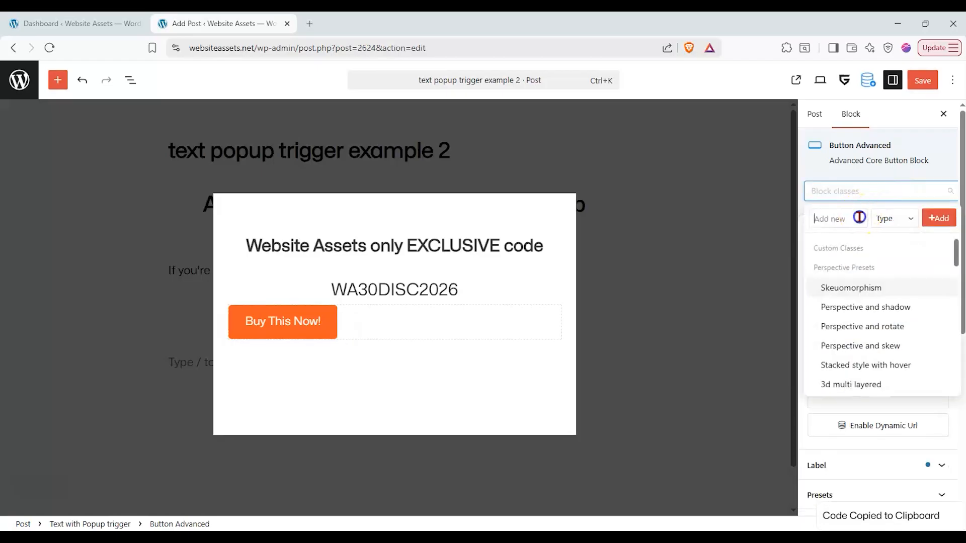
left_click(894, 218)
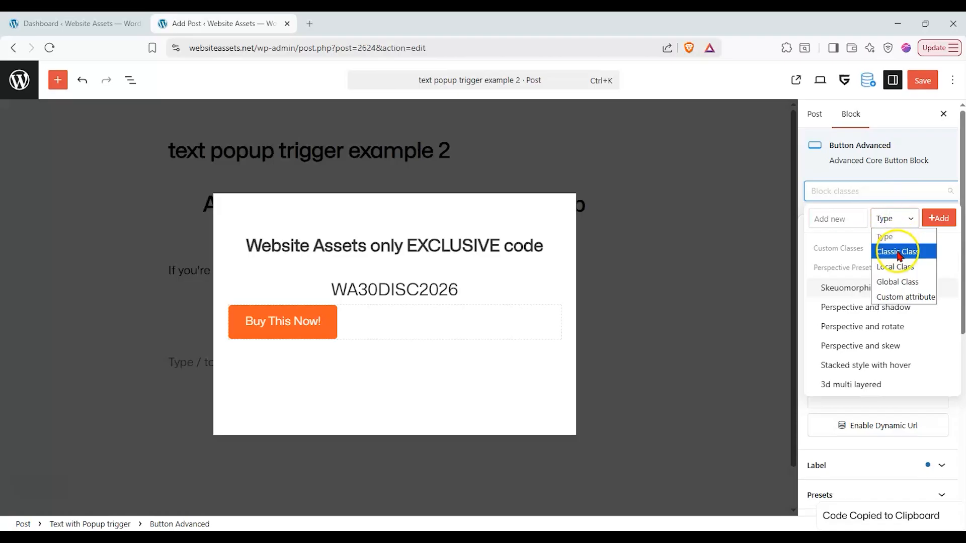
left_click(899, 267)
left_click(819, 220)
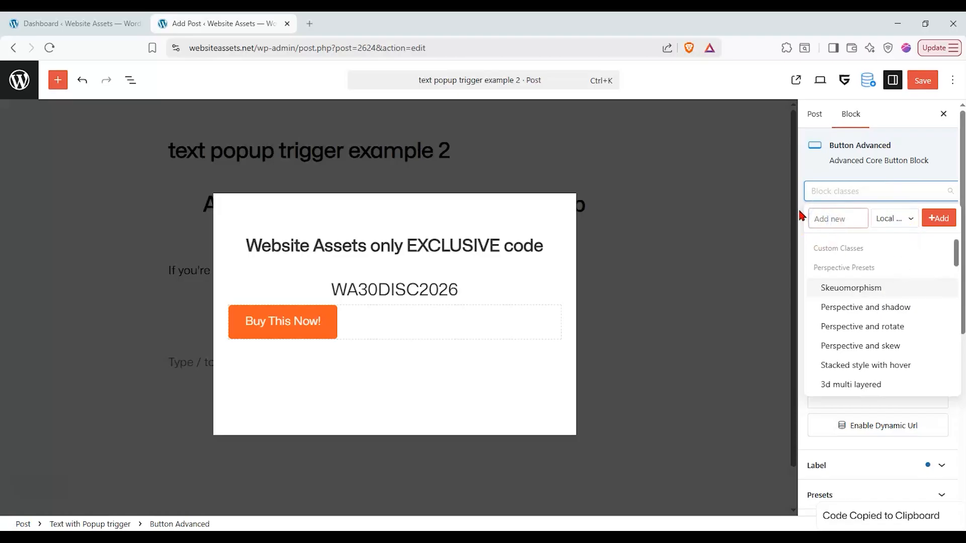
key("alt")
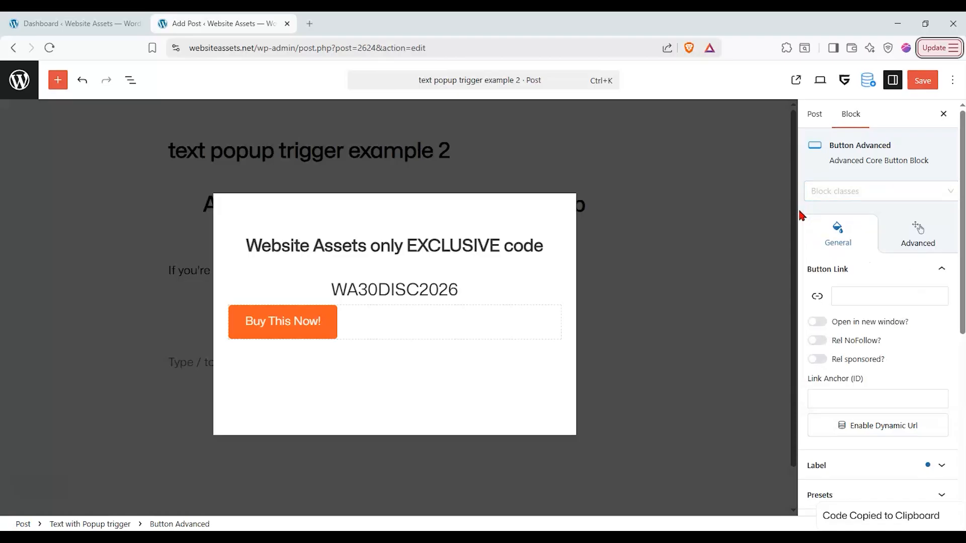
left_click(821, 193)
left_click(828, 220)
left_click(938, 218)
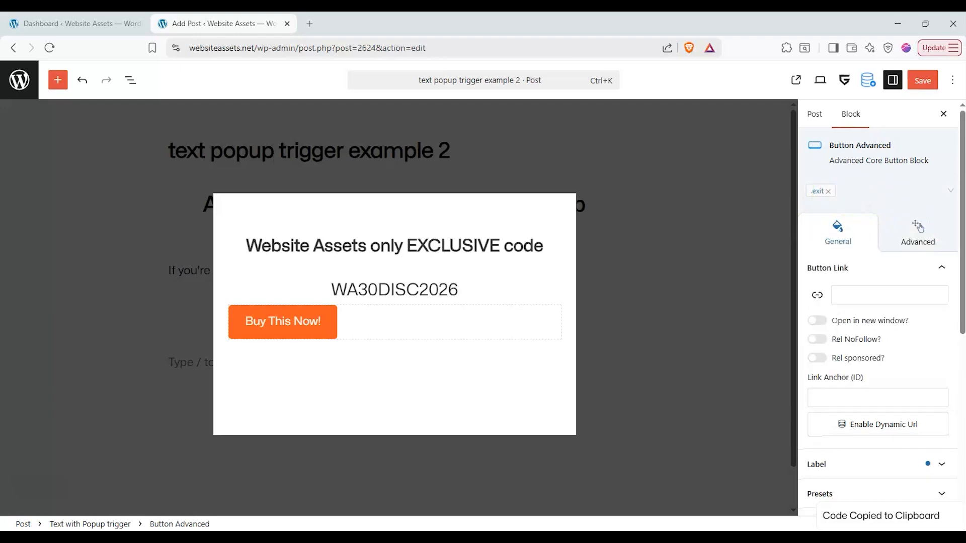
- Change the button label to "No Thanks I don't want to save money."
scroll(875, 297, "down", 6)
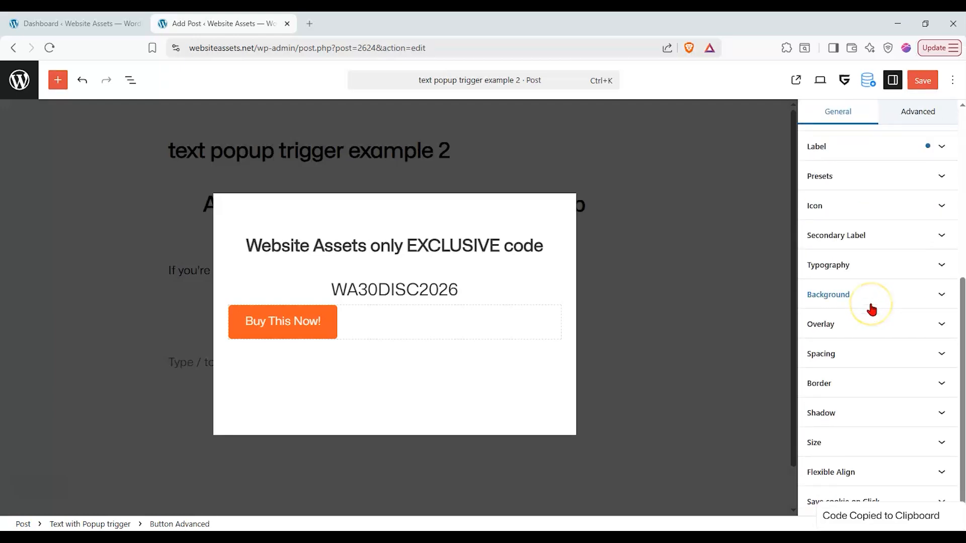
scroll(846, 303, "up", 5)
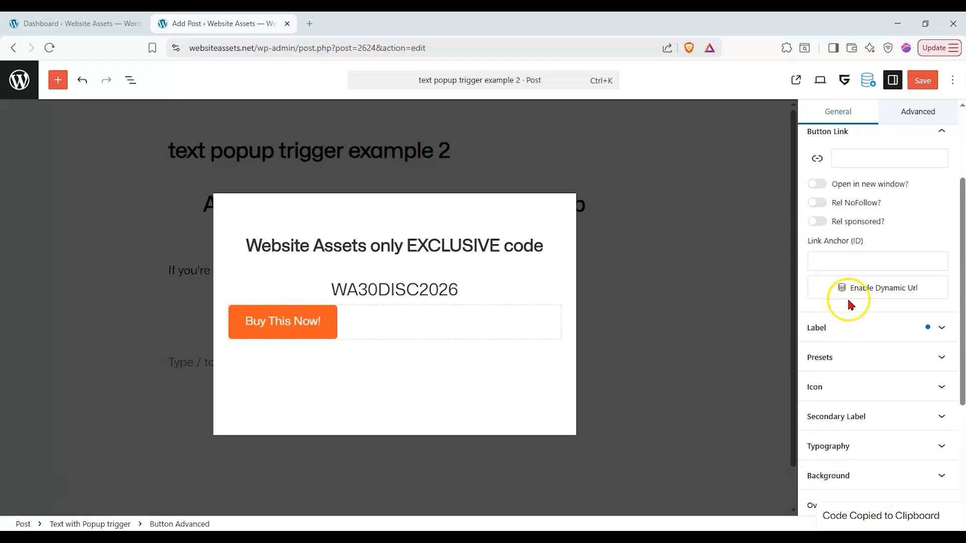
left_click(325, 330)
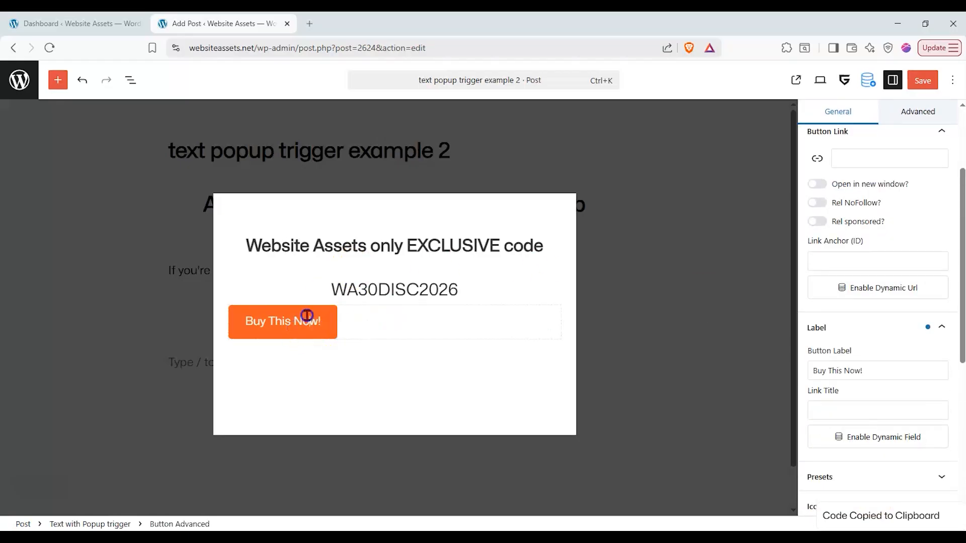
scroll(886, 324, "up", 4)
scroll(884, 324, "down", 5)
left_click_drag(884, 317, 649, 312)
type("N")
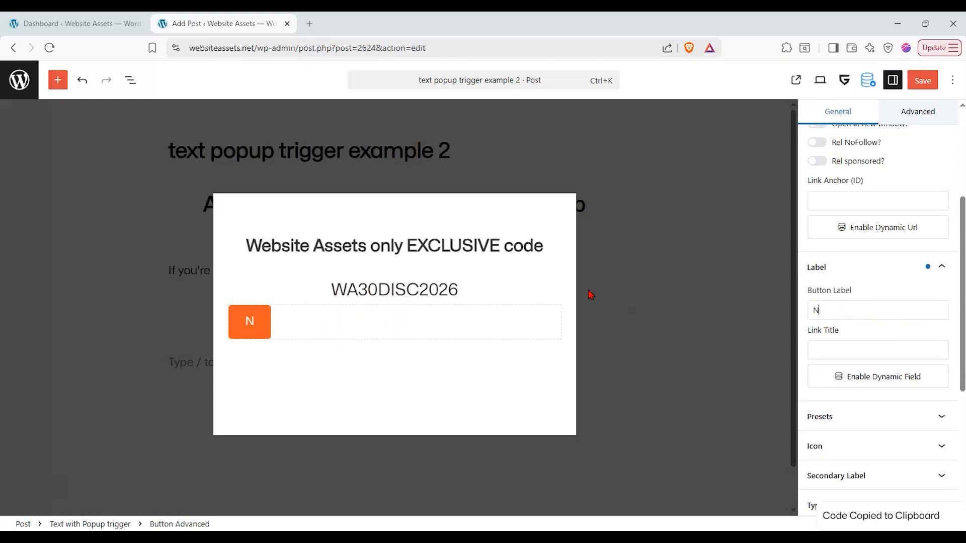
type("o Thanks I don't want to")
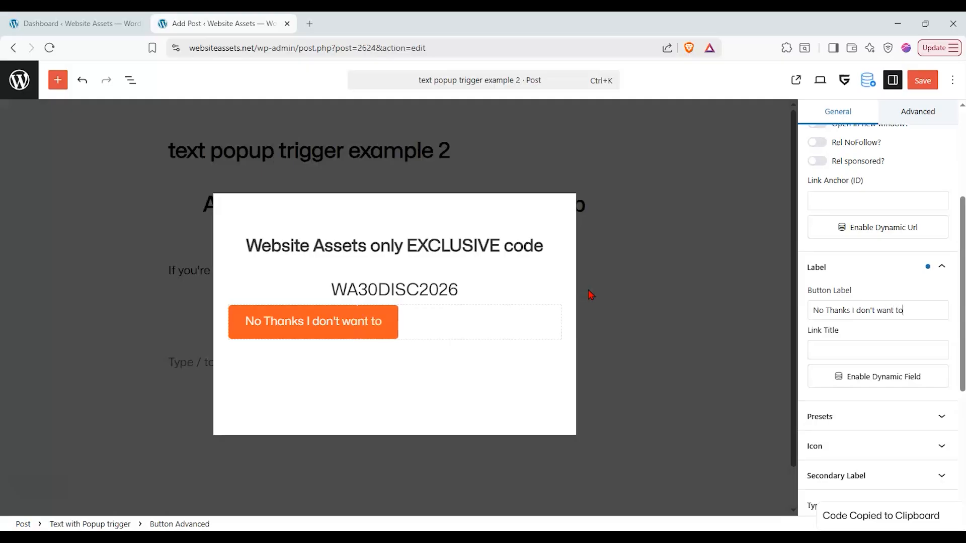
type("ve mmon")
key("BackSpace")
key("BackSpace")
key("BackSpace")
type("oney.")
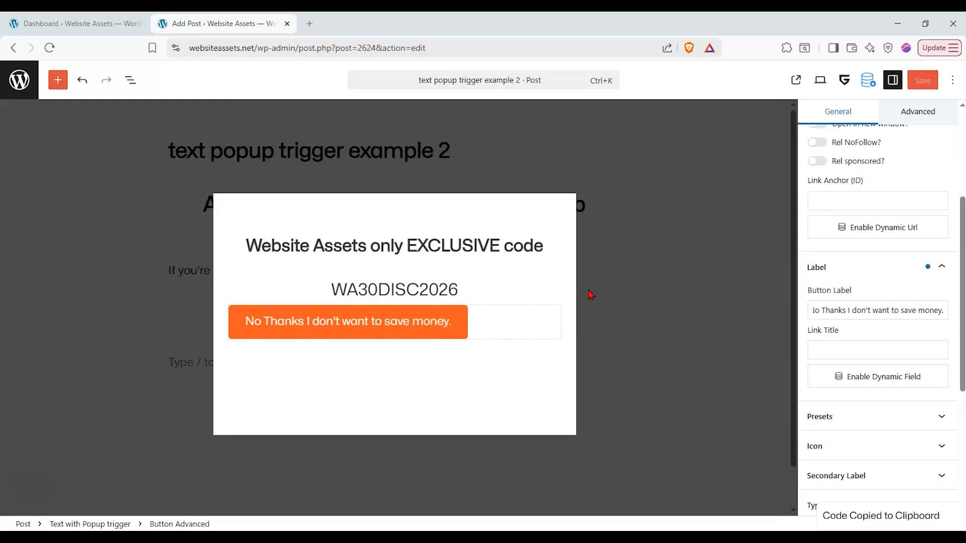
- Set the font alignment to center in the button's typography settings
scroll(945, 337, "down", 2)
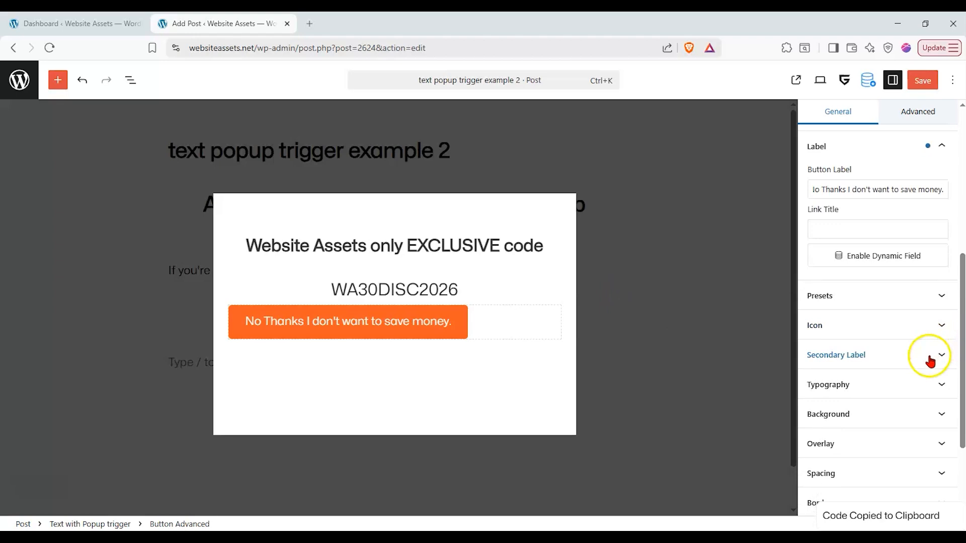
left_click(917, 398)
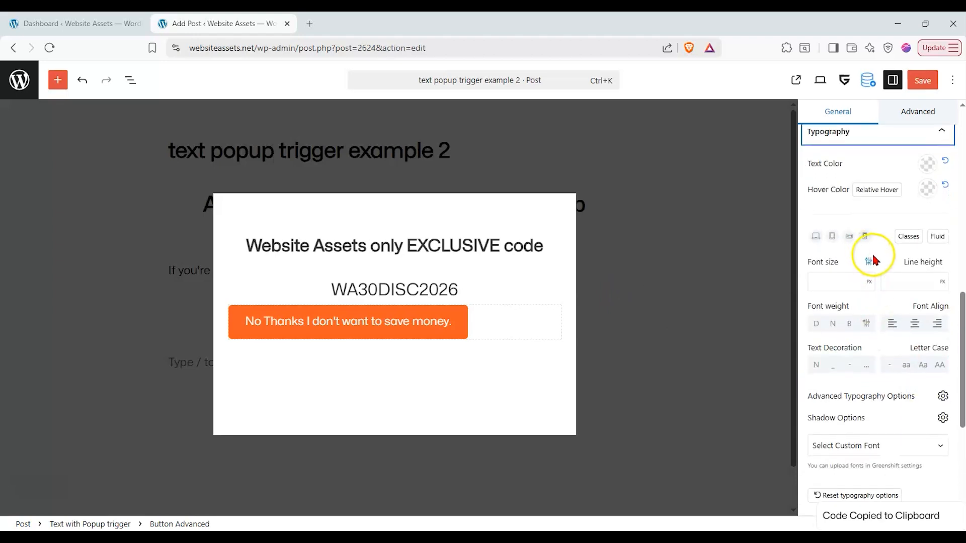
left_click(915, 323)
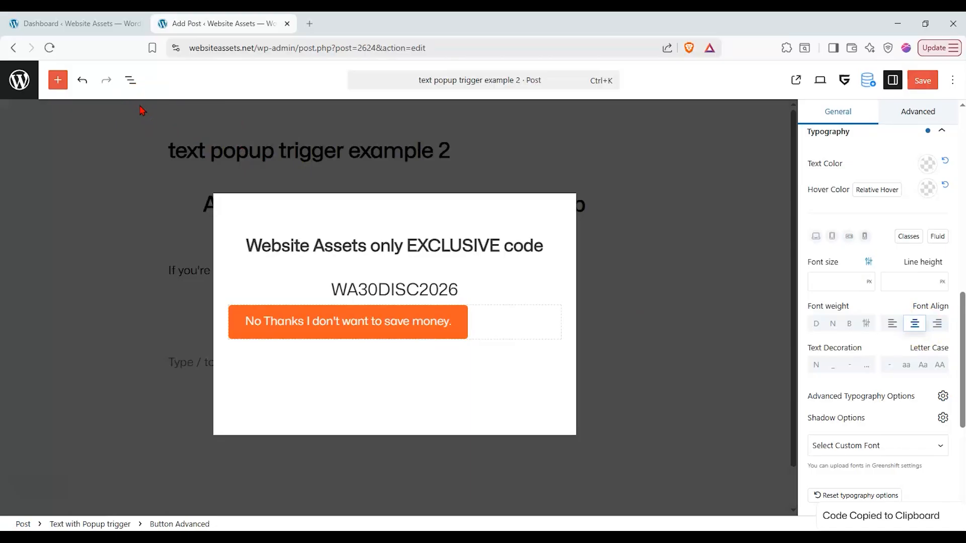
- Center-align the Button Advanced block inside the popup using the block's alignment option
left_click(132, 85)
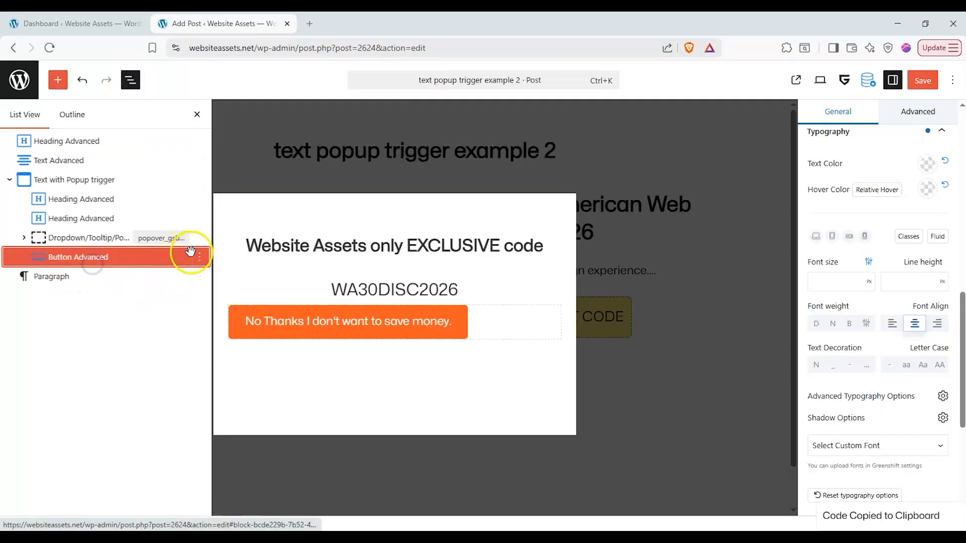
left_click(200, 259)
left_click(164, 267)
left_click(164, 268)
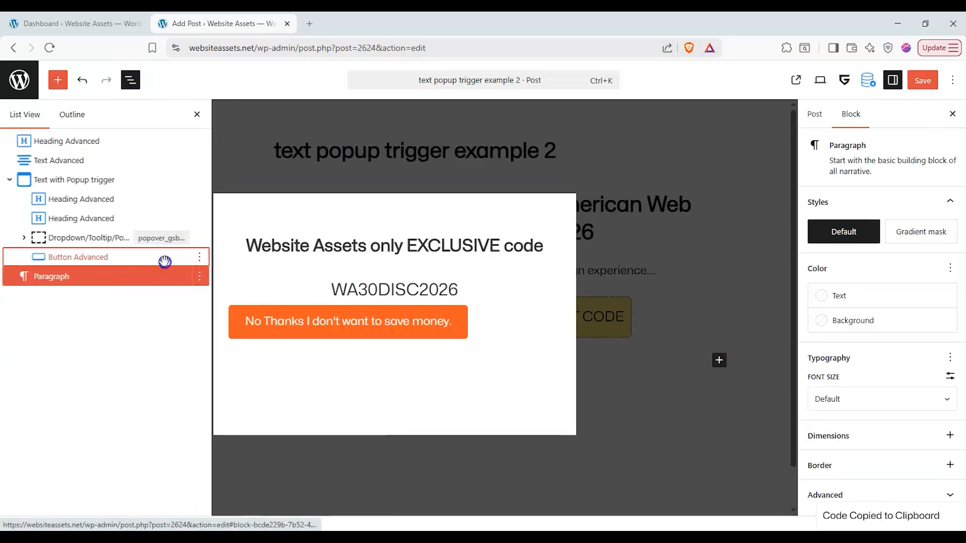
left_click(168, 258)
left_click(345, 280)
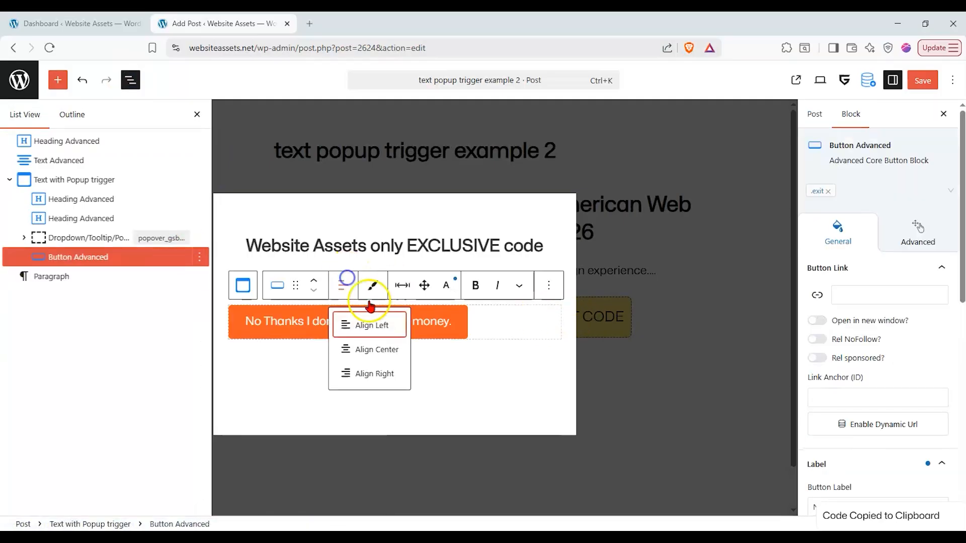
left_click(373, 350)
left_click(372, 357)
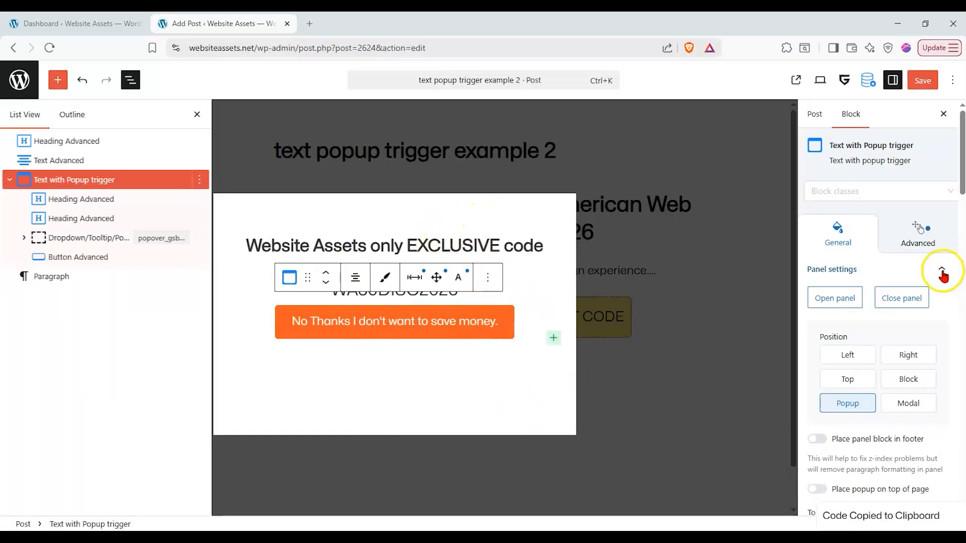
- Select the button and inspect the local exit class assigned to it
left_click(470, 322)
left_click(852, 207)
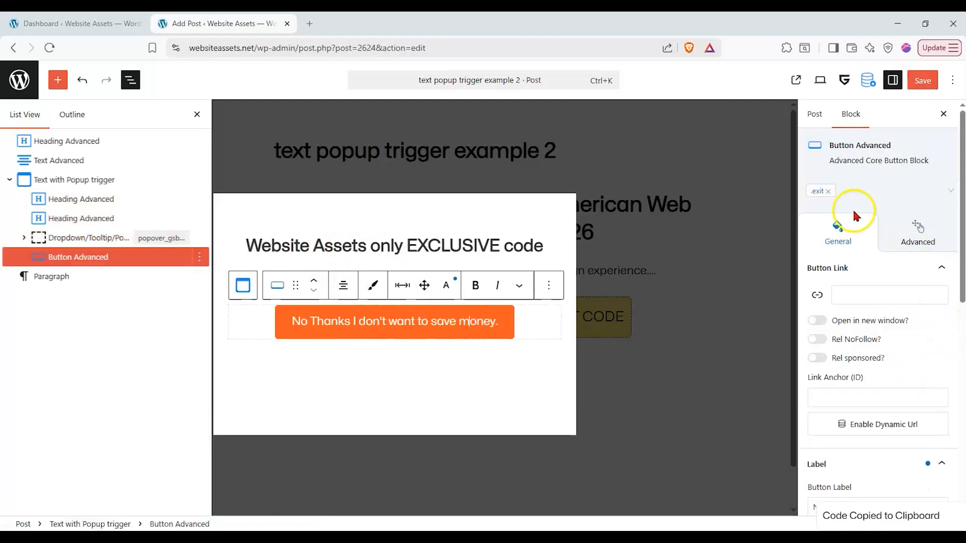
left_click(825, 195)
left_click(820, 194)
left_click(817, 194)
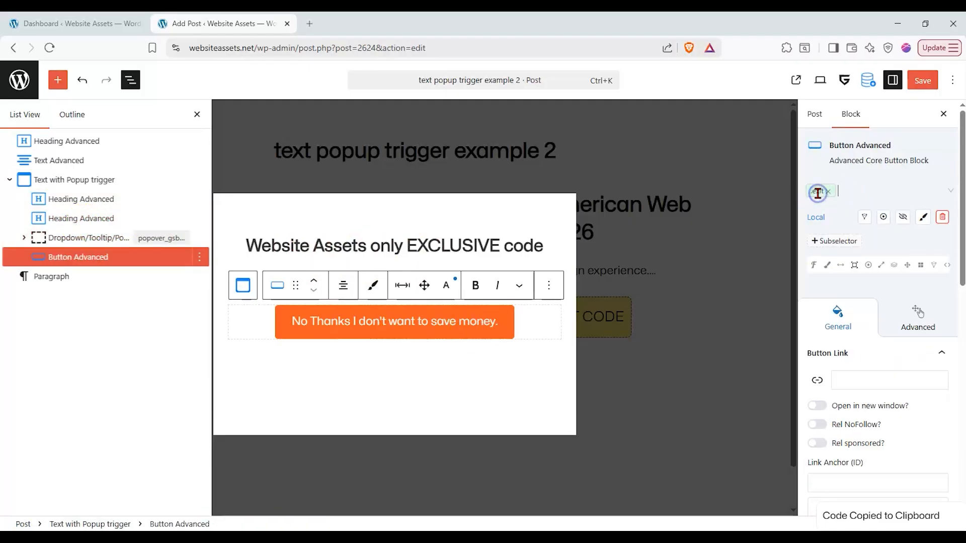
left_click(818, 193)
right_click(818, 193)
left_click(818, 193)
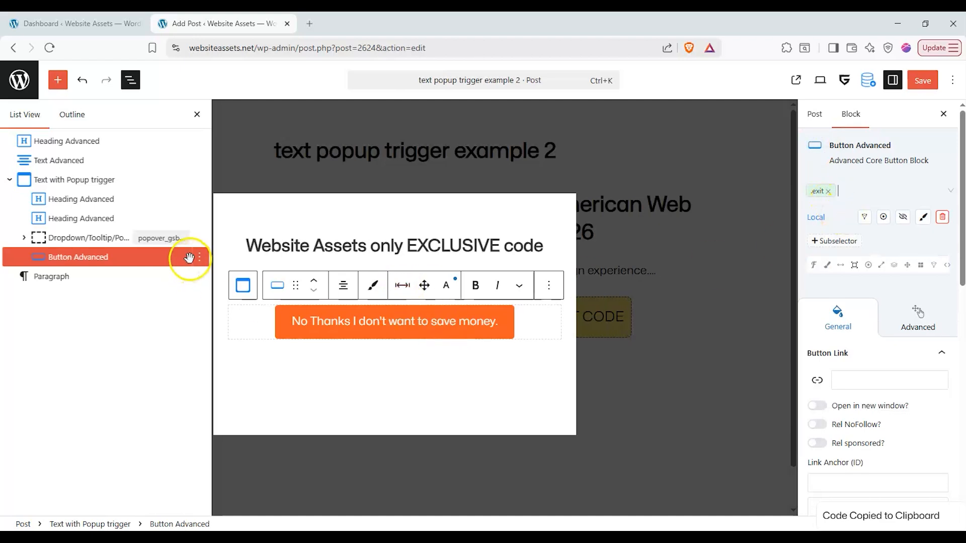
- Set the custom close selector of the Text with Popup trigger block to ".exit"
left_click(51, 240)
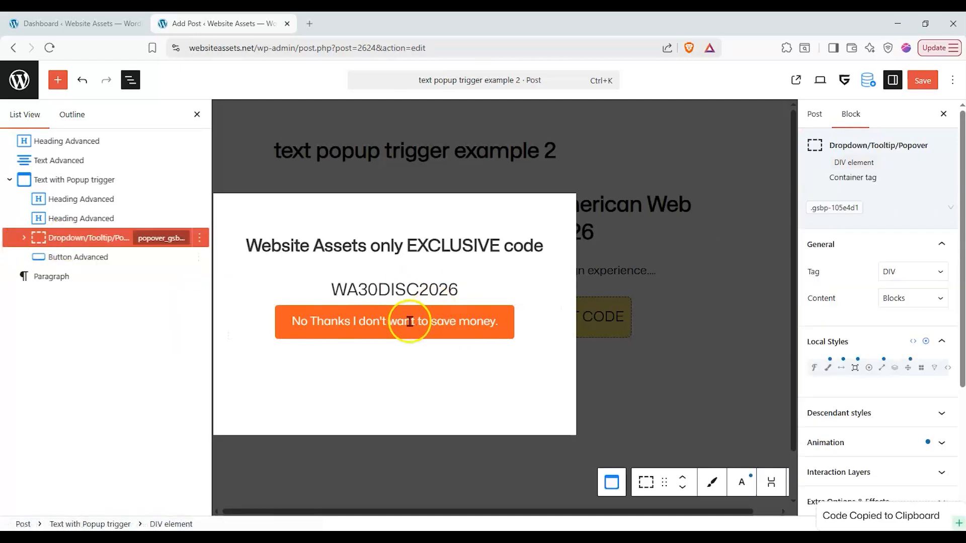
left_click(436, 287)
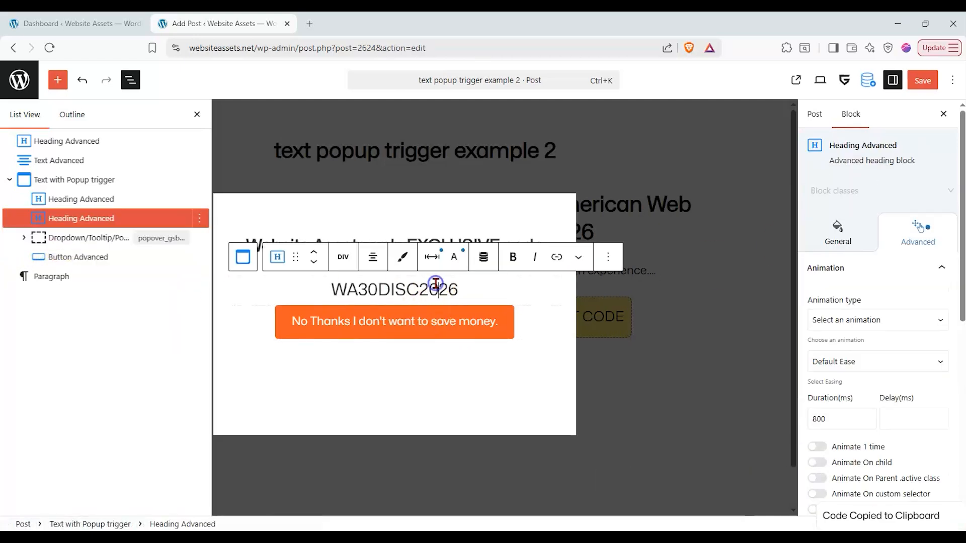
left_click(839, 232)
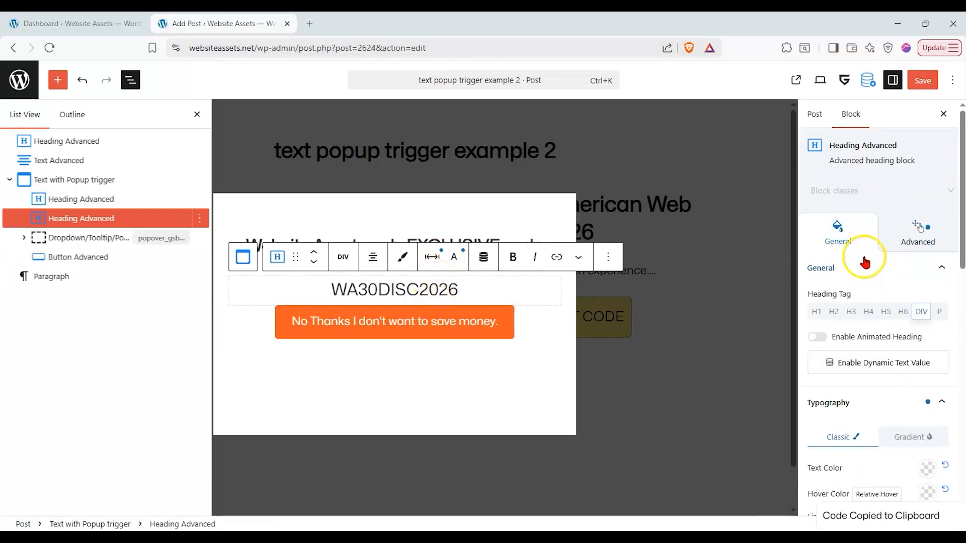
left_click(141, 181)
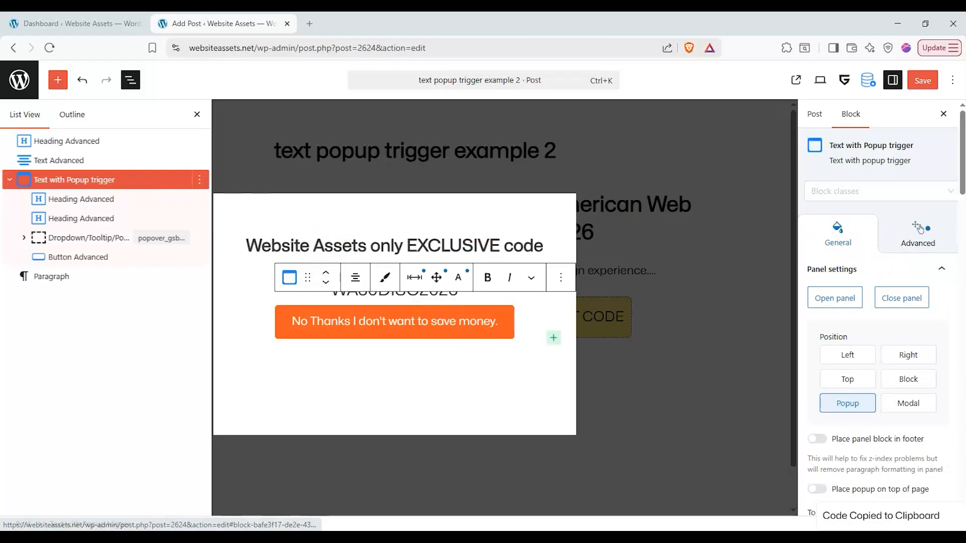
scroll(947, 323, "down", 8)
scroll(893, 355, "down", 1)
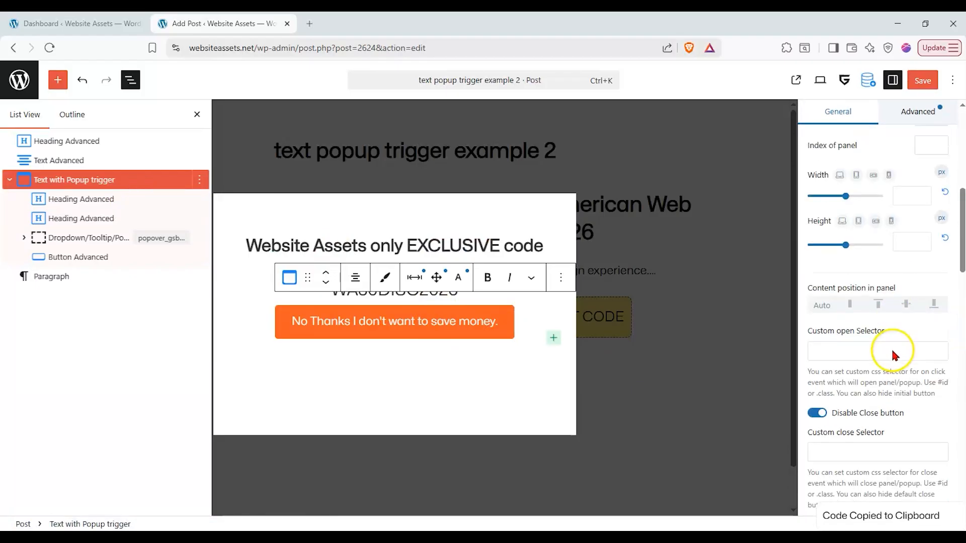
scroll(893, 355, "down", 3)
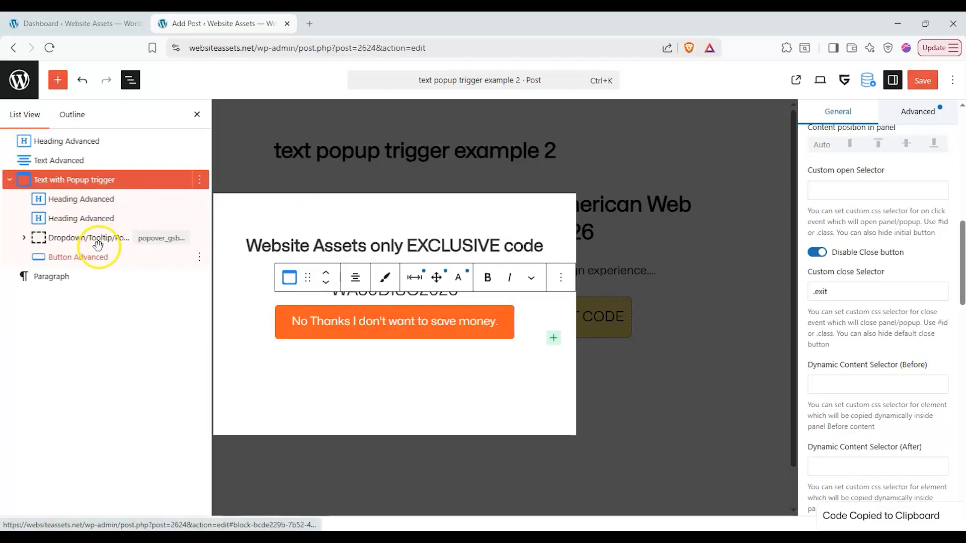
- Add "exit" as an additional CSS class in the Button Advanced block's advanced settings
left_click(97, 256)
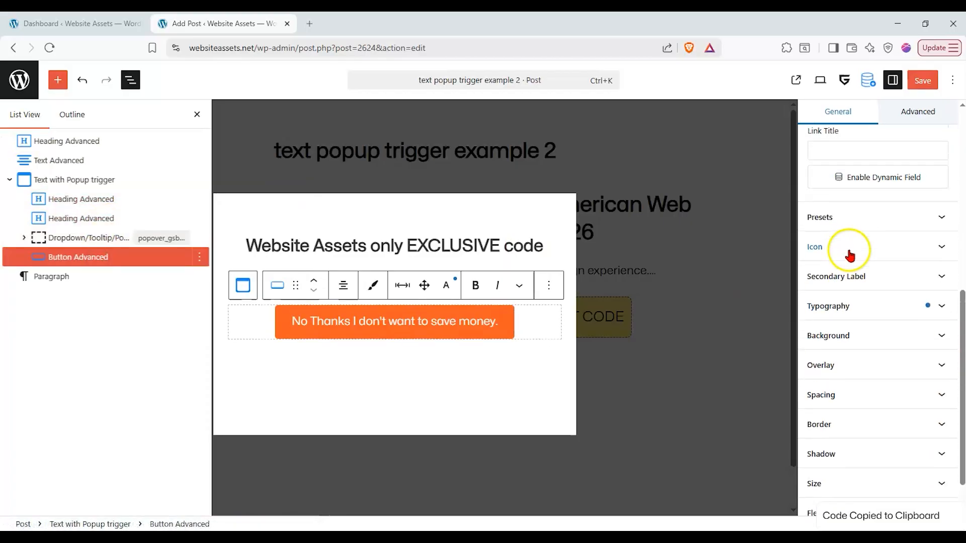
scroll(865, 242, "up", 5)
left_click(896, 224)
scroll(840, 226, "down", 3)
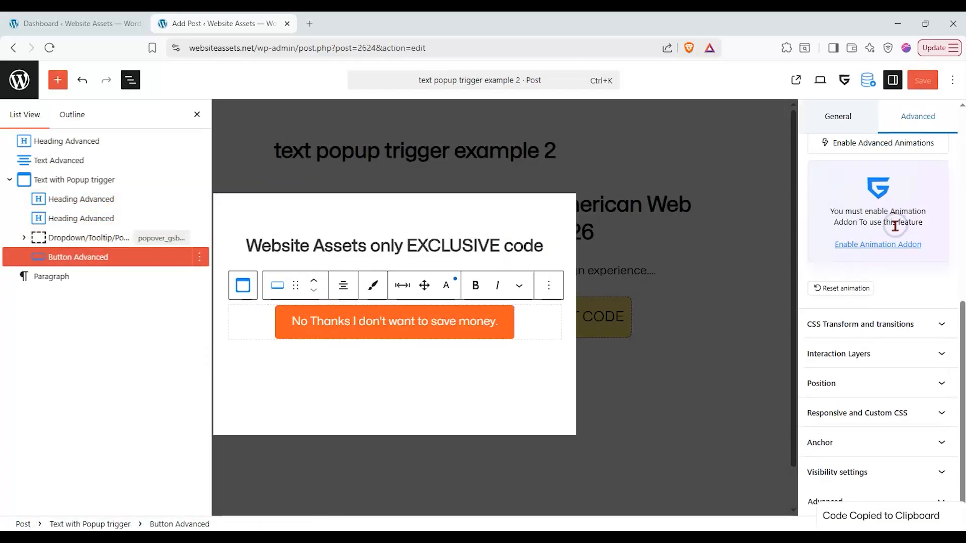
left_click(927, 496)
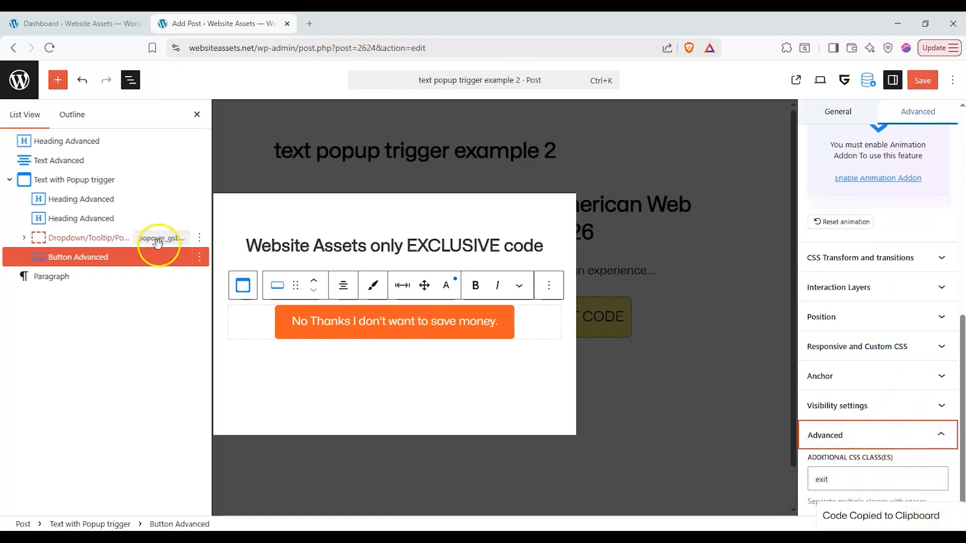
- Save the post and open its published page in a new tab
left_click(64, 179)
left_click(923, 80)
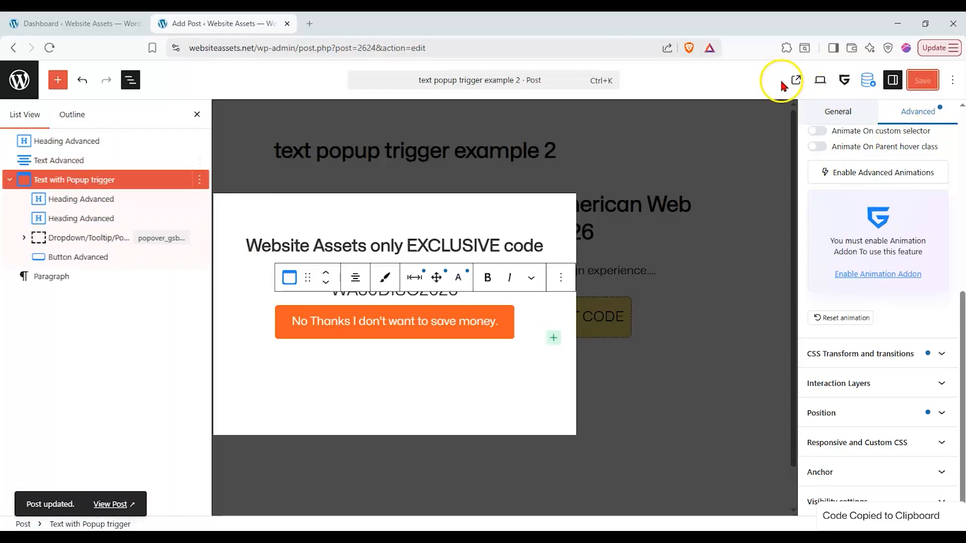
left_click(793, 81)
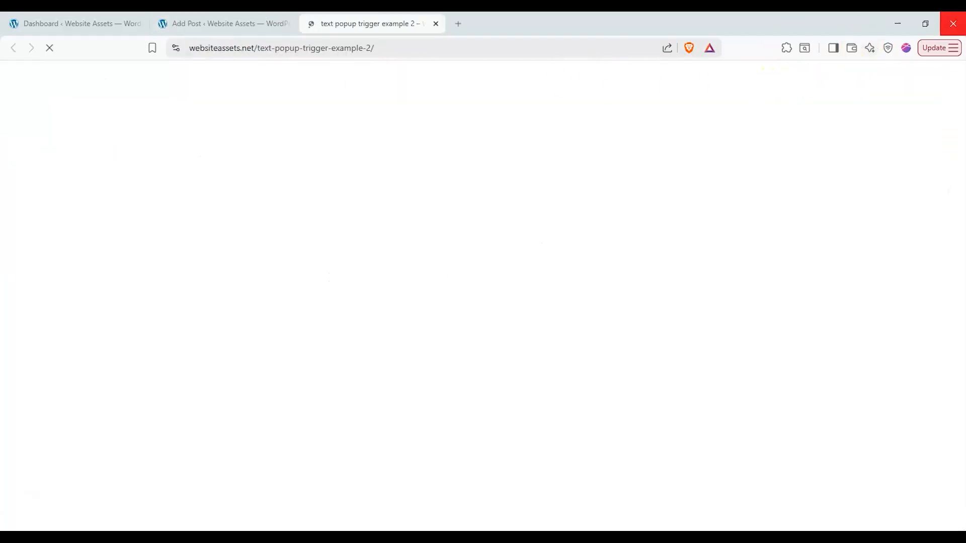
scroll(429, 151, "down", 5)
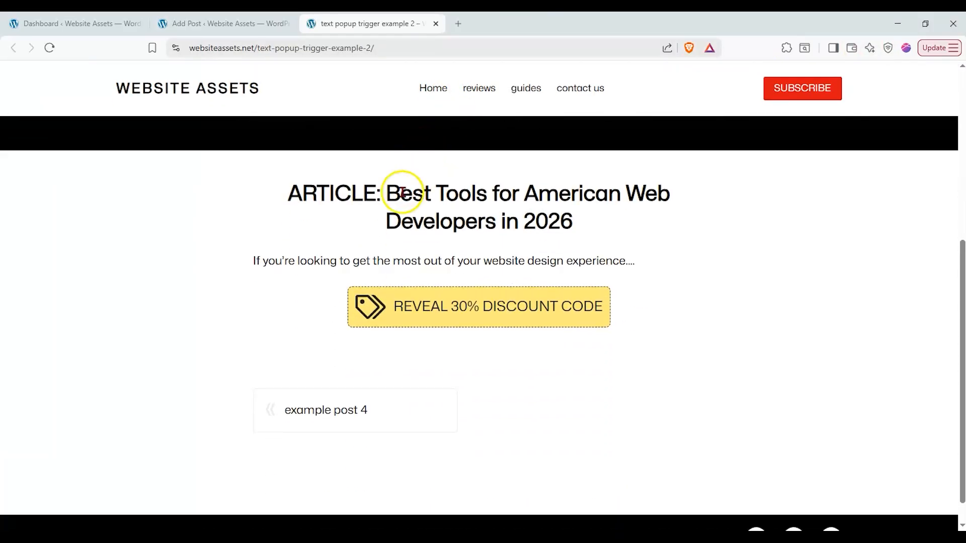
- Test the live popup by revealing the 30% discount code and closing it with the No Thanks button
left_click(395, 304)
left_click(394, 305)
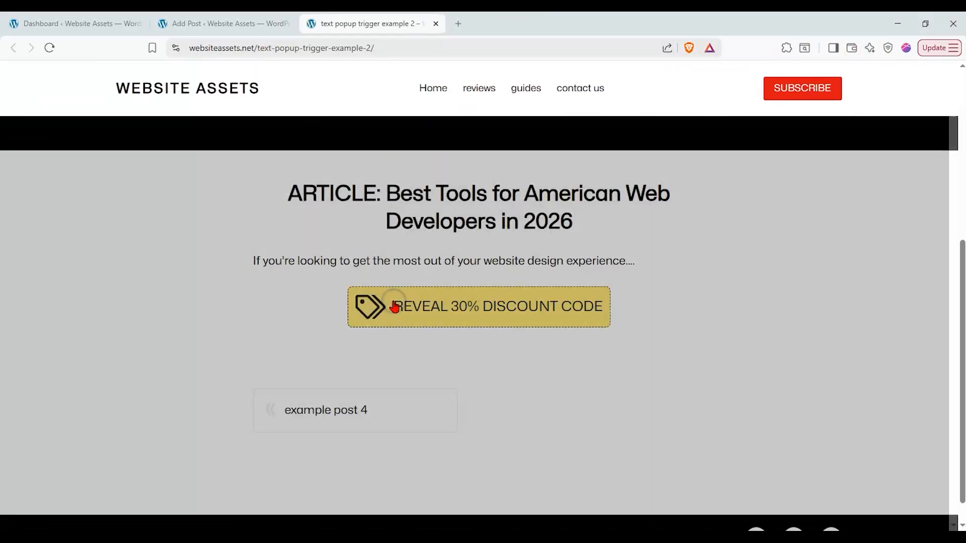
left_click(393, 304)
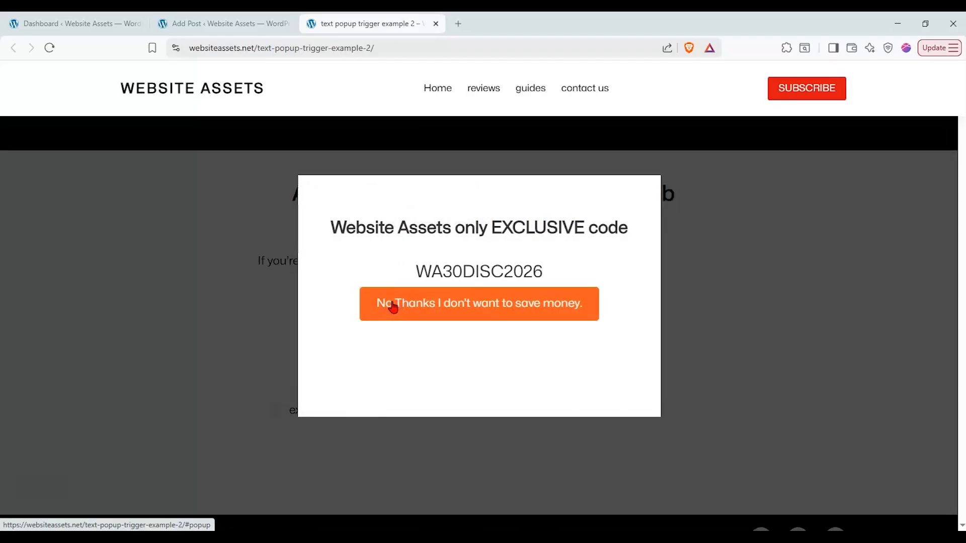
left_click(393, 305)
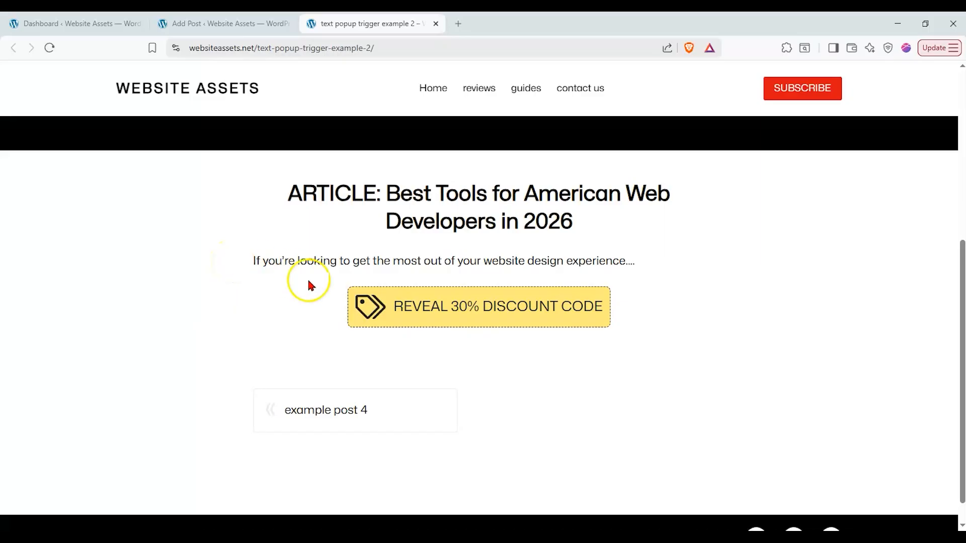
- Reopen the popup twice and test dismissing it from the overlay outside the popup
left_click(526, 296)
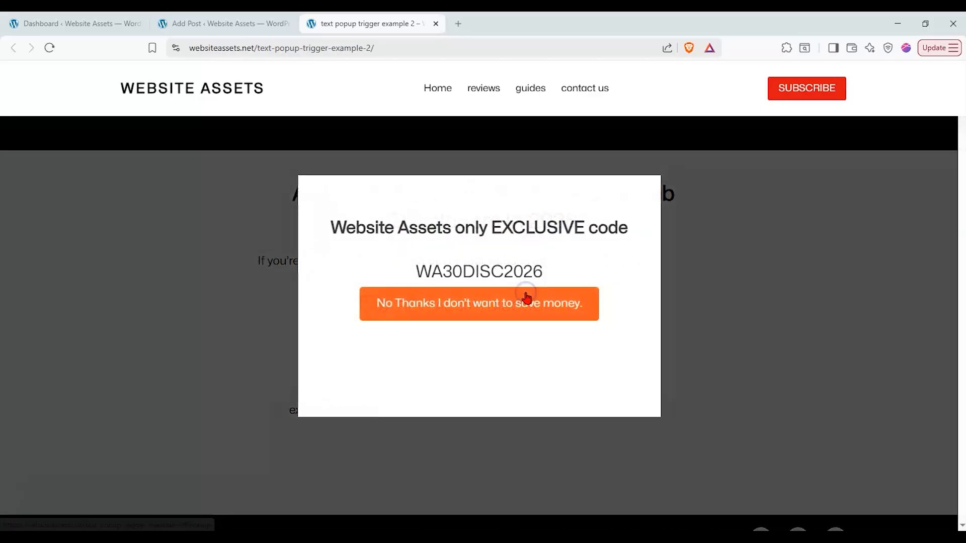
left_click(698, 174)
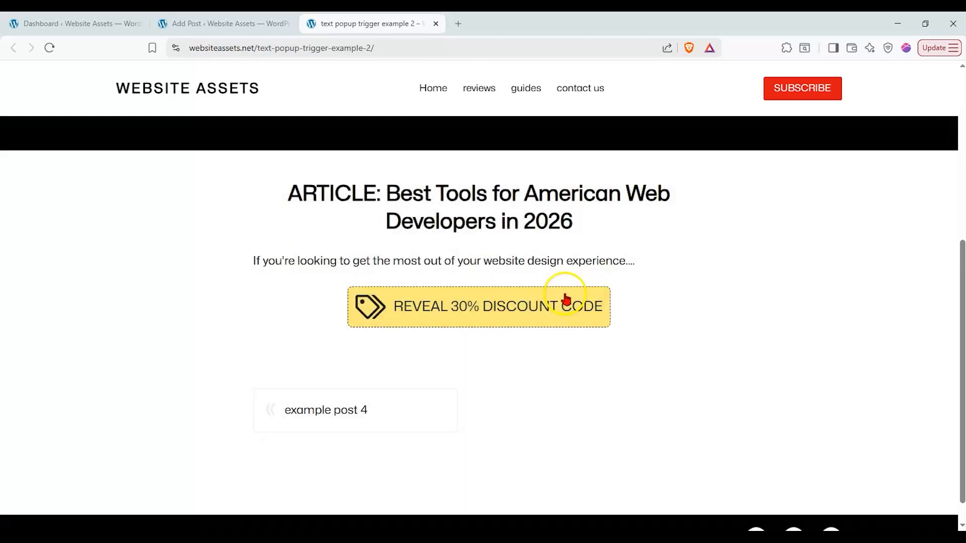
left_click(565, 302)
left_click(732, 197)
- Reopen the popup, test copying the discount code from its row, and try the No Thanks exit button
double_click(557, 298)
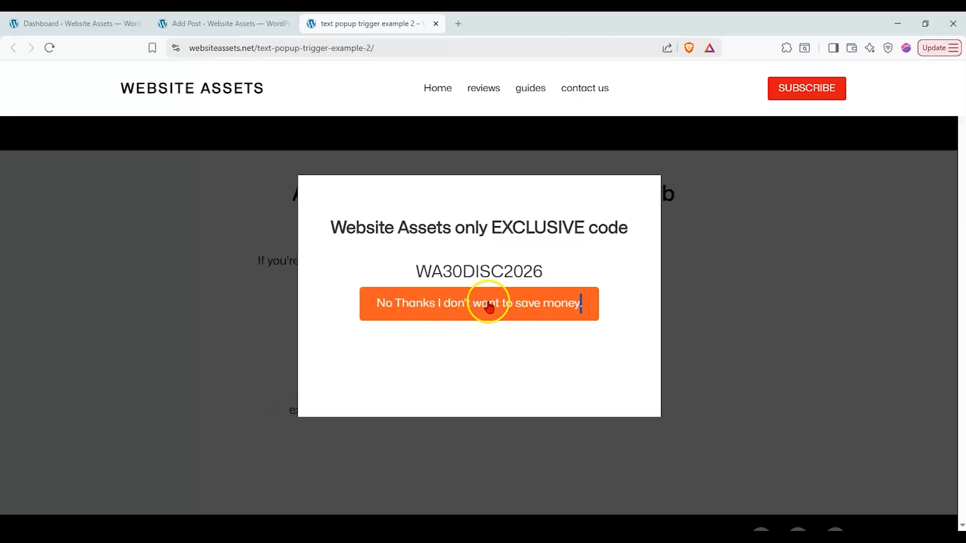
left_click(347, 270)
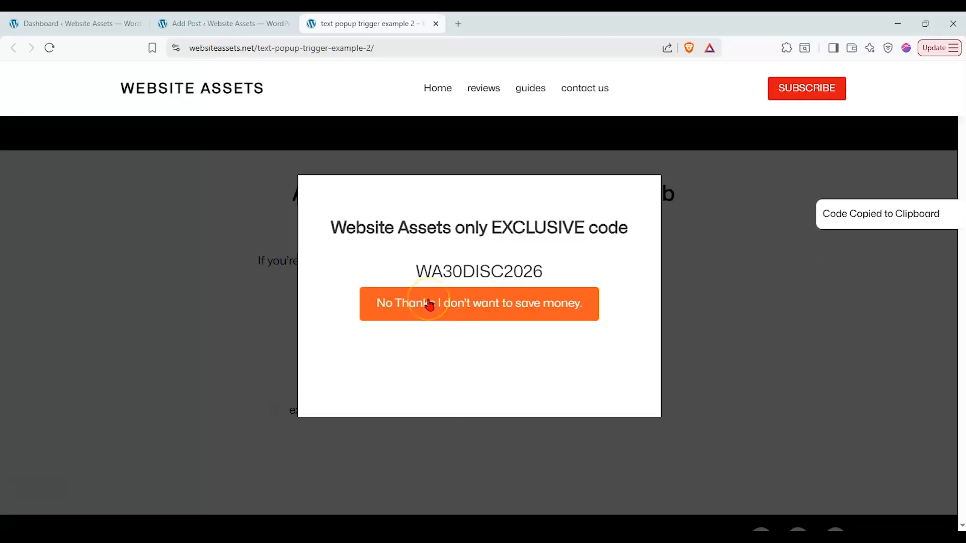
left_click(393, 301)
left_click(388, 302)
- Copy the discount code from the popup and paste it into the browser's address field to check the clipboard content
left_click(472, 273)
left_click(472, 274)
left_click(472, 274)
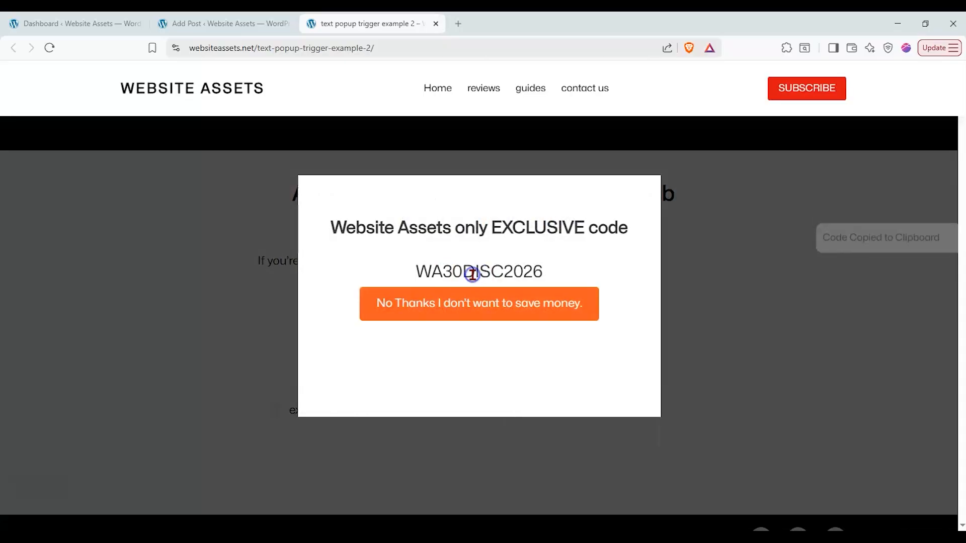
left_click(545, 273)
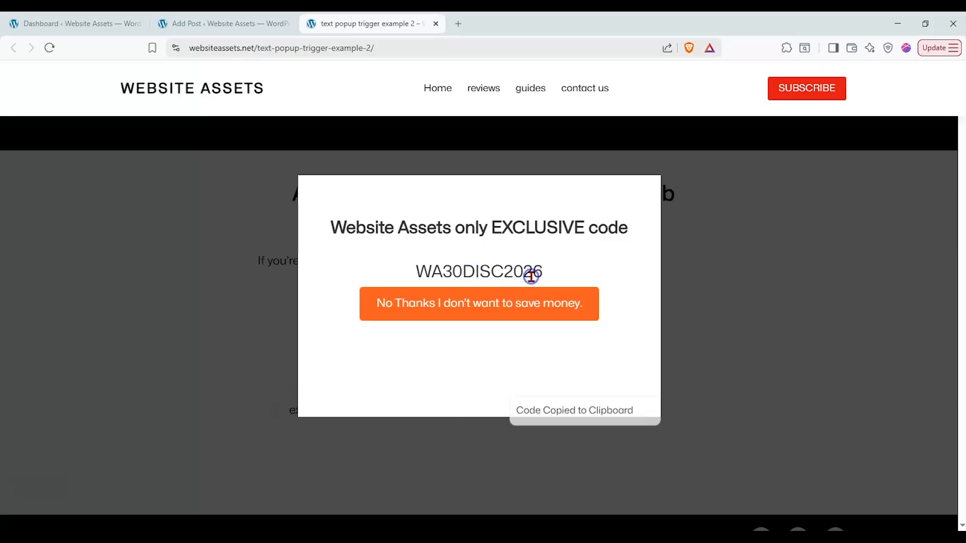
left_click(531, 275)
left_click(459, 46)
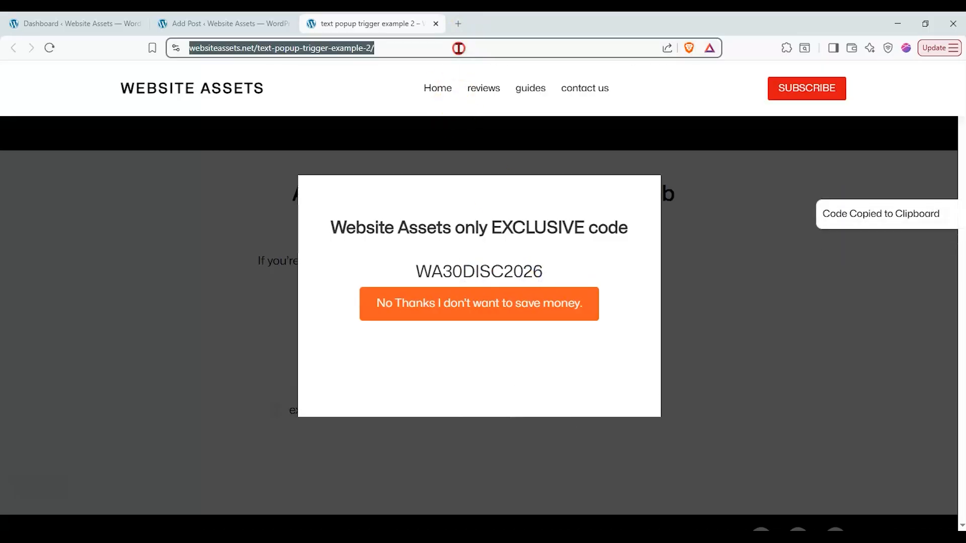
right_click(458, 48)
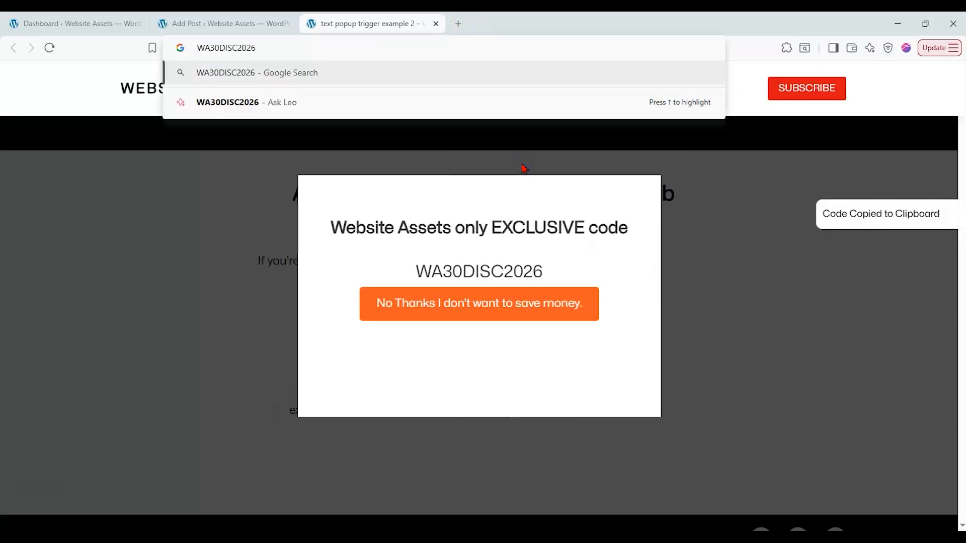
left_click(458, 229)
- Retest closing the popup, revealing it again with the discount trigger, and copying its code
left_click(458, 304)
left_click(456, 307)
left_click(455, 304)
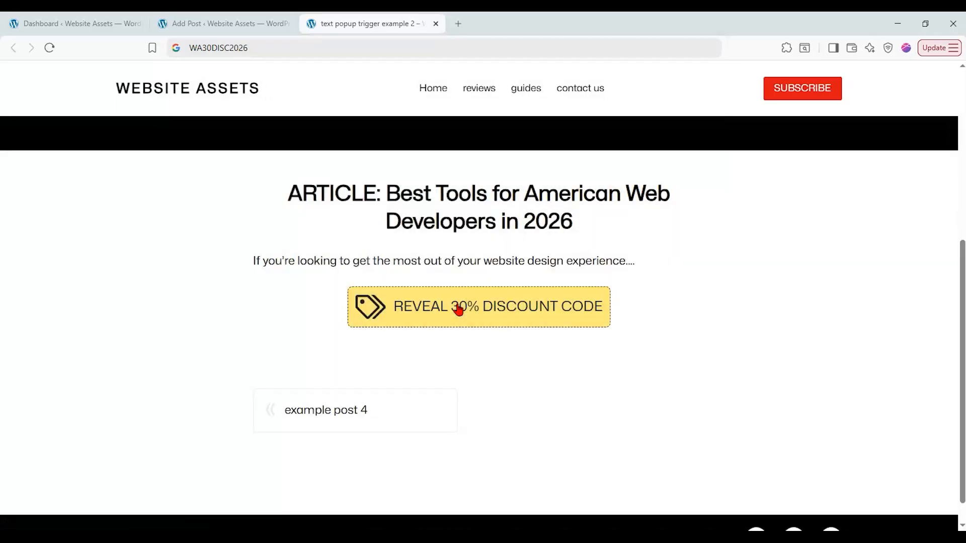
left_click(458, 307)
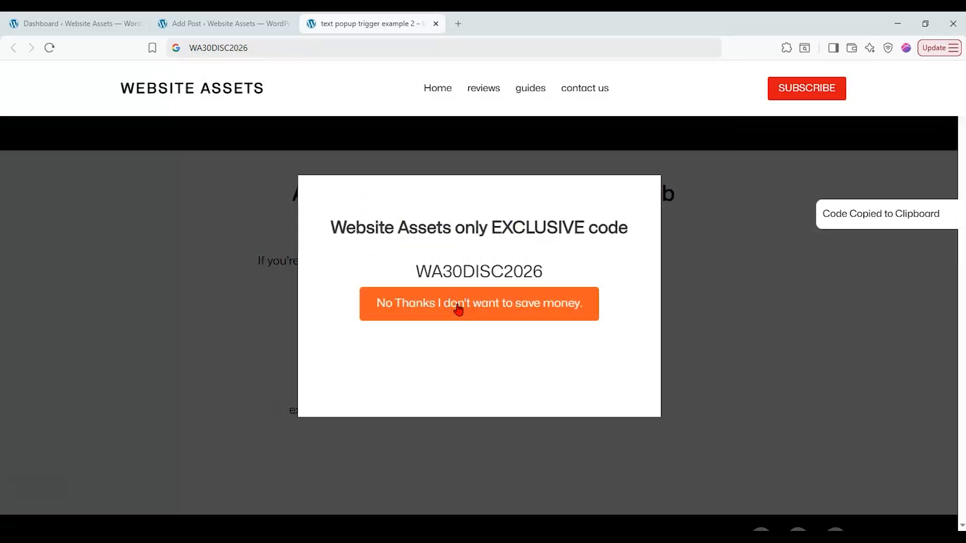
left_click(461, 264)
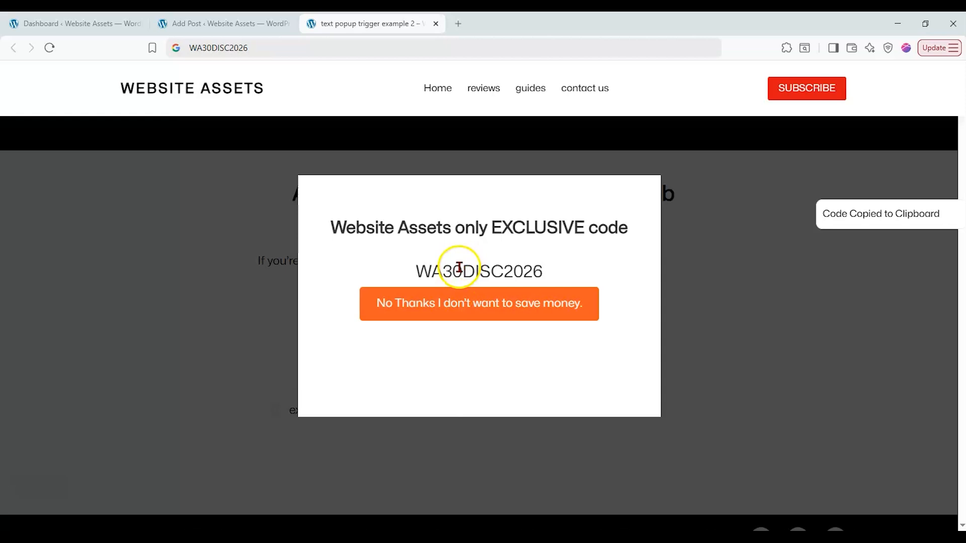
left_click(429, 314)
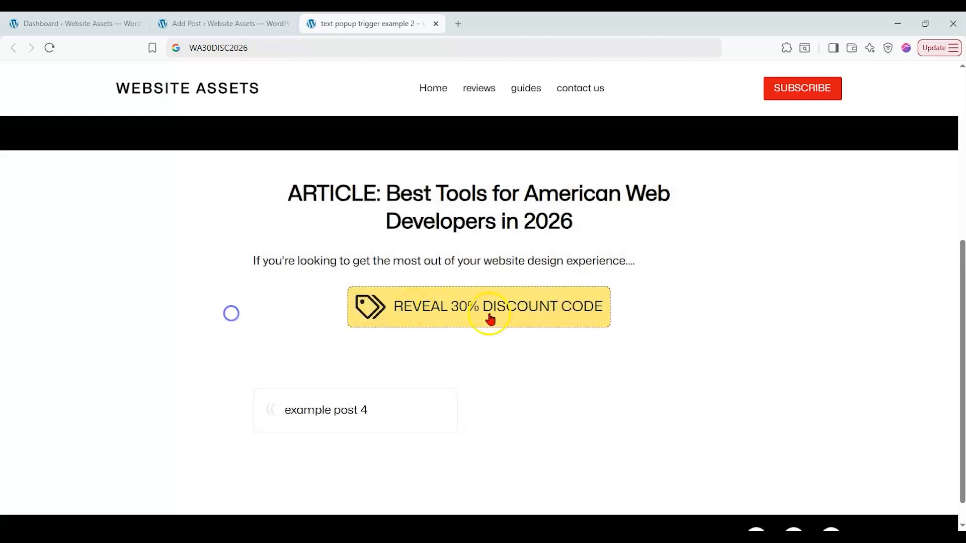
left_click(490, 319)
left_click(511, 277)
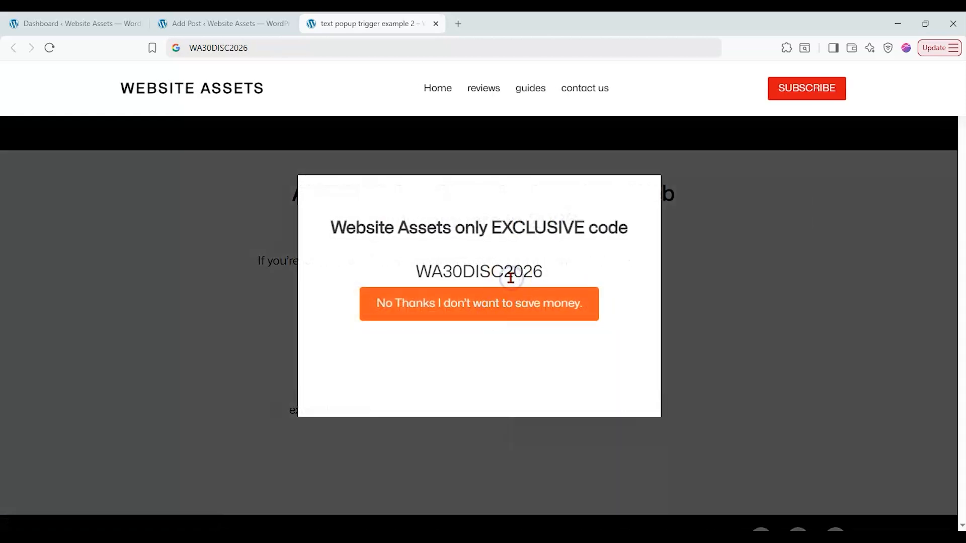
- Copy the discount code from the popup again and paste it into the browser's address field to recheck the clipboard
left_click(447, 276)
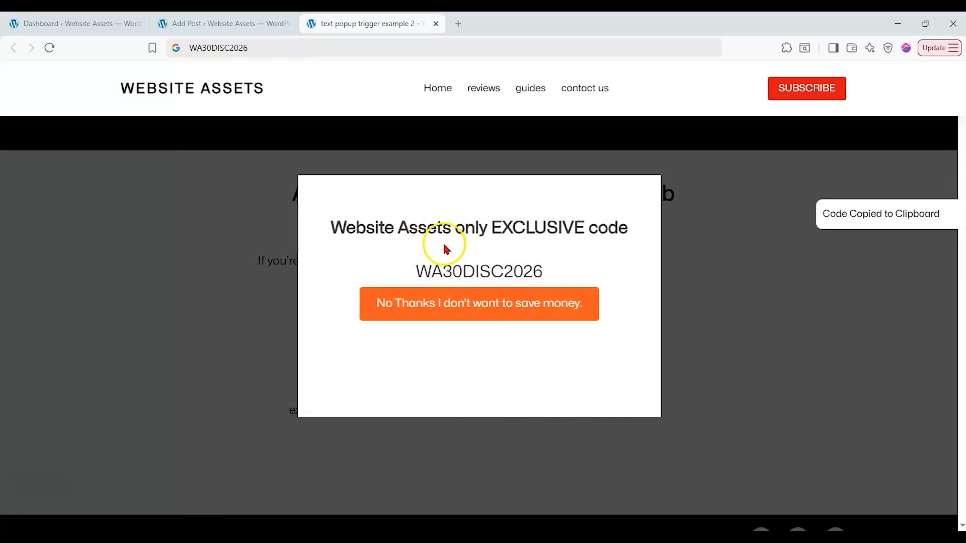
left_click(448, 271)
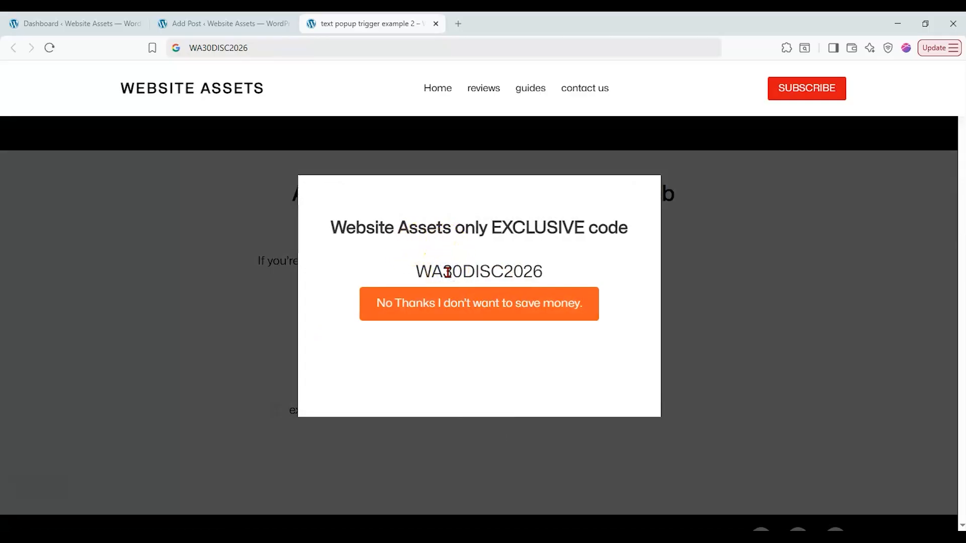
left_click(371, 50)
right_click(373, 51)
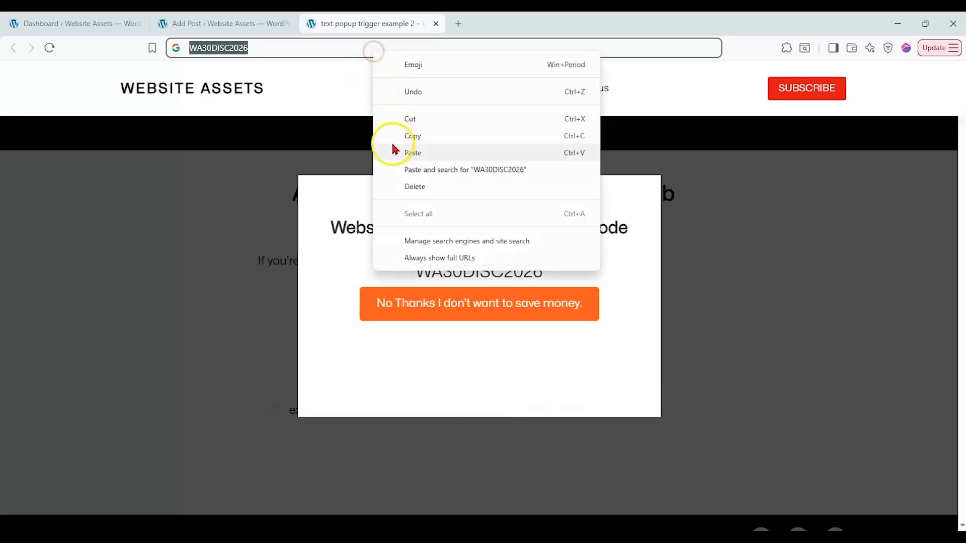
left_click(395, 151)
left_click(243, 274)
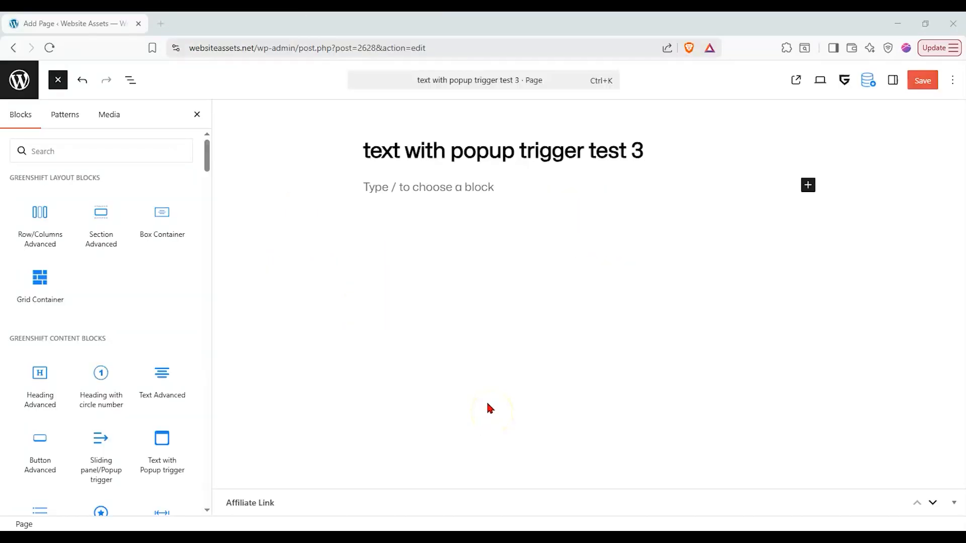
- Insert a Row/Columns Advanced block with two equal columns below the title of the "text with popup trigger test 3" page
left_click_drag(421, 106, 429, 99)
left_click(425, 212)
left_click(362, 278)
left_click(192, 293)
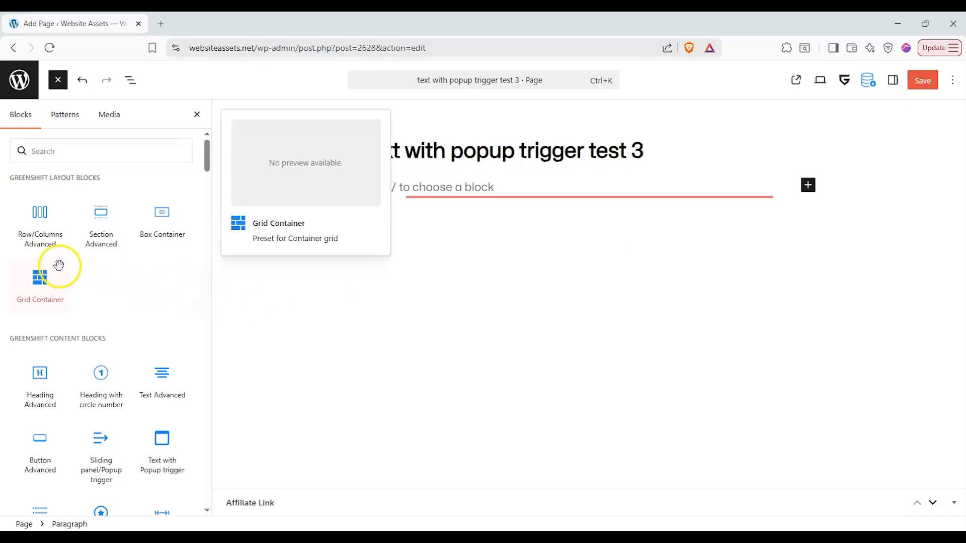
left_click(44, 230)
left_click(569, 272)
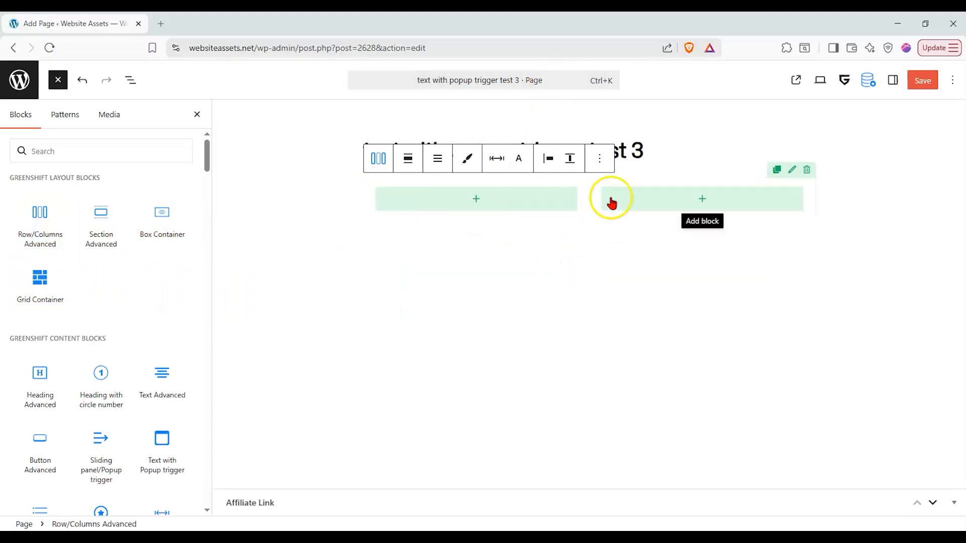
- Place a Heading Advanced block in the row's right column and an Image Advanced block in its left column
left_click_drag(45, 383, 761, 204)
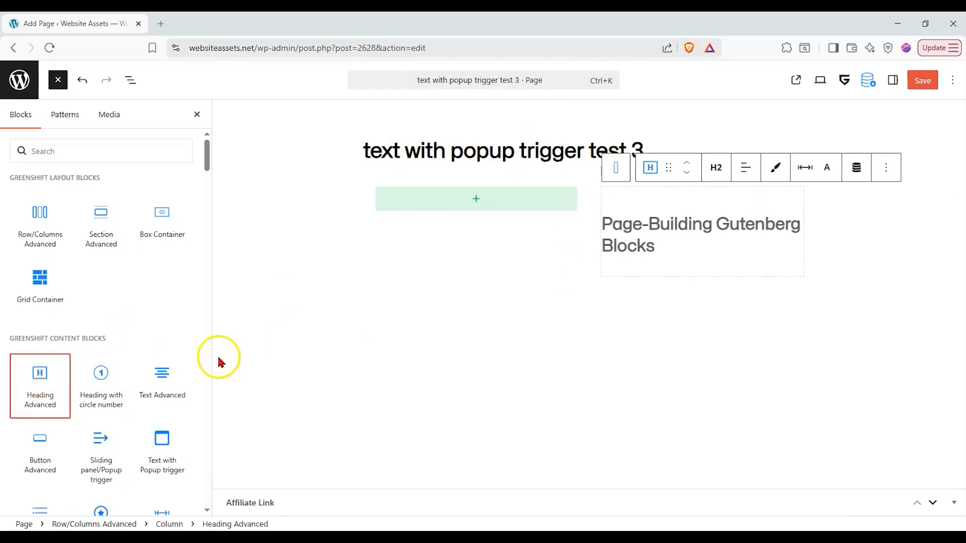
mouse_move(96, 373)
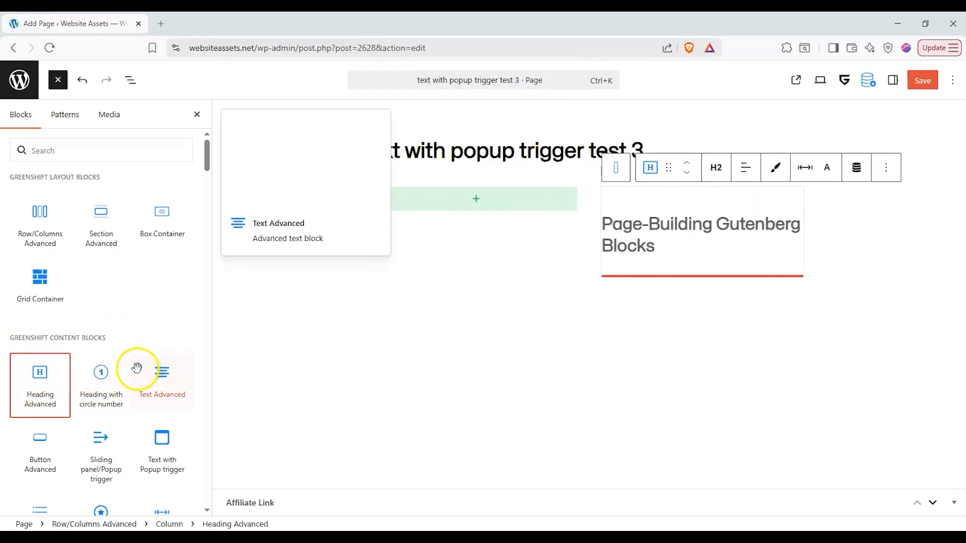
scroll(135, 367, "down", 2)
mouse_move(123, 436)
left_click_drag(124, 436, 528, 201)
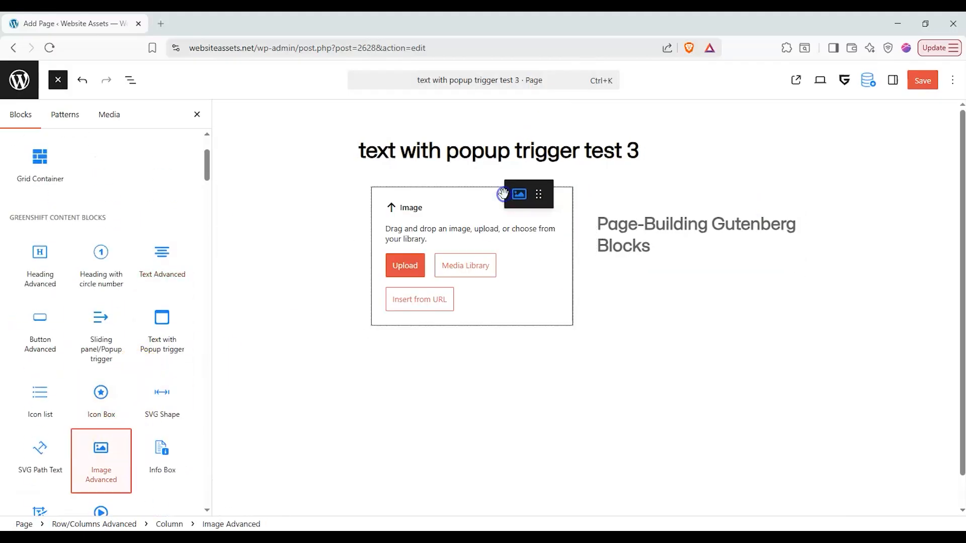
- Fill the image block with the media library picture showing the back of the blue phone
left_click(472, 272)
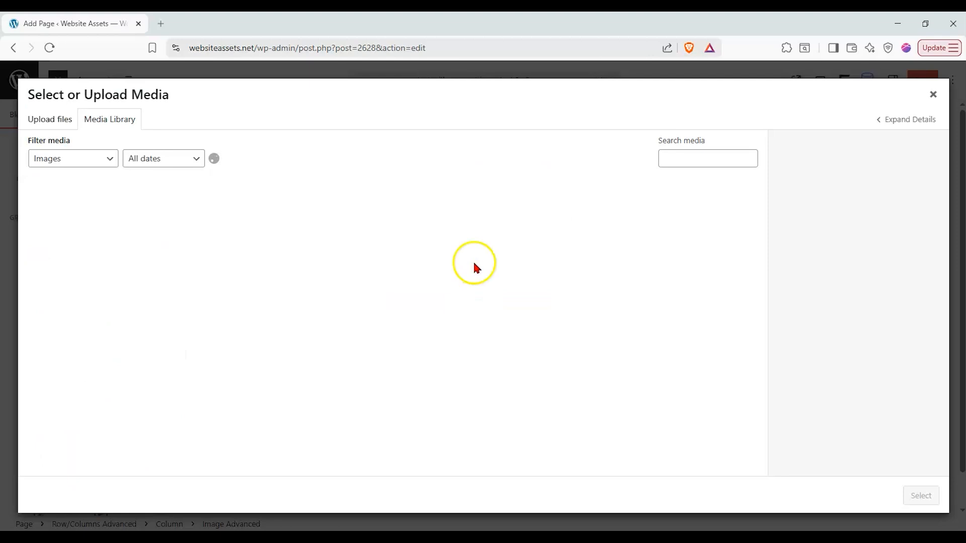
scroll(384, 285, "down", 10)
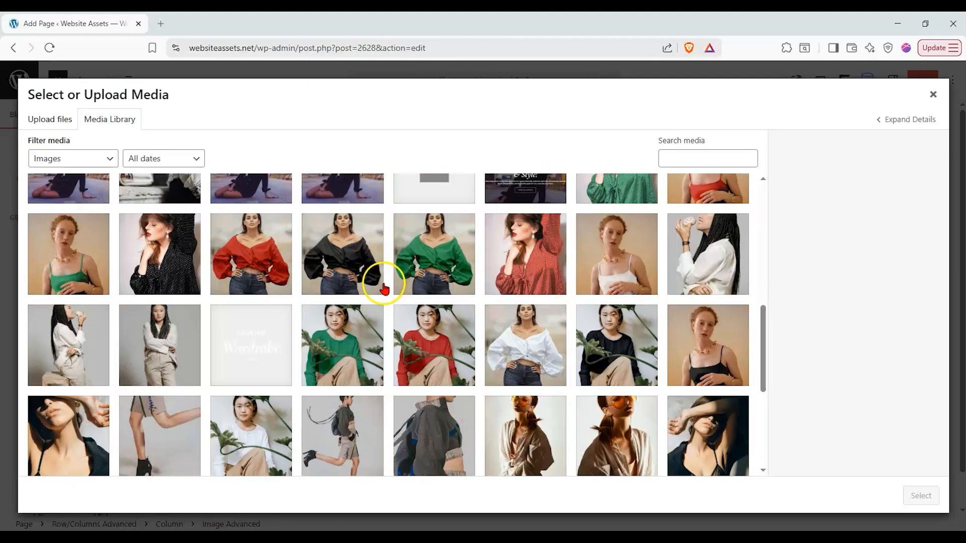
scroll(375, 284, "up", 10)
scroll(367, 280, "down", 15)
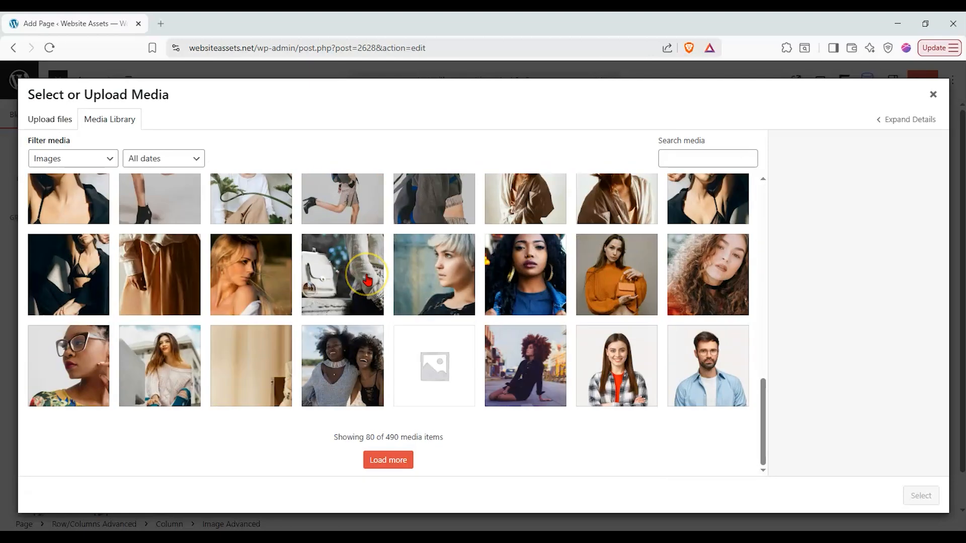
scroll(368, 281, "up", 15)
scroll(368, 281, "down", 5)
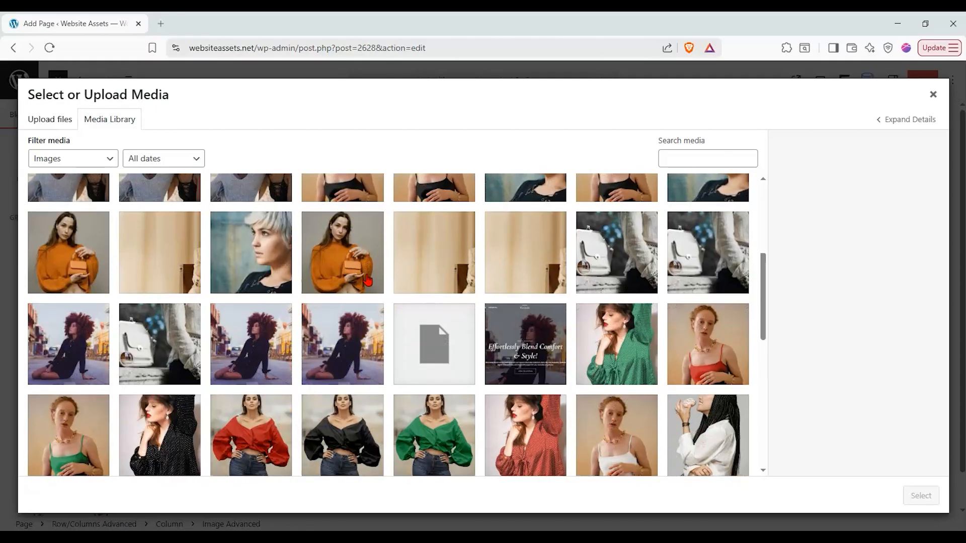
scroll(367, 281, "up", 5)
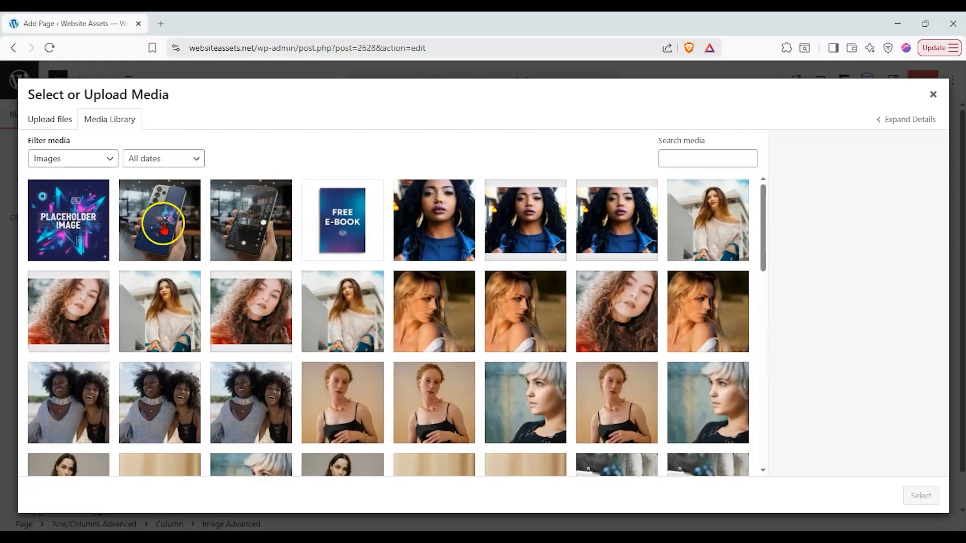
left_click(163, 226)
left_click(917, 497)
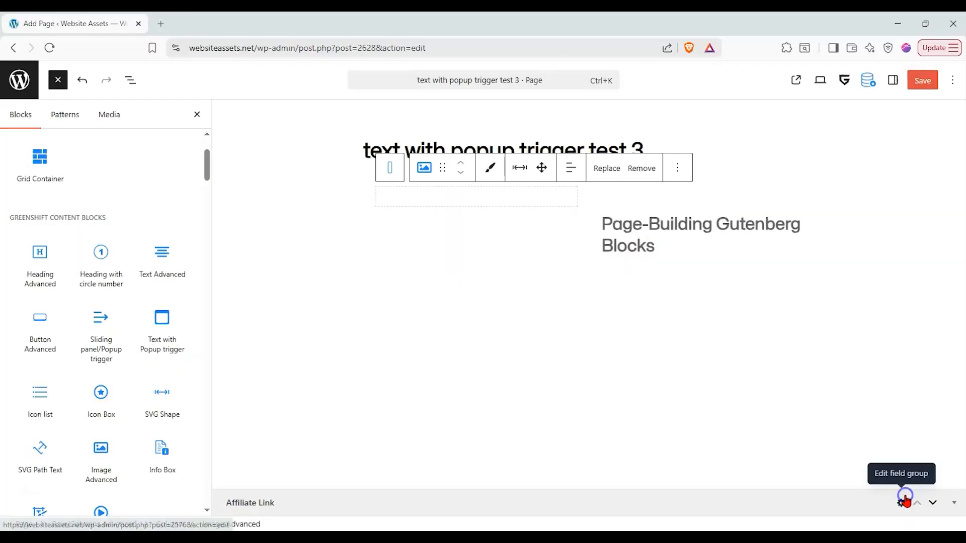
- Change the right column's heading to H1 and set its text to "Continental Phone VF-34 Pro Max"
left_click(630, 239)
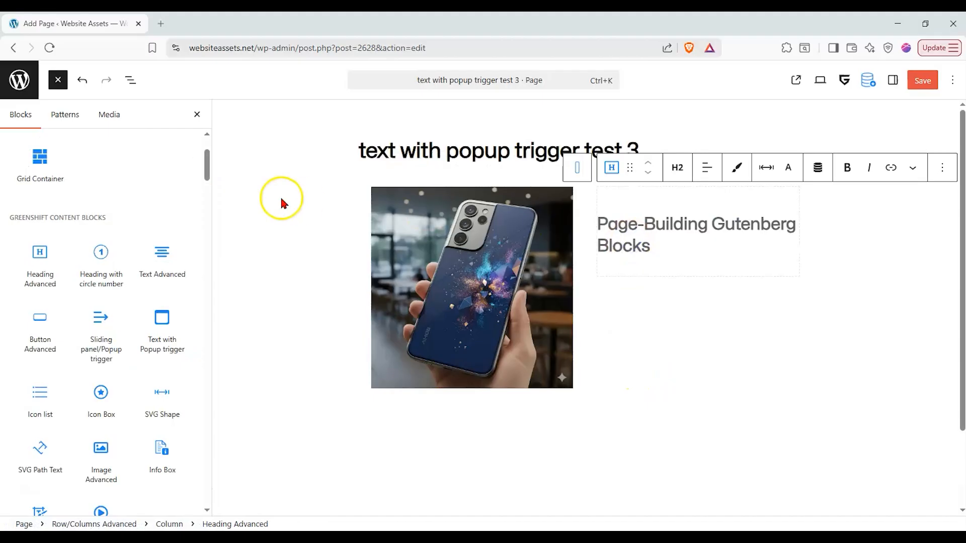
left_click(679, 168)
left_click(682, 220)
left_click(686, 180)
left_click(683, 207)
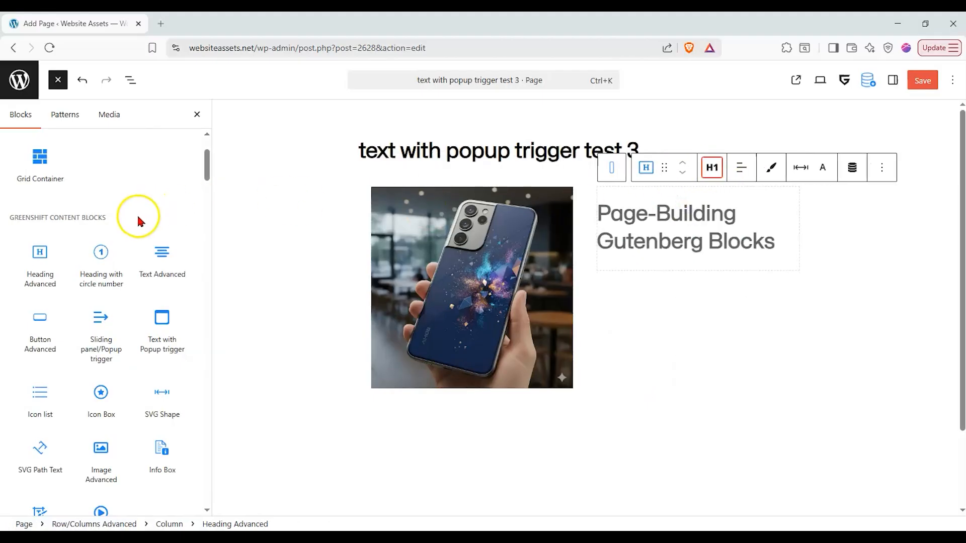
left_click(893, 80)
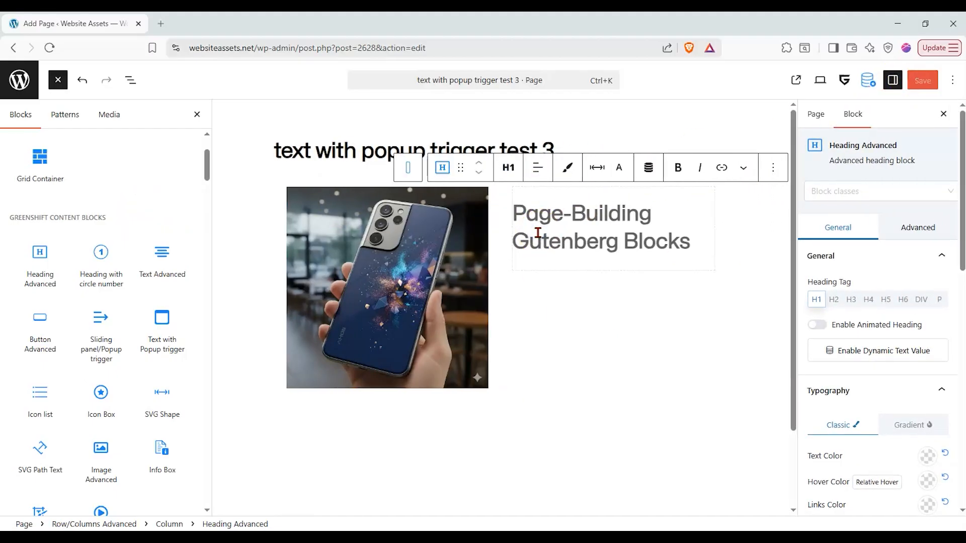
type("Continental P")
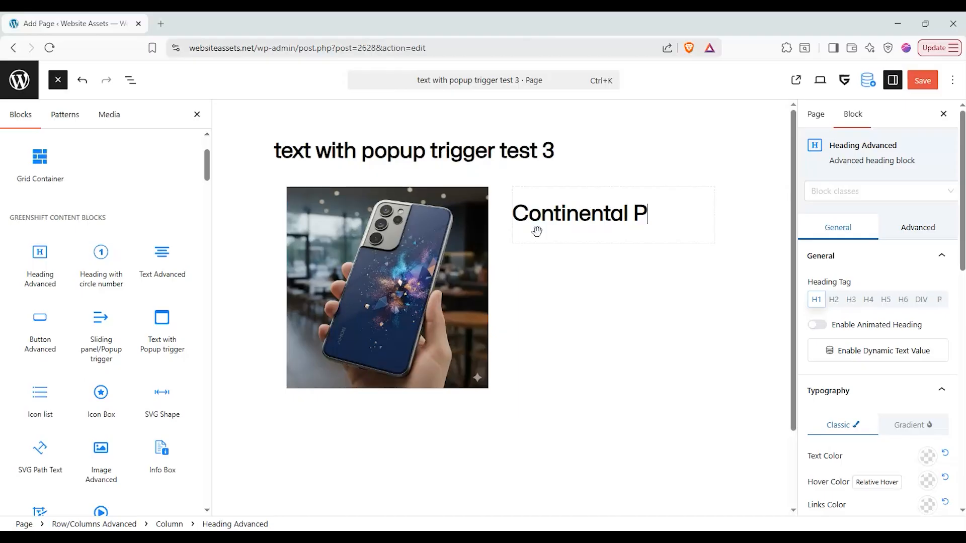
type("hone V")
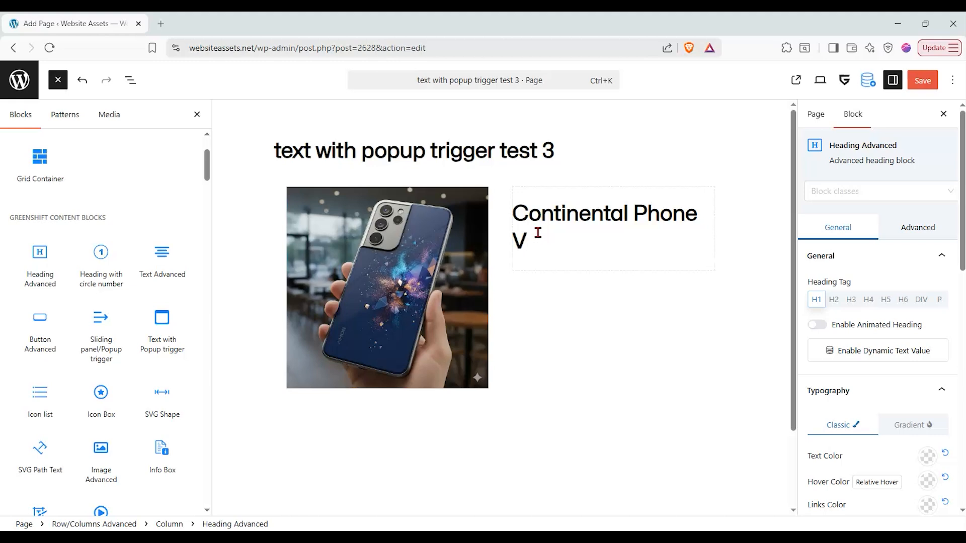
type("F-34 Pro Max")
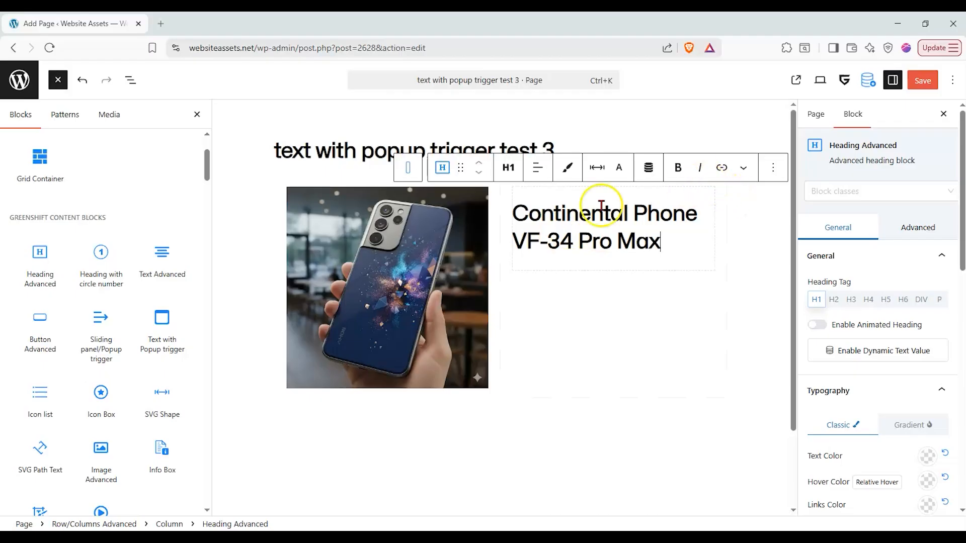
- Add a Text Advanced block below the heading reading "Price: USD 3999" and align it to the center
left_click_drag(151, 254, 611, 282)
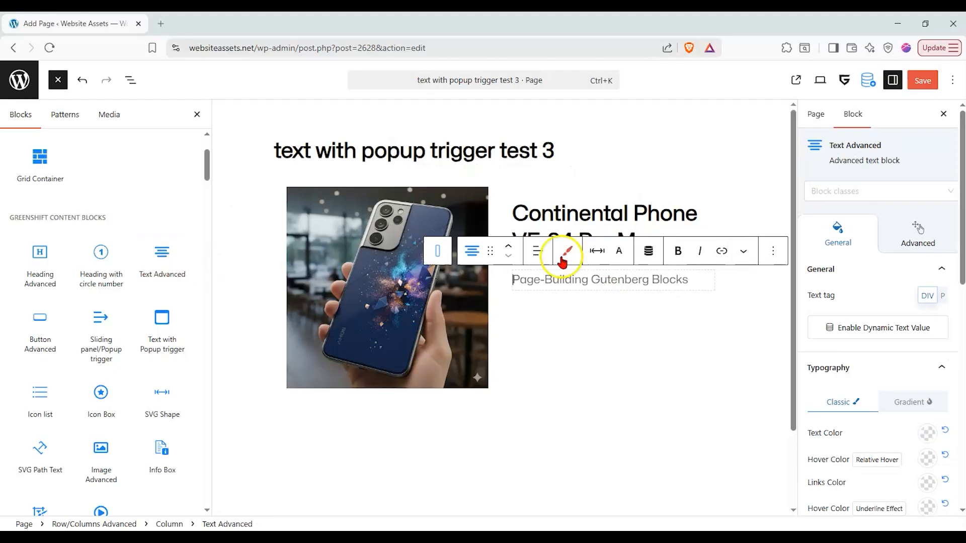
type("Price: USD 3999")
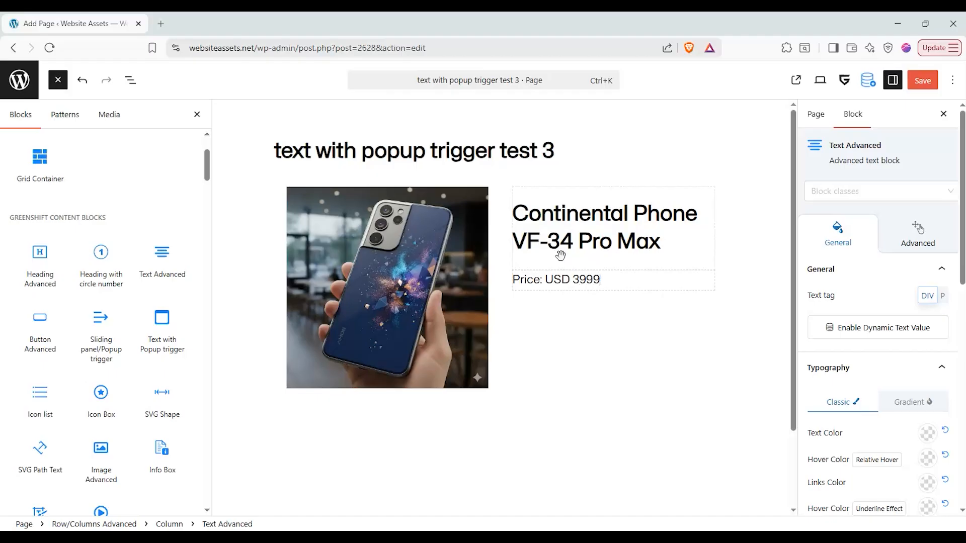
left_click(537, 250)
left_click(598, 313)
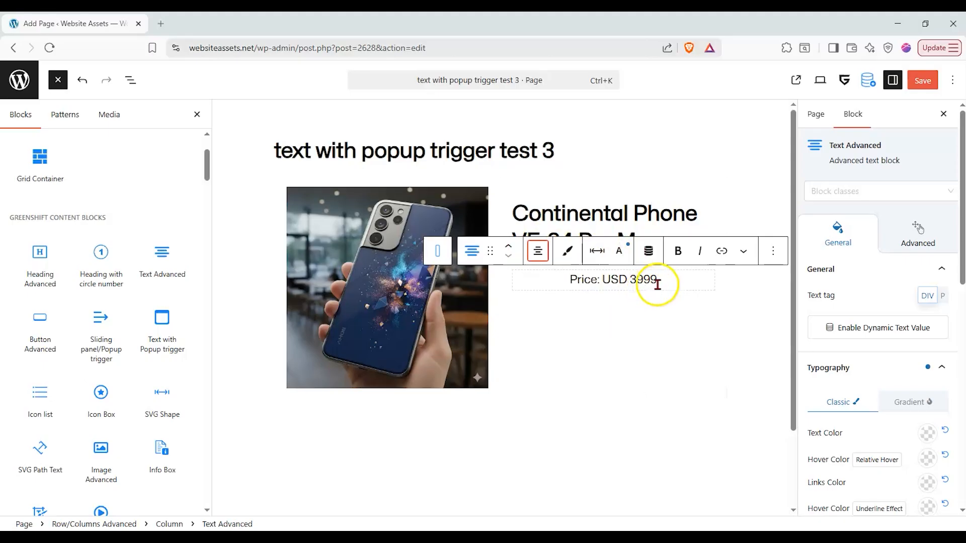
left_click_drag(657, 284, 553, 283)
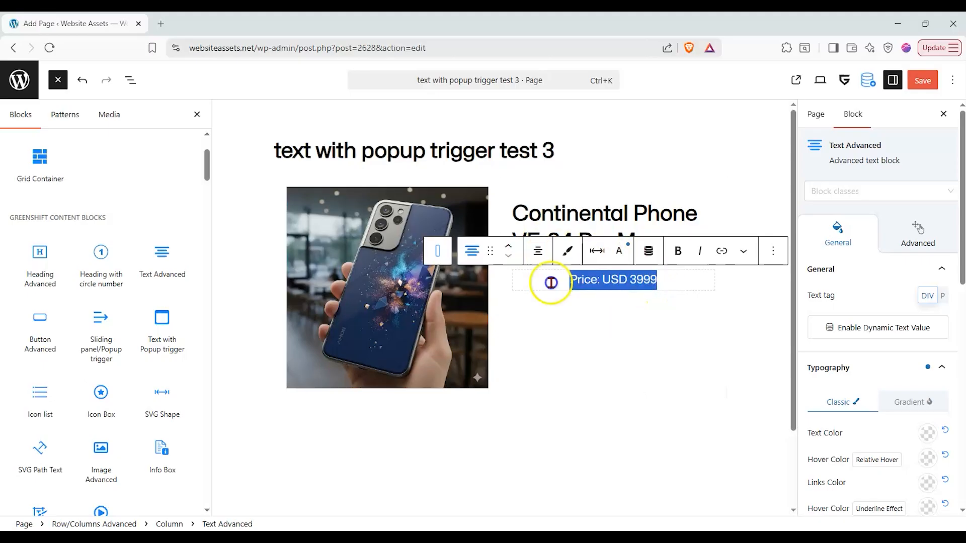
left_click(699, 328)
- Add a Button Advanced block below the price, apply the yellow Click Me9 preset and center it
left_click_drag(40, 330, 659, 326)
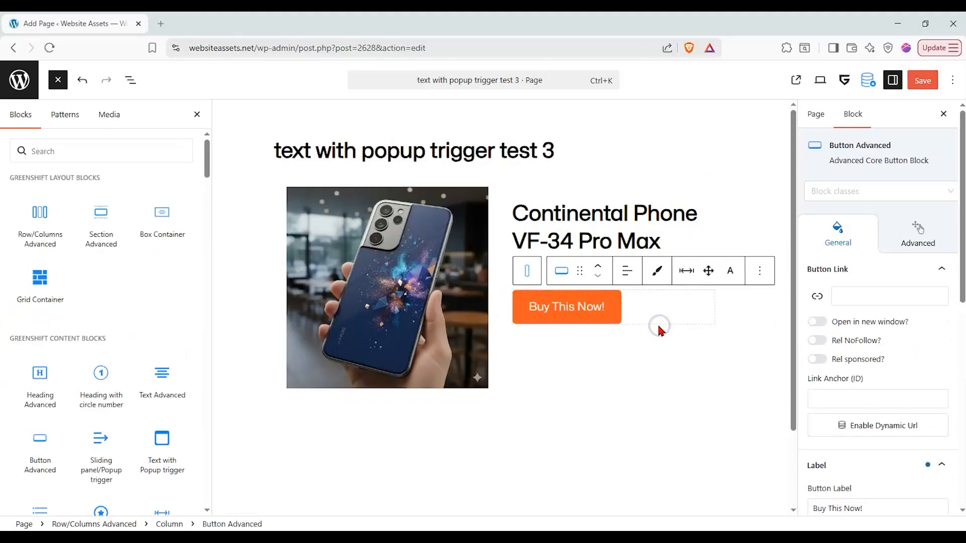
scroll(862, 378, "down", 5)
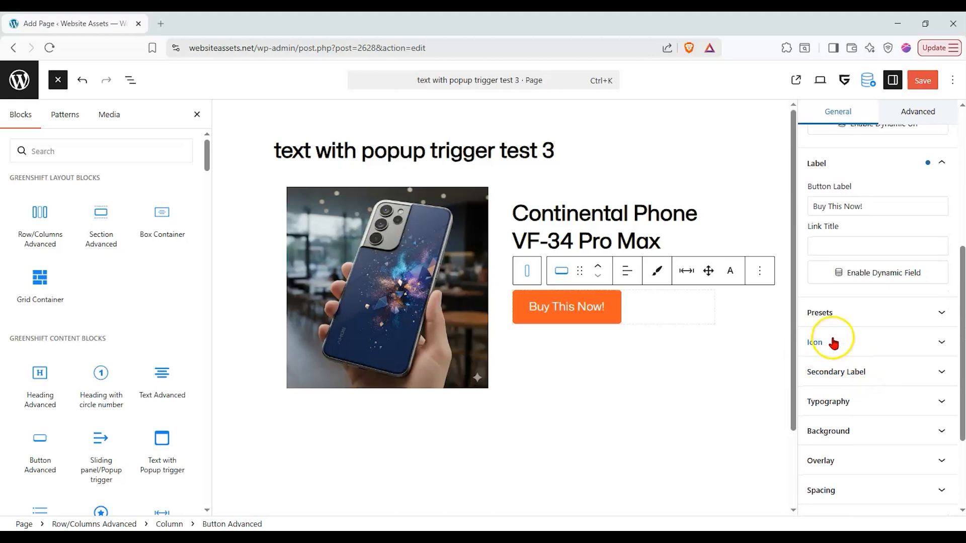
left_click(869, 314)
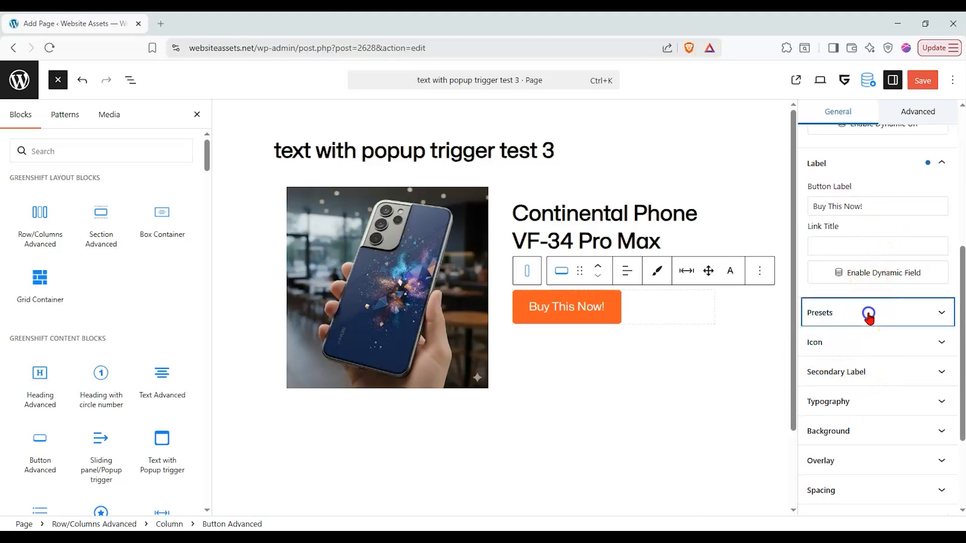
scroll(874, 362, "down", 4)
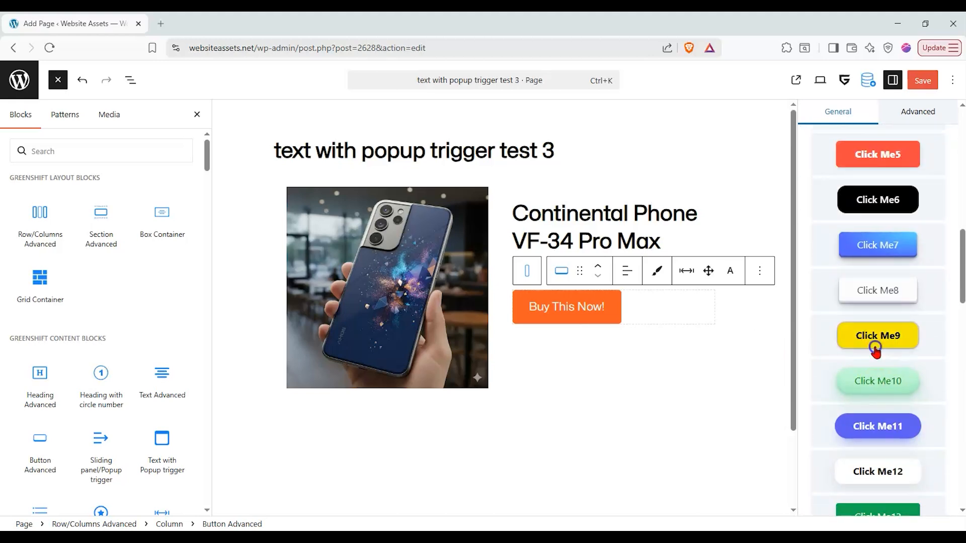
left_click(875, 350)
left_click(626, 272)
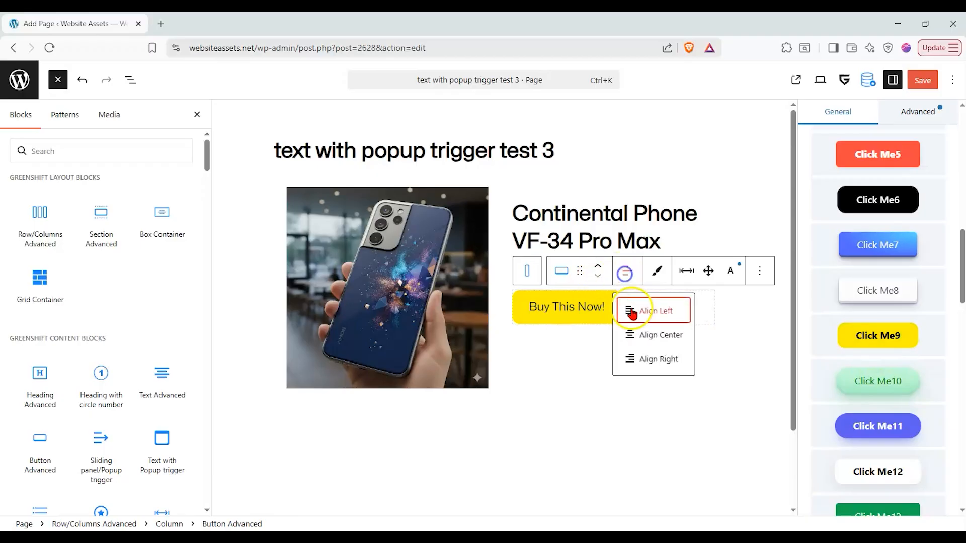
left_click(640, 335)
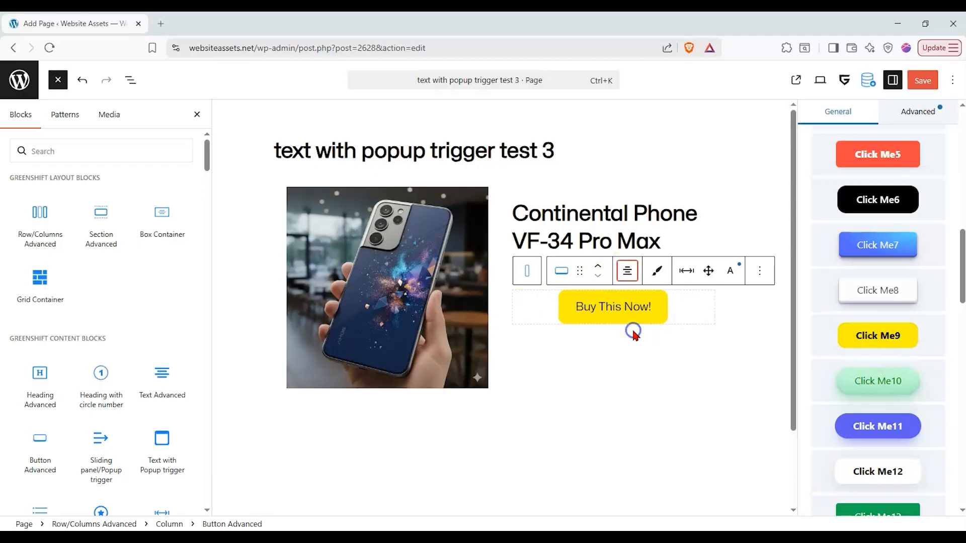
left_click(619, 356)
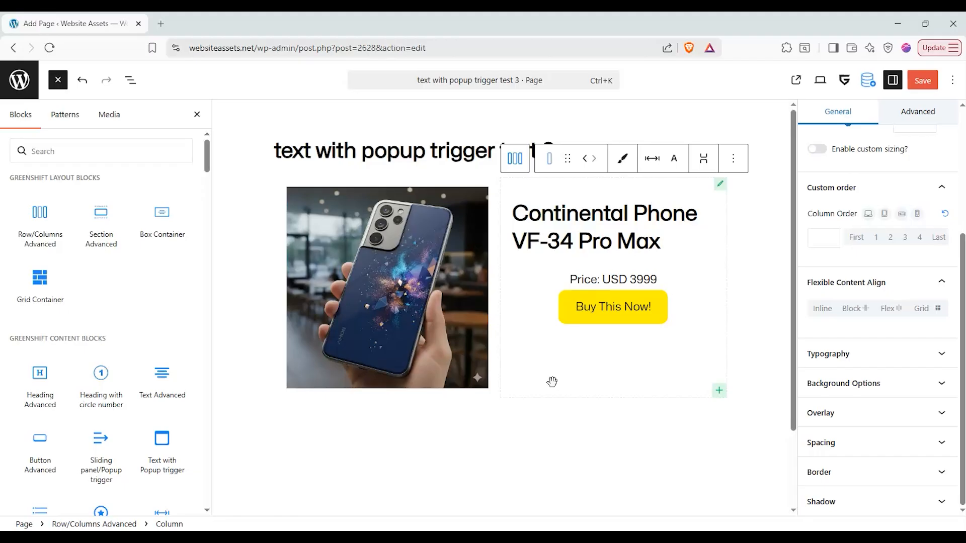
- Close the block inserter and review the price text in the product layout
left_click(482, 433)
left_click(197, 116)
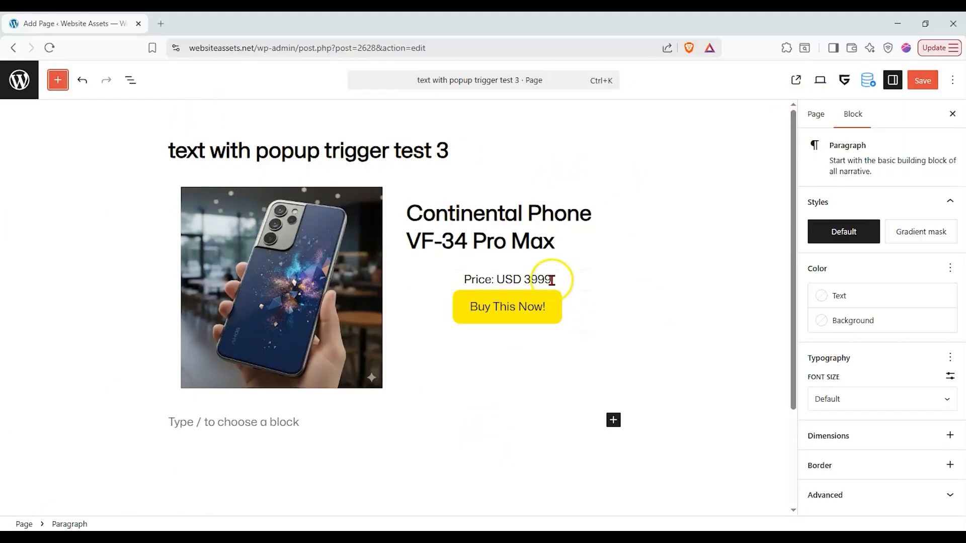
left_click_drag(552, 280, 513, 280)
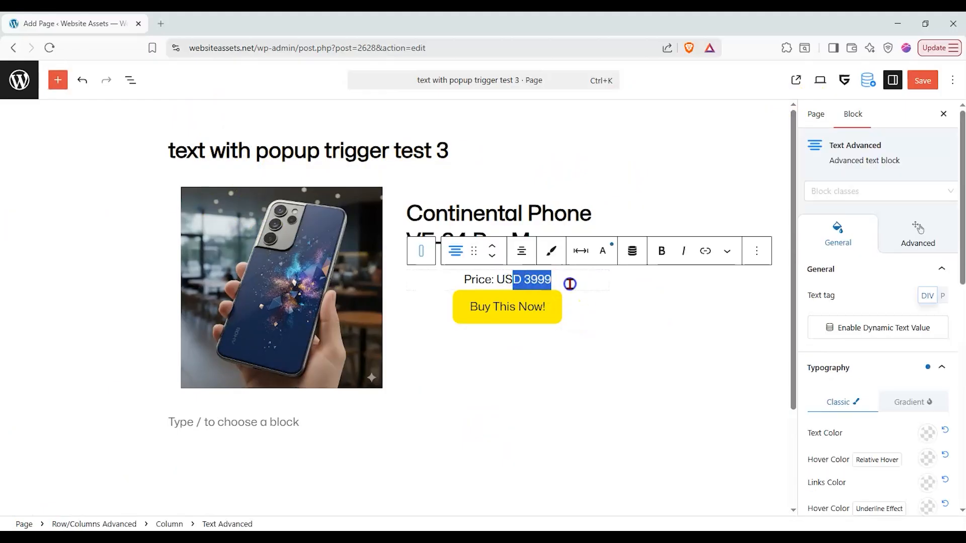
left_click(652, 332)
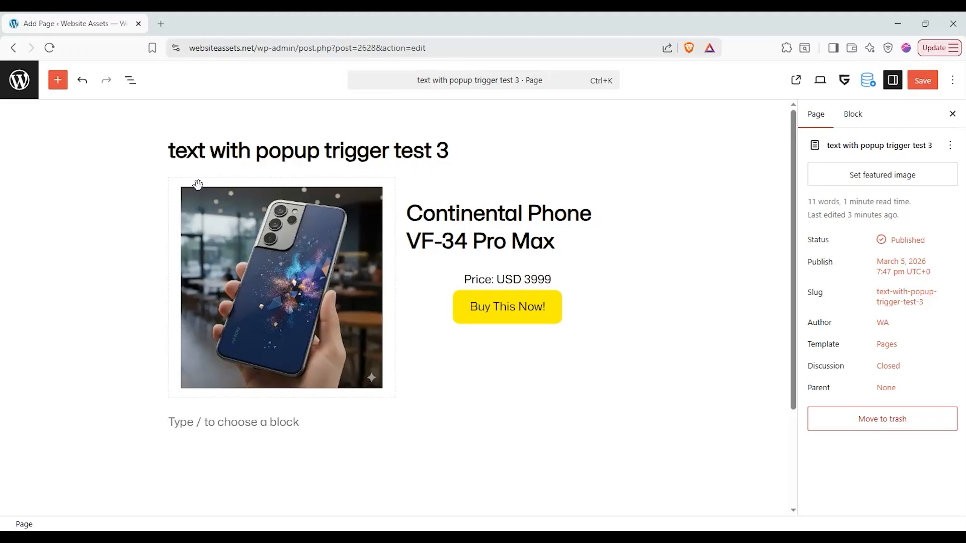
- Add a Text with Popup trigger block below the yellow button and open its block settings
left_click(952, 115)
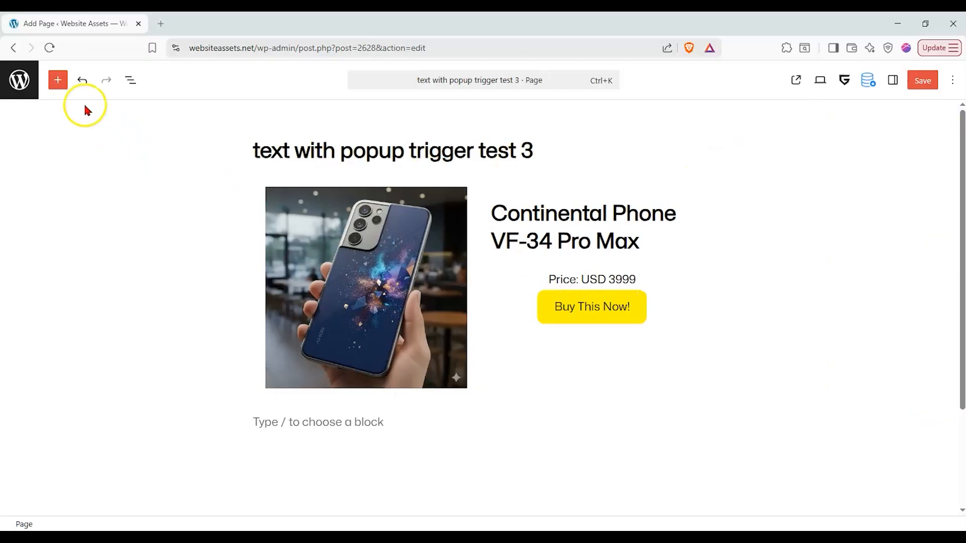
left_click(59, 80)
left_click_drag(157, 448, 709, 347)
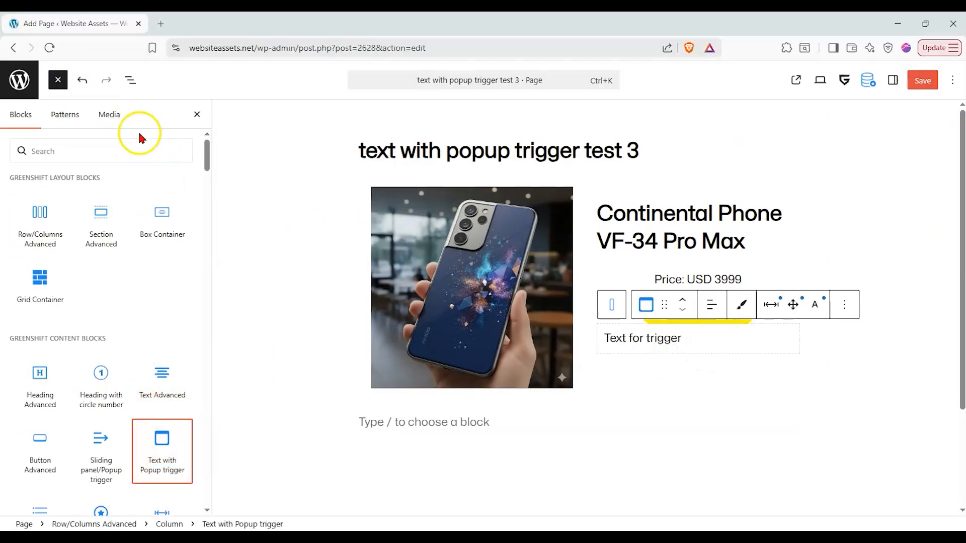
left_click(196, 114)
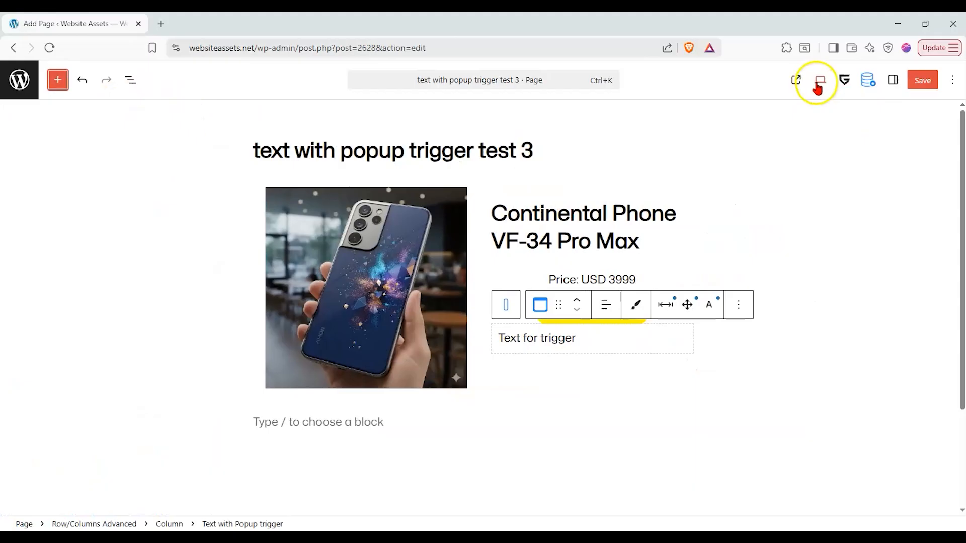
left_click(892, 81)
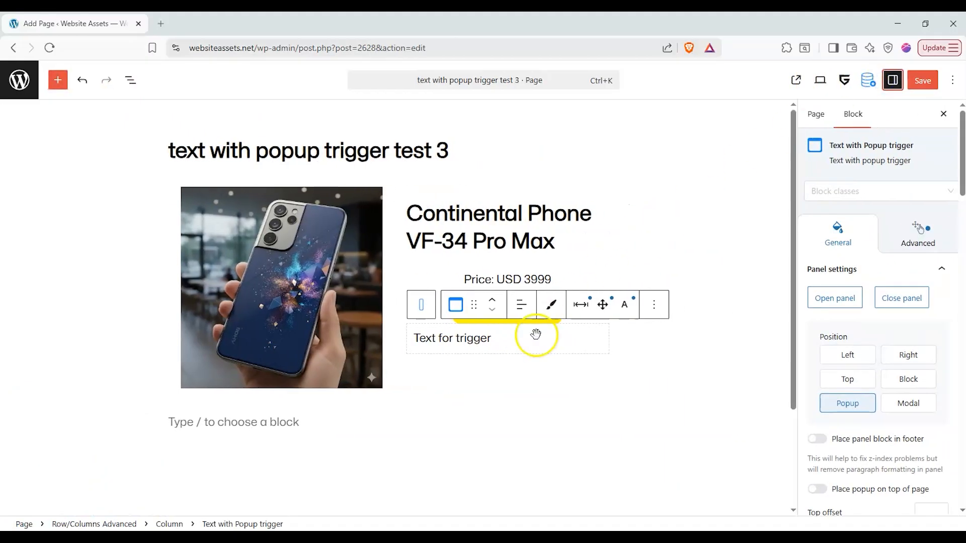
scroll(882, 339, "down", 1)
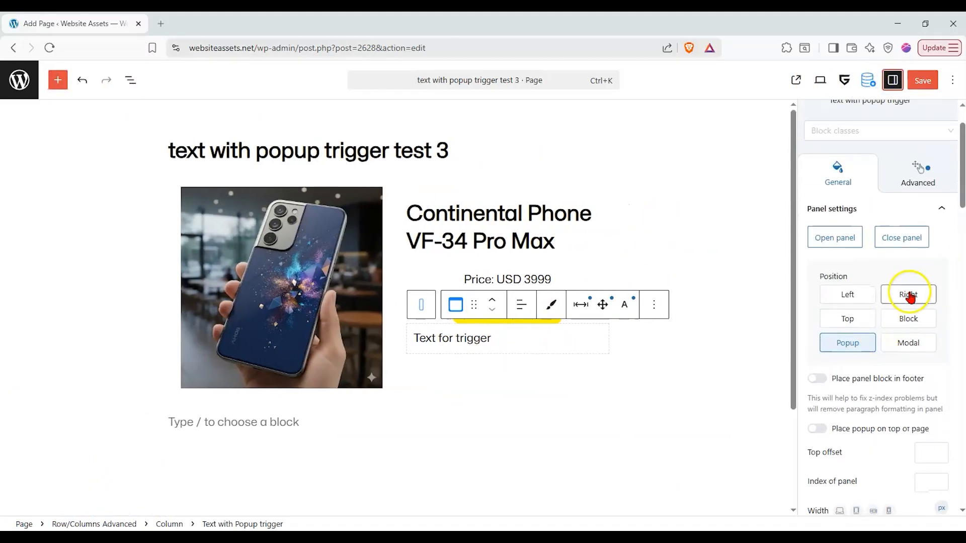
scroll(869, 334, "down", 1)
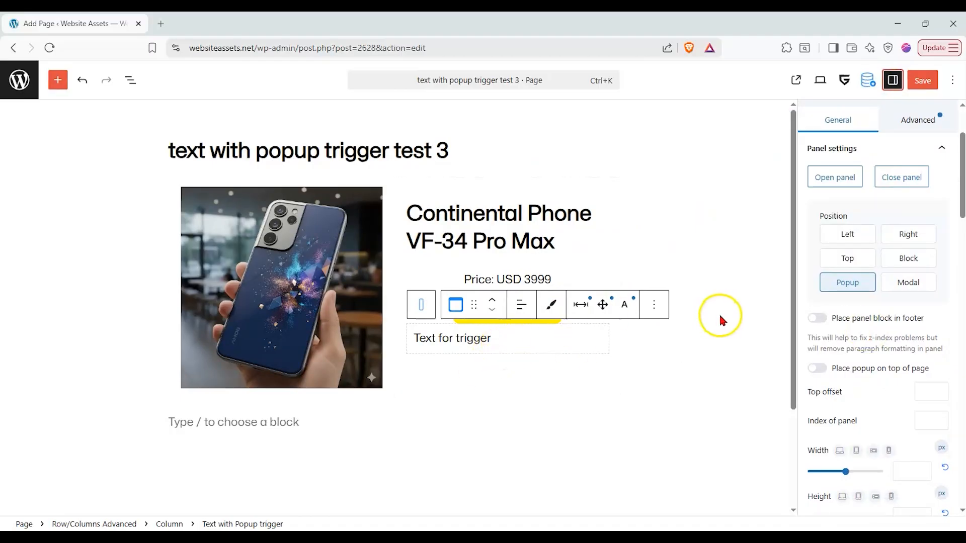
- Set the popup trigger's text to "exit intent popup"
left_click(470, 338)
triple_click(470, 338)
mouse_move(398, 409)
type("exit ")
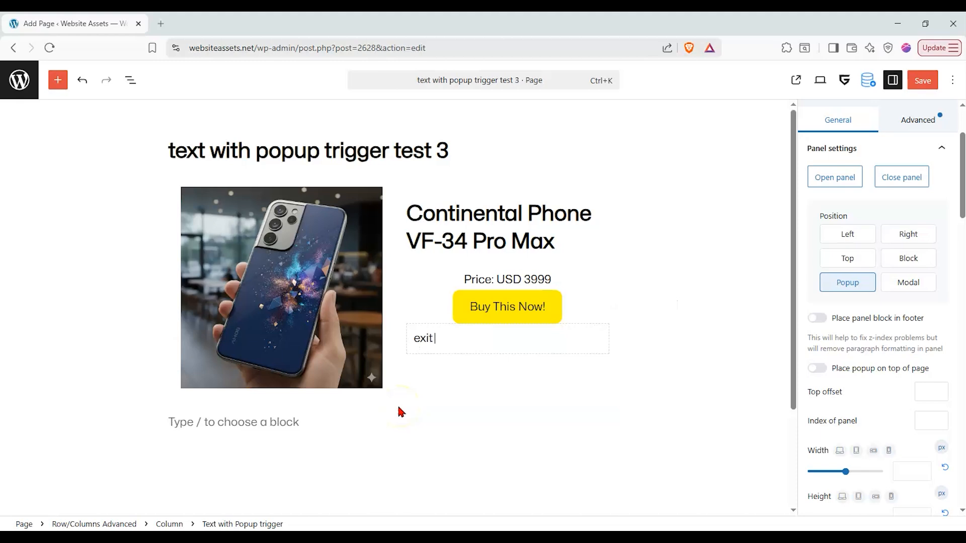
type("intent popup")
- Open the popup panel for editing and add a Heading Advanced block inside it reading "WAIT!!!! before you go..."
scroll(859, 209, "down", 5)
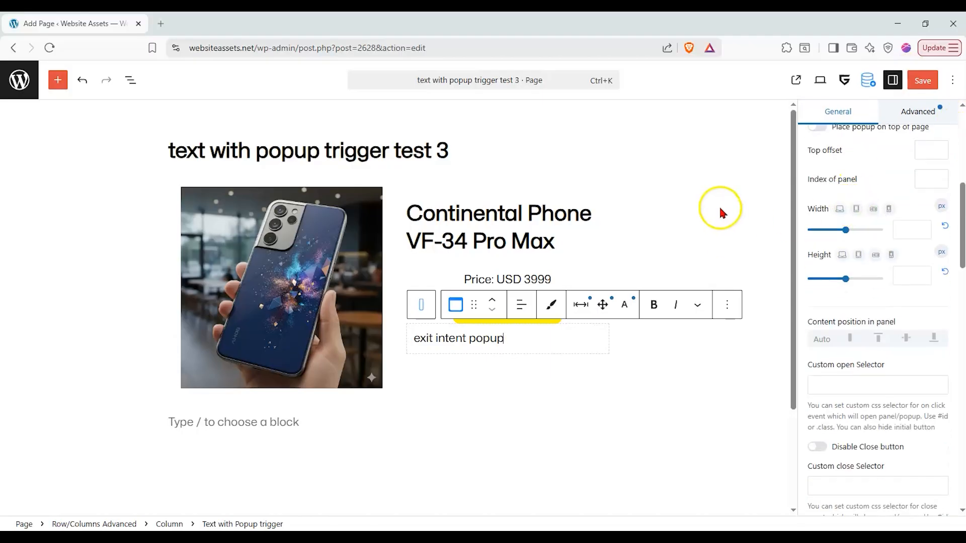
scroll(873, 260, "up", 4)
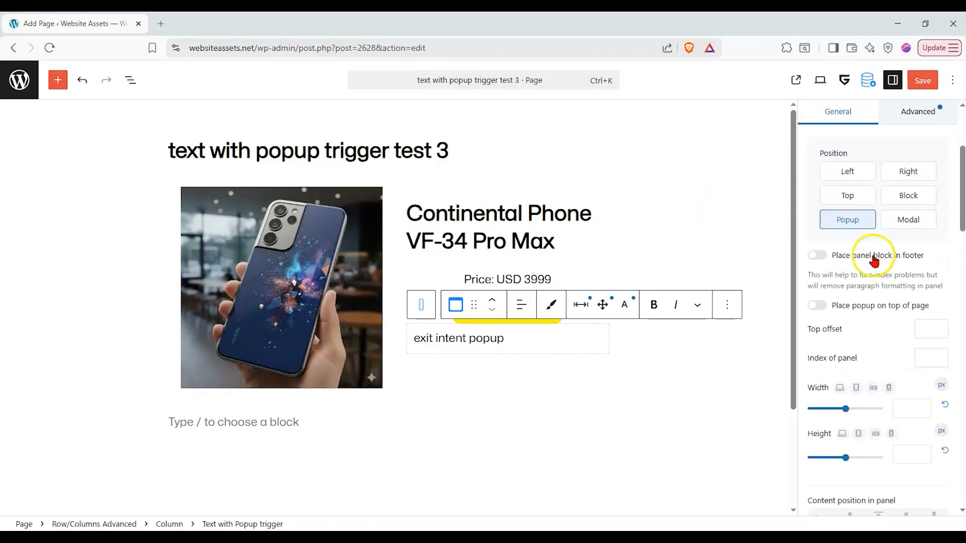
scroll(874, 260, "up", 2)
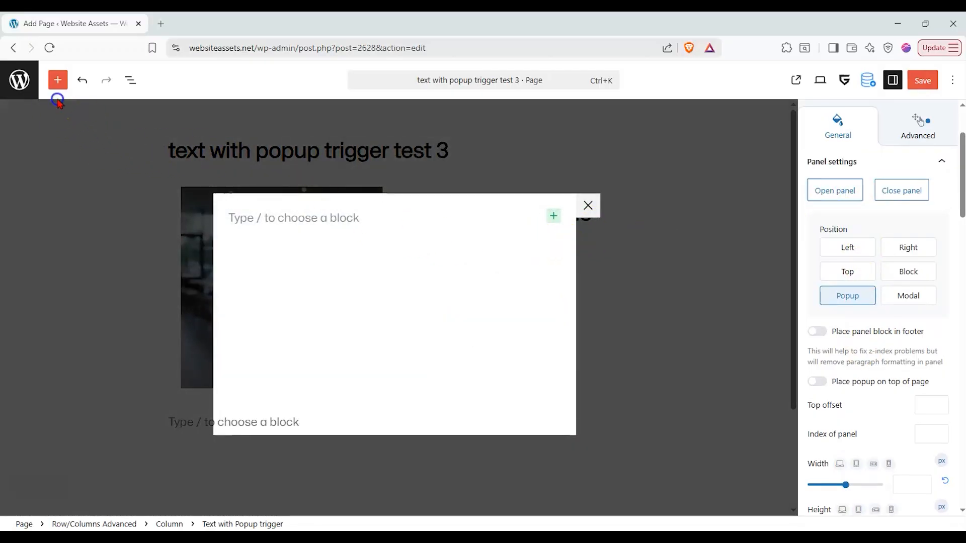
left_click(58, 80)
left_click_drag(39, 383, 363, 224)
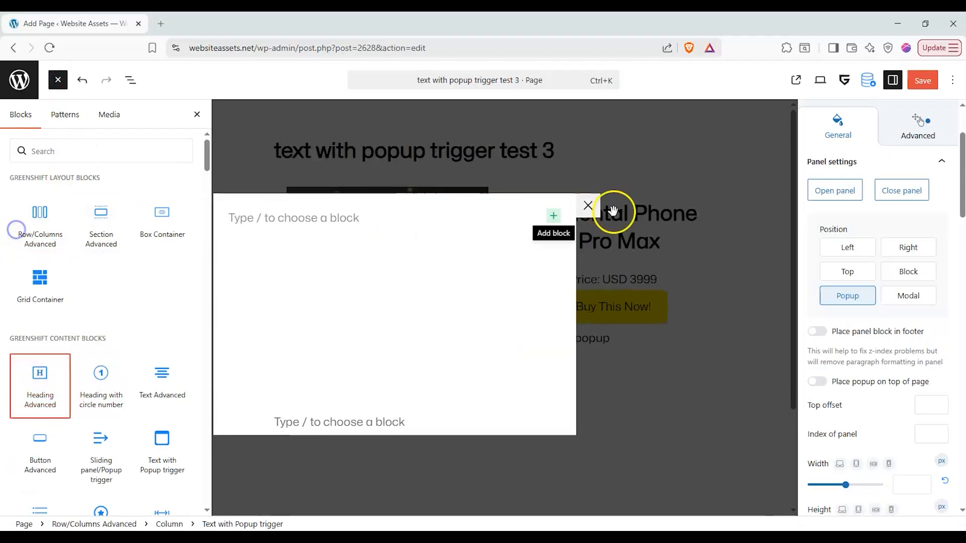
left_click(554, 217)
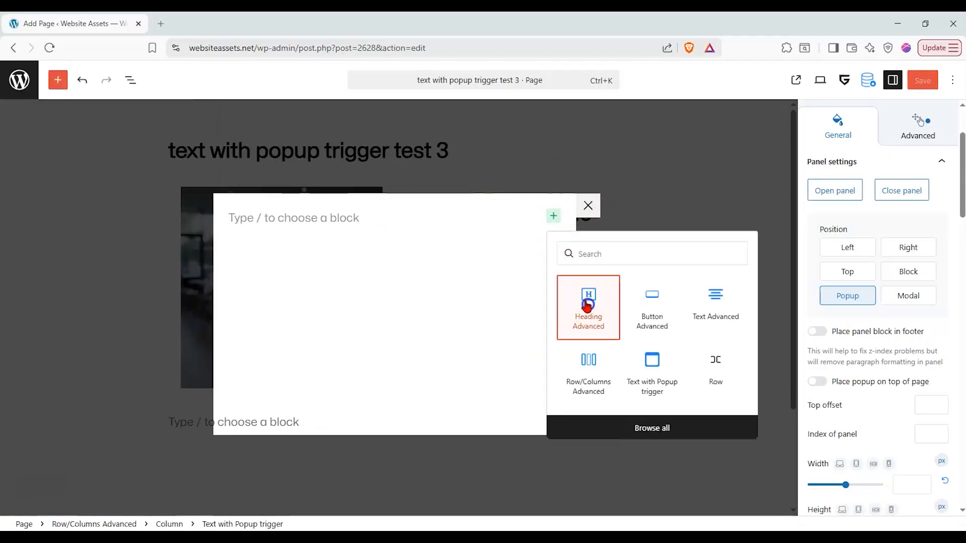
left_click(585, 304)
left_click(414, 255)
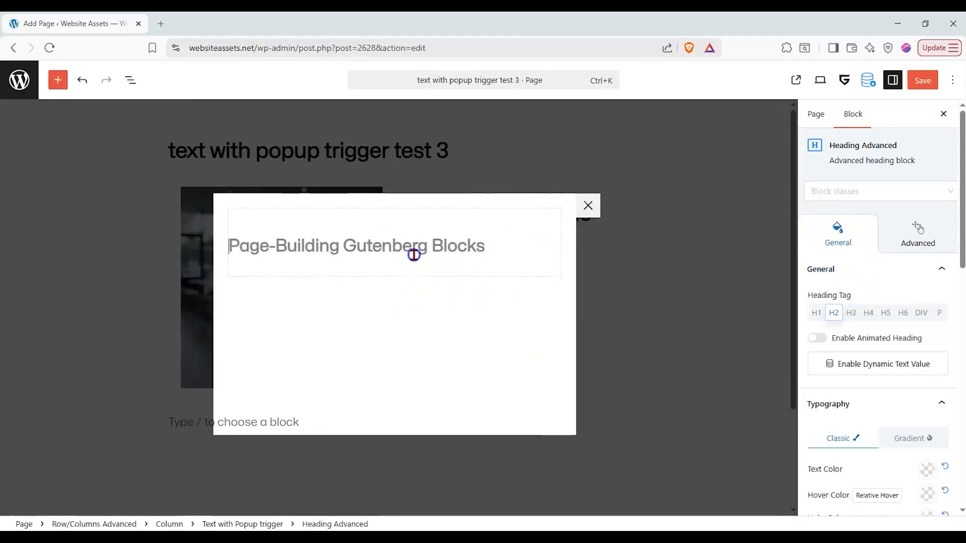
type("WAIT!")
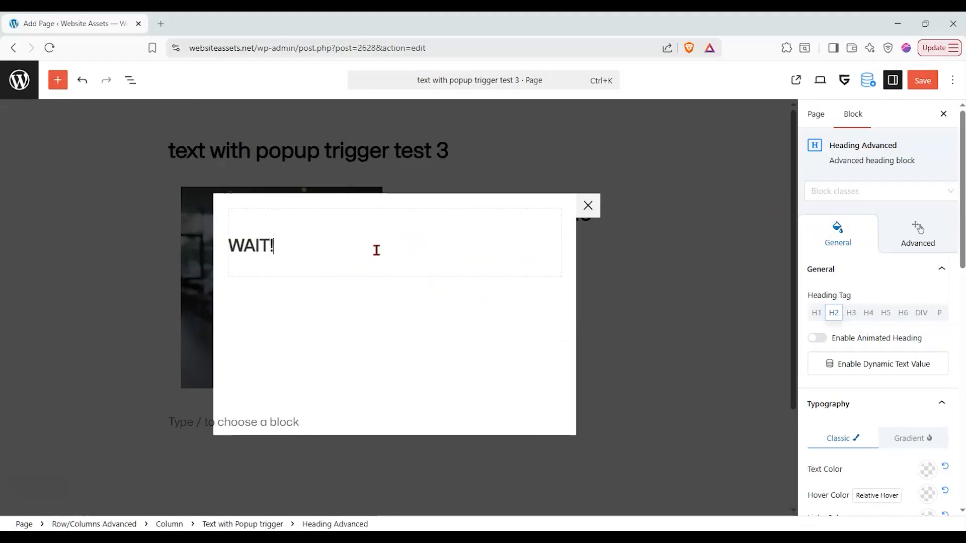
type("!!! befoire you go...")
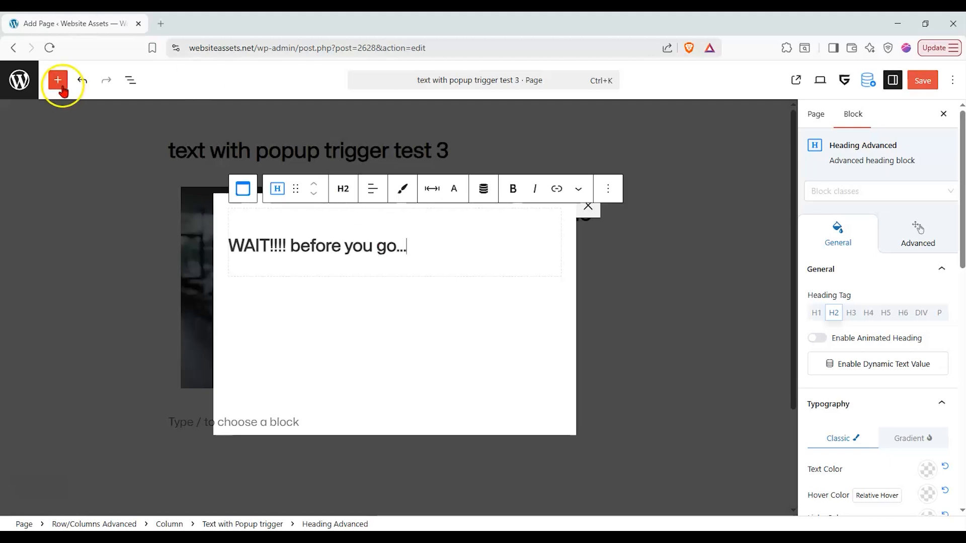
- Add an Image Advanced block below the popup heading, use smartphone-2.png from the media library and set its width to S
left_click(58, 80)
scroll(60, 368, "down", 3)
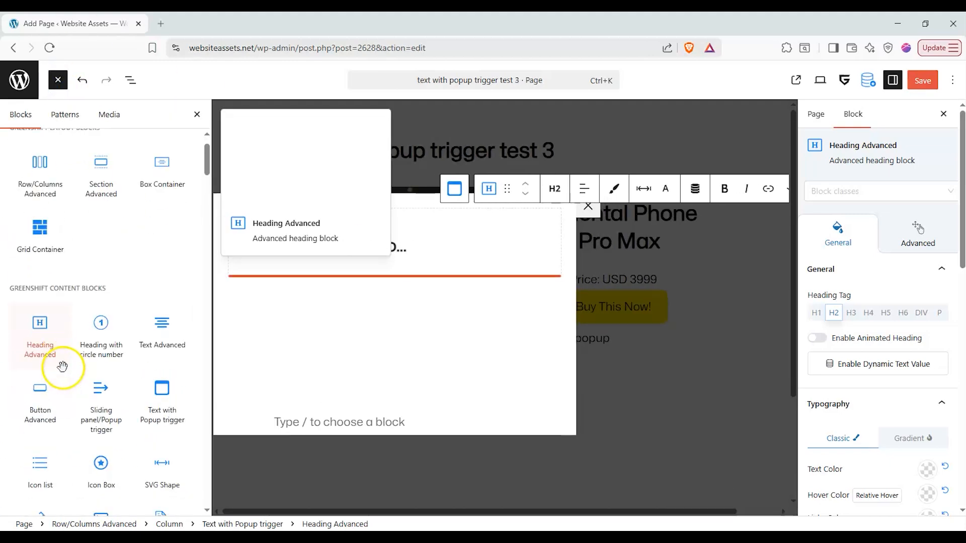
left_click_drag(100, 450, 362, 271)
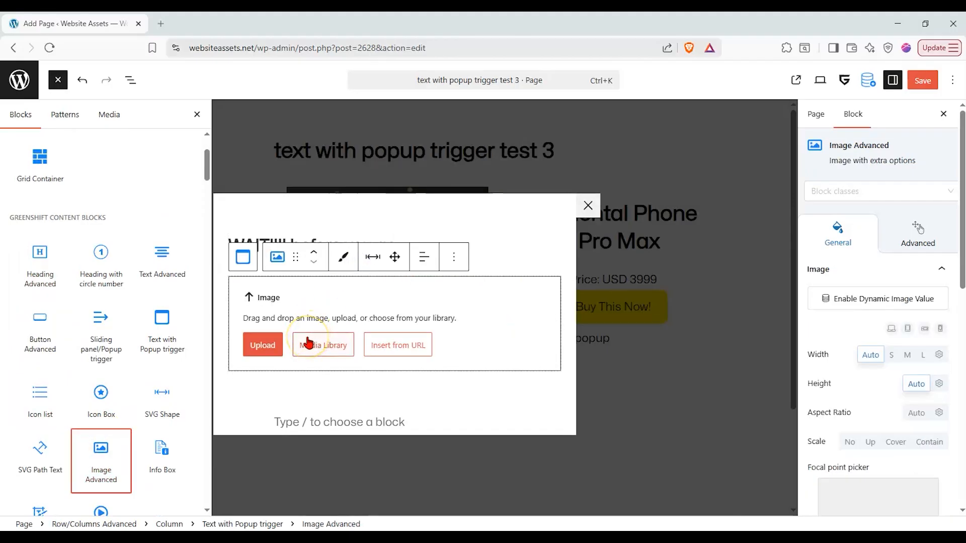
left_click(309, 344)
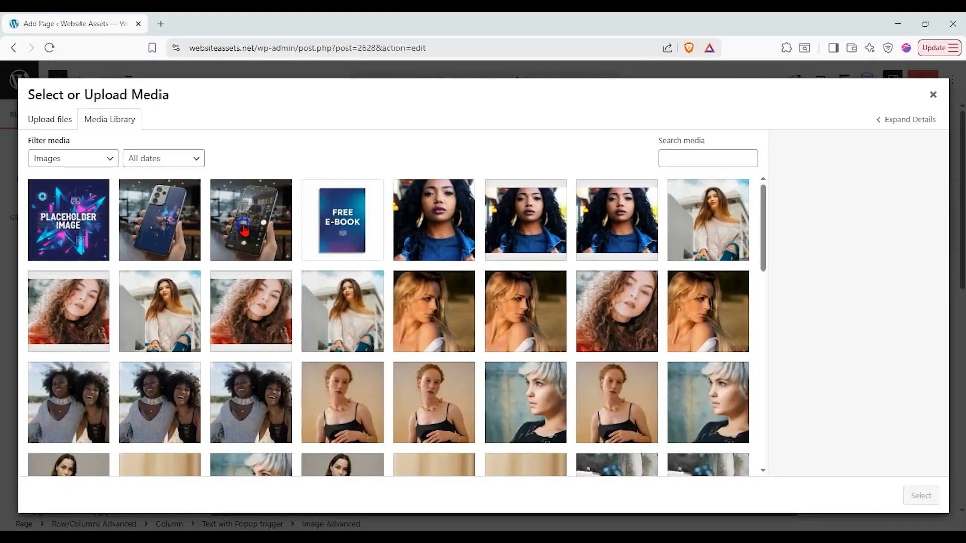
left_click(252, 229)
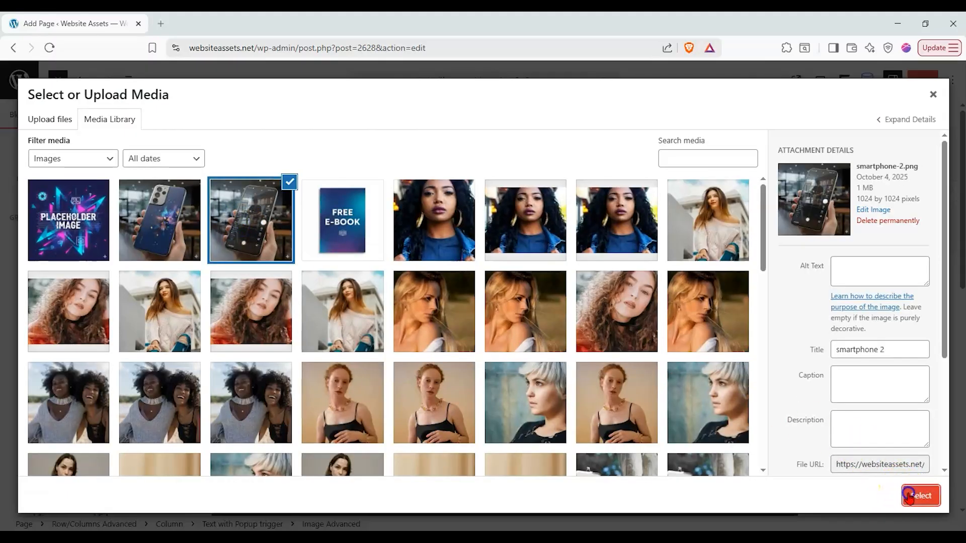
left_click(920, 496)
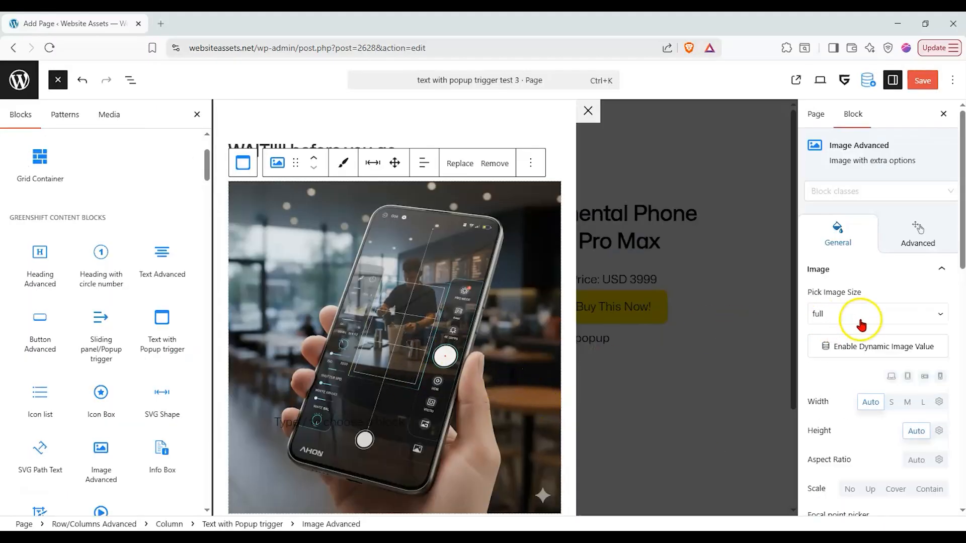
left_click(891, 402)
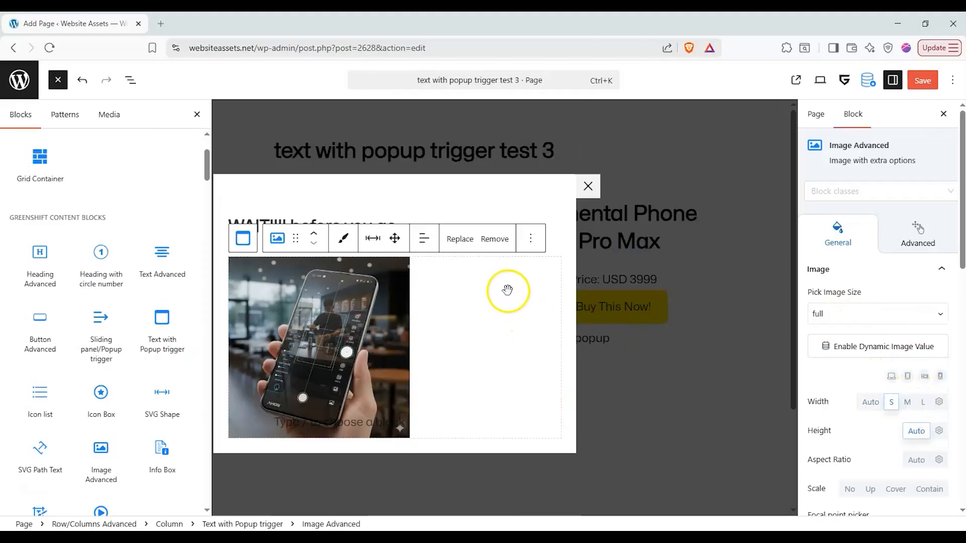
- Insert a two-column Row/Columns Advanced block under the popup heading and move the phone image into its first column
scroll(914, 410, "down", 1)
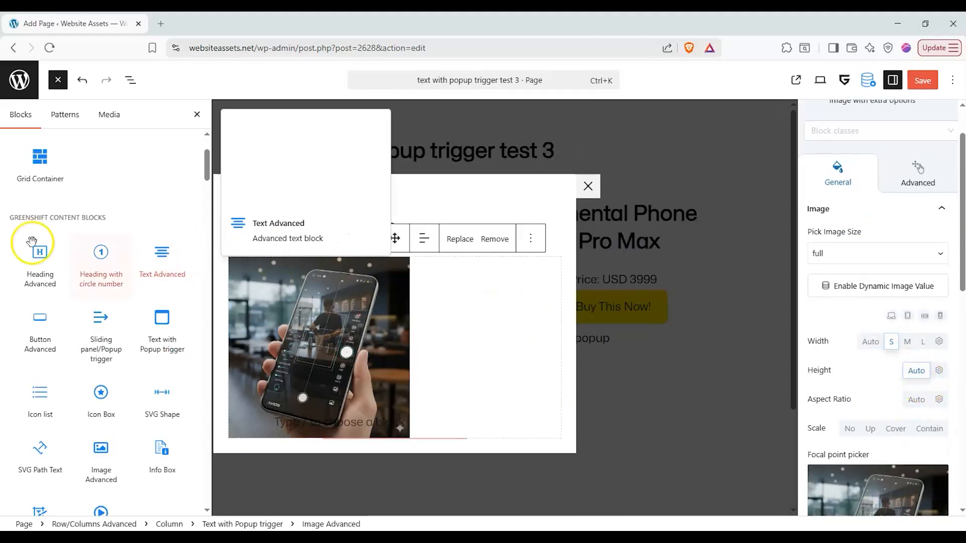
scroll(60, 232, "up", 3)
left_click_drag(40, 217, 297, 255)
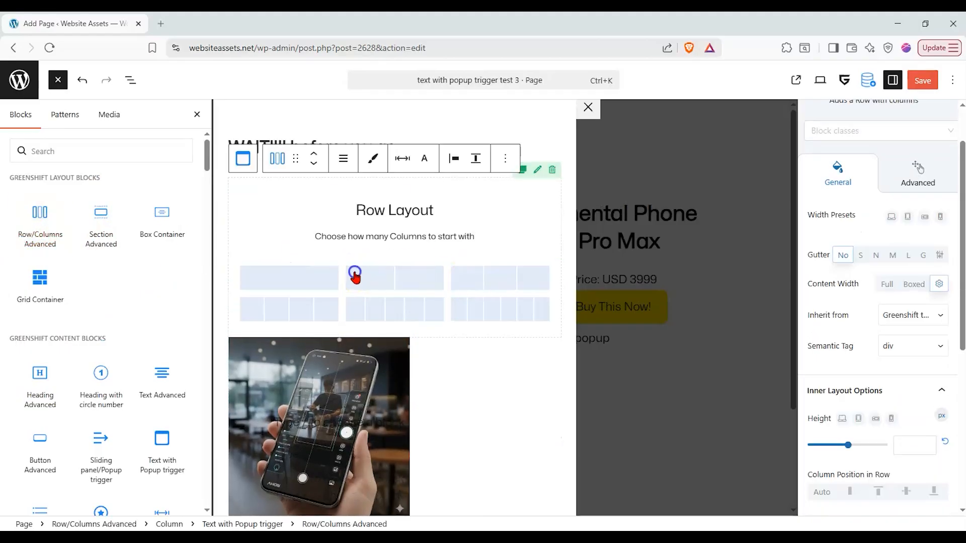
left_click(355, 275)
left_click_drag(355, 304, 322, 256)
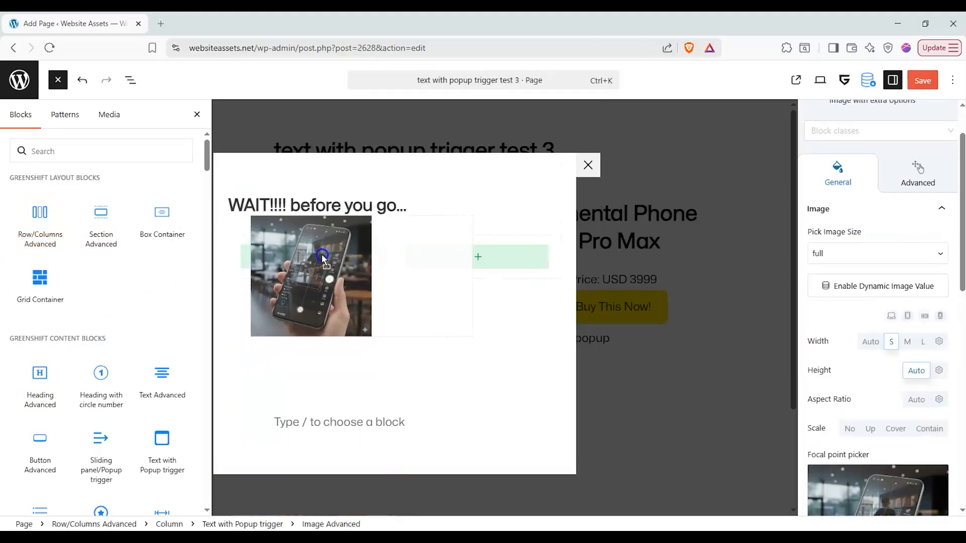
- Add an H3 Heading Advanced block in the popup's second column reading "Our Bestseller of 2026 in the USA."
left_click_drag(41, 378, 454, 289)
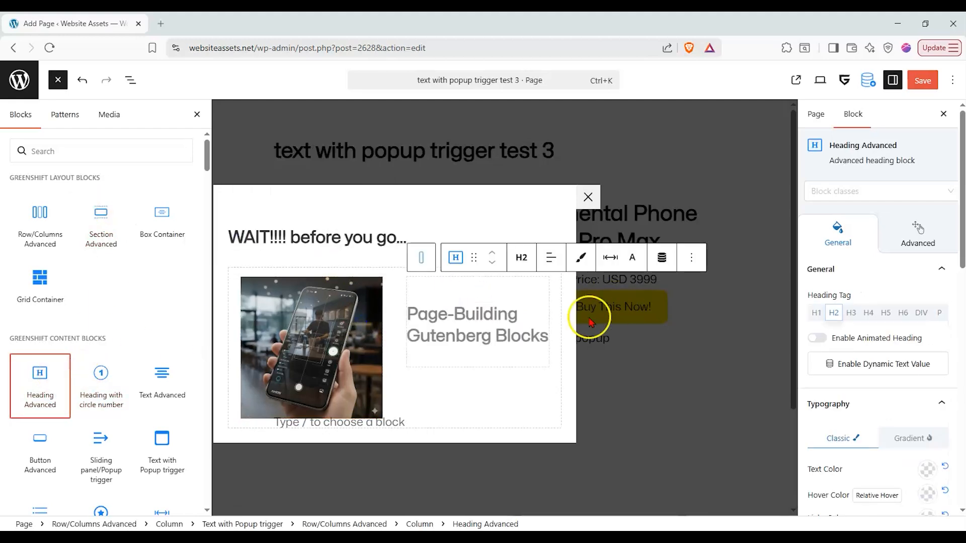
left_click(851, 313)
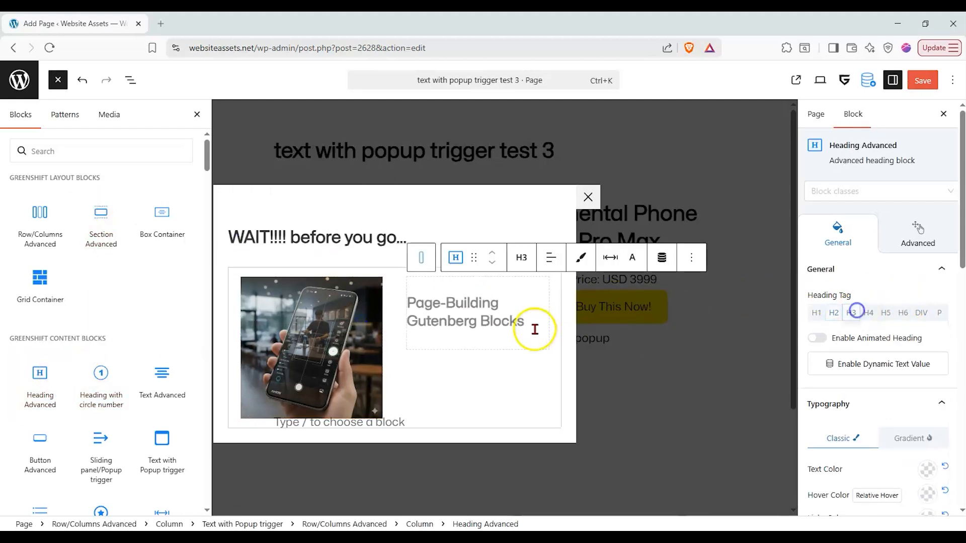
left_click(485, 318)
type("Our Bestseller of 202")
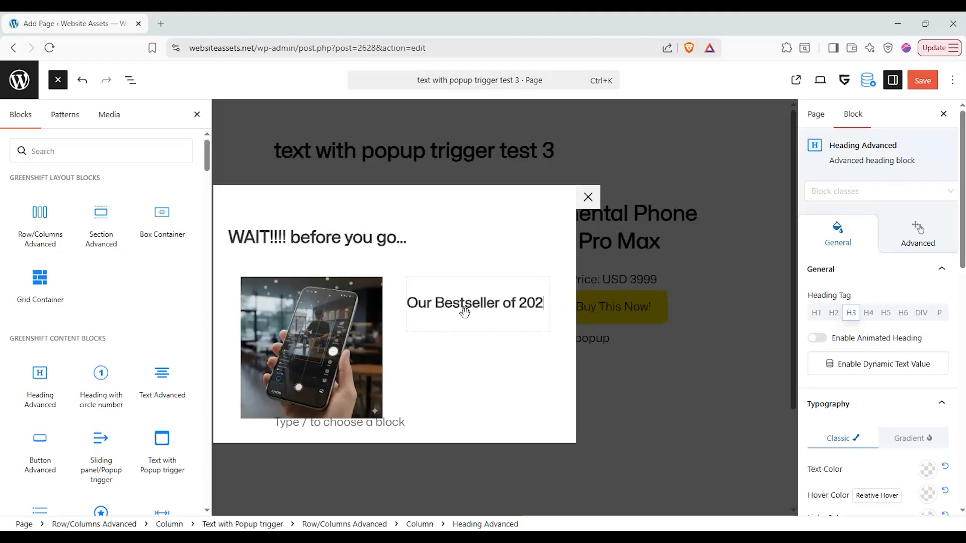
type("6 in the USA.")
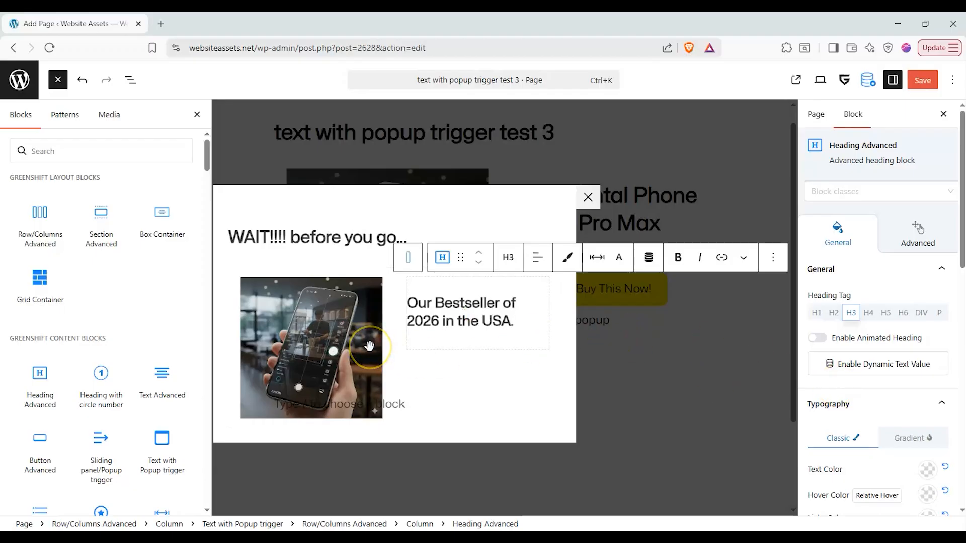
- Add a Text Advanced block to the popup and arrange it below the columns row, keeping the bestseller heading in the second column
left_click_drag(161, 394, 389, 425)
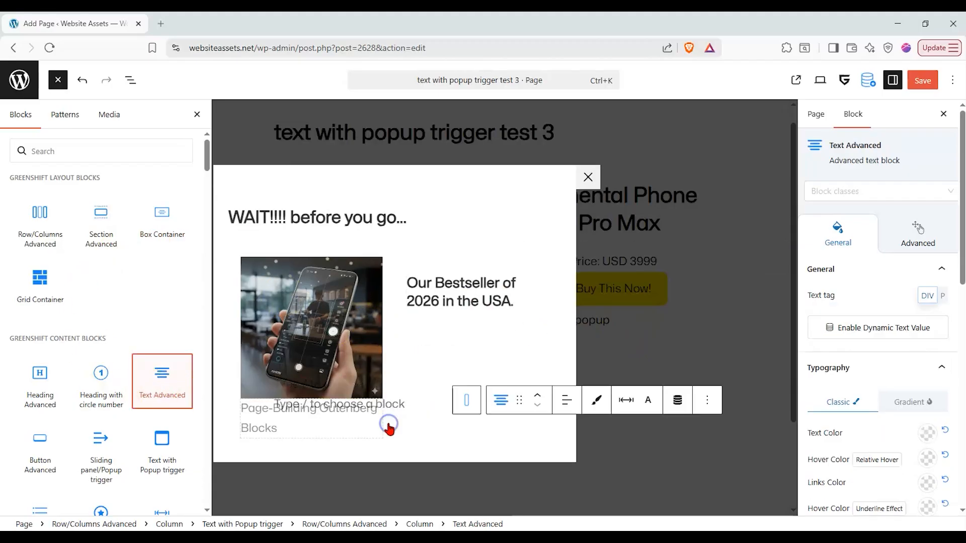
left_click(129, 81)
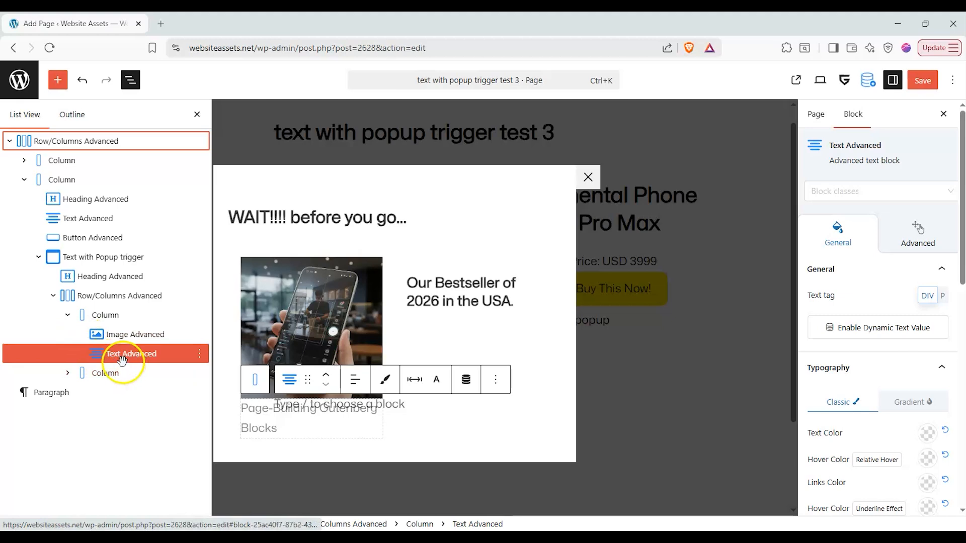
left_click_drag(112, 357, 73, 299)
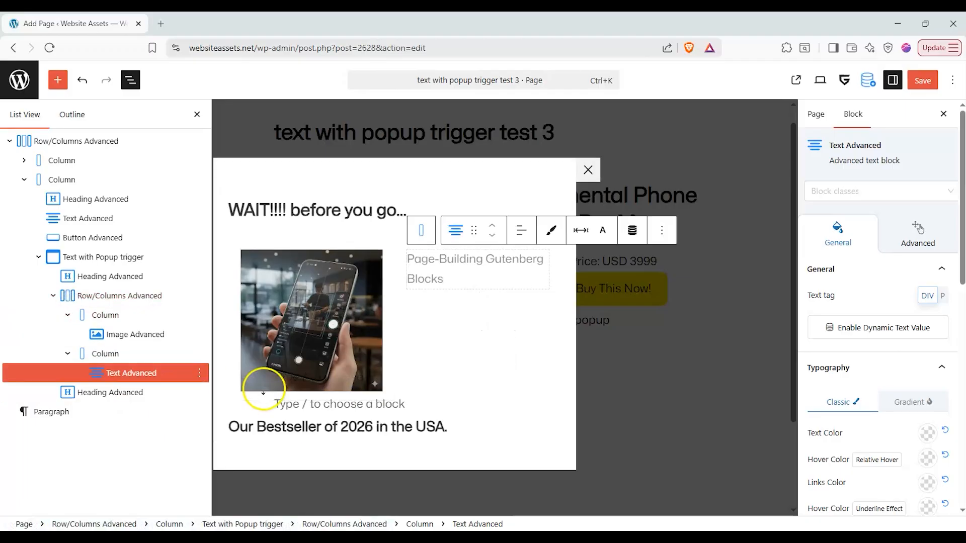
mouse_move(105, 372)
left_mouse_down()
mouse_move(78, 394)
mouse_move(122, 339)
mouse_move(123, 354)
mouse_move(104, 366)
left_mouse_up()
left_click(95, 394)
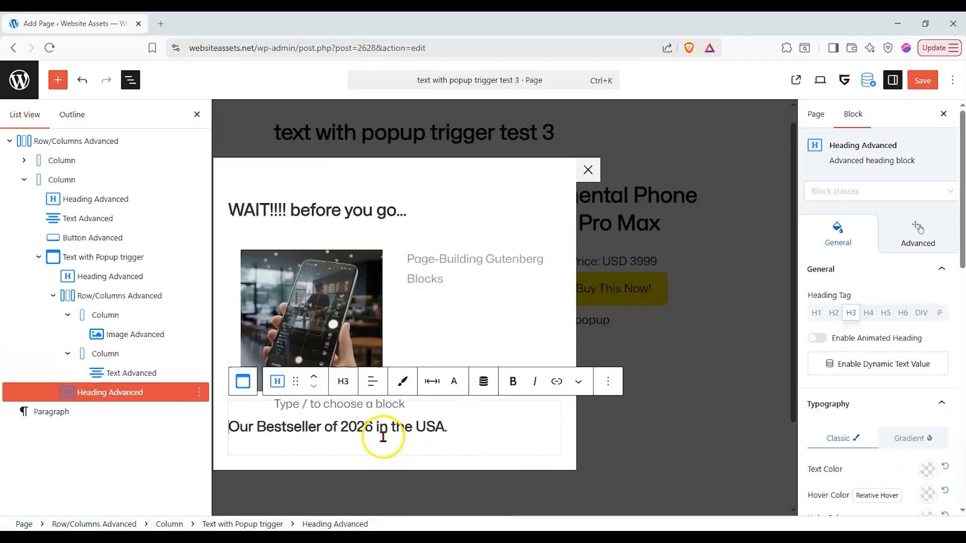
left_click_drag(80, 392, 74, 302)
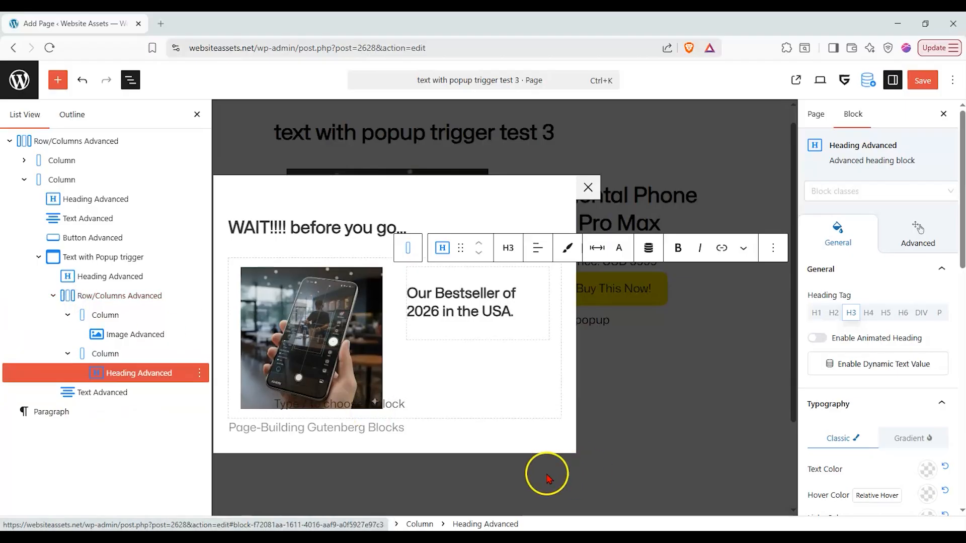
- Fill the popup's text block with "Get 10% off your first order if you finish your checkout in the next 10 minutes."
left_click(394, 424)
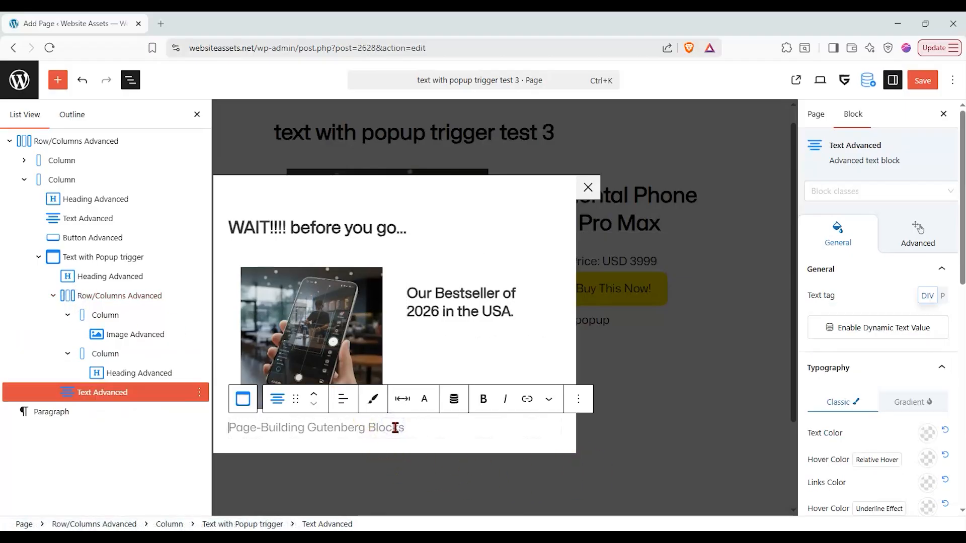
type("Get")
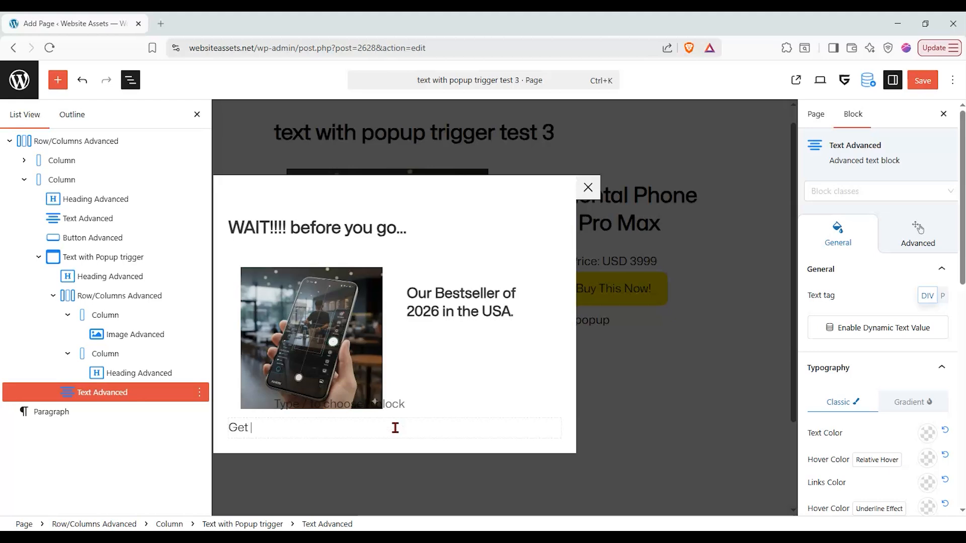
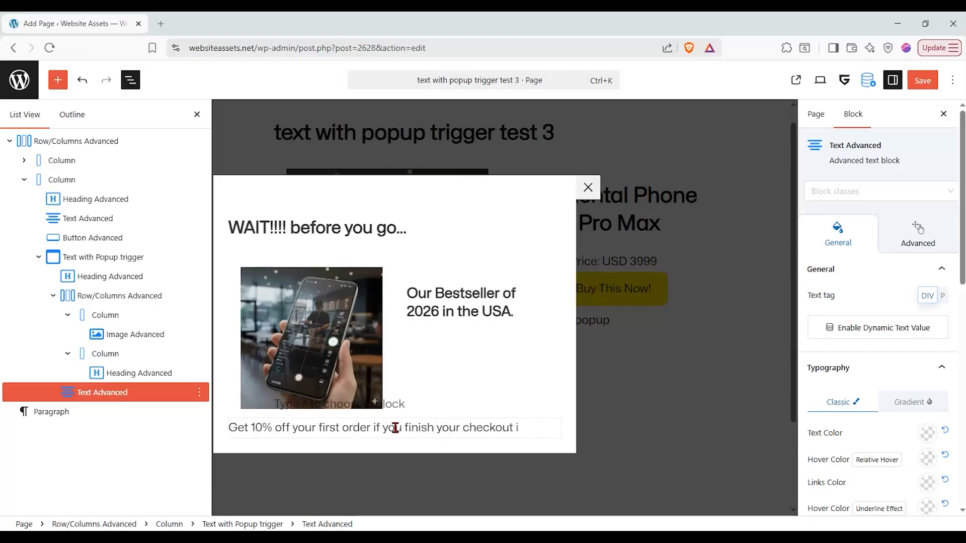
type("nesx")
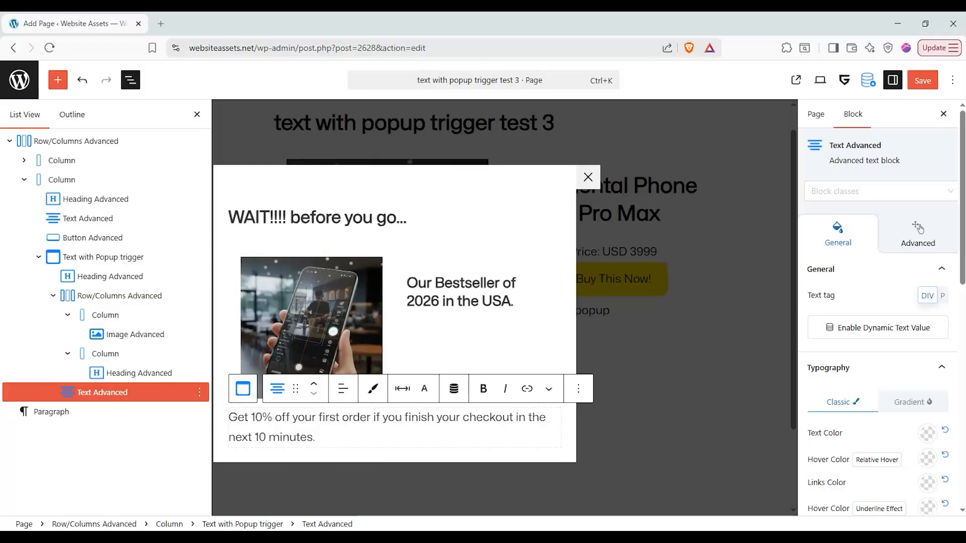
- Add a Greenshift Countdown block to the popup below the 10% discount text
left_click(58, 80)
scroll(30, 287, "down", 5)
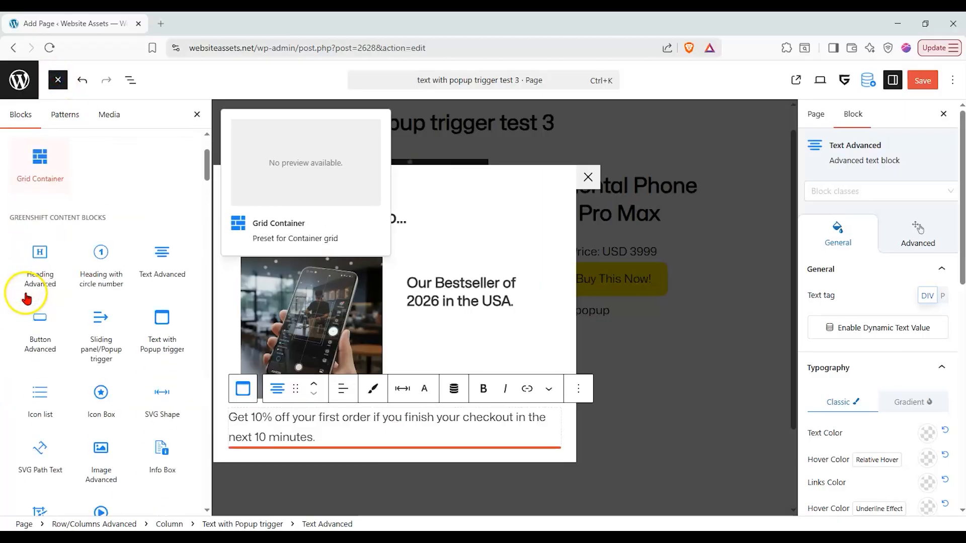
left_click(67, 270)
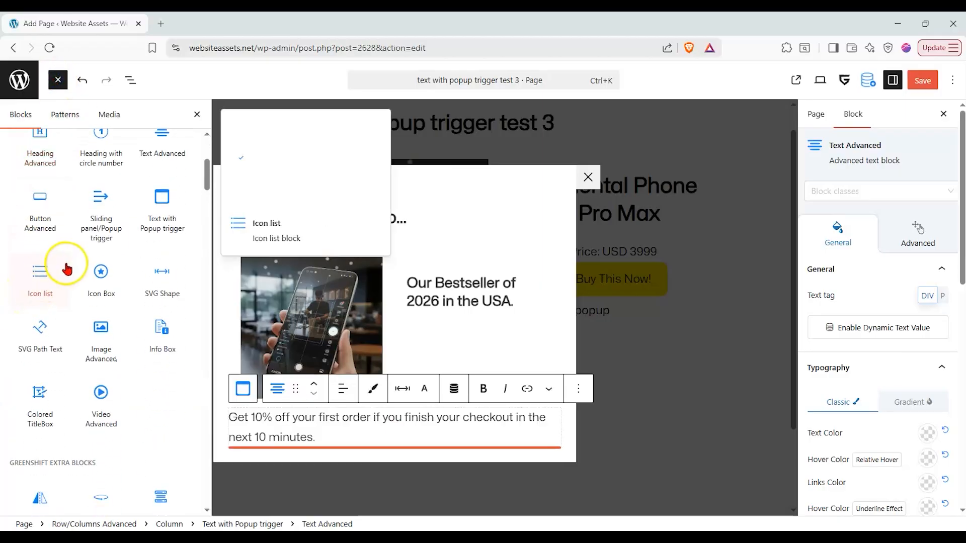
scroll(67, 270, "down", 6)
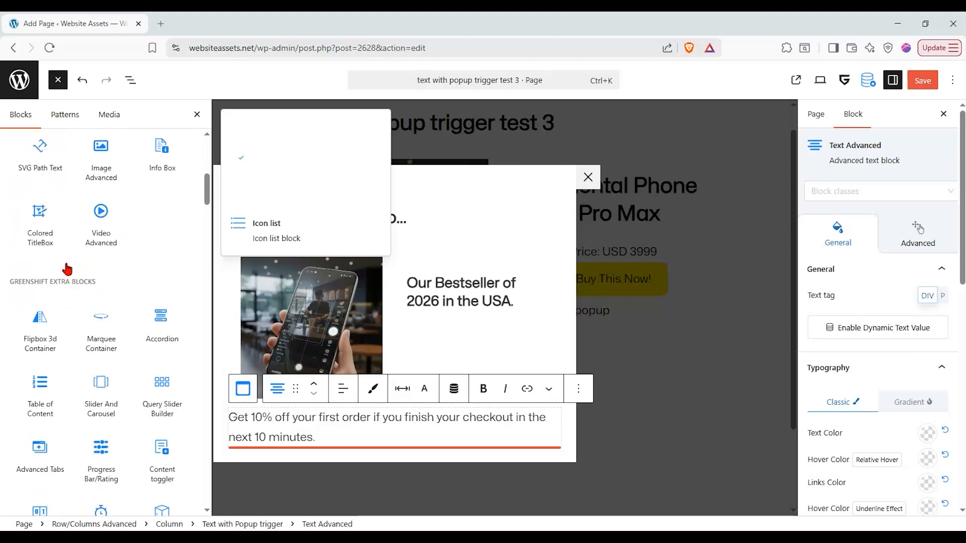
left_click(130, 408)
left_click_drag(130, 408, 320, 446)
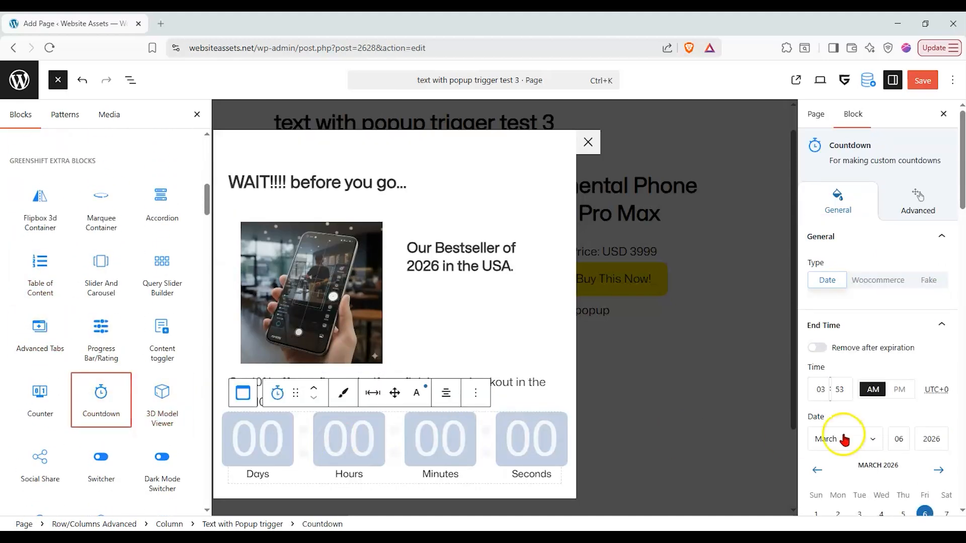
- Switch the countdown's type to Fake and set its duration to 1 hour
left_click(840, 285)
left_click(929, 280)
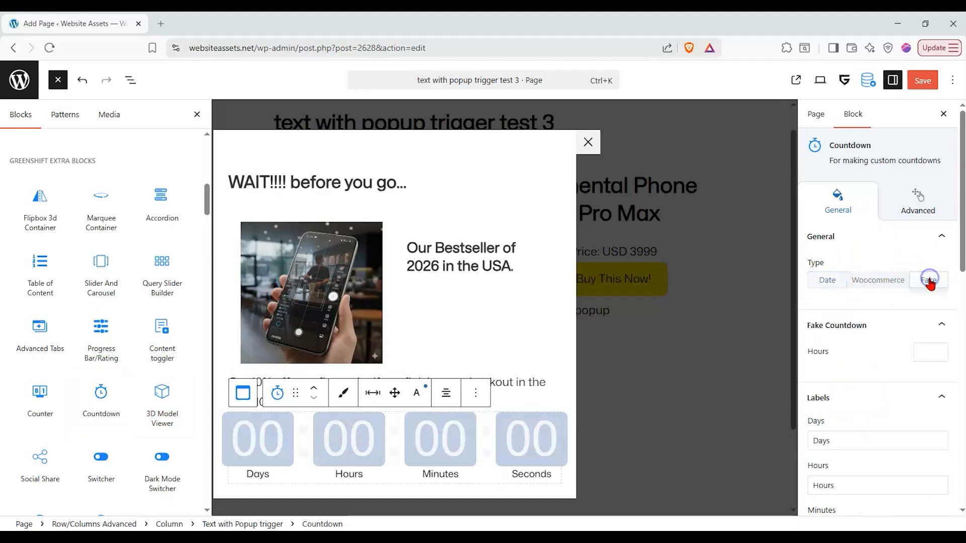
left_click(914, 351)
type("1")
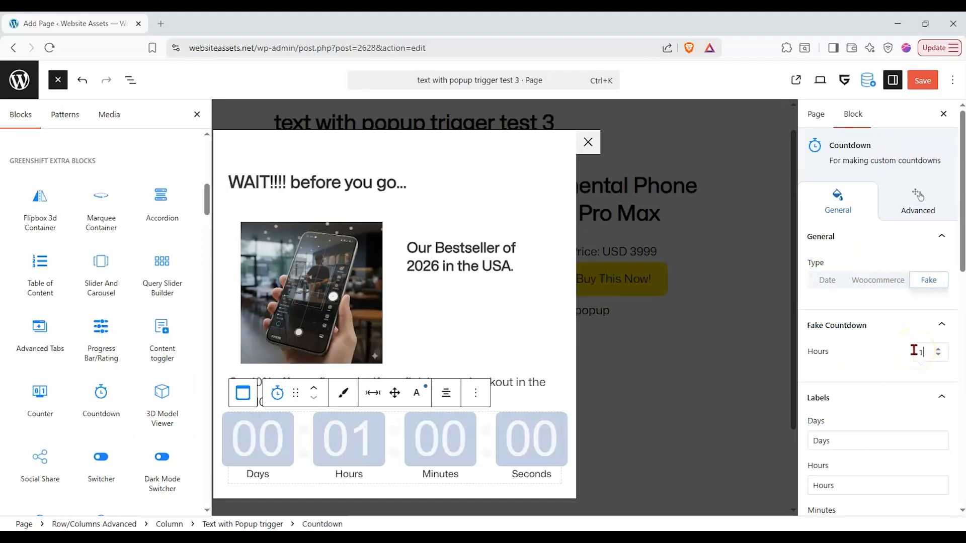
key("BackSpace")
type("0")
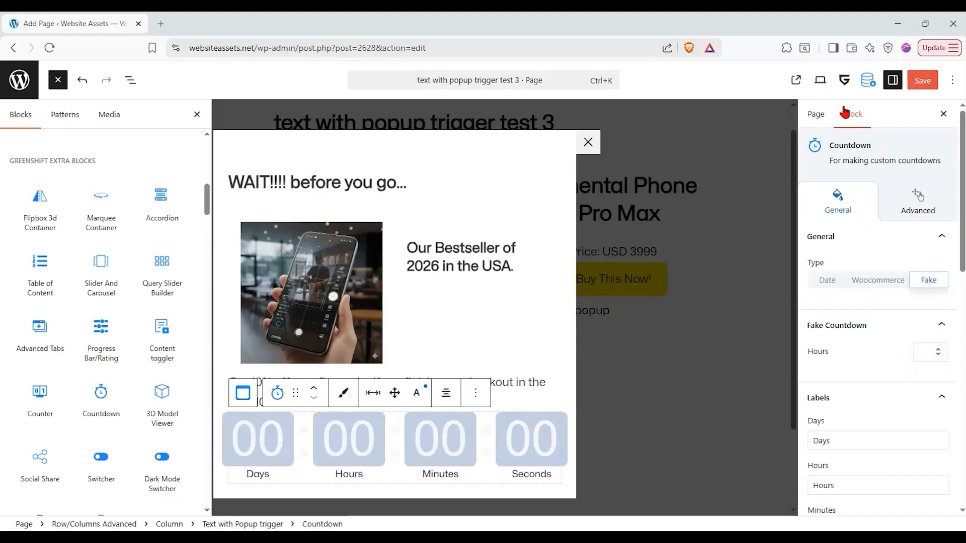
left_click(938, 350)
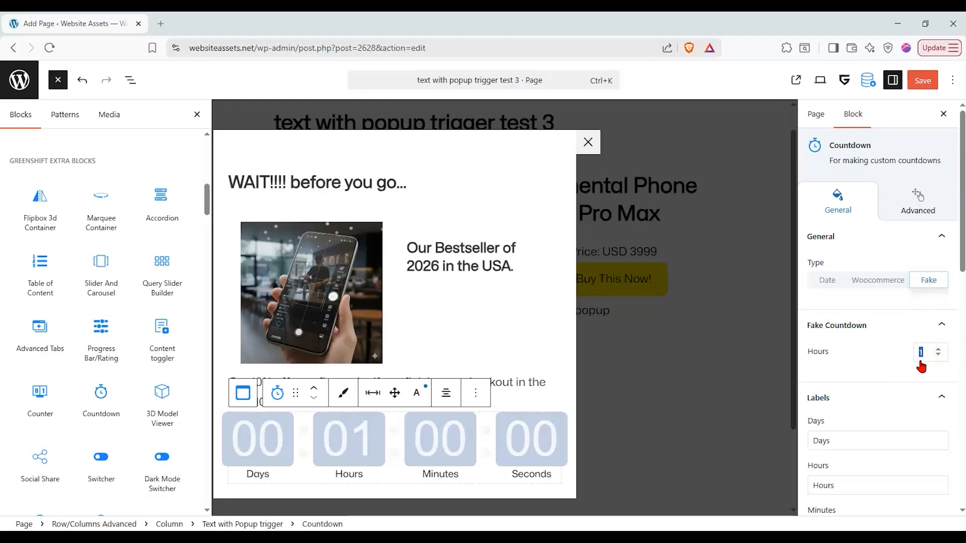
- Try to clear the countdown's Days label, and undo the change
scroll(920, 352, "down", 5)
left_click(898, 306)
left_click_drag(849, 205, 763, 205)
key("BackSpace")
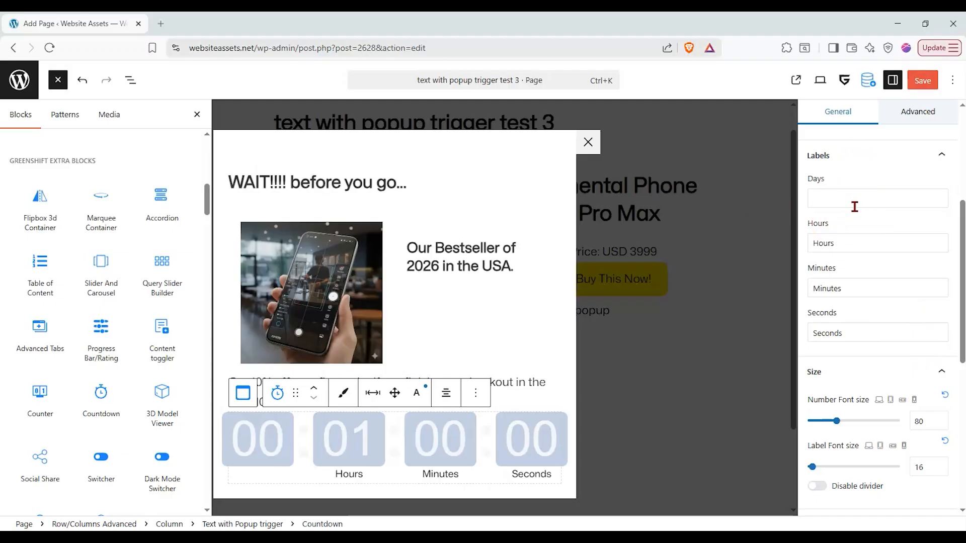
key("ctrl+z")
scroll(854, 207, "down", 3)
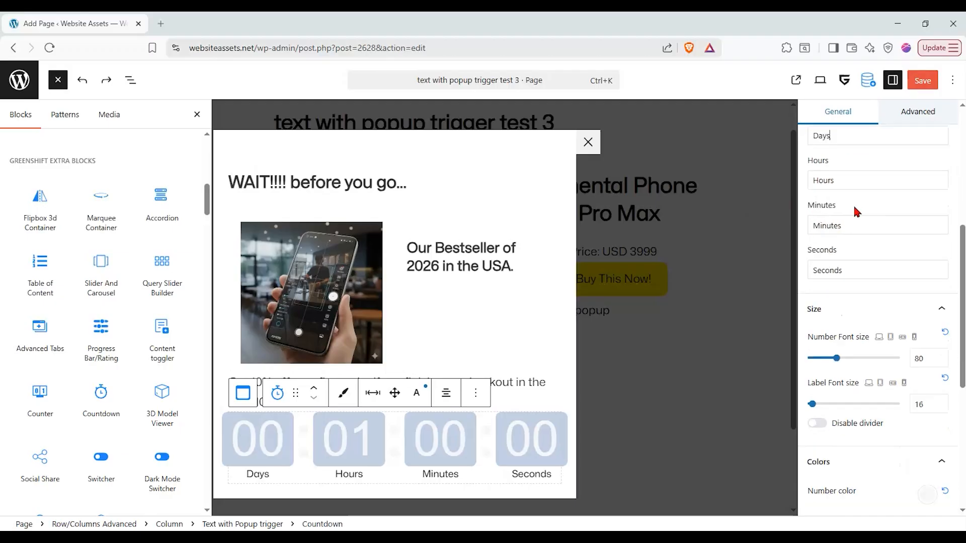
scroll(855, 211, "down", 3)
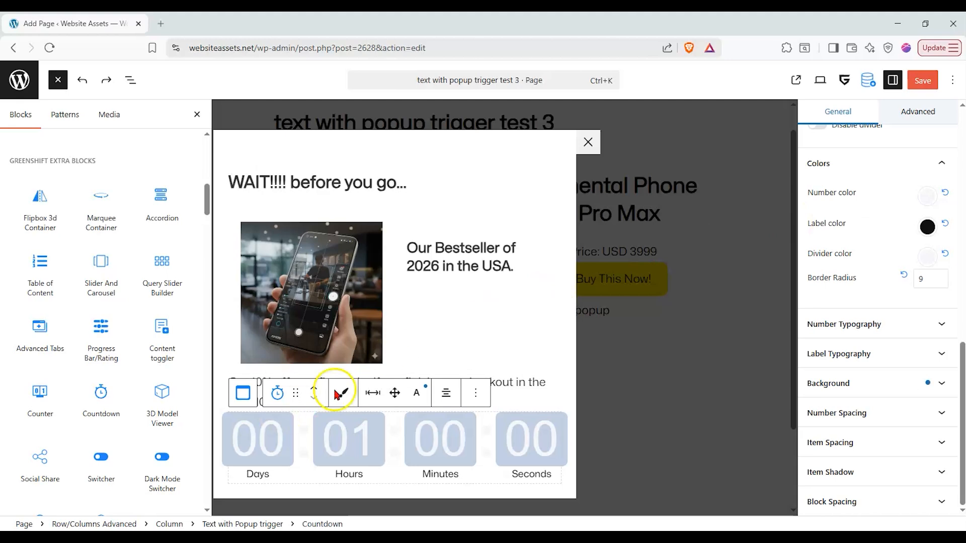
- Change the ending of the popup's discount text to "in the next hour."
left_click(525, 400)
left_click(260, 403)
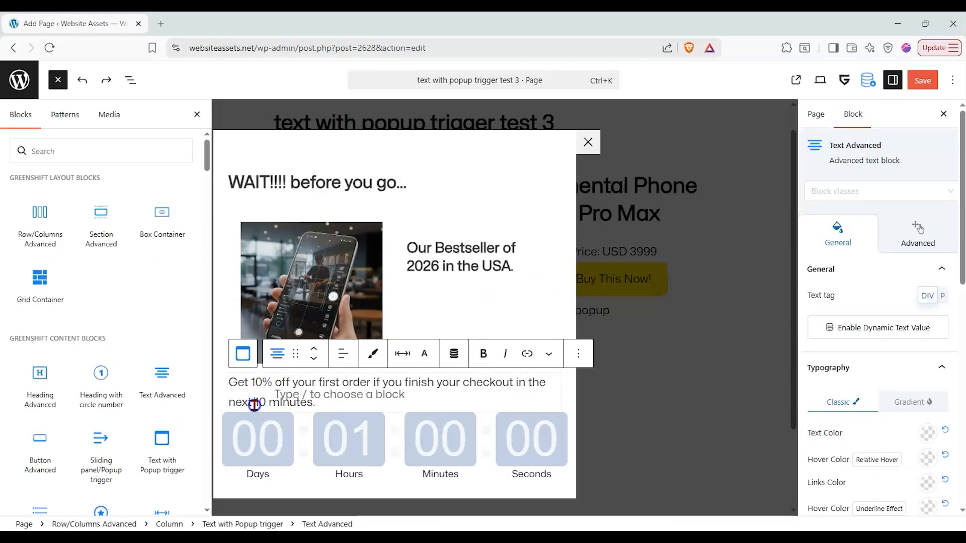
left_click_drag(253, 405, 337, 402)
left_click(247, 403)
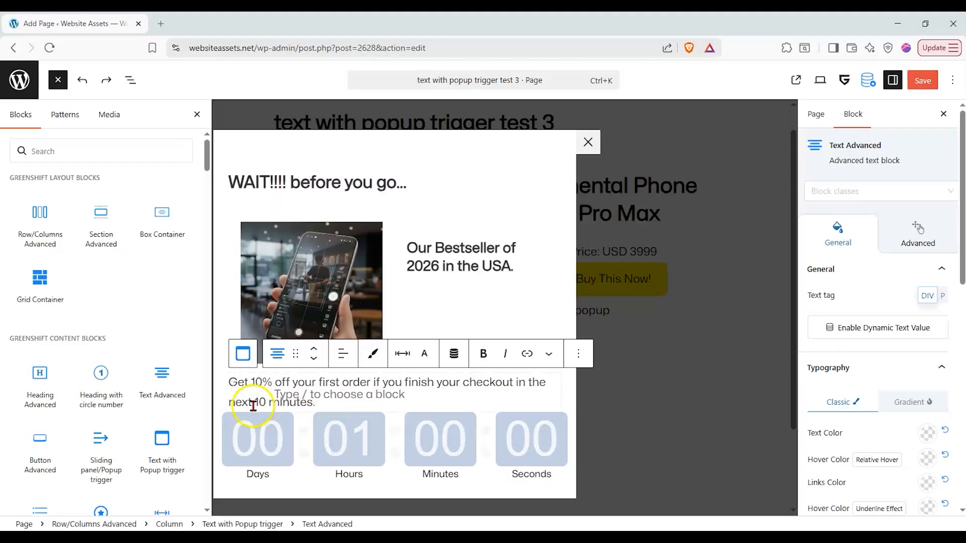
left_click_drag(254, 403, 310, 402)
left_click(310, 403)
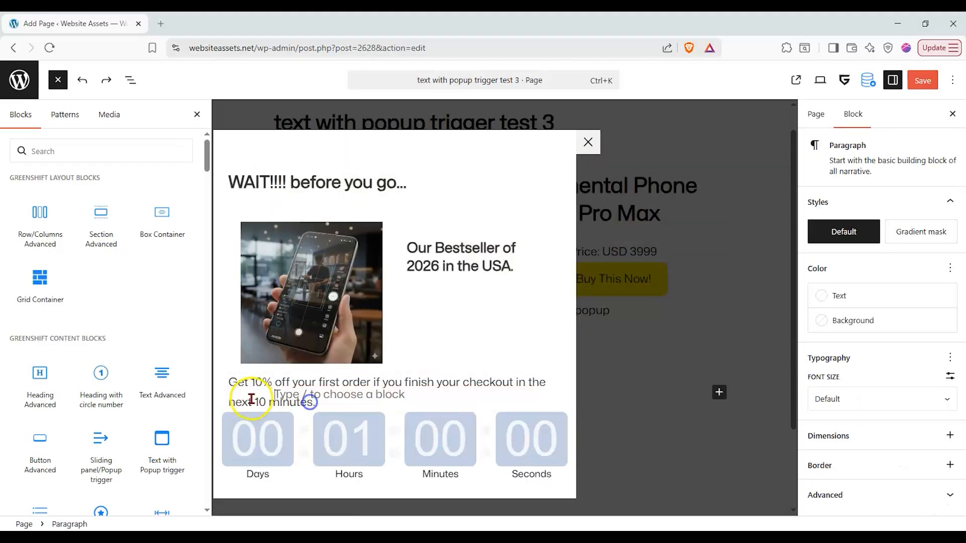
left_click(260, 403)
left_click(314, 405)
left_click(315, 405)
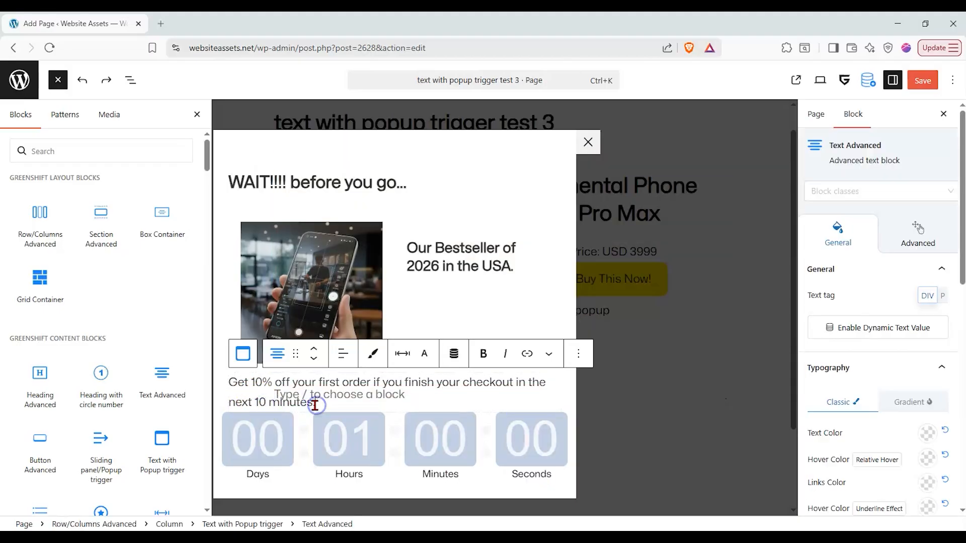
key("BackSpace")
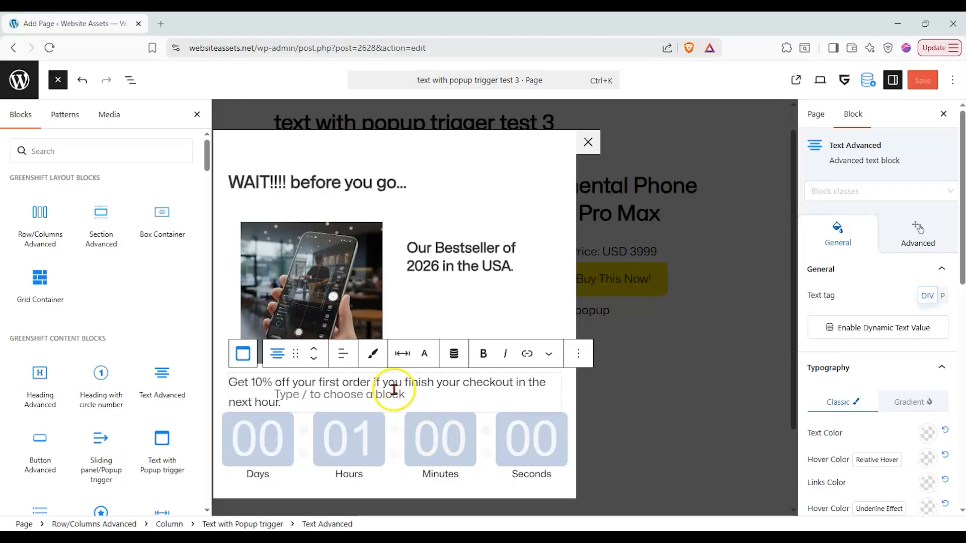
left_click(89, 151)
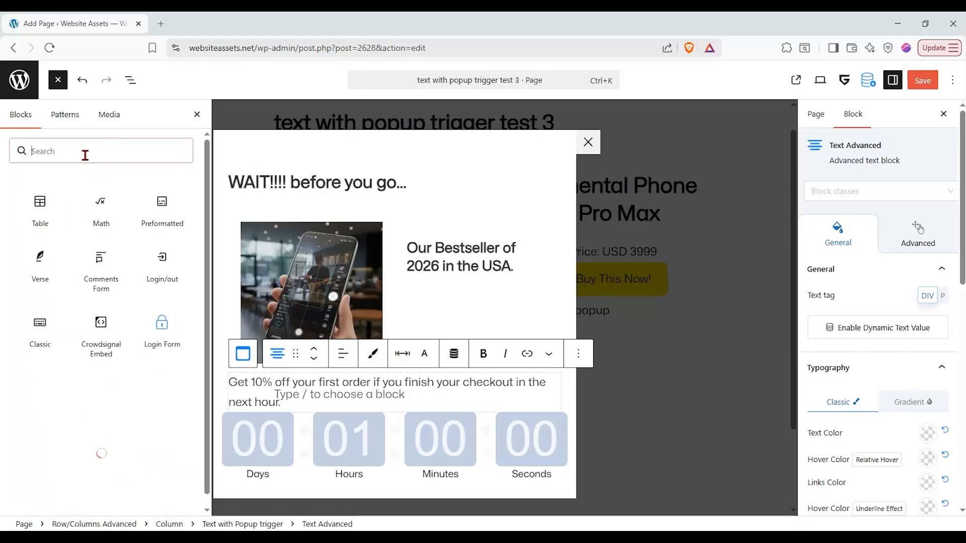
type("fie")
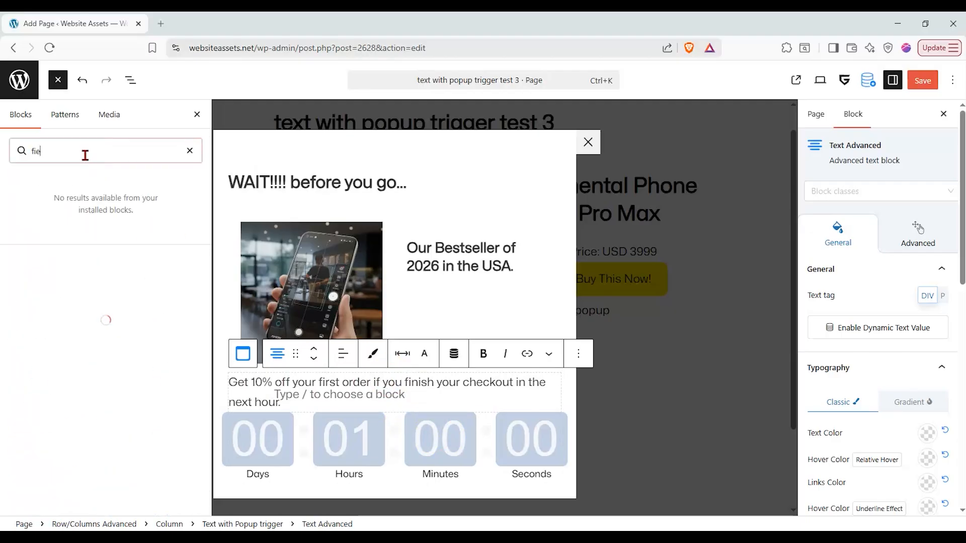
key("BackSpace")
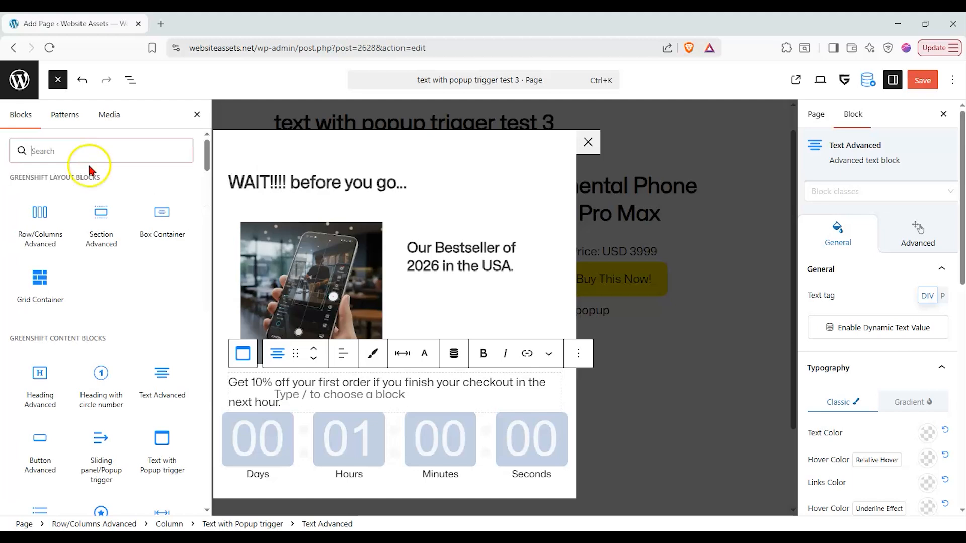
- Add a Button Advanced block to the popup below the countdown
scroll(20, 377, "down", 5)
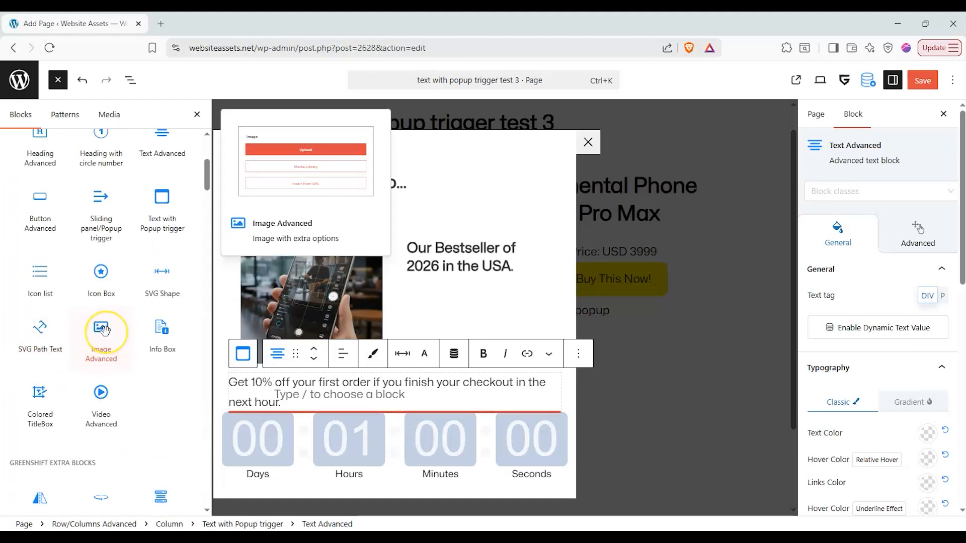
scroll(104, 330, "up", 2)
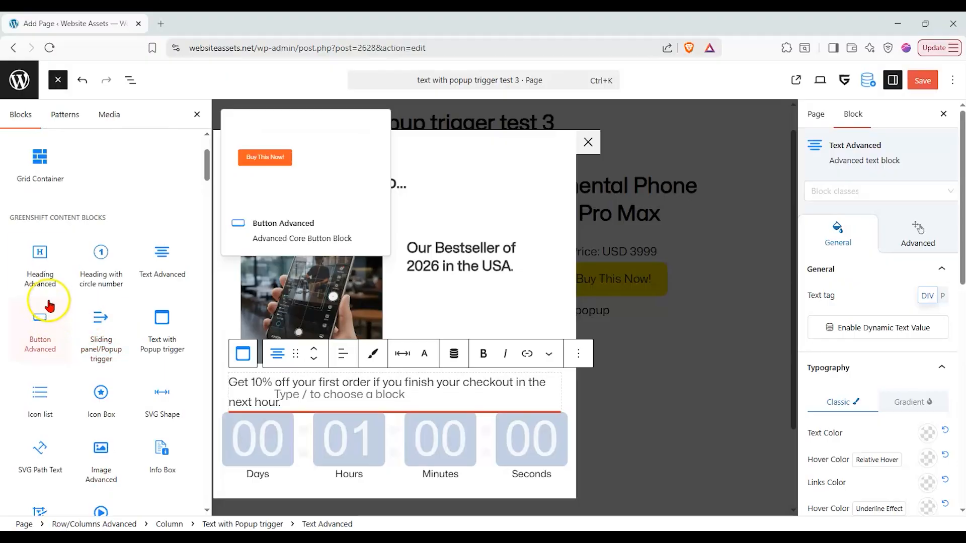
left_click_drag(29, 326, 408, 481)
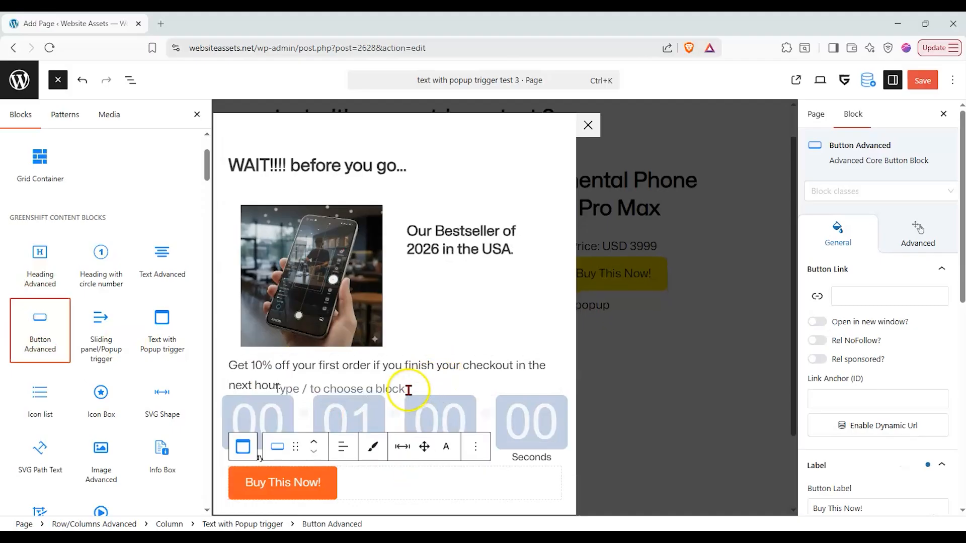
- Label the popup's button "Click for Discount" and align it to the center
triple_click(286, 483)
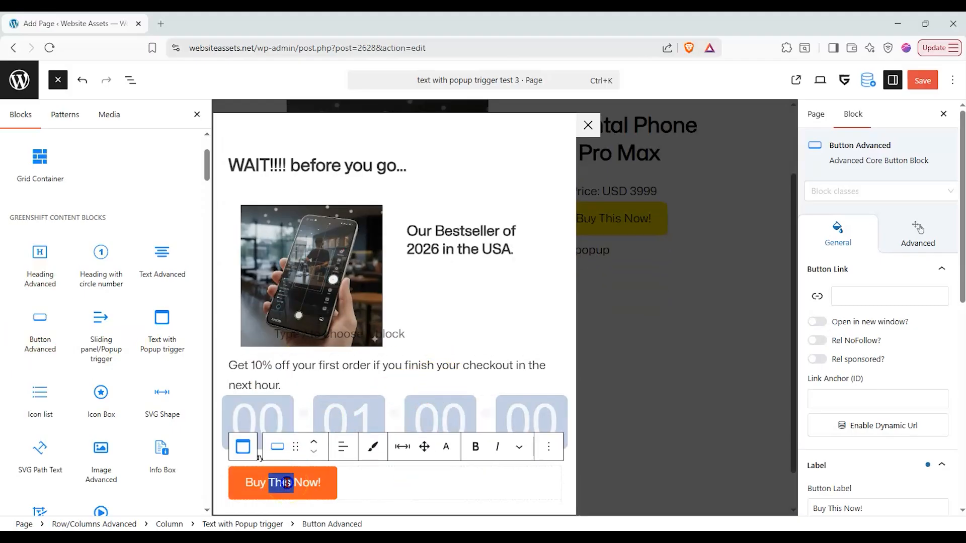
type("Cluck")
key("BackSpace")
key("BackSpace")
type("ck")
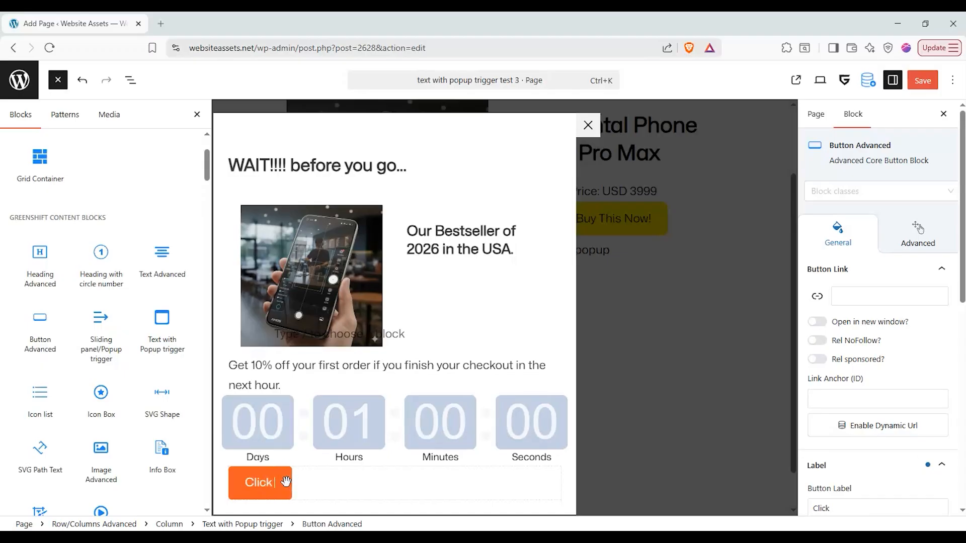
type(" for Discount")
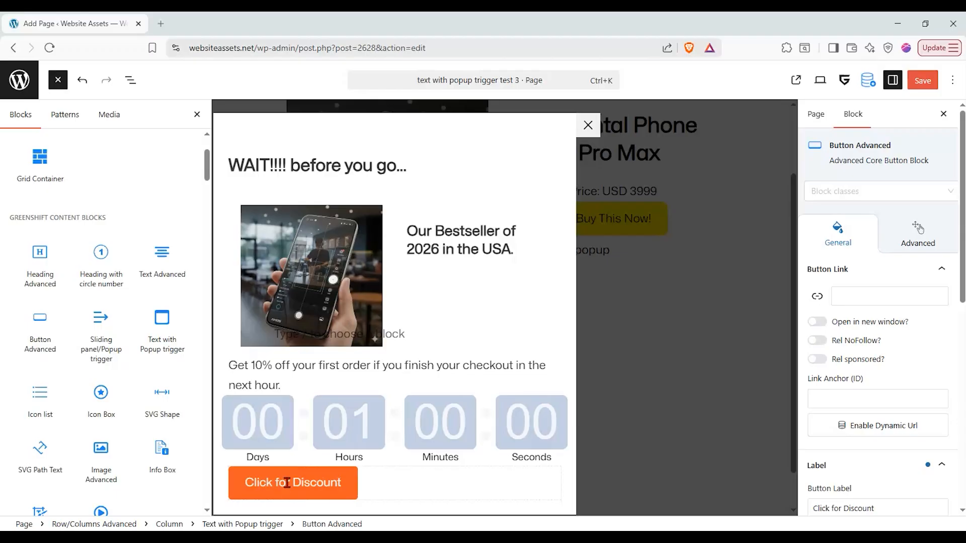
left_click(343, 447)
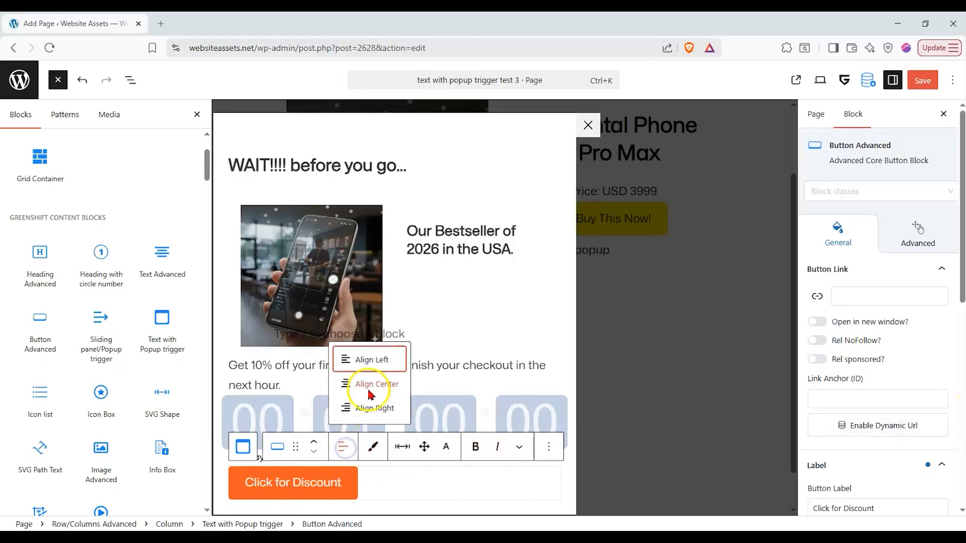
left_click(372, 387)
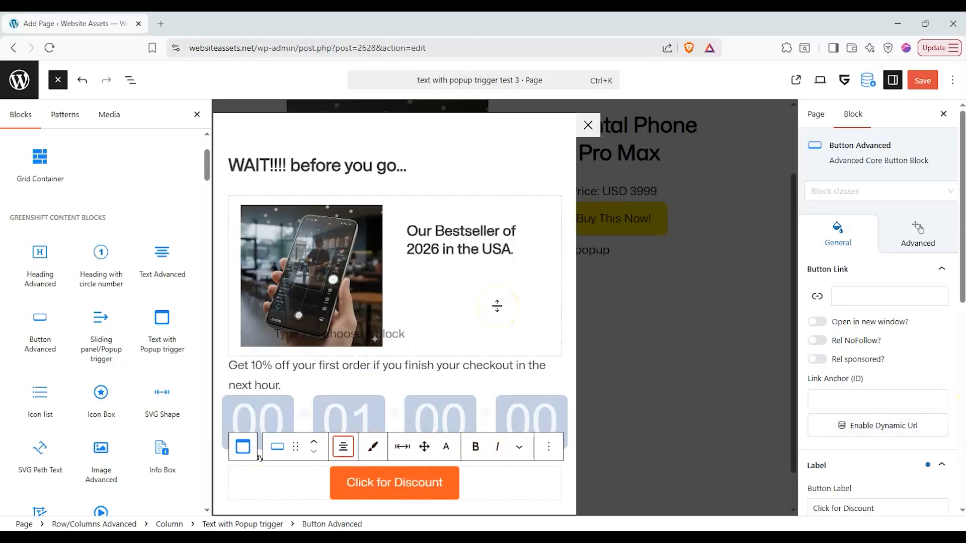
left_click(467, 355)
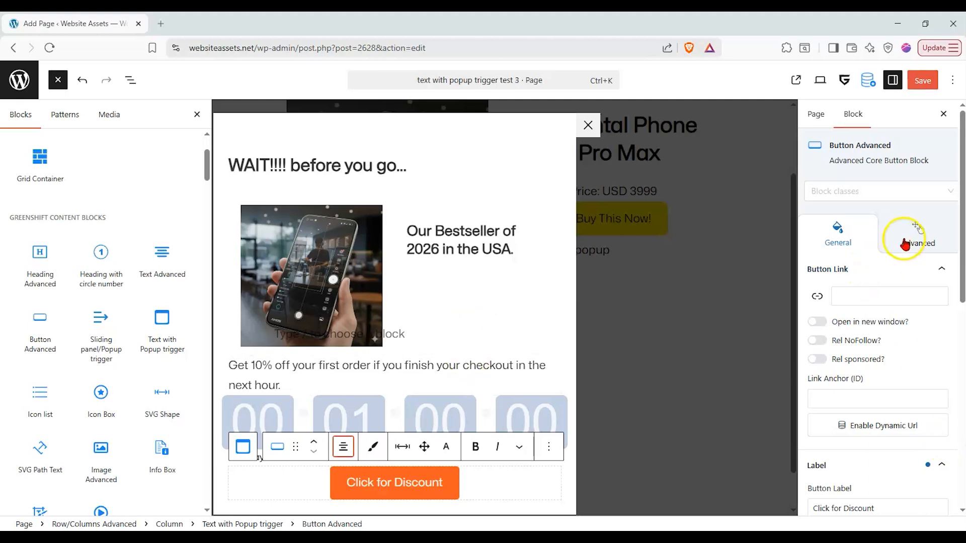
- Add an interaction layer triggered On Click to the popup's "Click for Discount" button
left_click(905, 244)
left_click(898, 272)
left_click(885, 338)
left_click(889, 370)
left_click(865, 362)
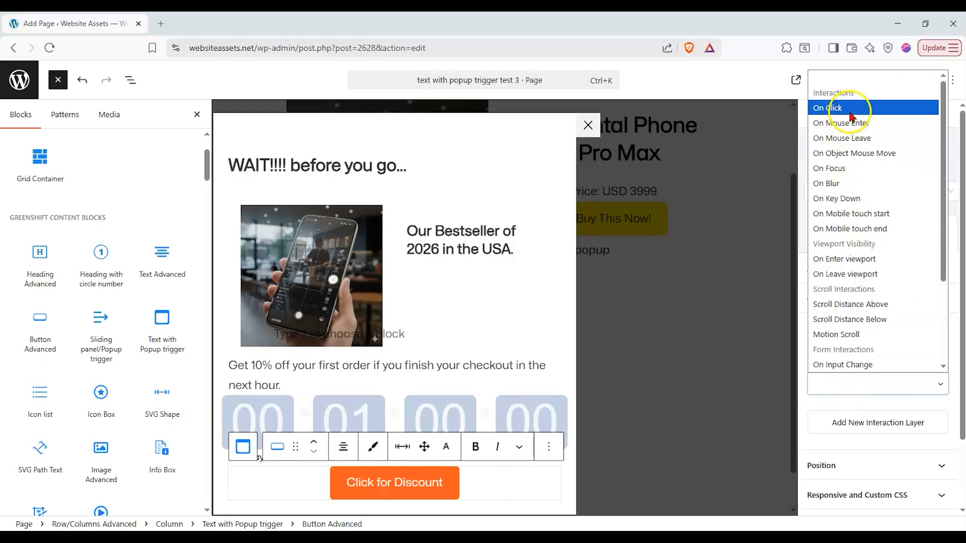
left_click(850, 112)
- Give the button's click interaction a Copy to Clipboard action with the value WAPHONEDISC10, and save the page
left_click(885, 434)
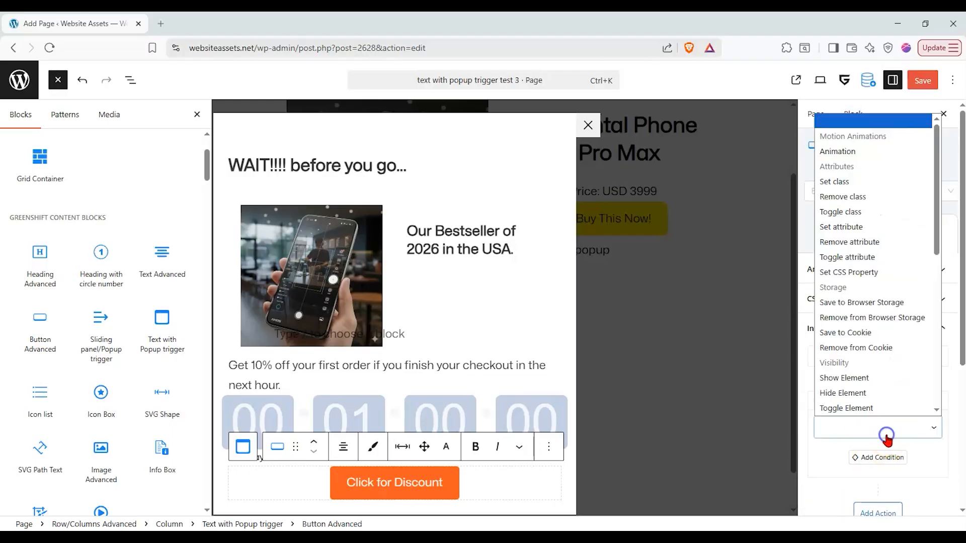
scroll(878, 342, "down", 5)
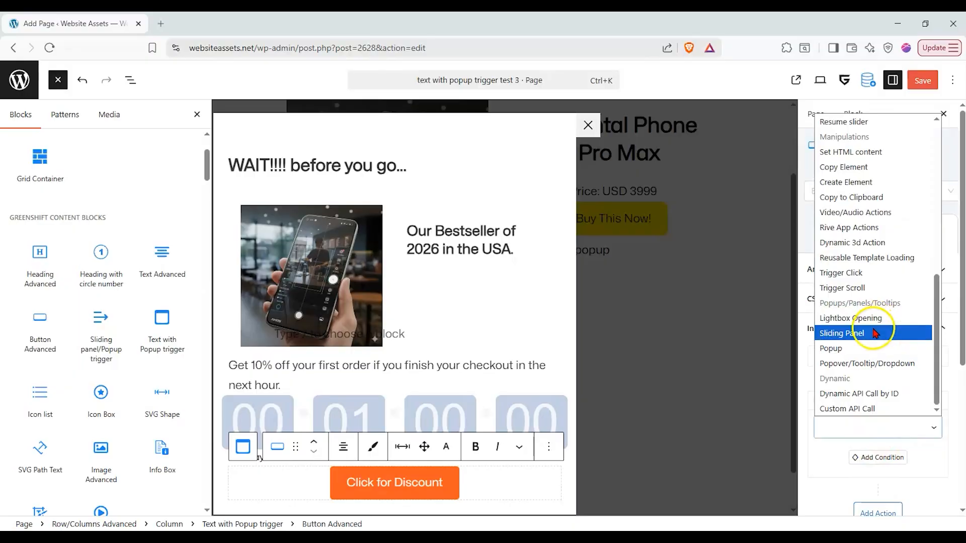
left_click(855, 197)
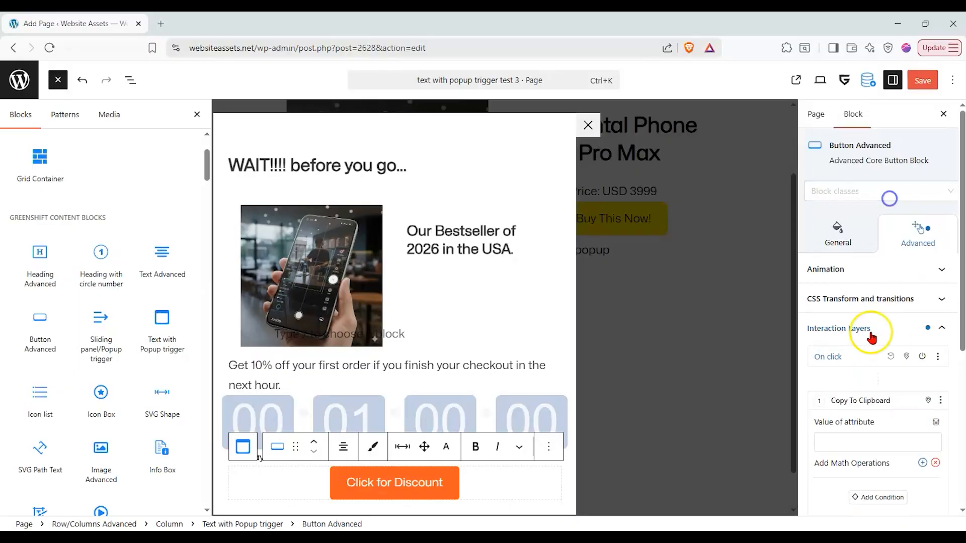
scroll(860, 424, "down", 2)
left_click(873, 381)
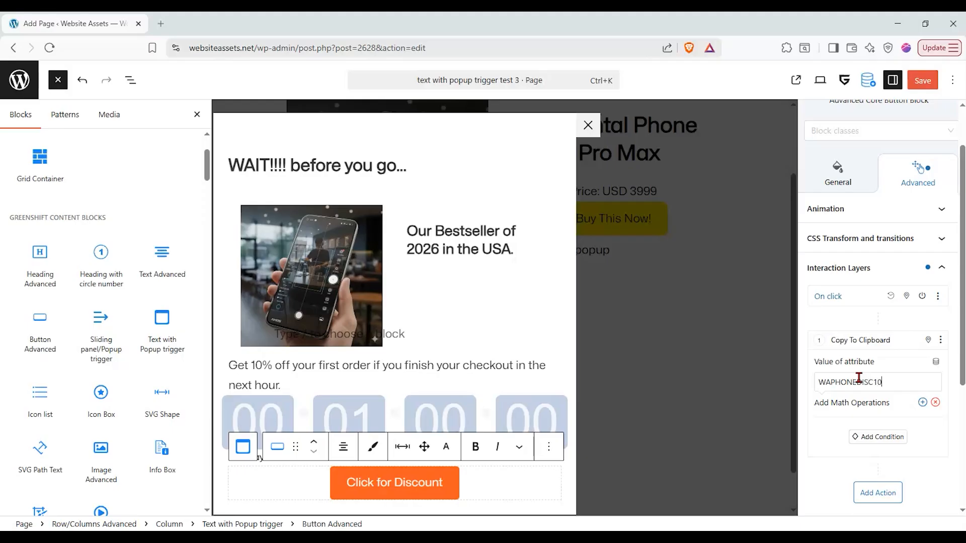
left_click(883, 381)
left_click(923, 82)
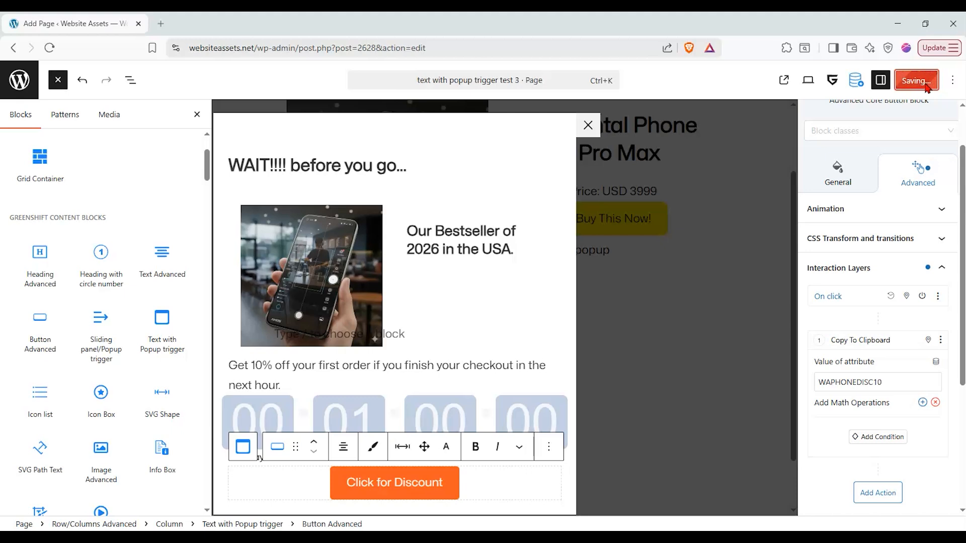
- Add a second action of type Popover/Tooltip/Dropdown to the click interaction and create its popover
left_click(878, 493)
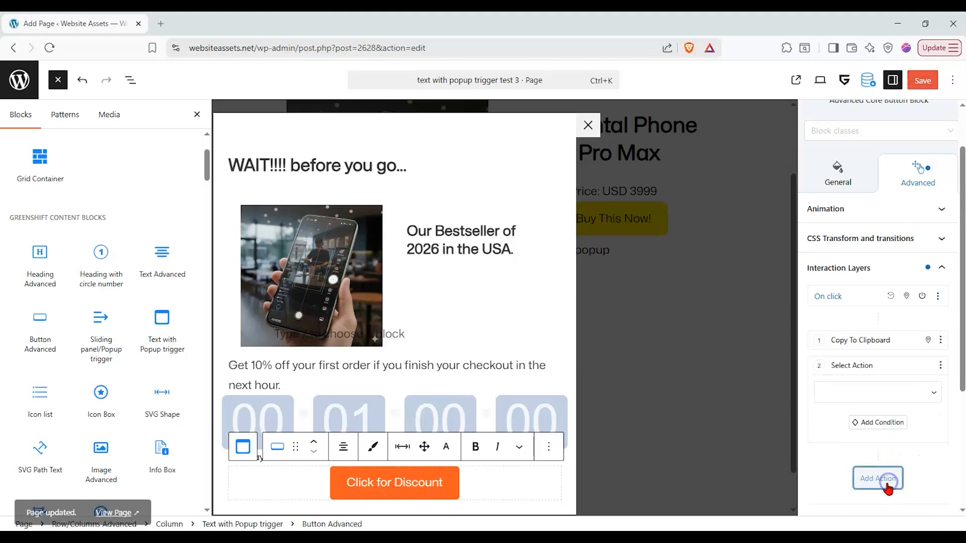
left_click(887, 393)
scroll(855, 337, "down", 5)
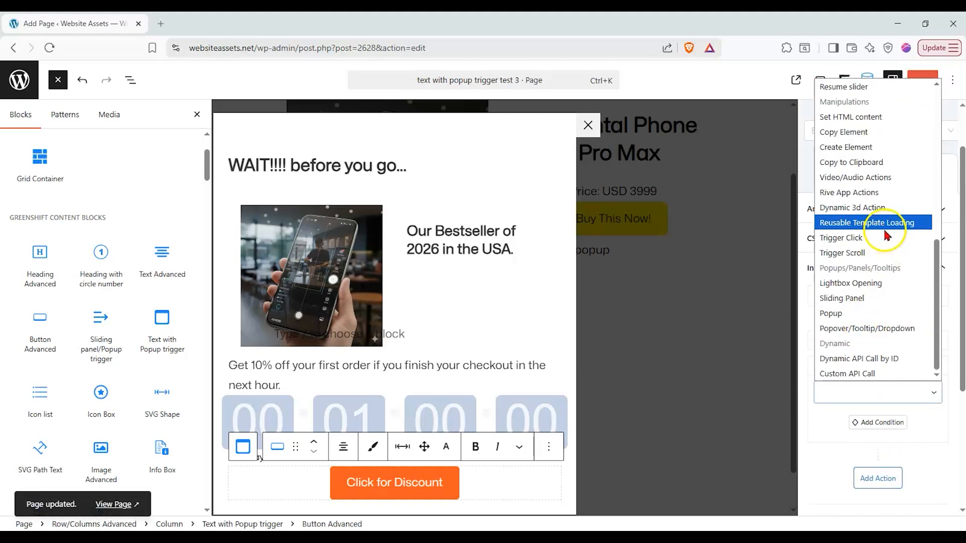
scroll(877, 253, "up", 3)
scroll(878, 262, "down", 3)
left_click(885, 330)
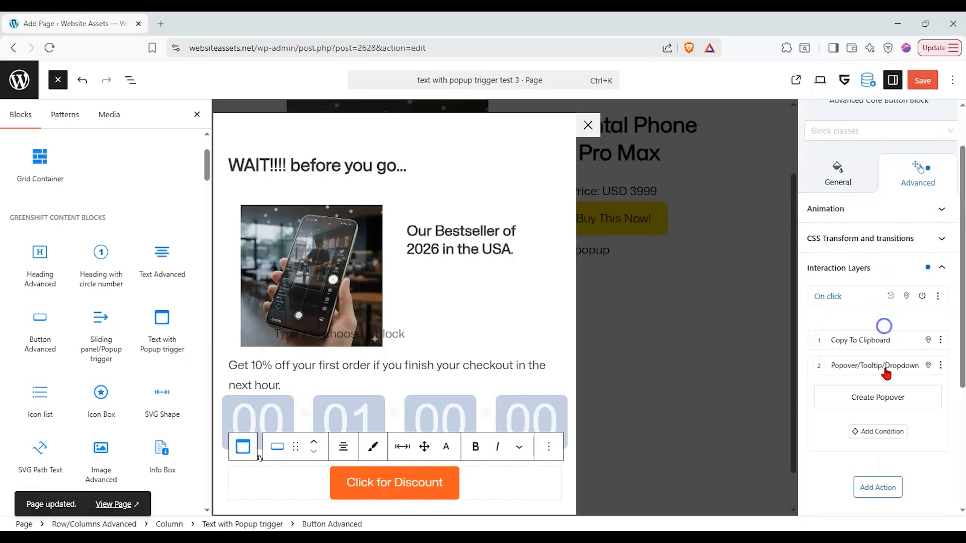
left_click(890, 404)
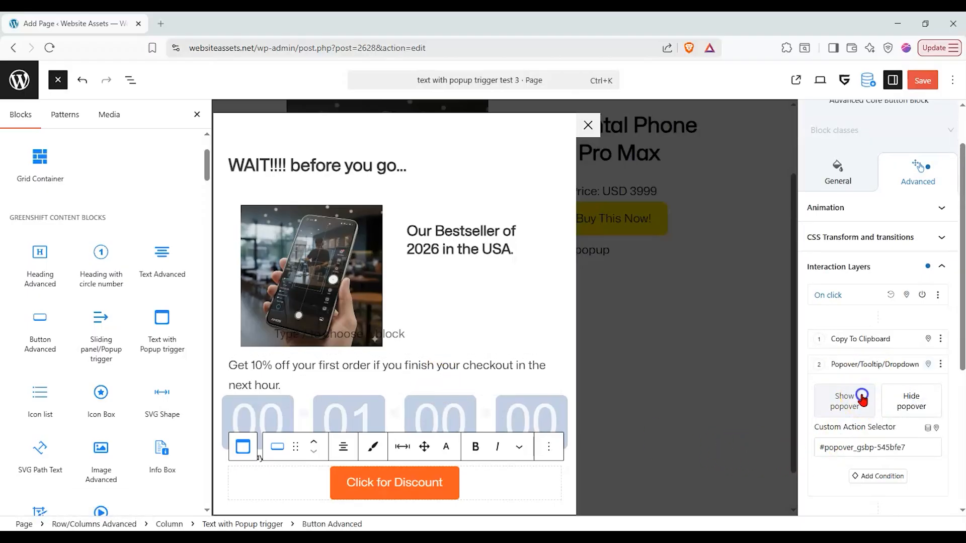
- Examine the popover action's alternative action types and its show and hide options
left_click(892, 365)
left_click(928, 365)
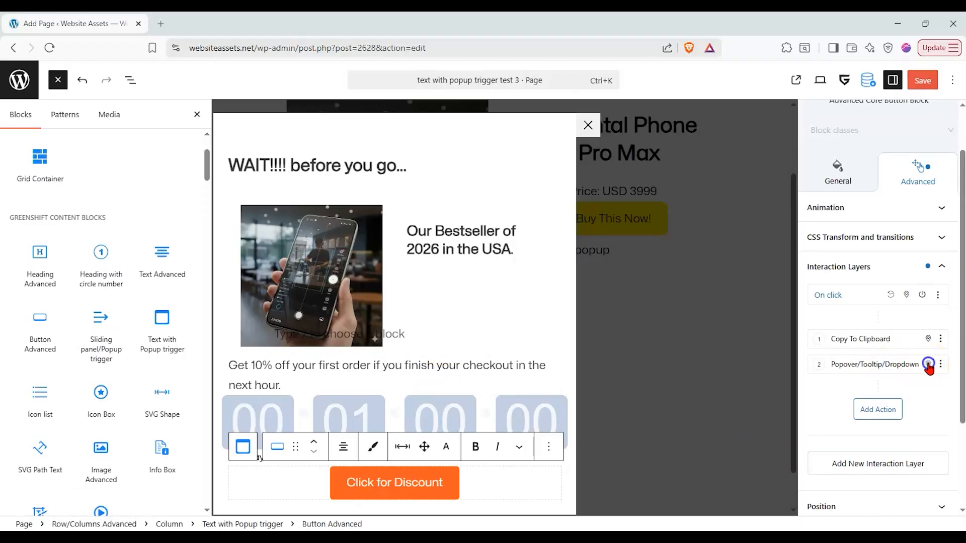
left_click(938, 365)
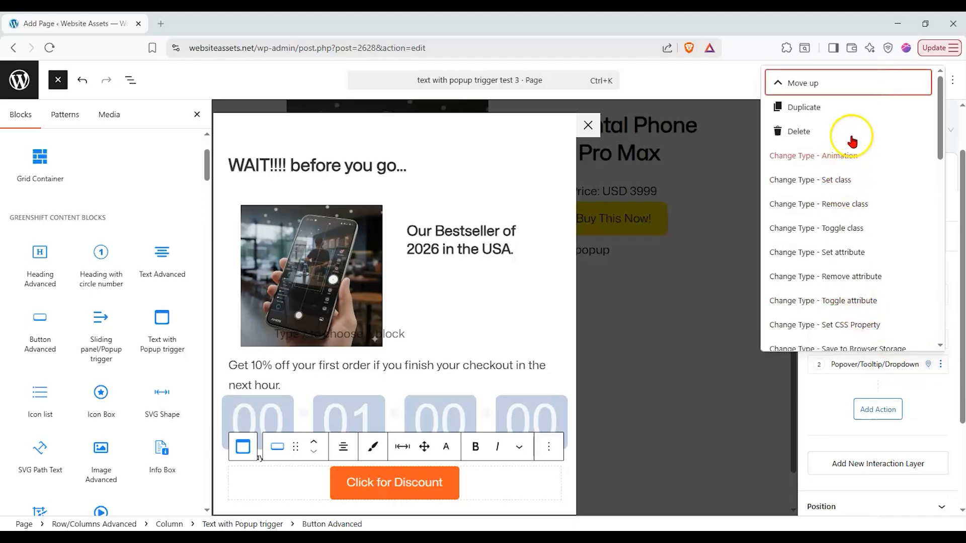
scroll(849, 136, "down", 5)
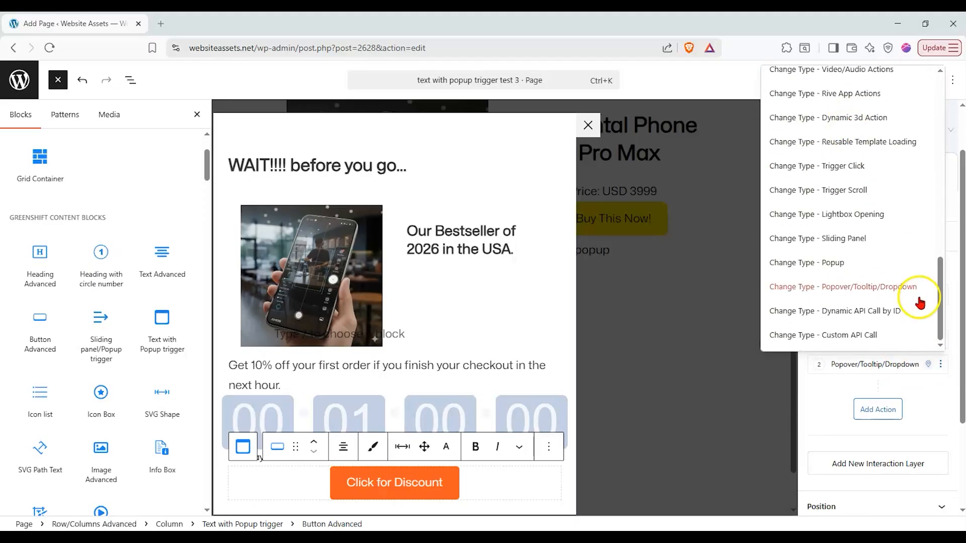
scroll(897, 273, "up", 2)
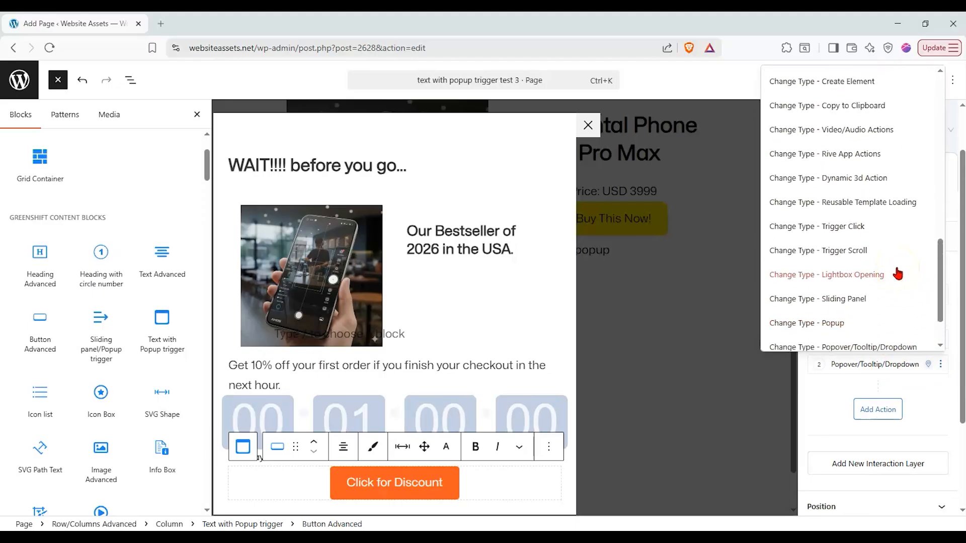
left_click(815, 404)
left_click(853, 368)
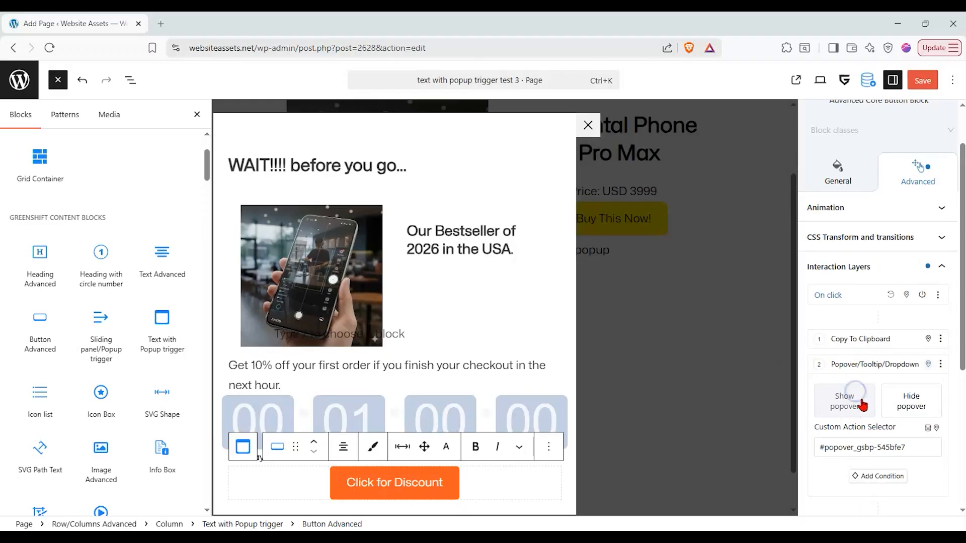
left_click(910, 405)
scroll(176, 373, "down", 5)
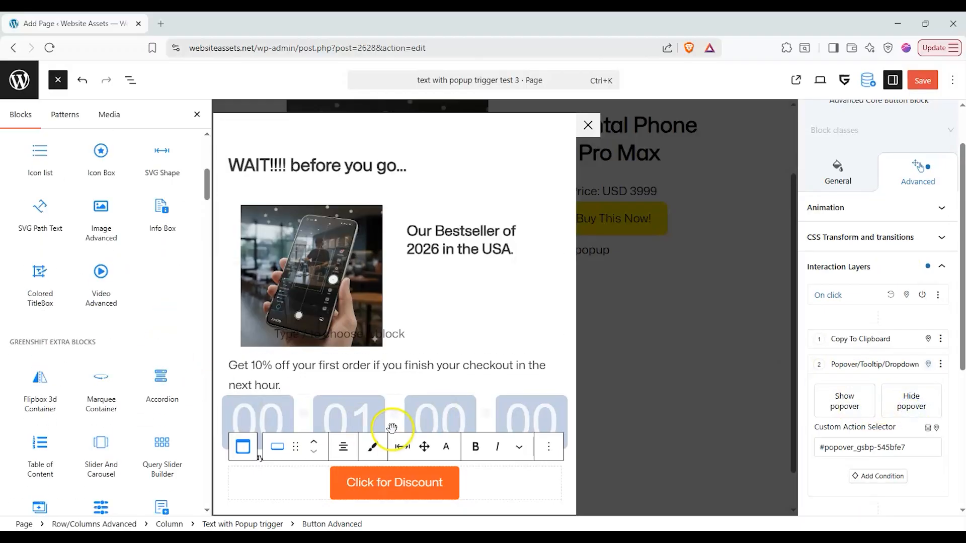
left_click(387, 488)
left_click(881, 368)
left_click(884, 370)
left_click(865, 395)
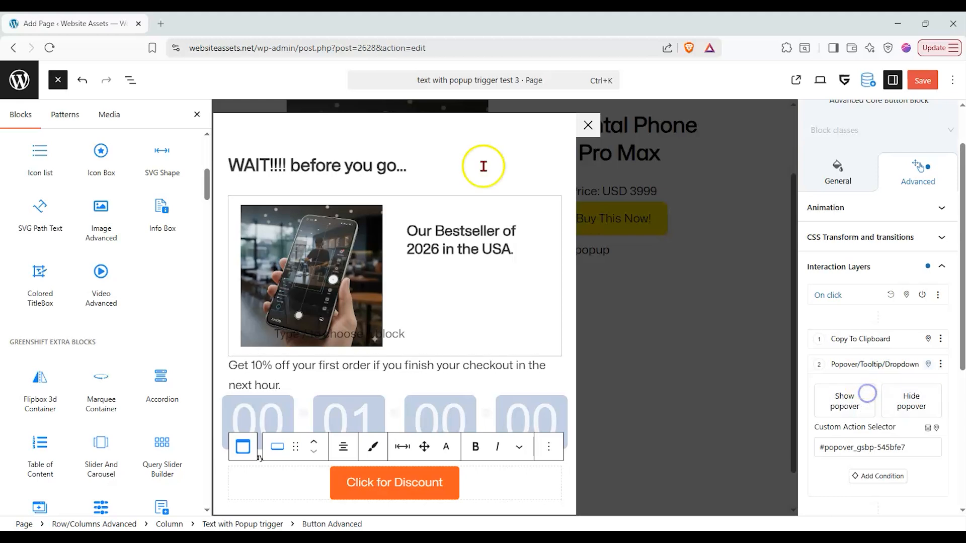
- Close the popup in the editor, select its discount button in the block structure, and save the page
left_click(592, 135)
left_click(583, 126)
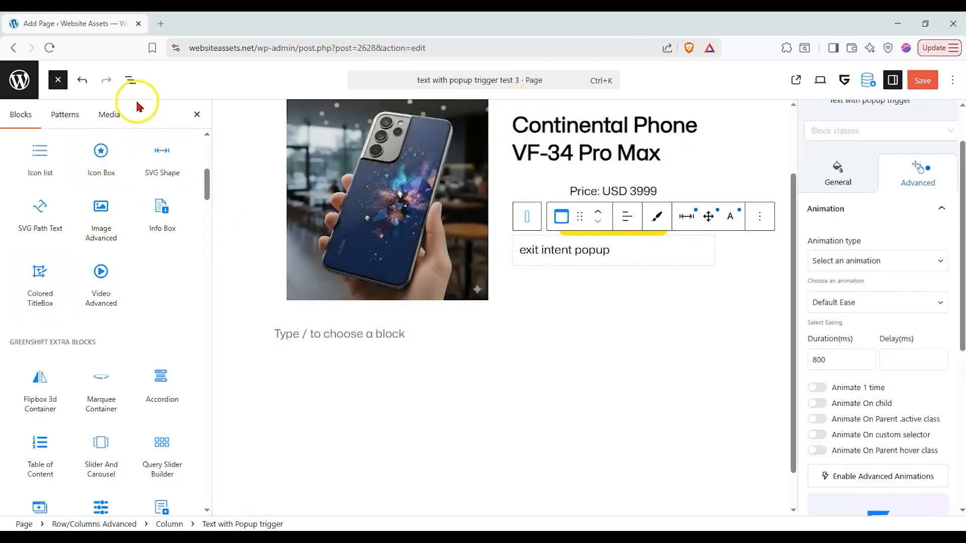
left_click(130, 80)
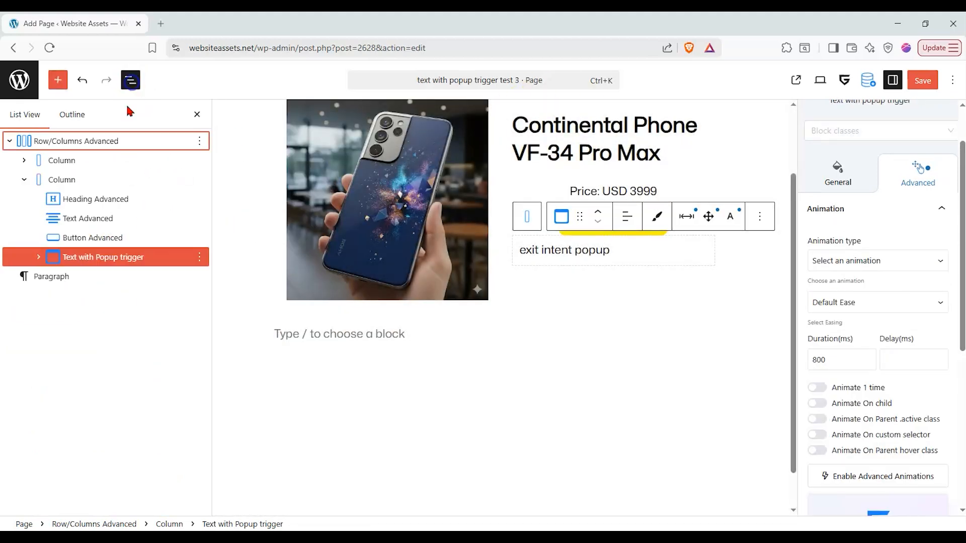
left_click(44, 256)
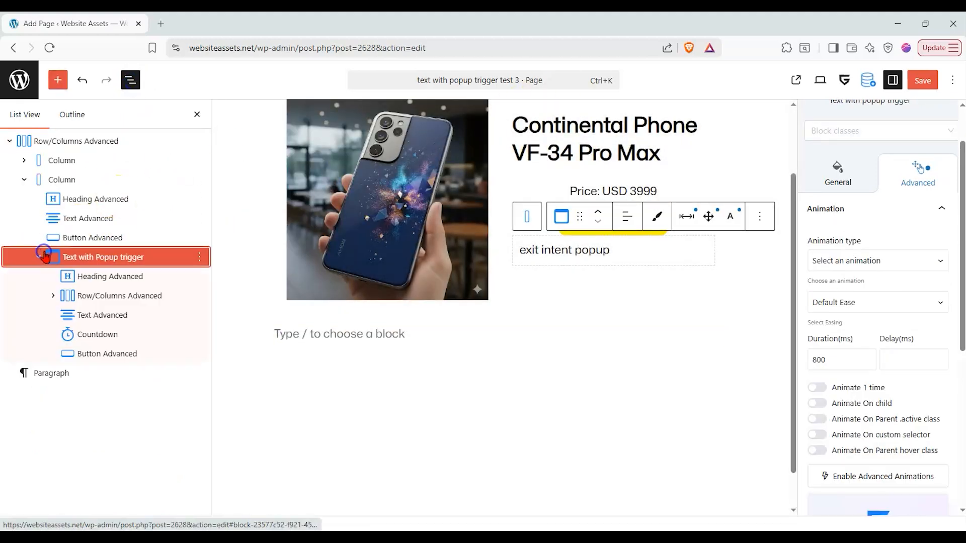
left_click(75, 353)
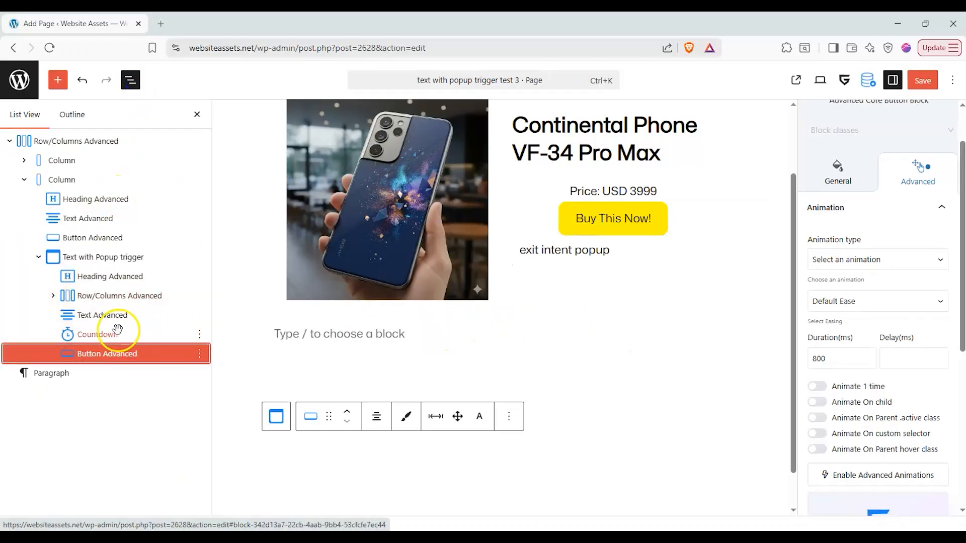
scroll(757, 186, "up", 2)
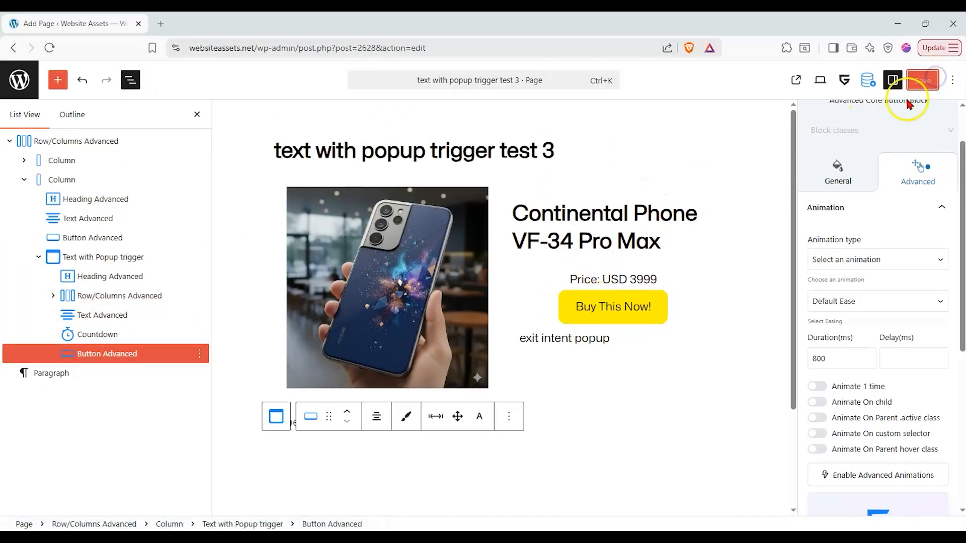
left_click(922, 81)
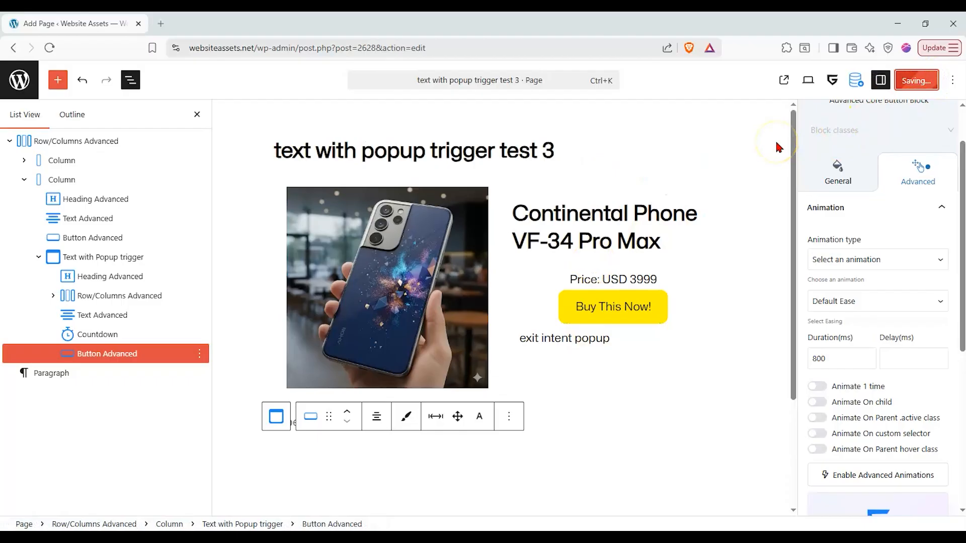
- Test the discount button in the live page's popup and paste the copied code WAPHONEDISC10 into the address bar
left_click(796, 80)
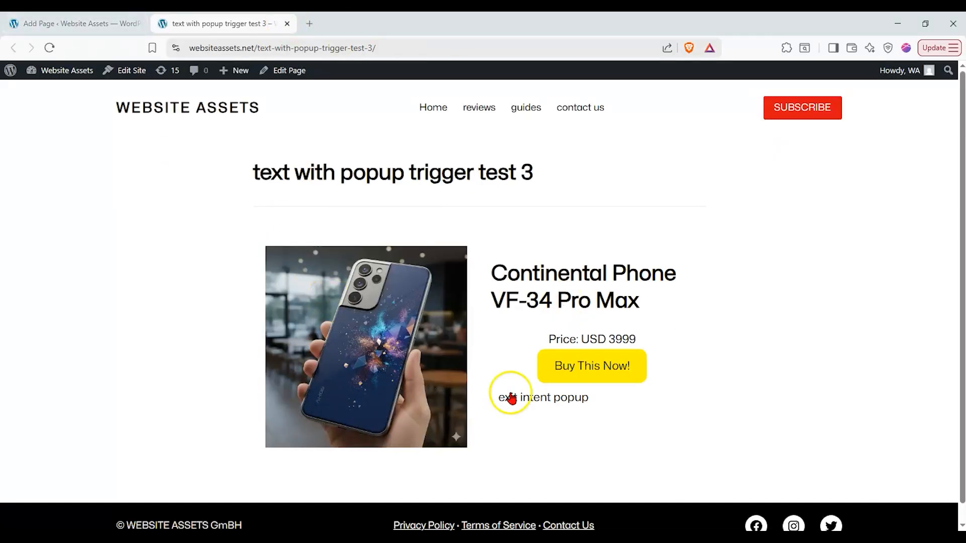
left_click(538, 398)
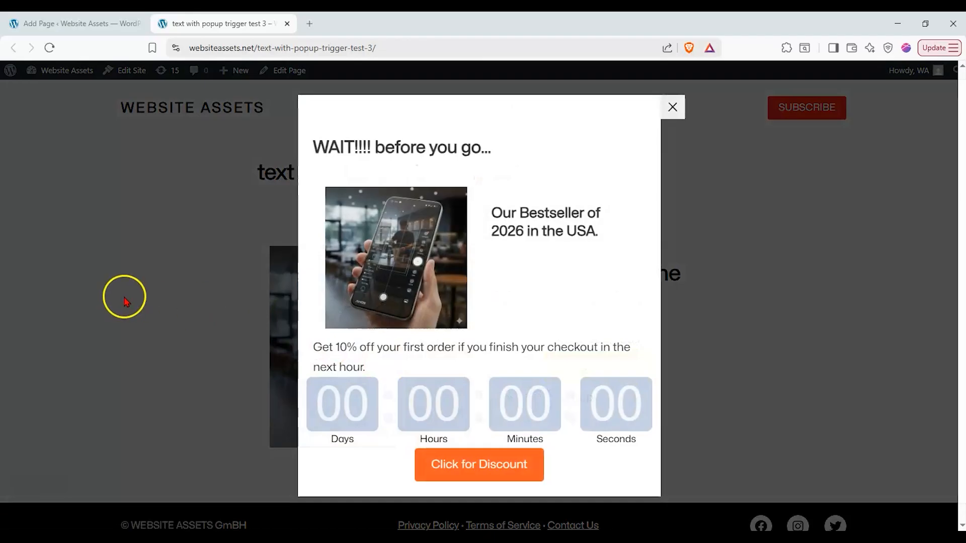
left_click(380, 44)
type("WAPHONEDISC10")
left_click(160, 151)
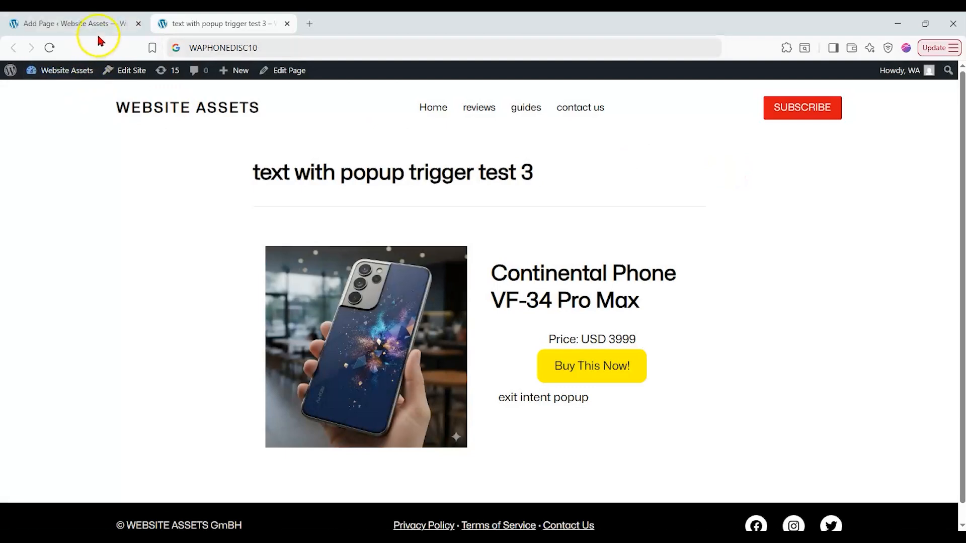
- Return to the page editor and enable the Exit Intent effect for the Text with Popup trigger block
left_click(99, 29)
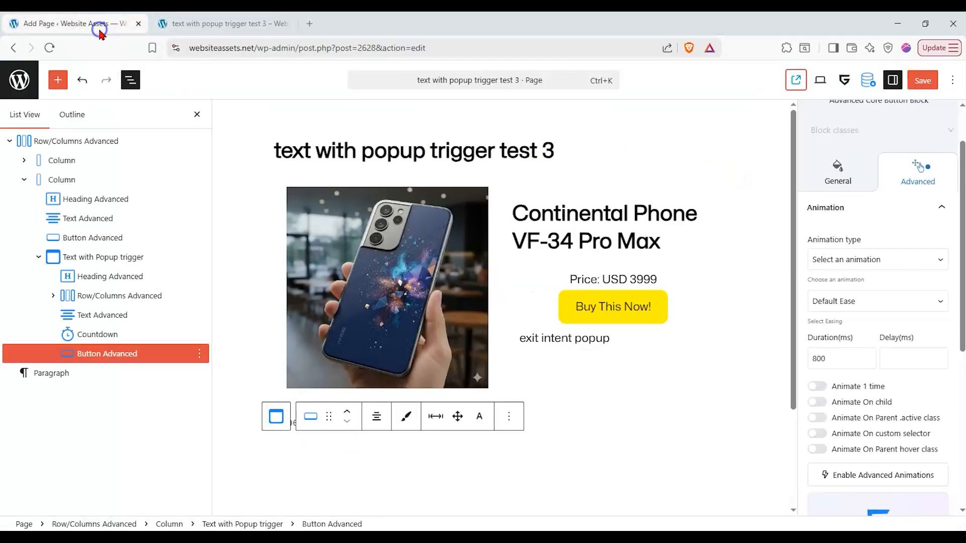
left_click(137, 258)
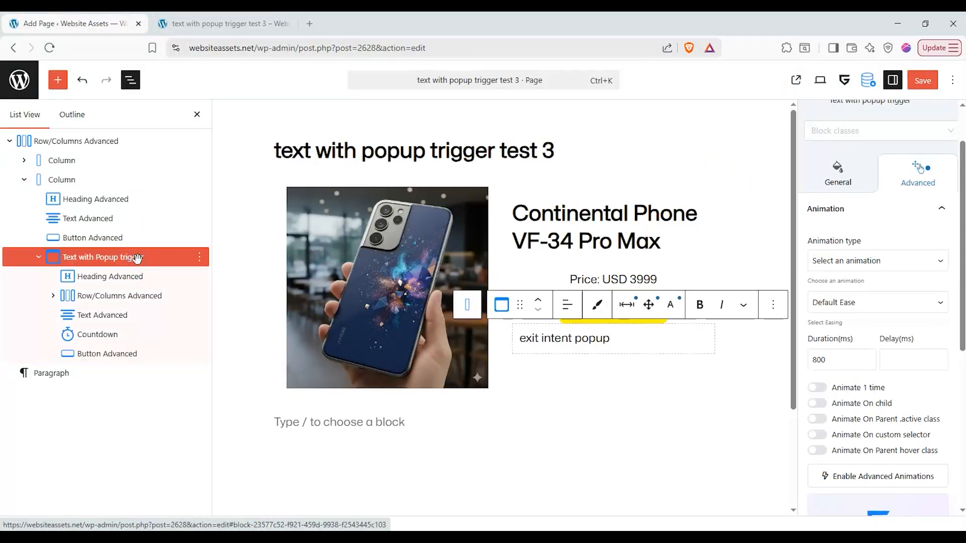
left_click(831, 183)
scroll(846, 233, "down", 10)
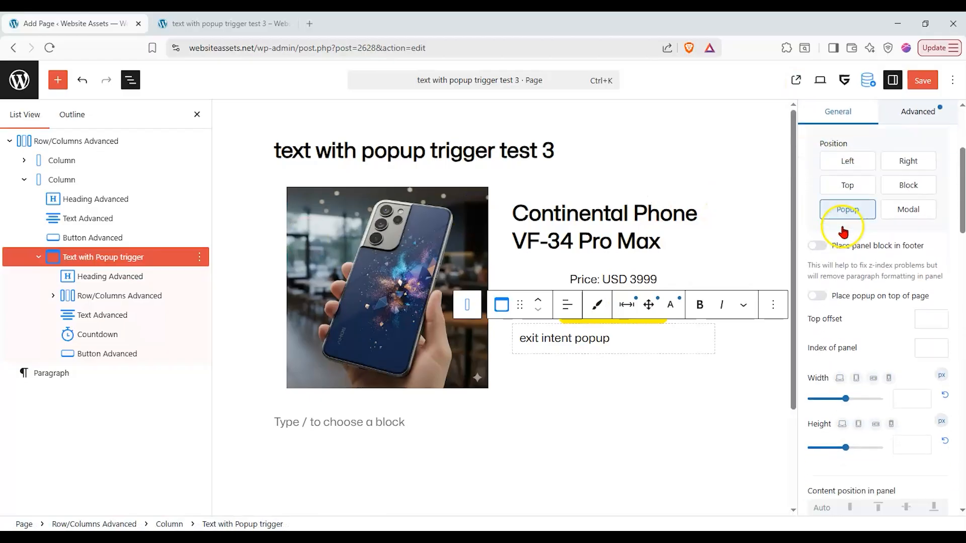
scroll(845, 232, "down", 4)
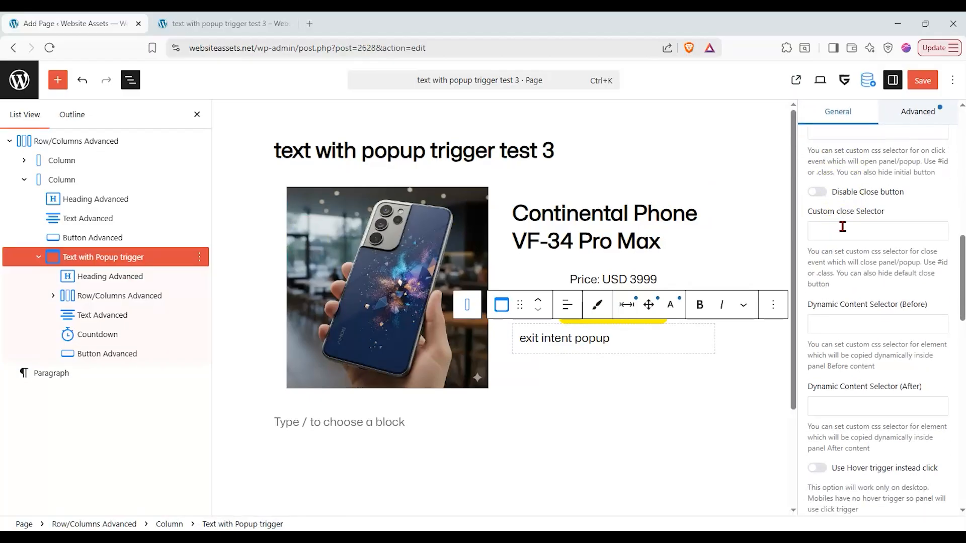
scroll(833, 224, "down", 5)
scroll(828, 221, "down", 2)
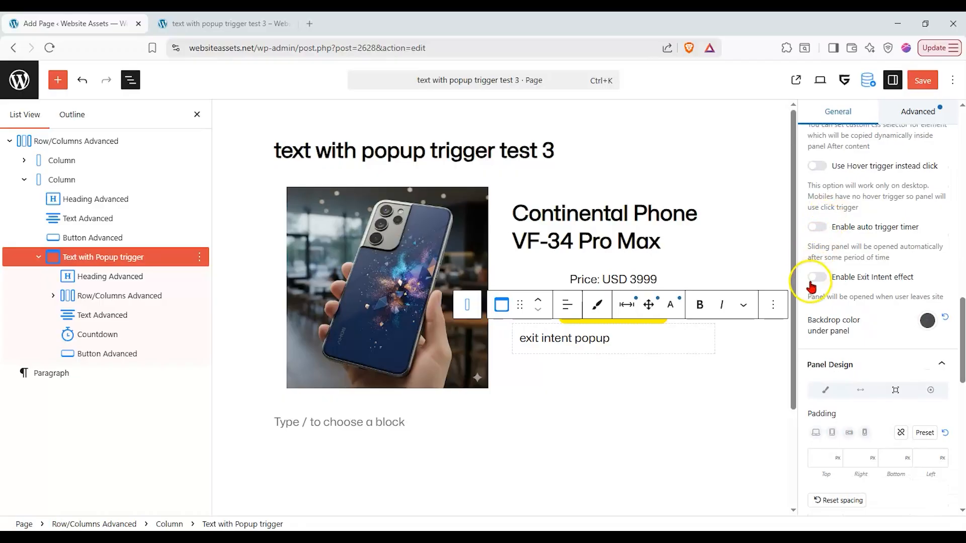
left_click(816, 278)
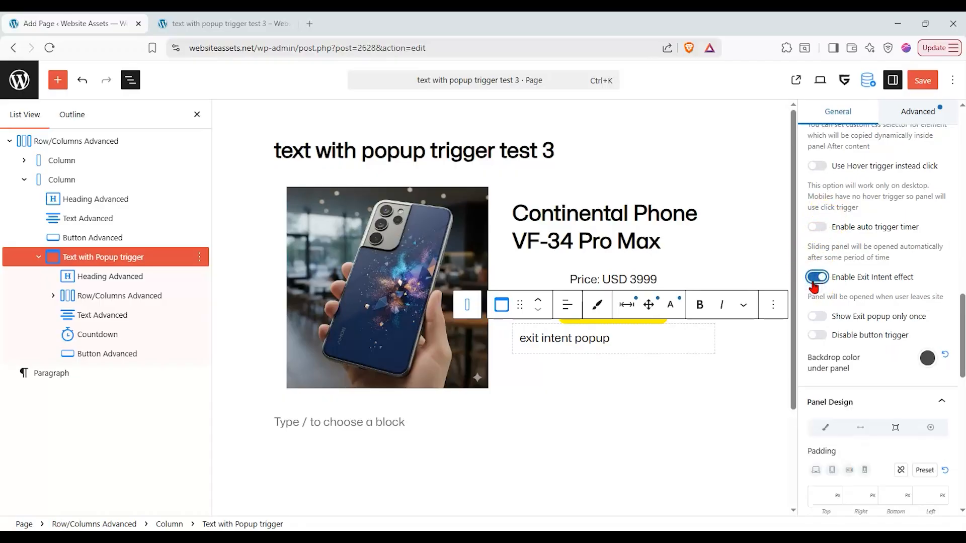
- Disable the button trigger of the exit intent popup and save the page
left_click(816, 335)
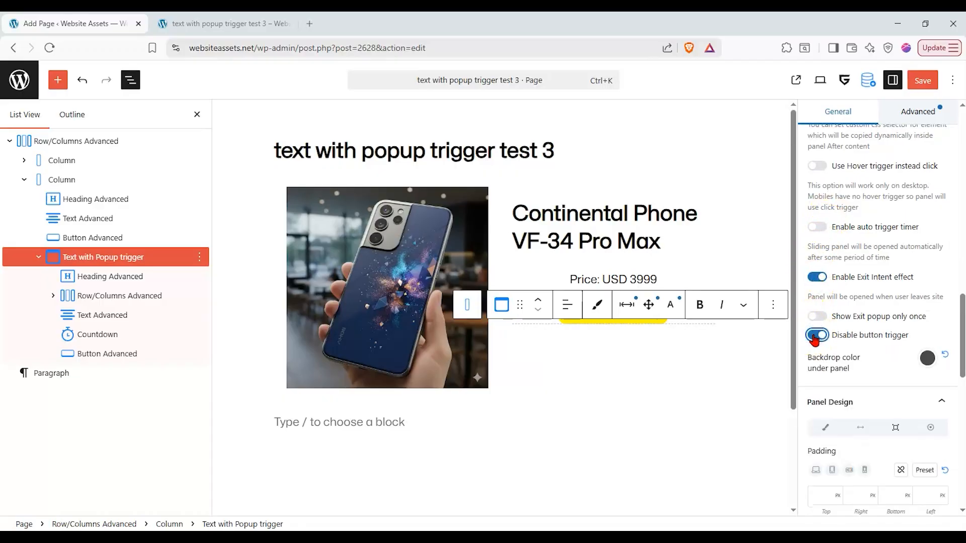
left_click(815, 321)
left_click(832, 309)
left_click(889, 237)
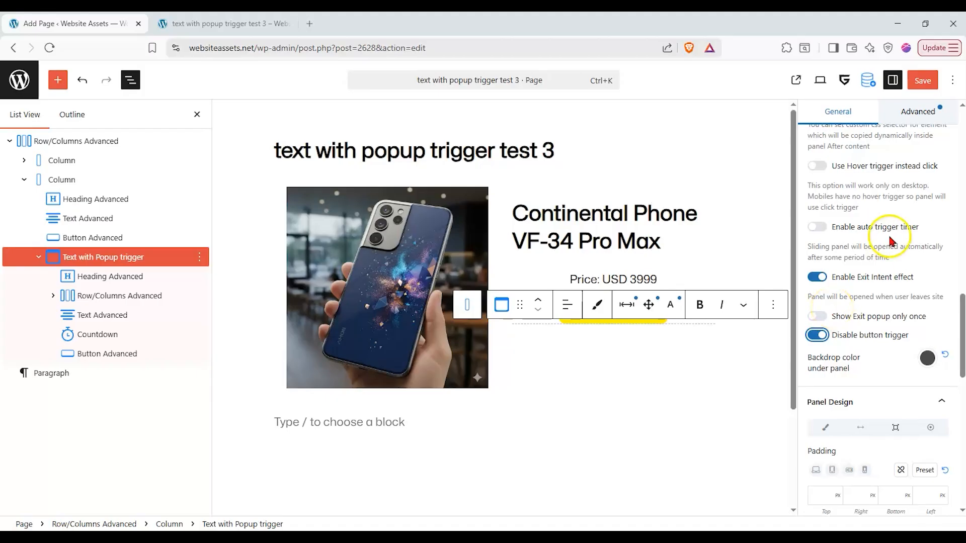
left_click(916, 85)
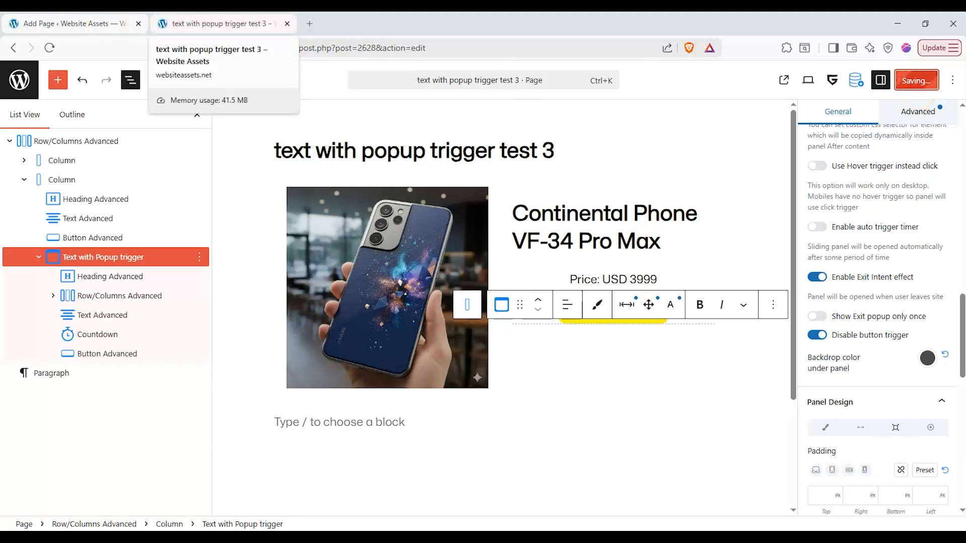
- Reload the live test 3 page, trigger the exit intent popup by moving to leave the page, and examine its countdown
left_click(218, 24)
left_click(40, 54)
left_click(50, 49)
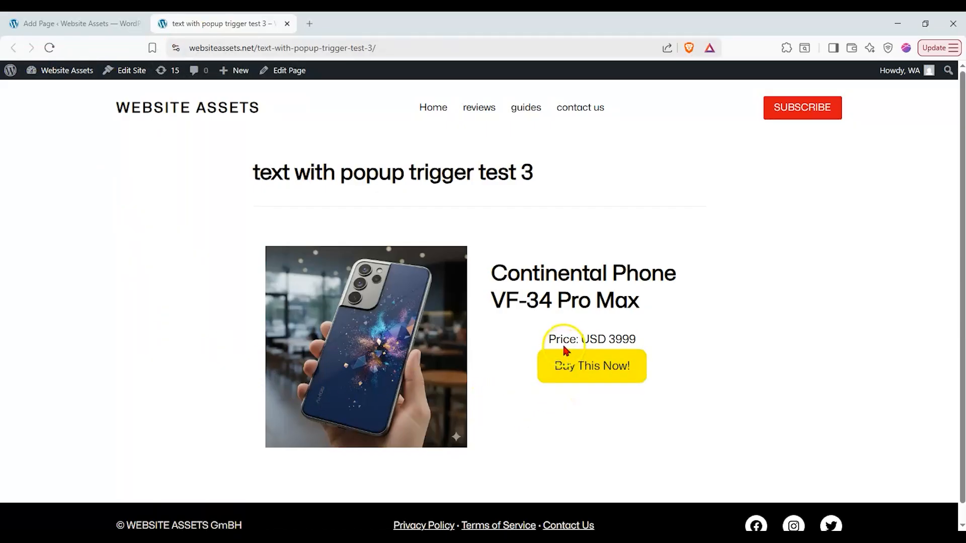
left_click_drag(567, 341, 628, 338)
left_click(520, 337)
mouse_move(289, 25)
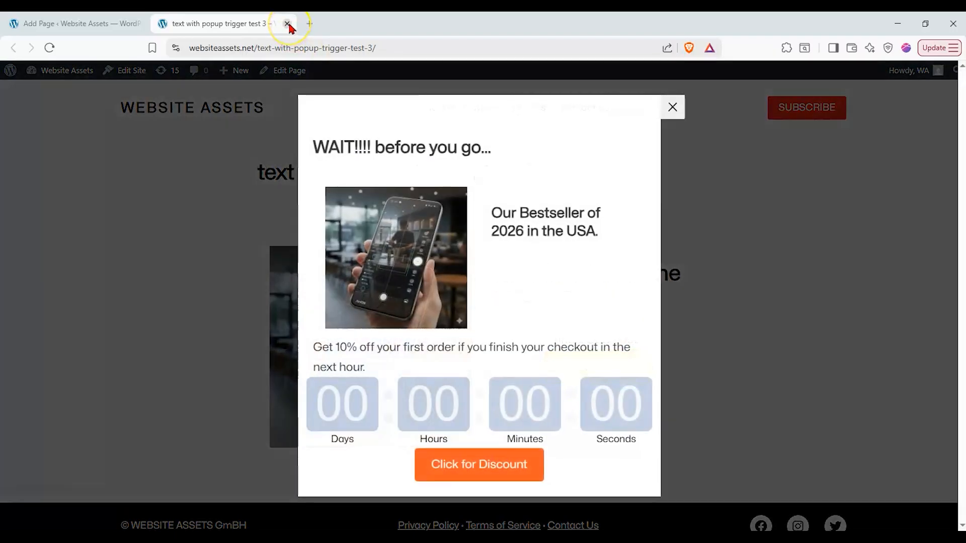
left_click_drag(470, 410, 522, 410)
left_click(522, 411)
- Return to the page editor and review the popup's Countdown block settings, including its fake countdown hours, sizes and colors
left_click(79, 25)
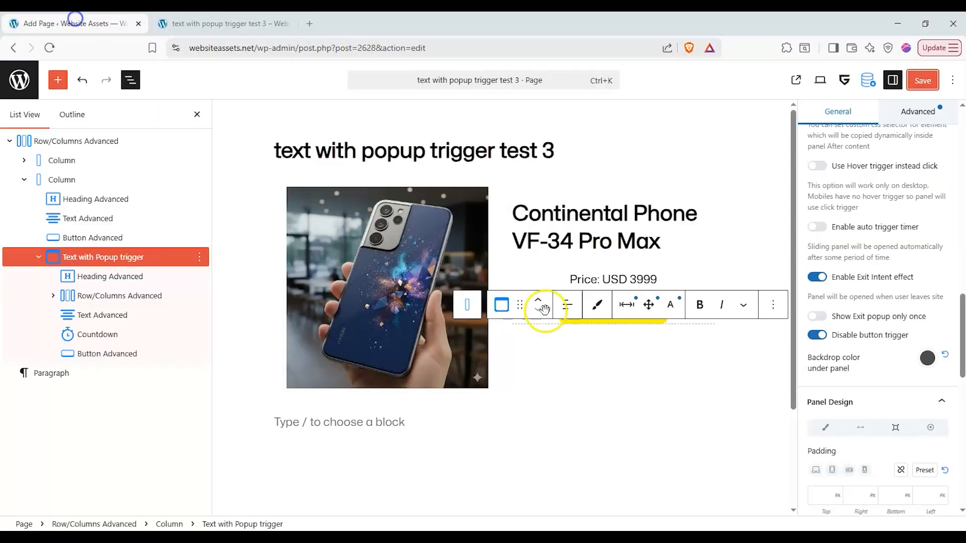
left_click(99, 334)
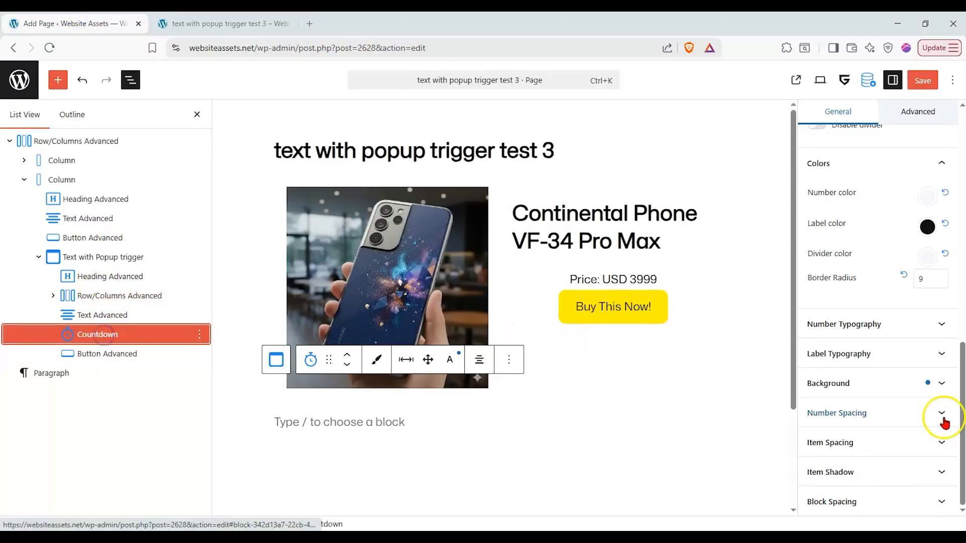
scroll(889, 356, "up", 10)
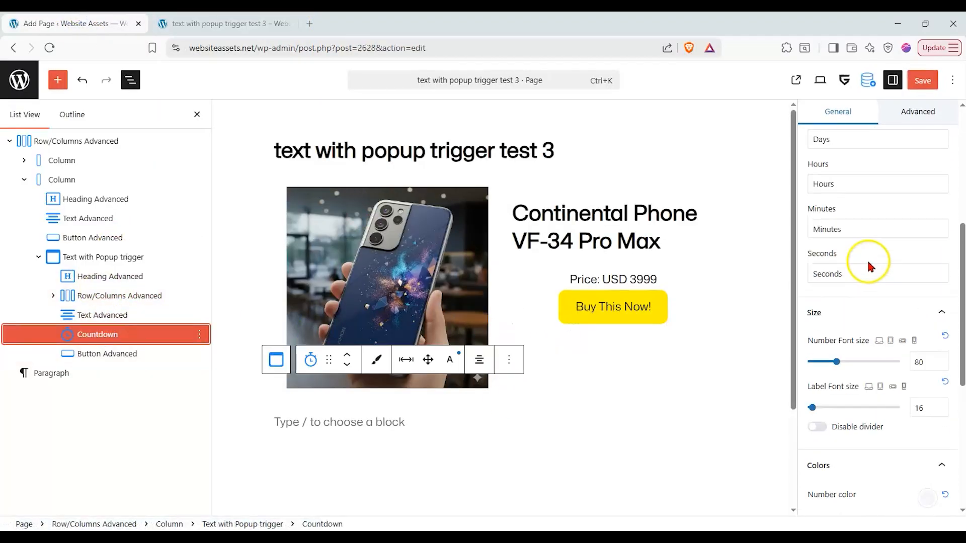
scroll(870, 267, "up", 2)
left_click(921, 309)
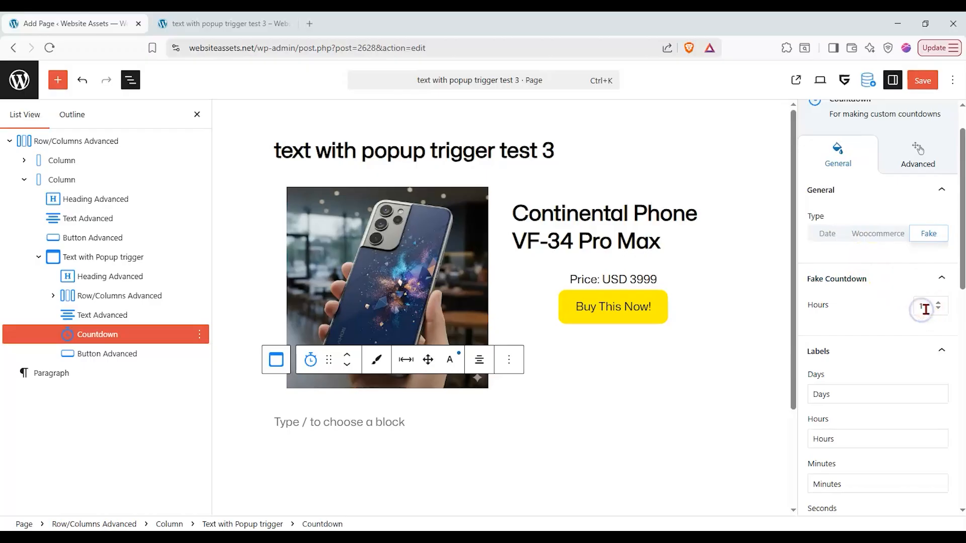
scroll(913, 327, "down", 8)
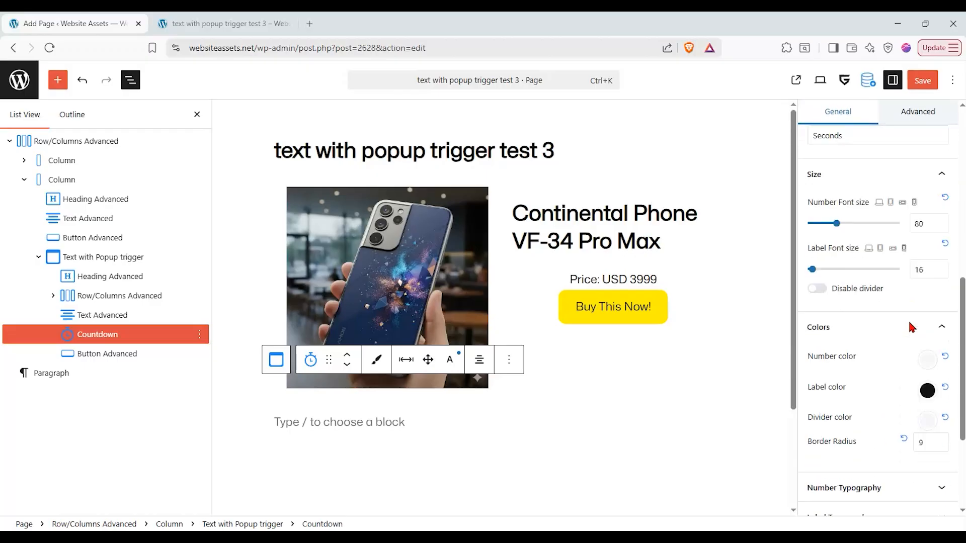
scroll(909, 327, "down", 3)
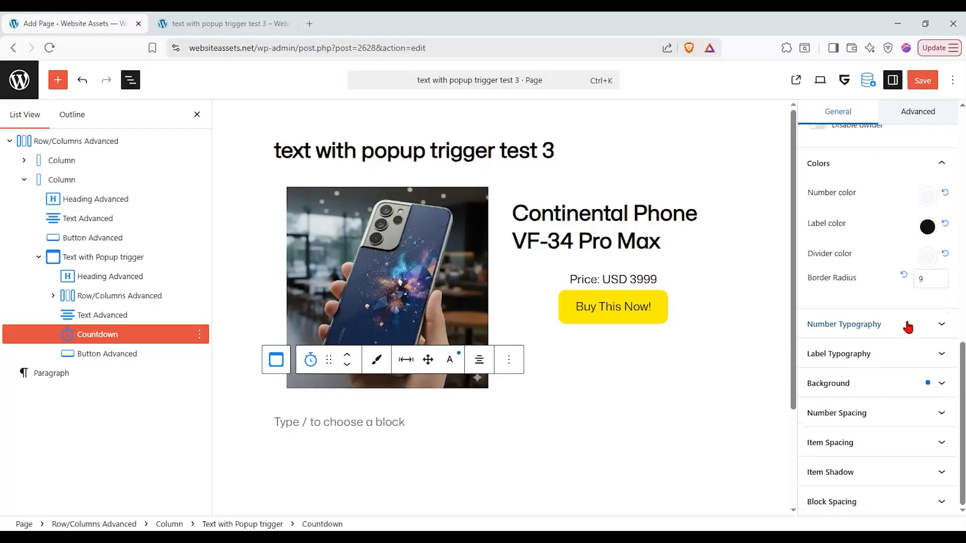
- Reload the live page again, trigger the exit intent popup, and highlight its 10% off checkout offer text
left_click(279, 23)
left_click(49, 47)
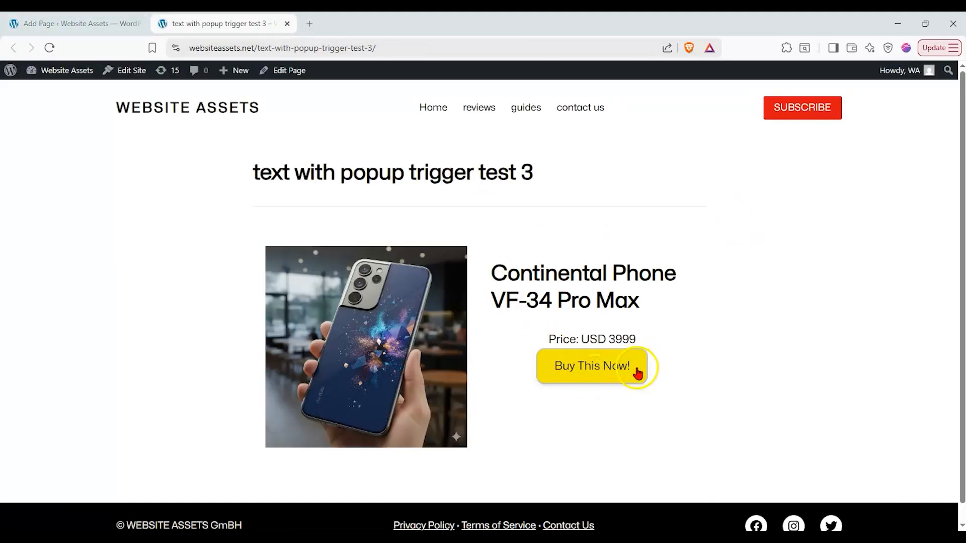
mouse_move(313, 44)
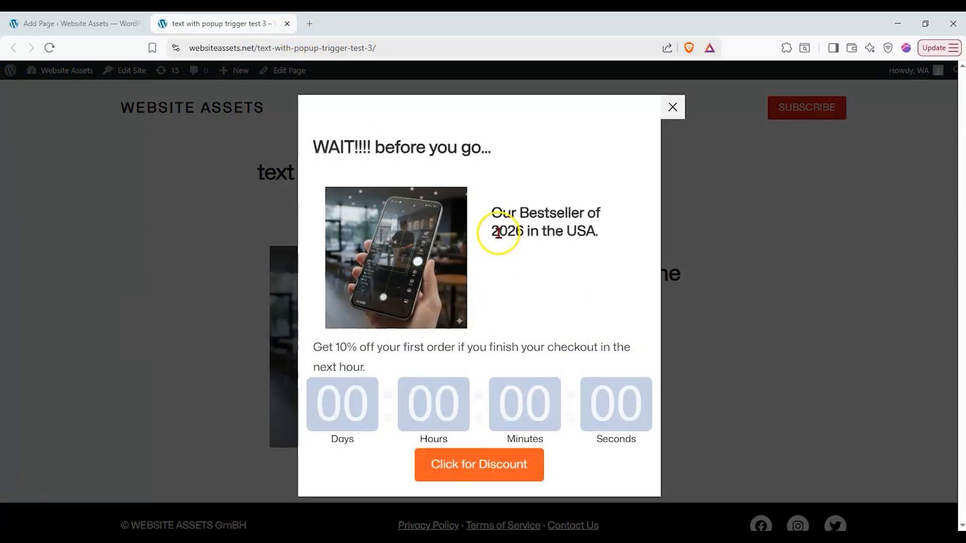
left_click_drag(336, 347, 390, 367)
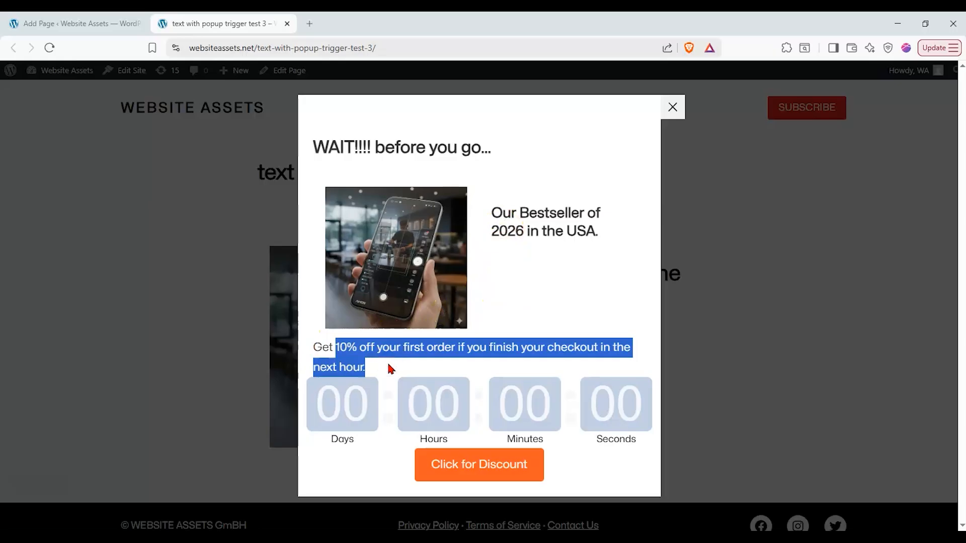
left_click(395, 362)
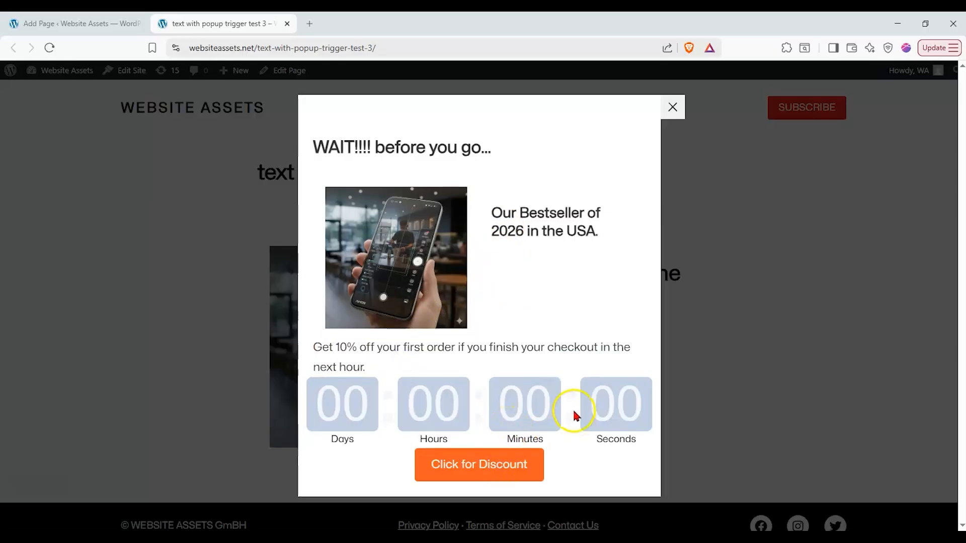
- Paste the popup's discount code WAPHONEDISC10 into the address bar to test the copy action
left_click(607, 46)
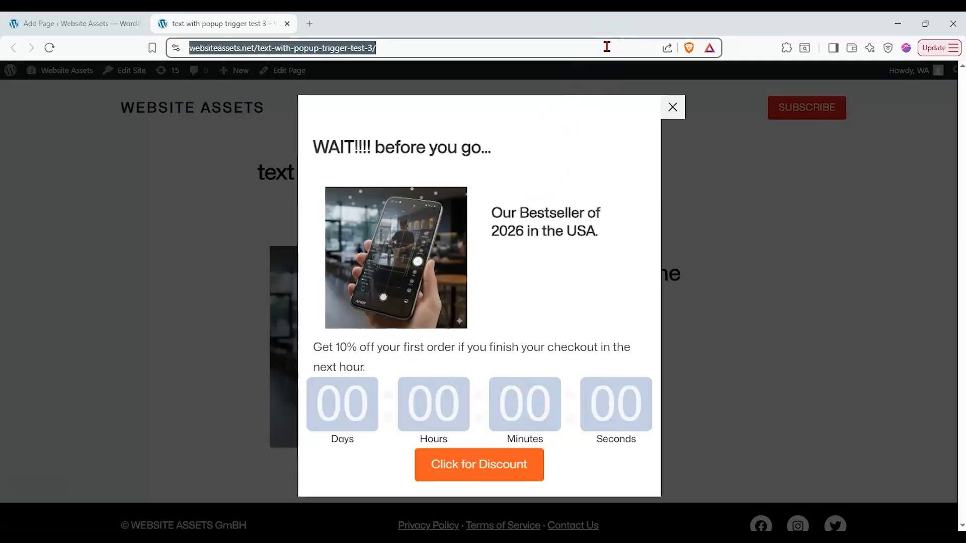
type("WAPHONEDISC10")
left_click(101, 295)
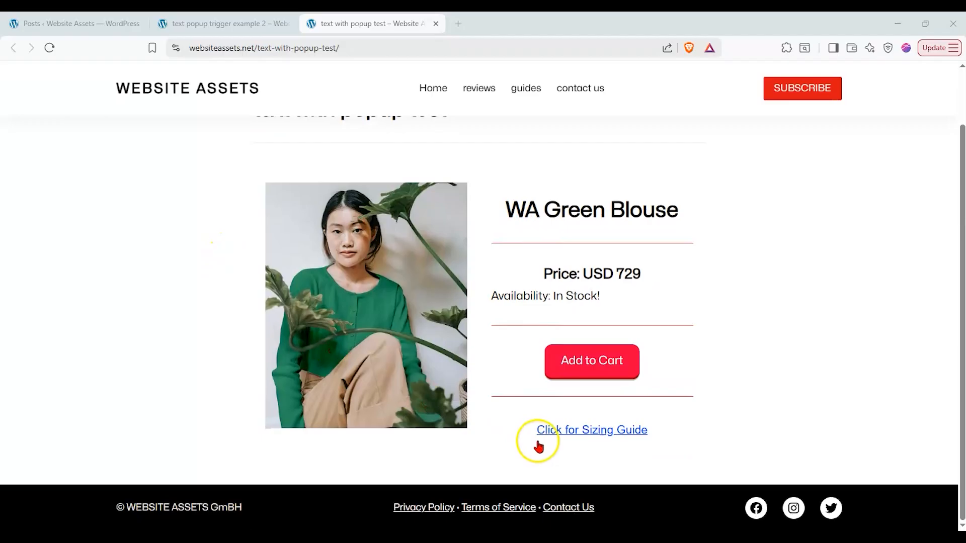
- Open the blouse page's sizing guide popup, and reveal and dismiss the 30% discount code popup on the example 2 page
left_click(539, 442)
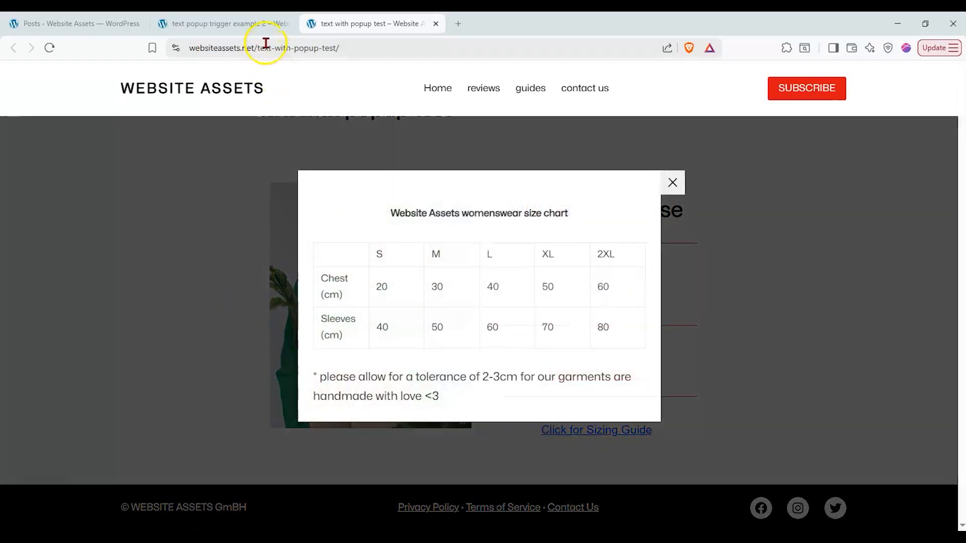
left_click(275, 23)
left_click(522, 350)
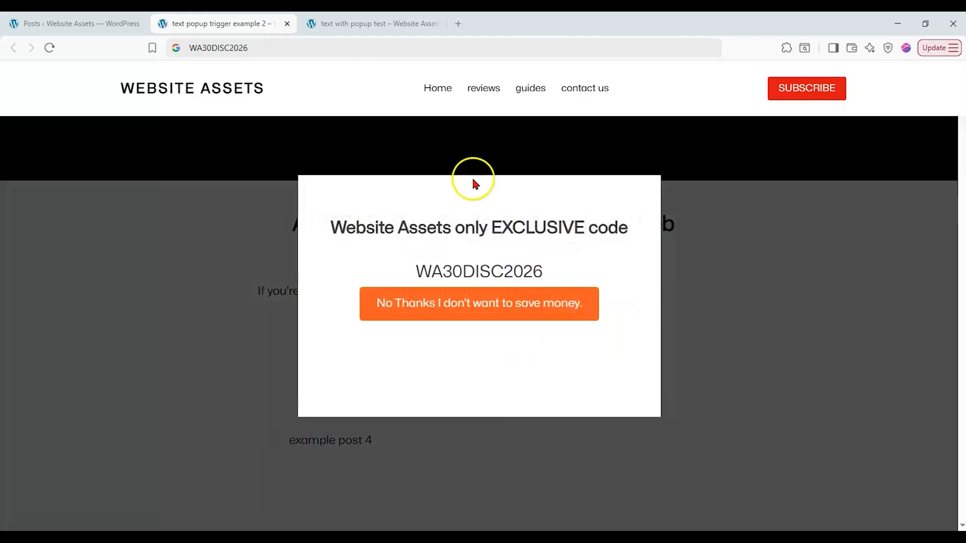
left_click(203, 254)
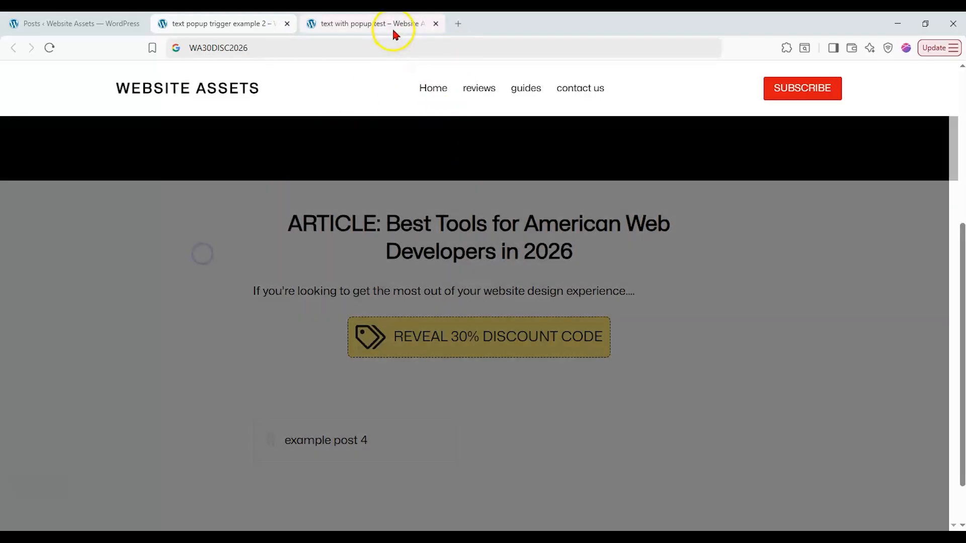
- Go back to the WA Green Blouse page, close its size chart popup, and test opening and closing it once more
left_click(392, 25)
left_click(668, 184)
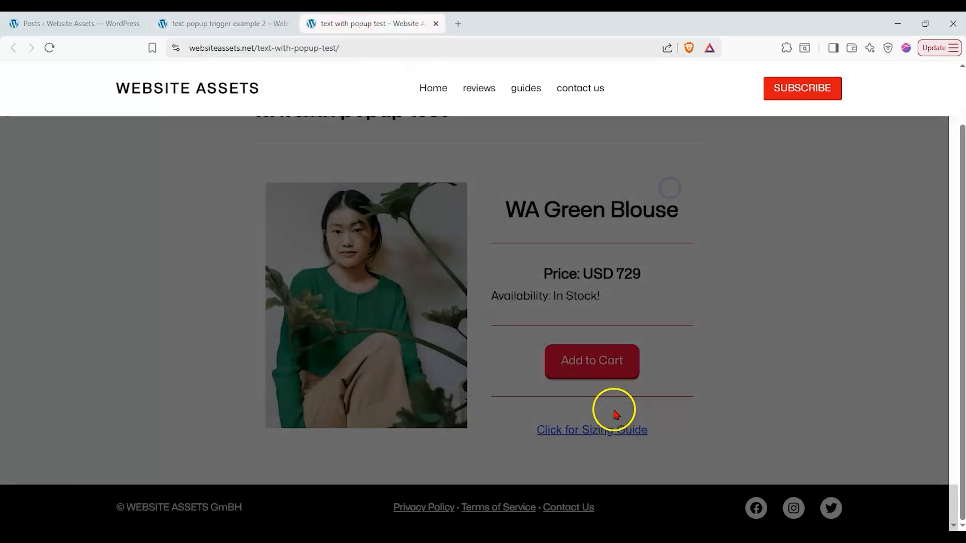
left_click(610, 429)
left_click(670, 182)
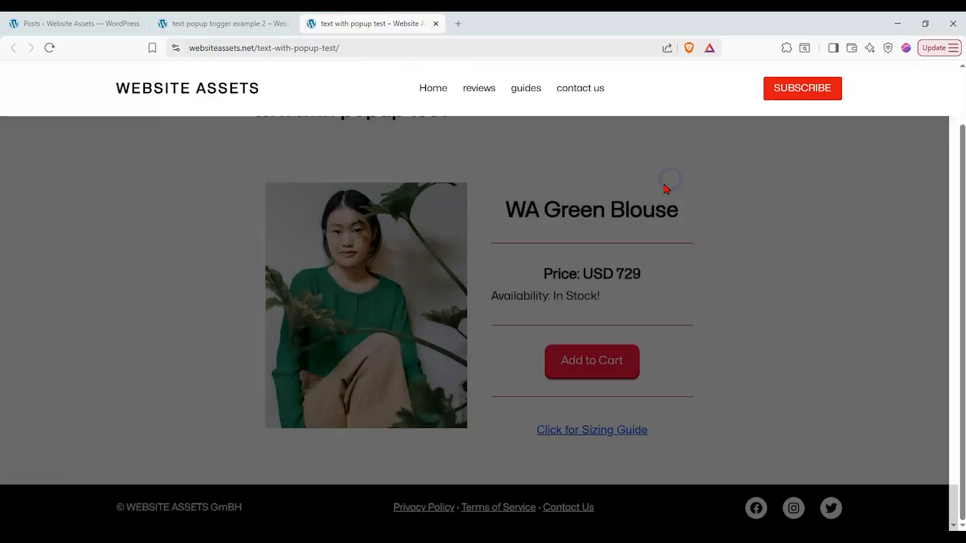